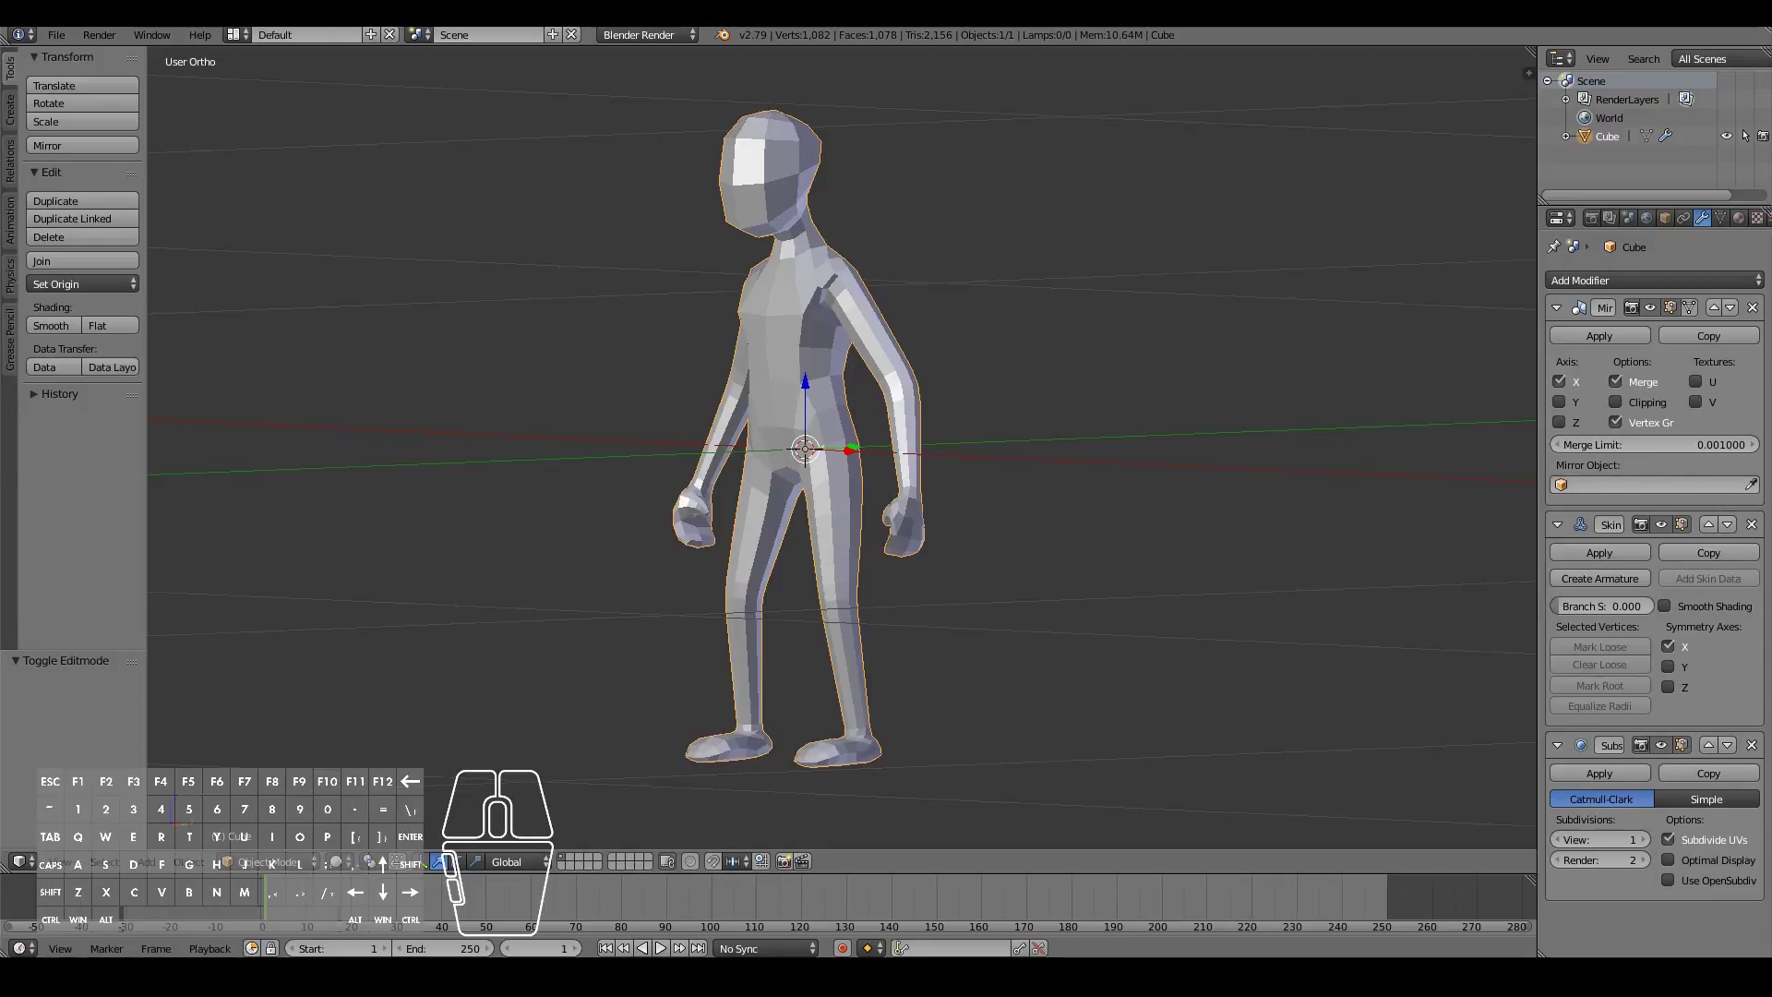
Apply the Mirror, Skin and Subdivision Surface modifiers on the character mesh, one after another
middle_drag(699, 434, 806, 458)
middle_drag(434, 254, 388, 230)
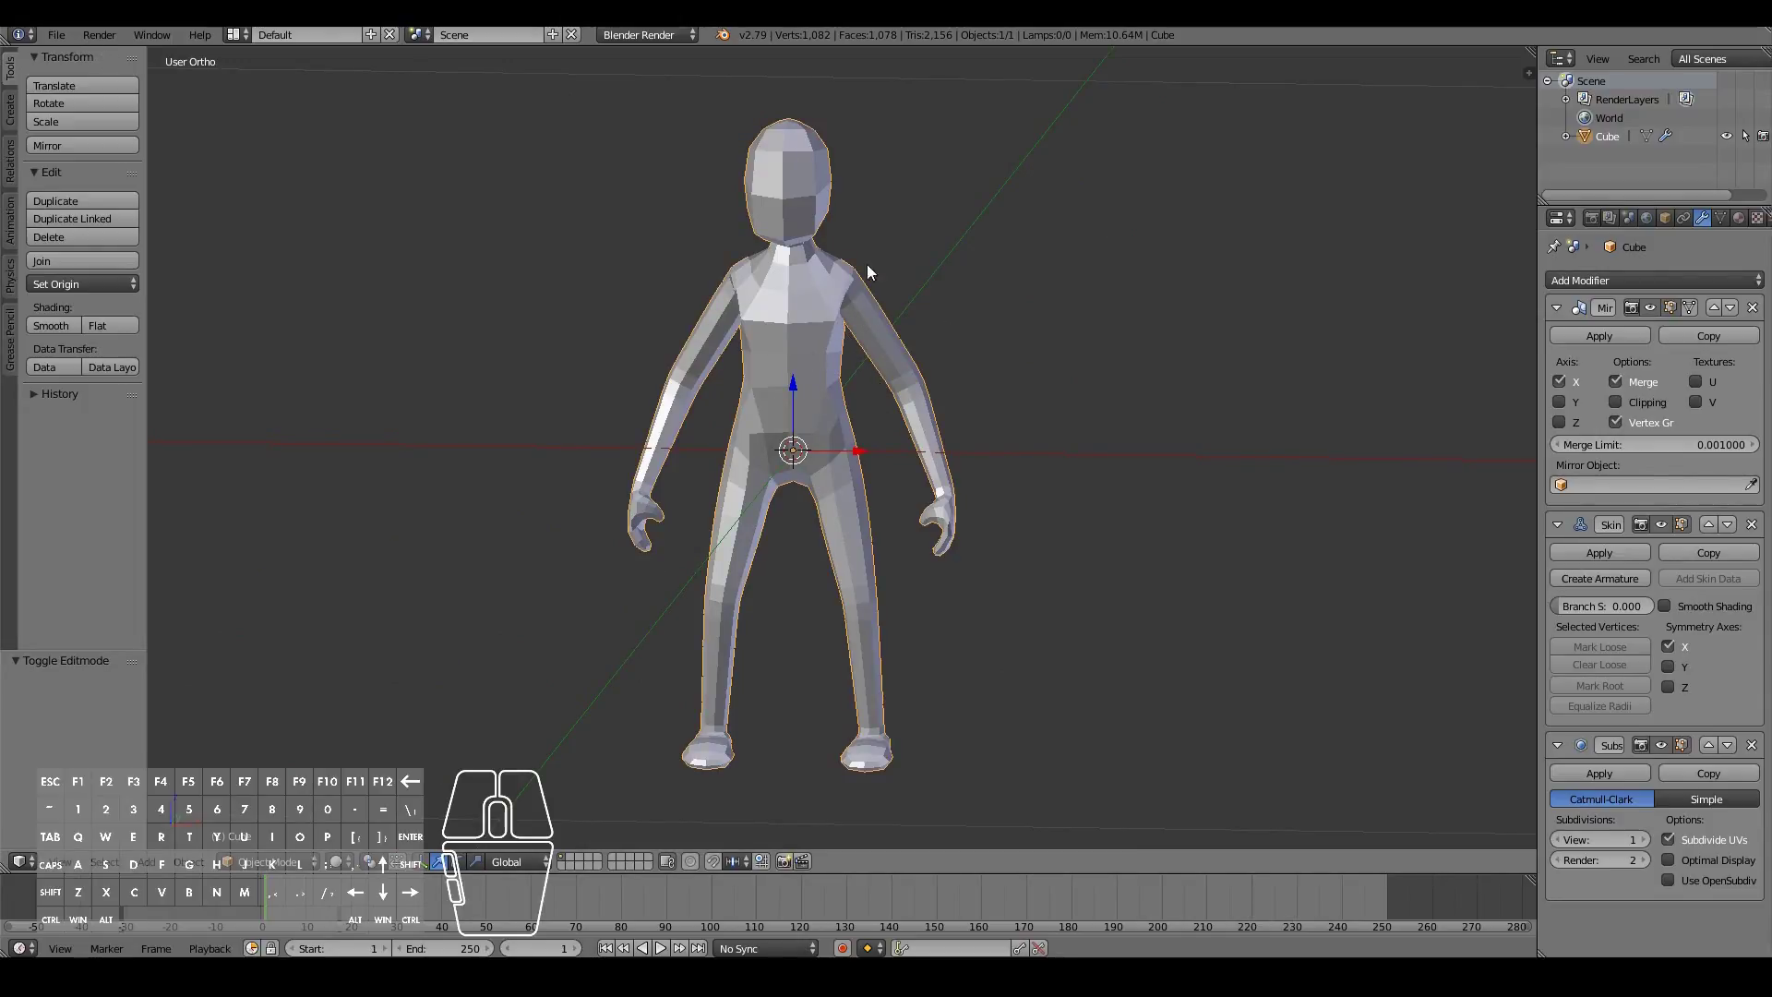
key(shift+KP_1)
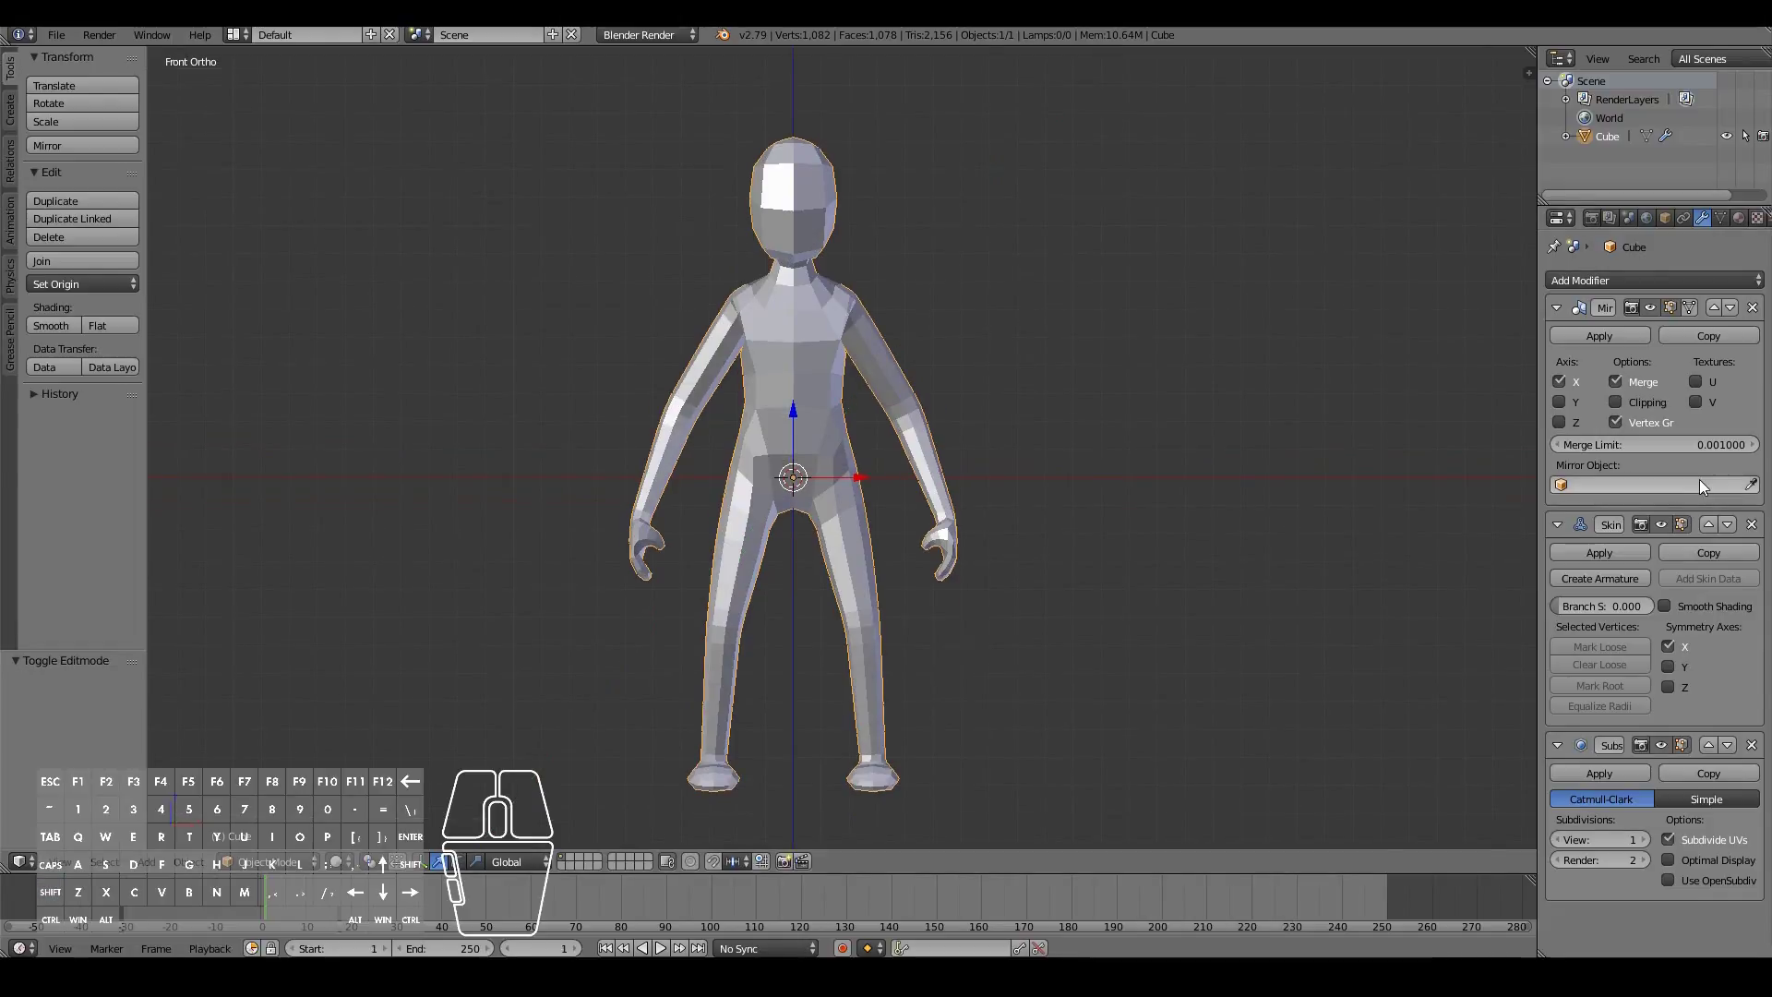
click(1597, 334)
click(1597, 334)
click(1597, 329)
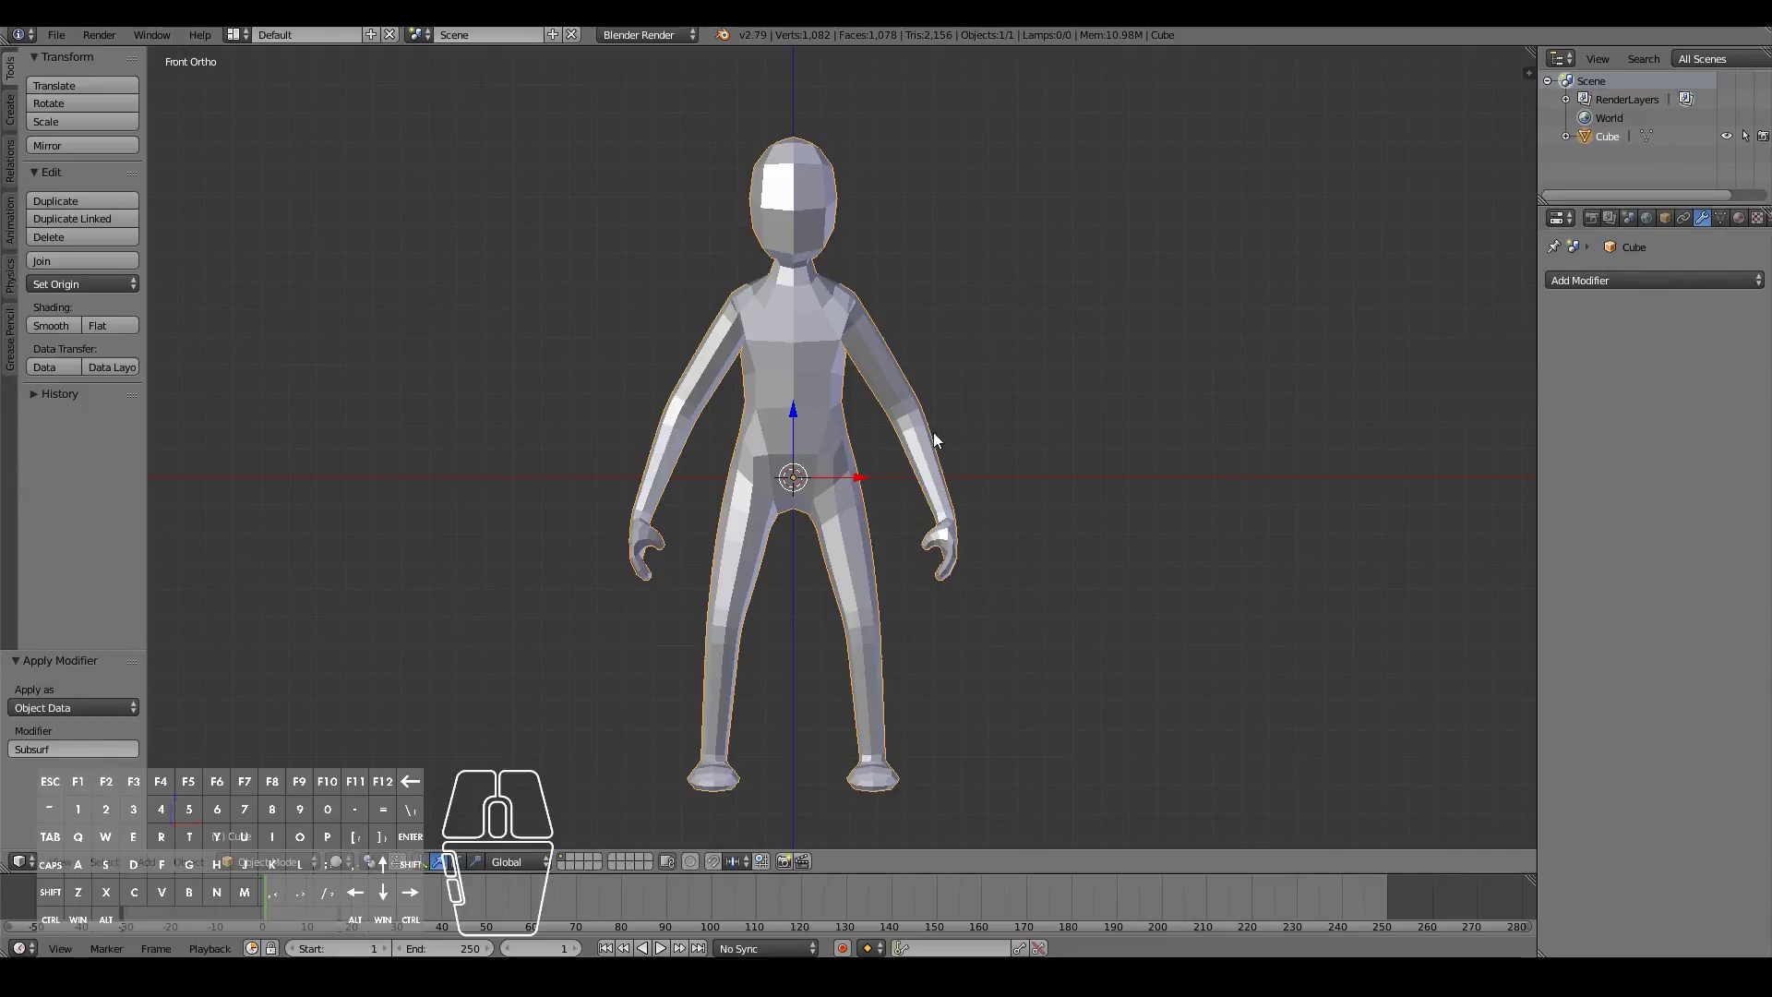
Examine the character's mesh in edit mode and object mode, ending in the front view
key(Tab)
mouse_move(936, 429)
middle_down()
mouse_move(918, 474)
mouse_move(1056, 507)
mouse_move(908, 286)
middle_up()
key(KP_1)
key(Tab)
ctrl+scroll(908, 294, down, 3)
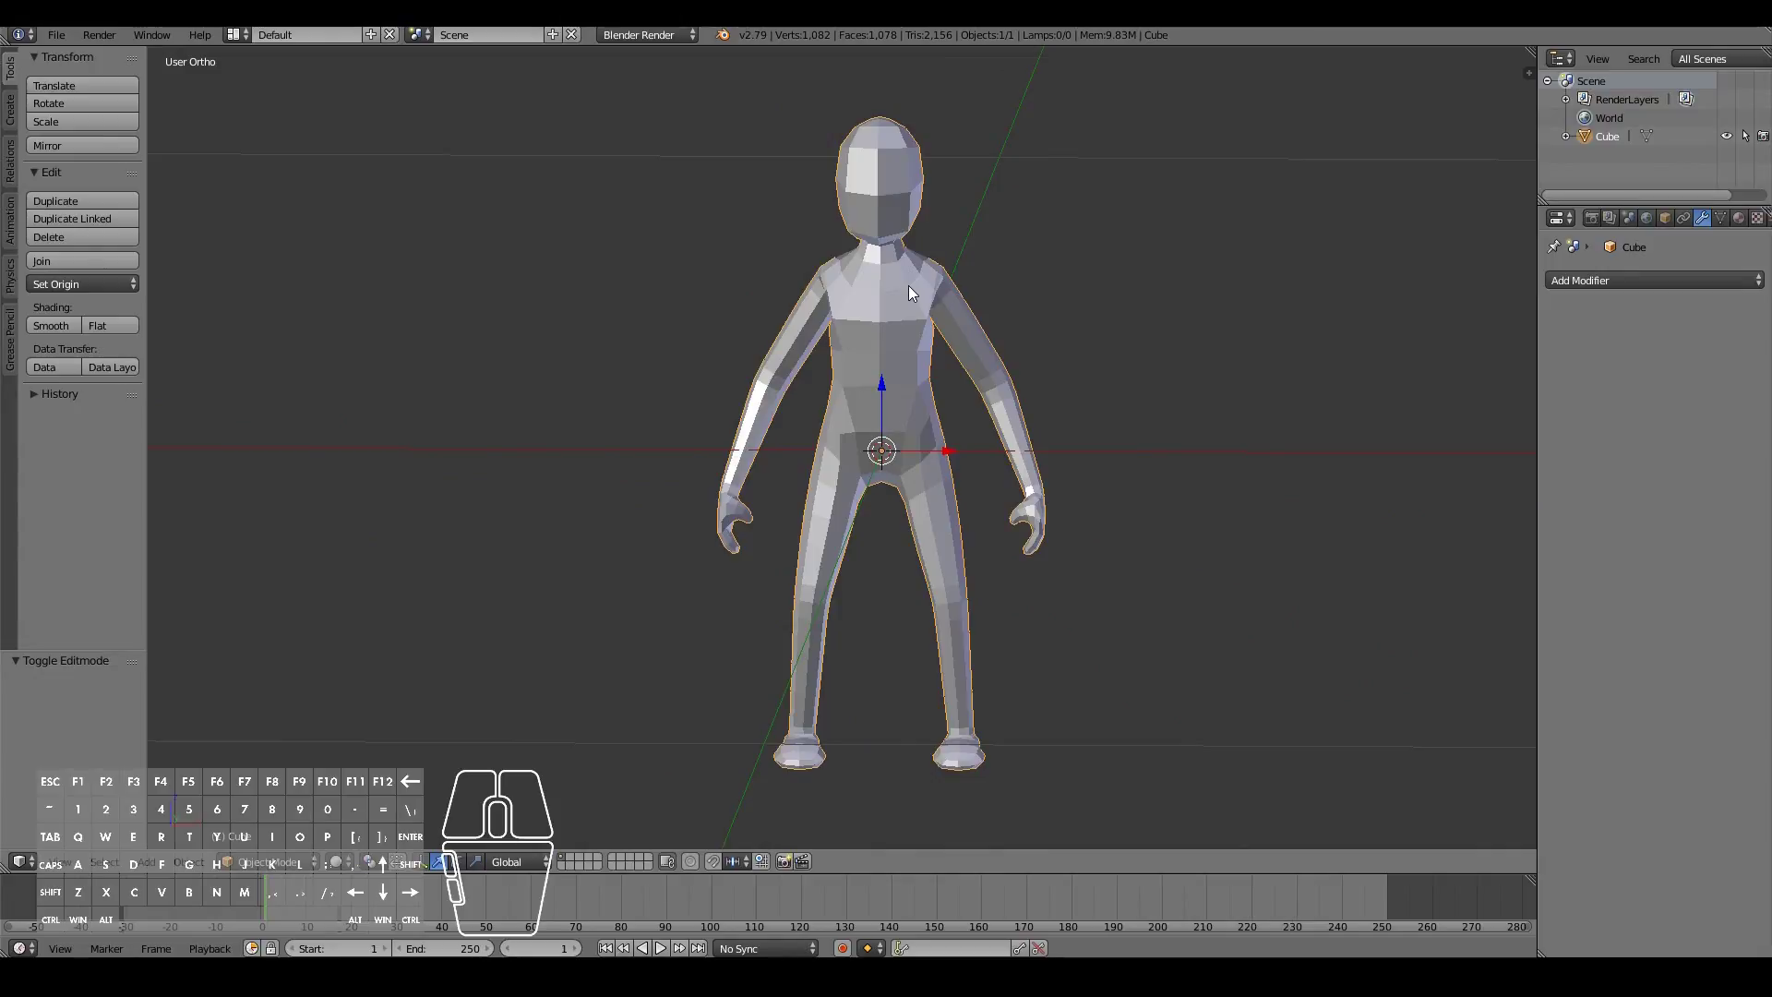
key(KP_1)
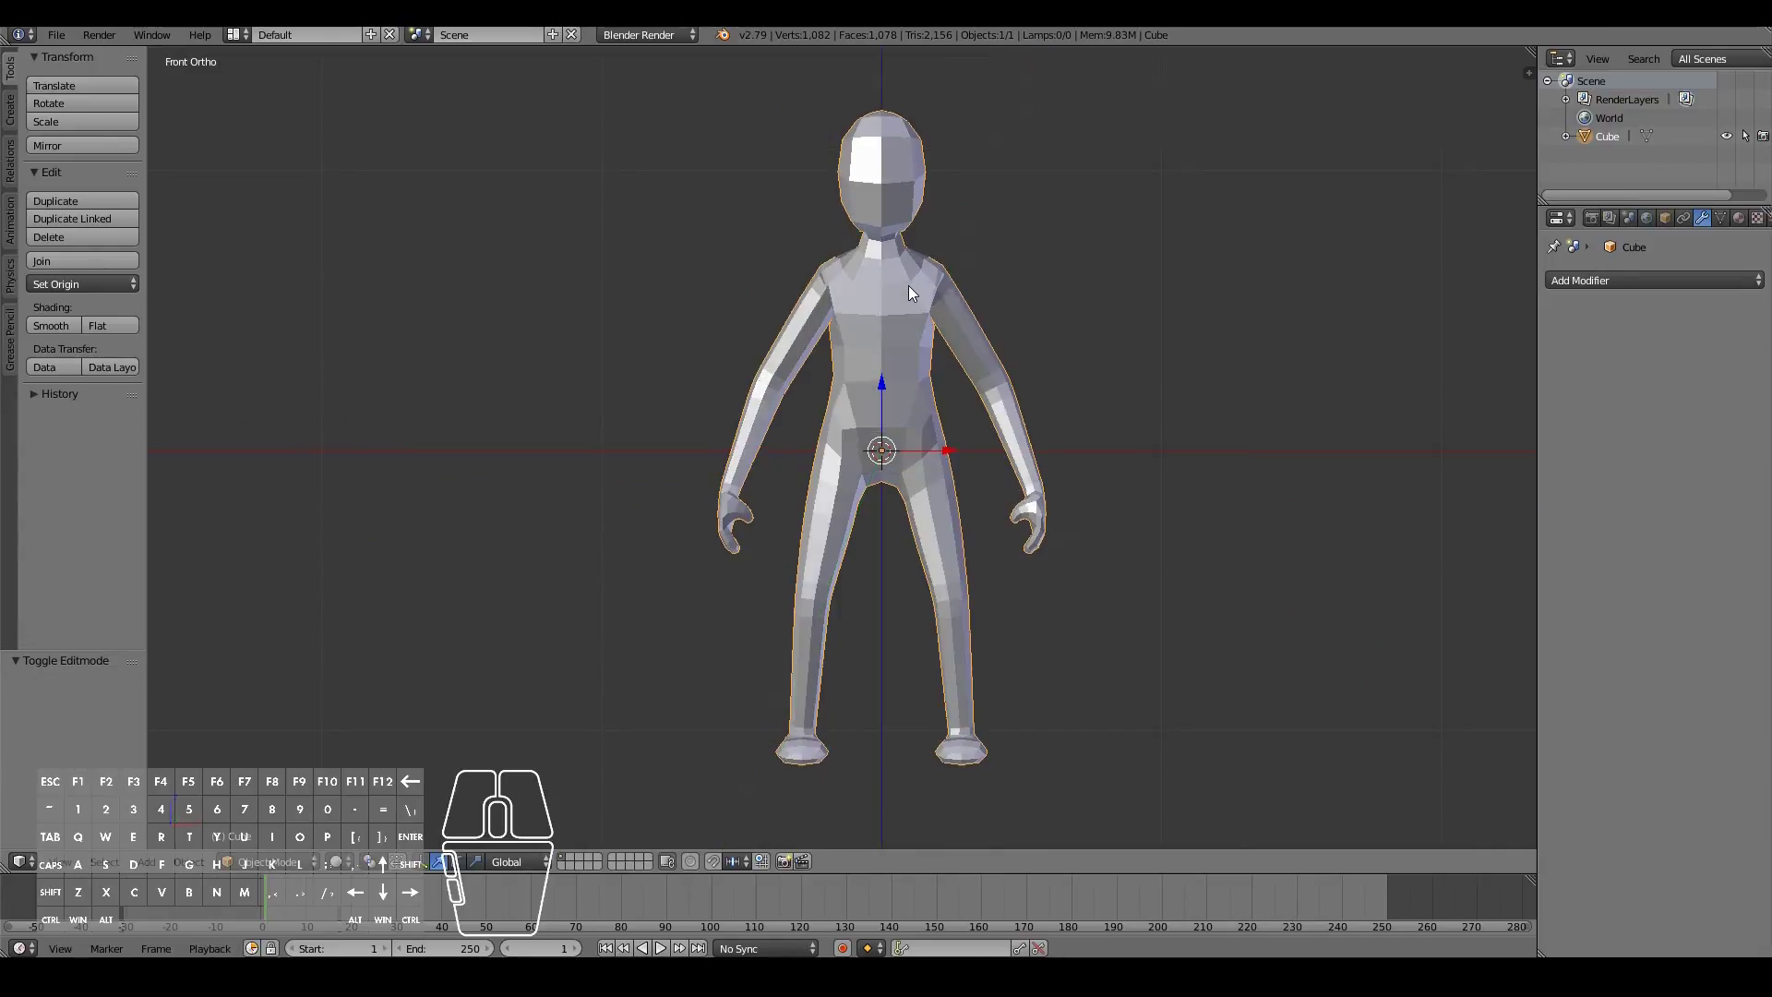
shift+scroll(908, 293, up, 1)
shift+scroll(909, 285, up, 1)
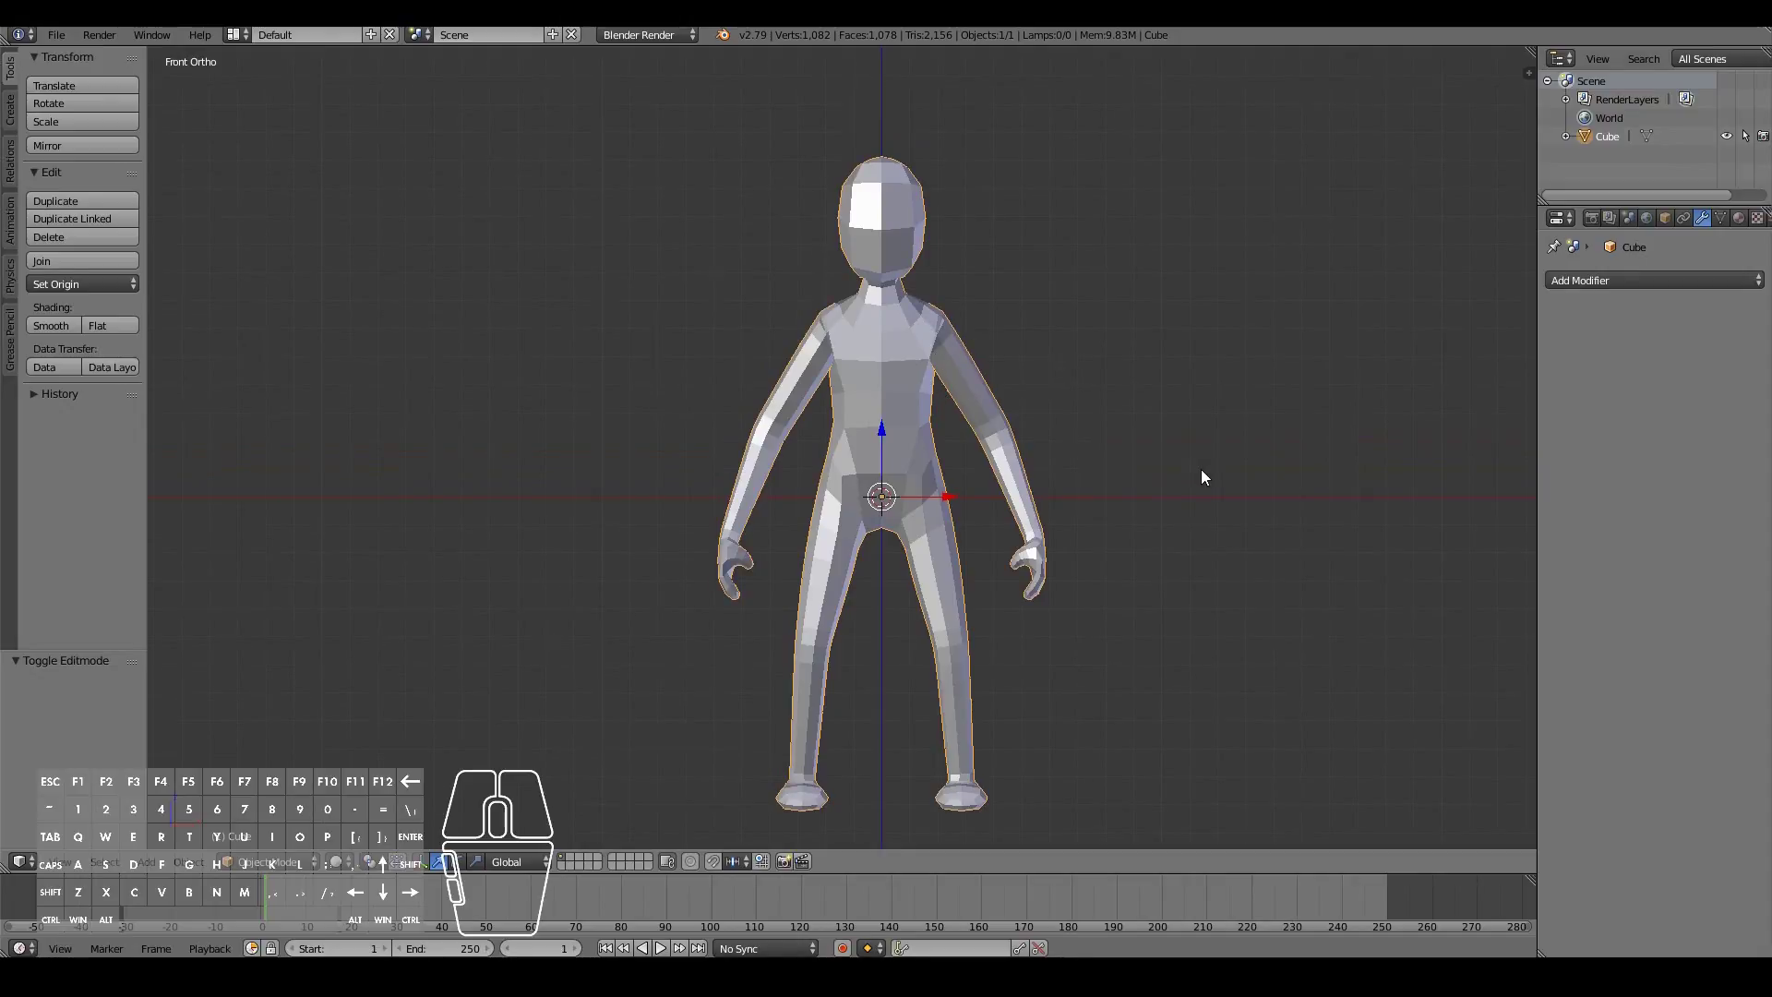
key(shift)
key(Delete)
scroll(1161, 461, down, 4)
scroll(1161, 461, up, 7)
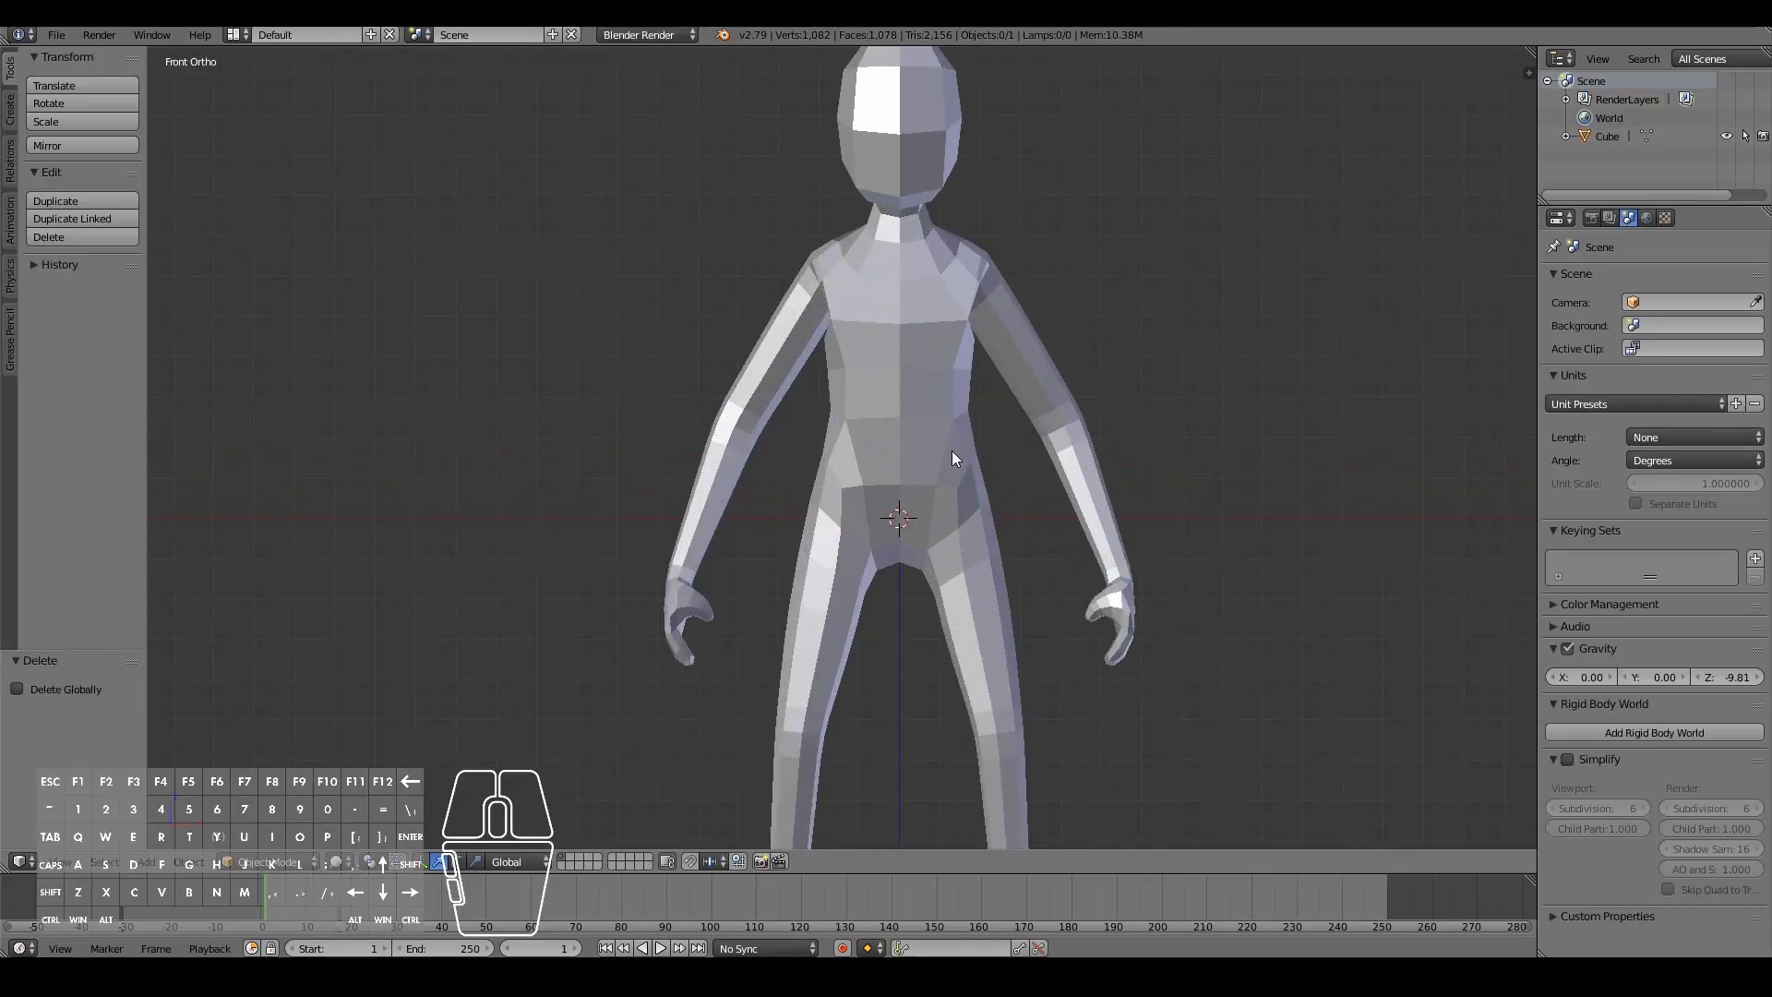
Select the character and snap the 3D cursor to the selection
right_click(888, 534)
key(a)
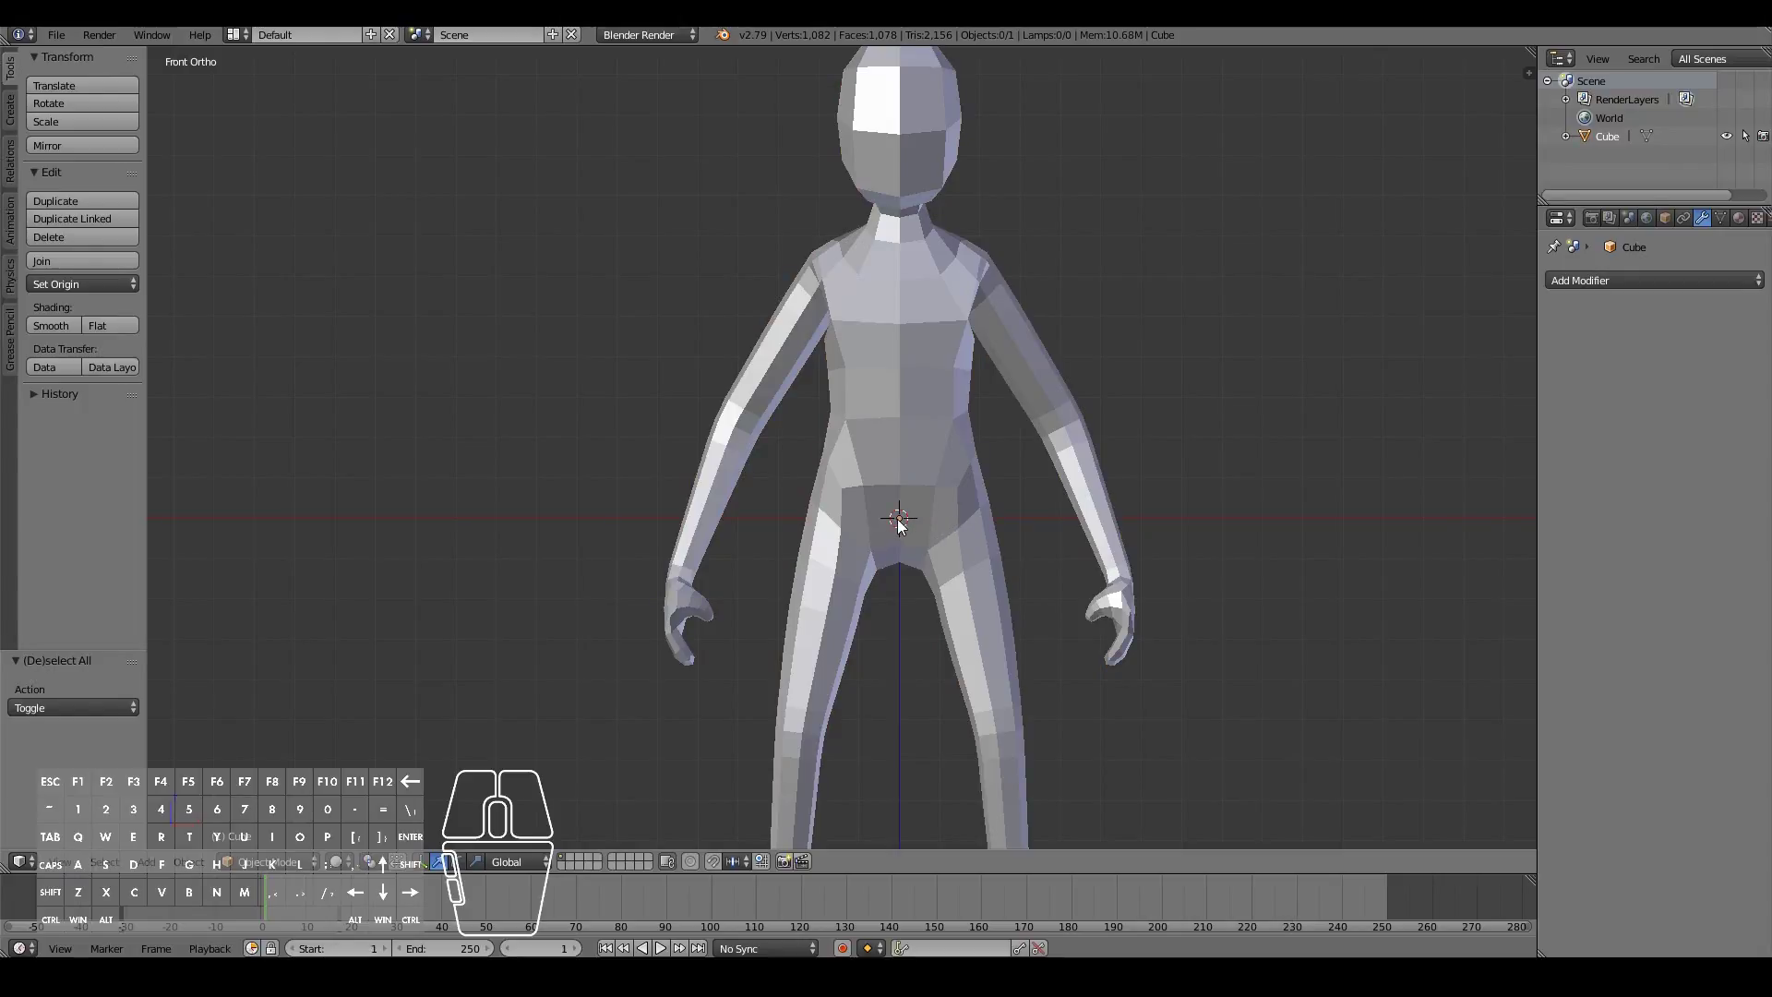
key(a)
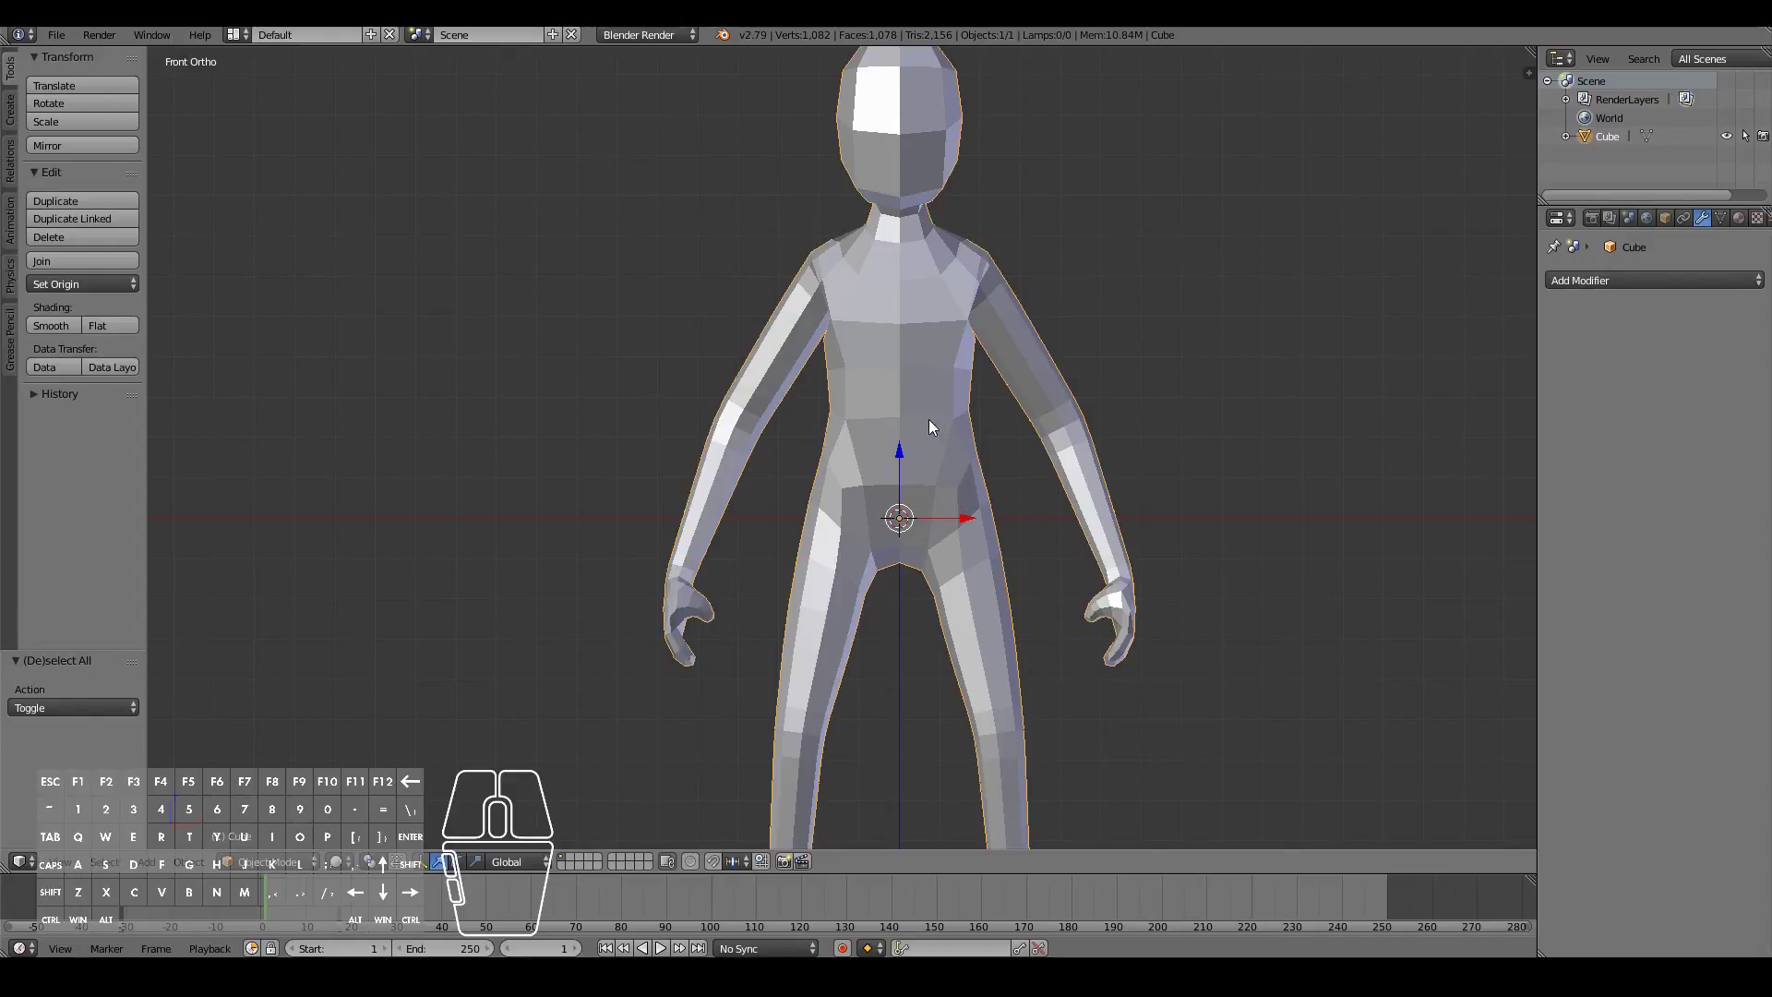
key(shift+s)
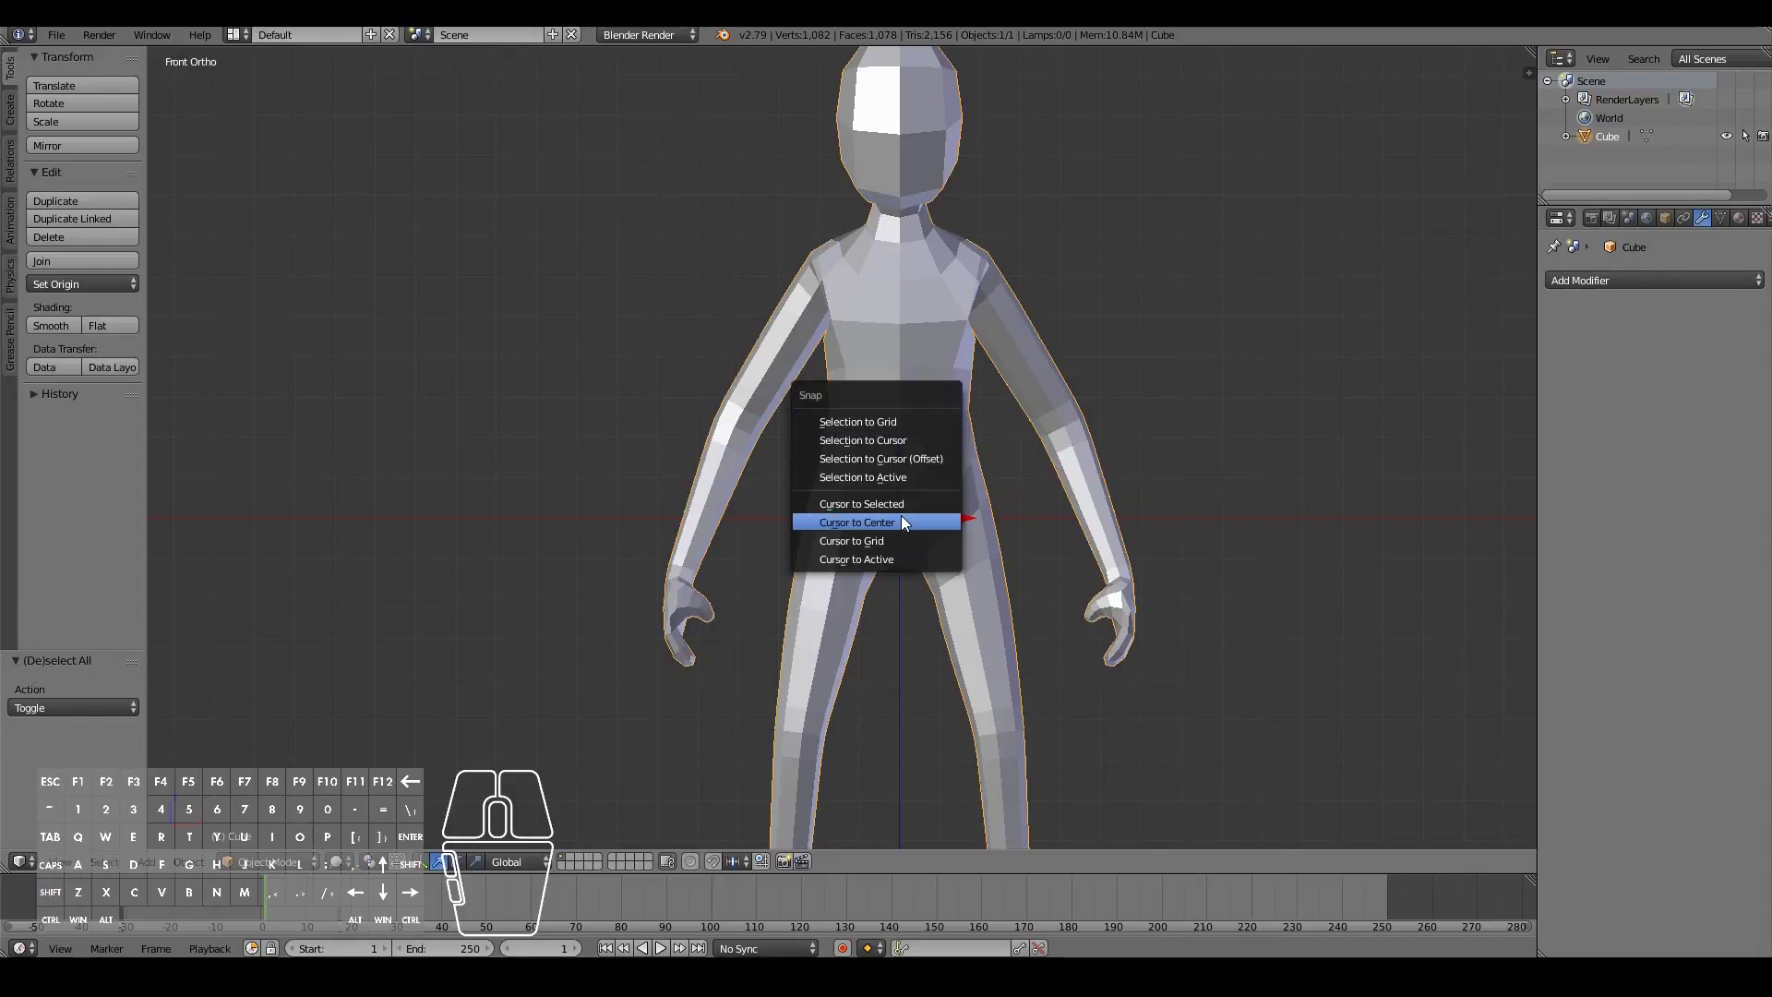
click(861, 504)
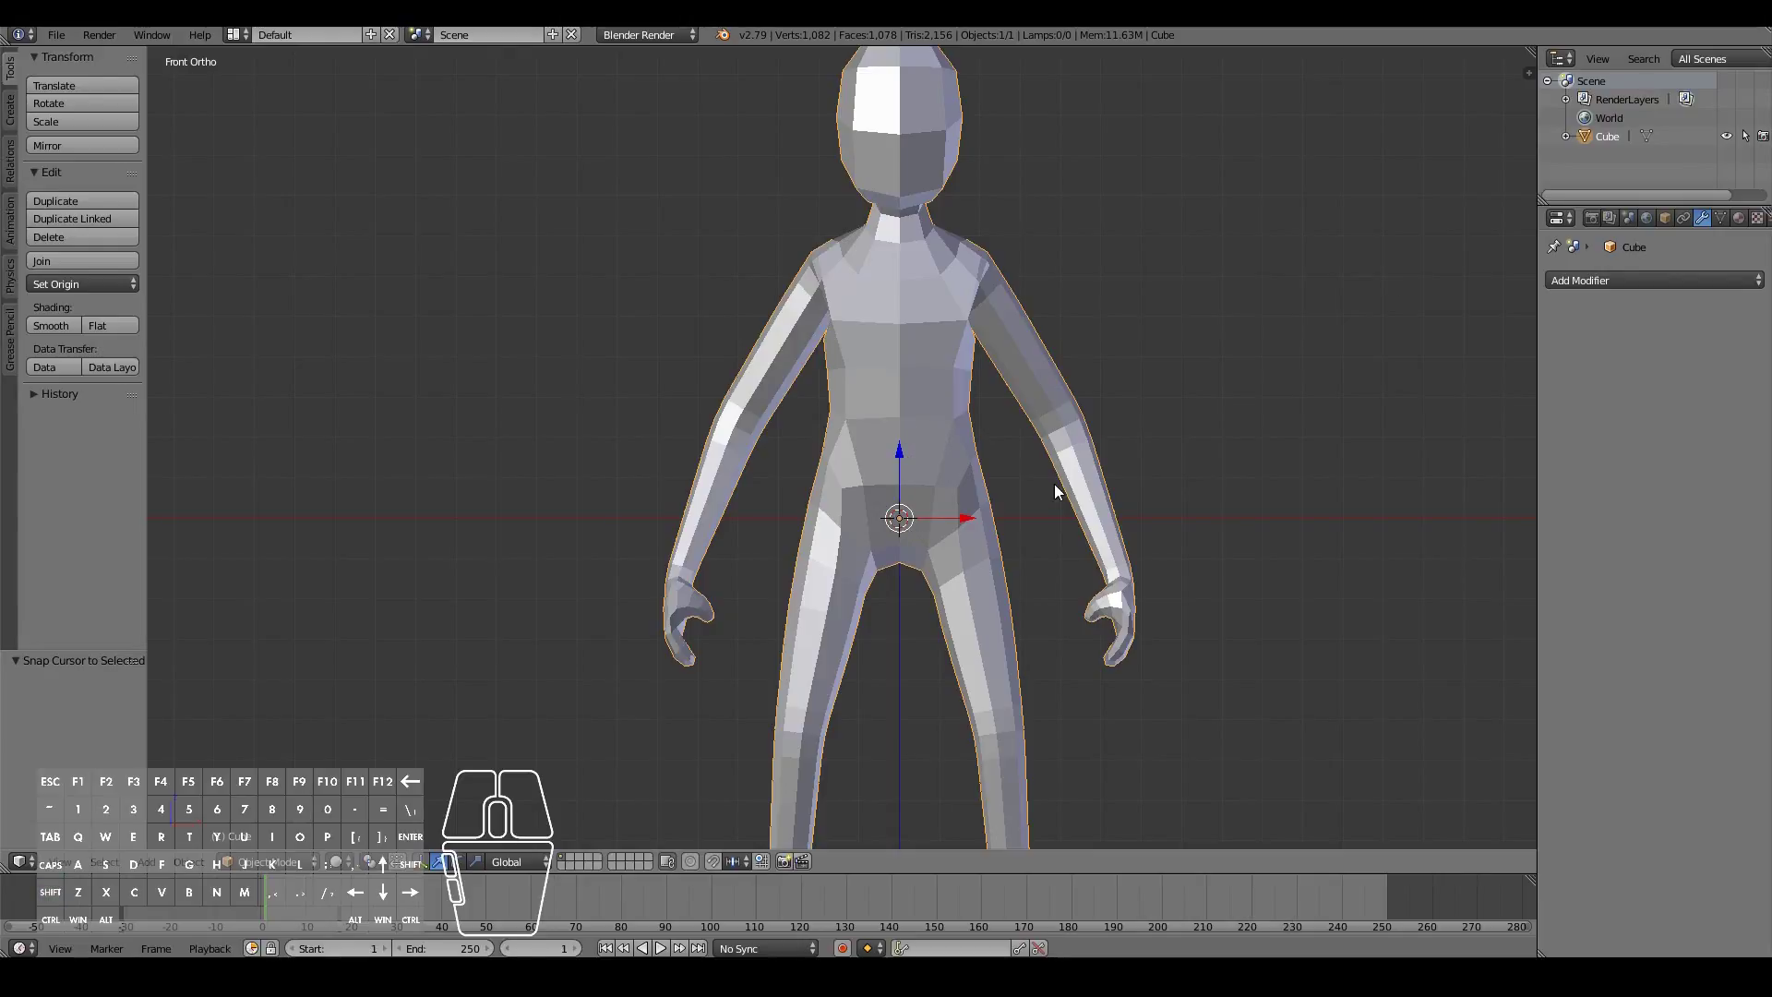
Add a UV sphere at the 3D cursor as the base for the eyes
key(shift+a)
mouse_move(1054, 484)
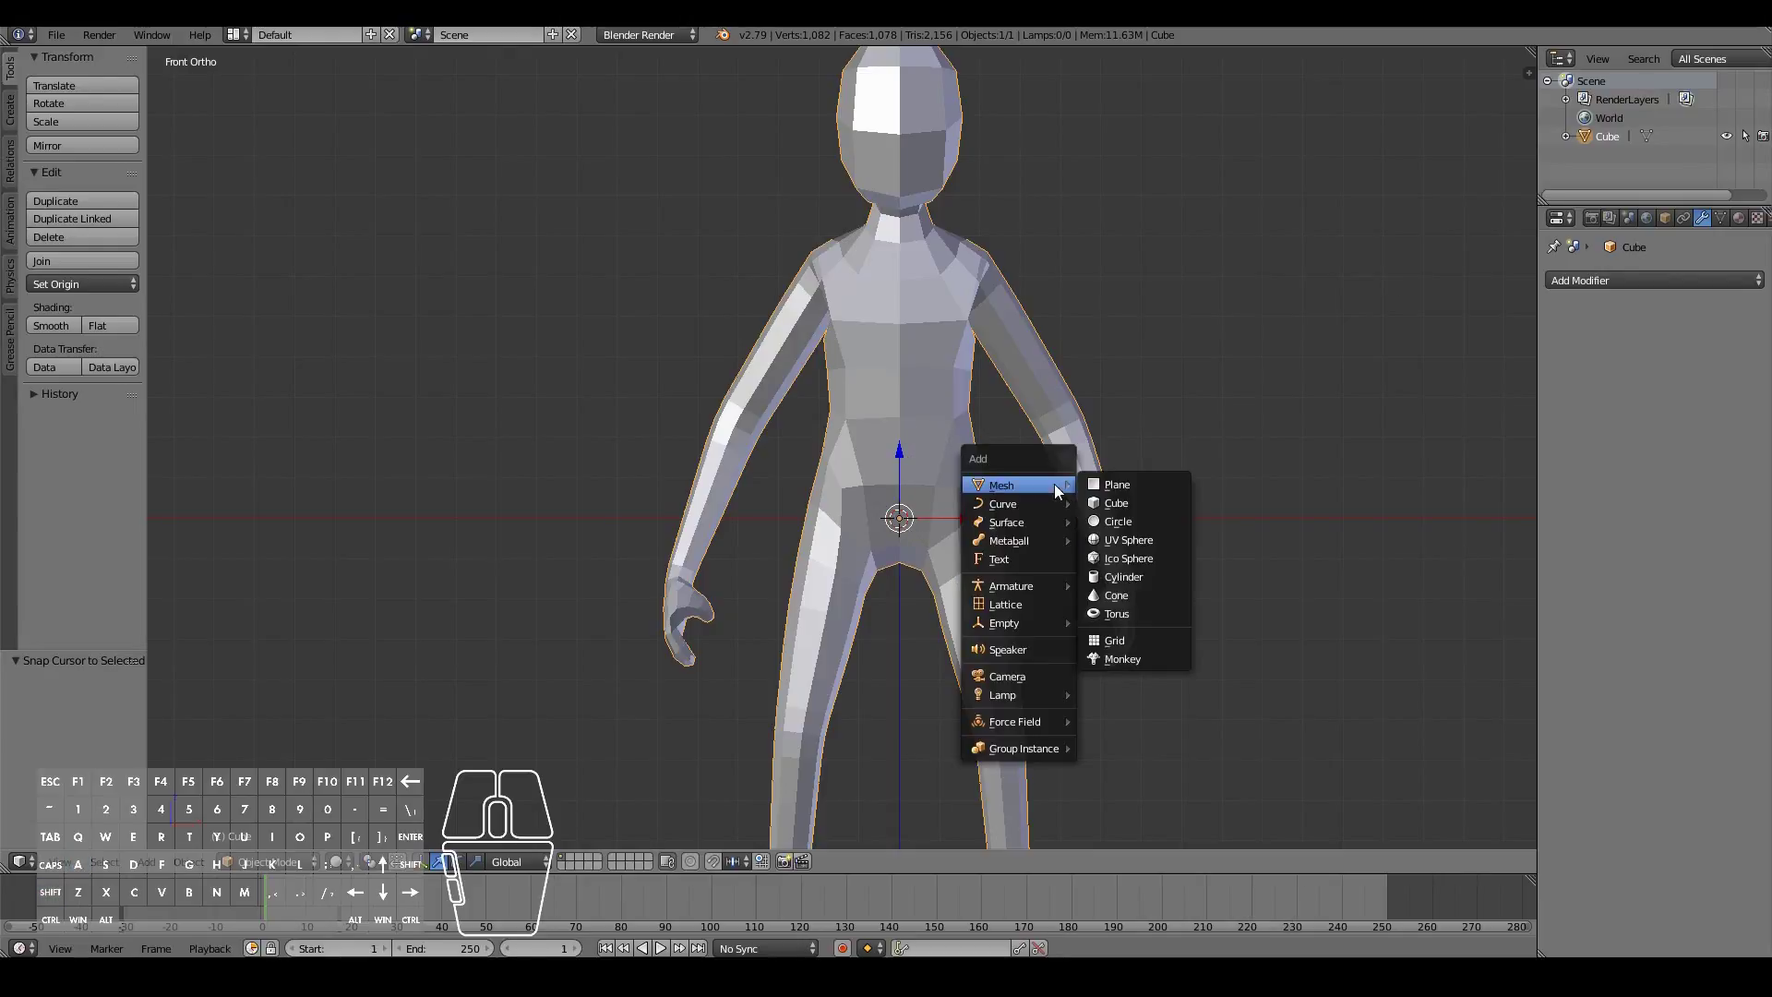
click(1153, 540)
scroll(1108, 664, down, 5)
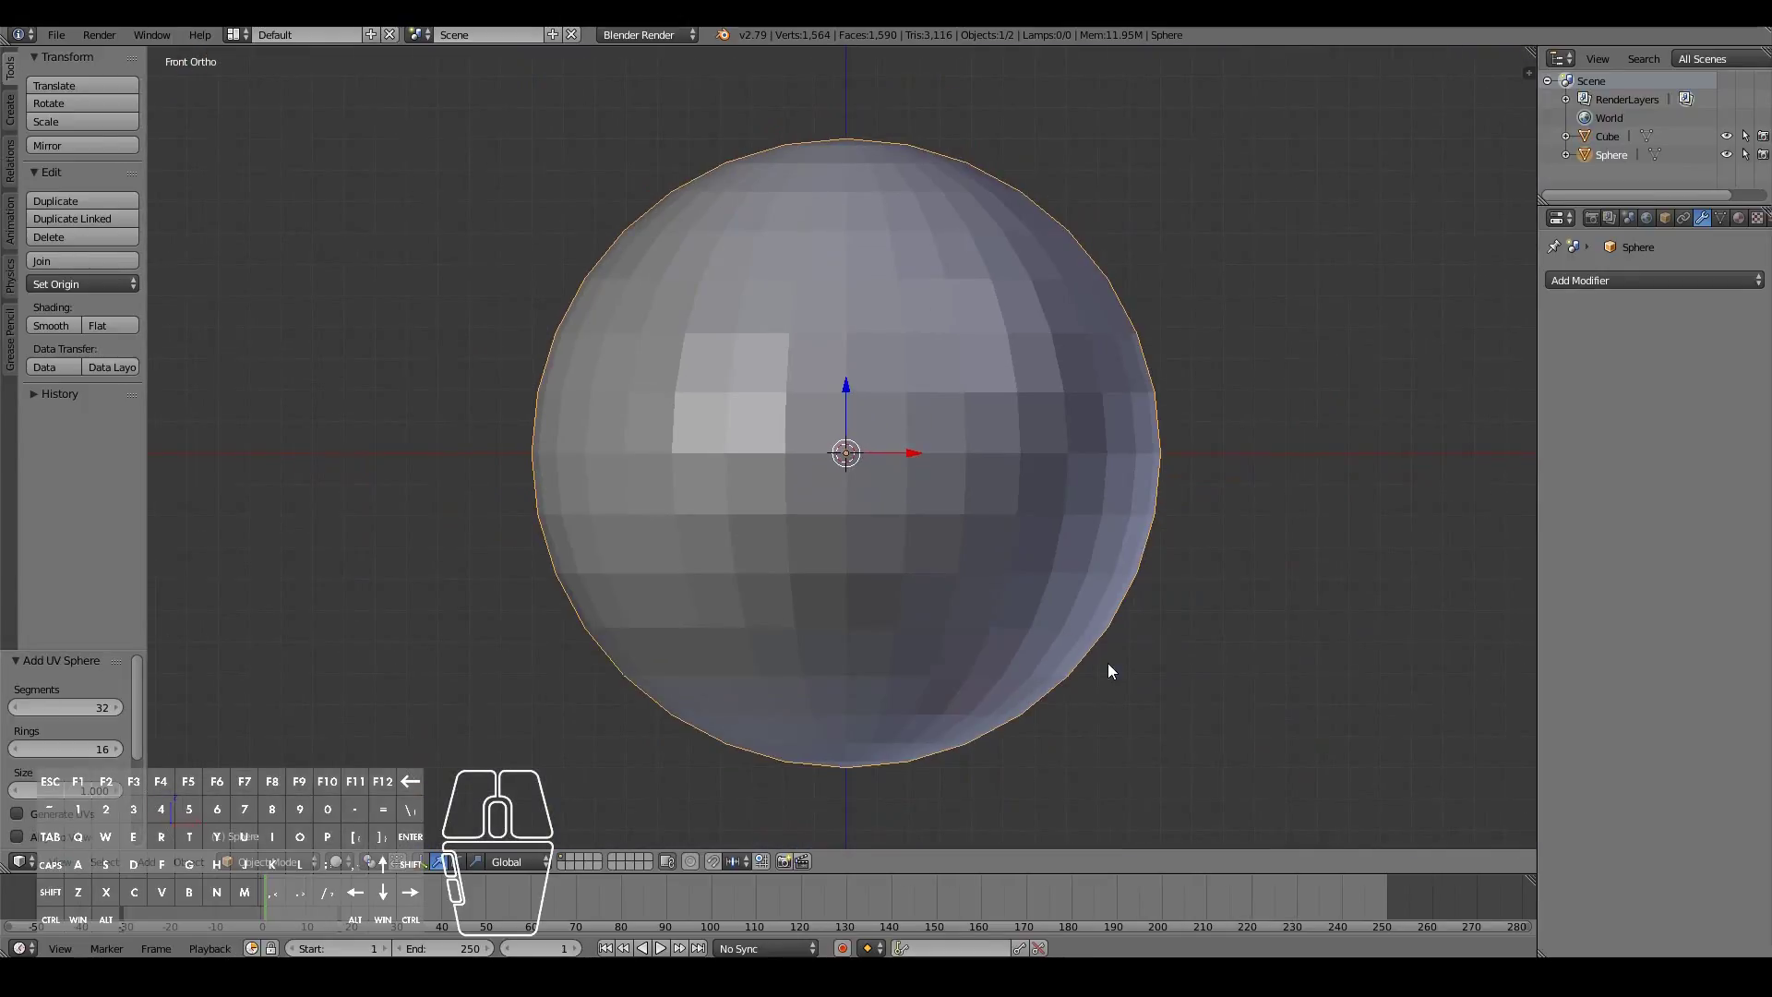
Rotate the whole sphere mesh 90° about the X axis in edit mode and return to object mode
key(Tab)
key(r)
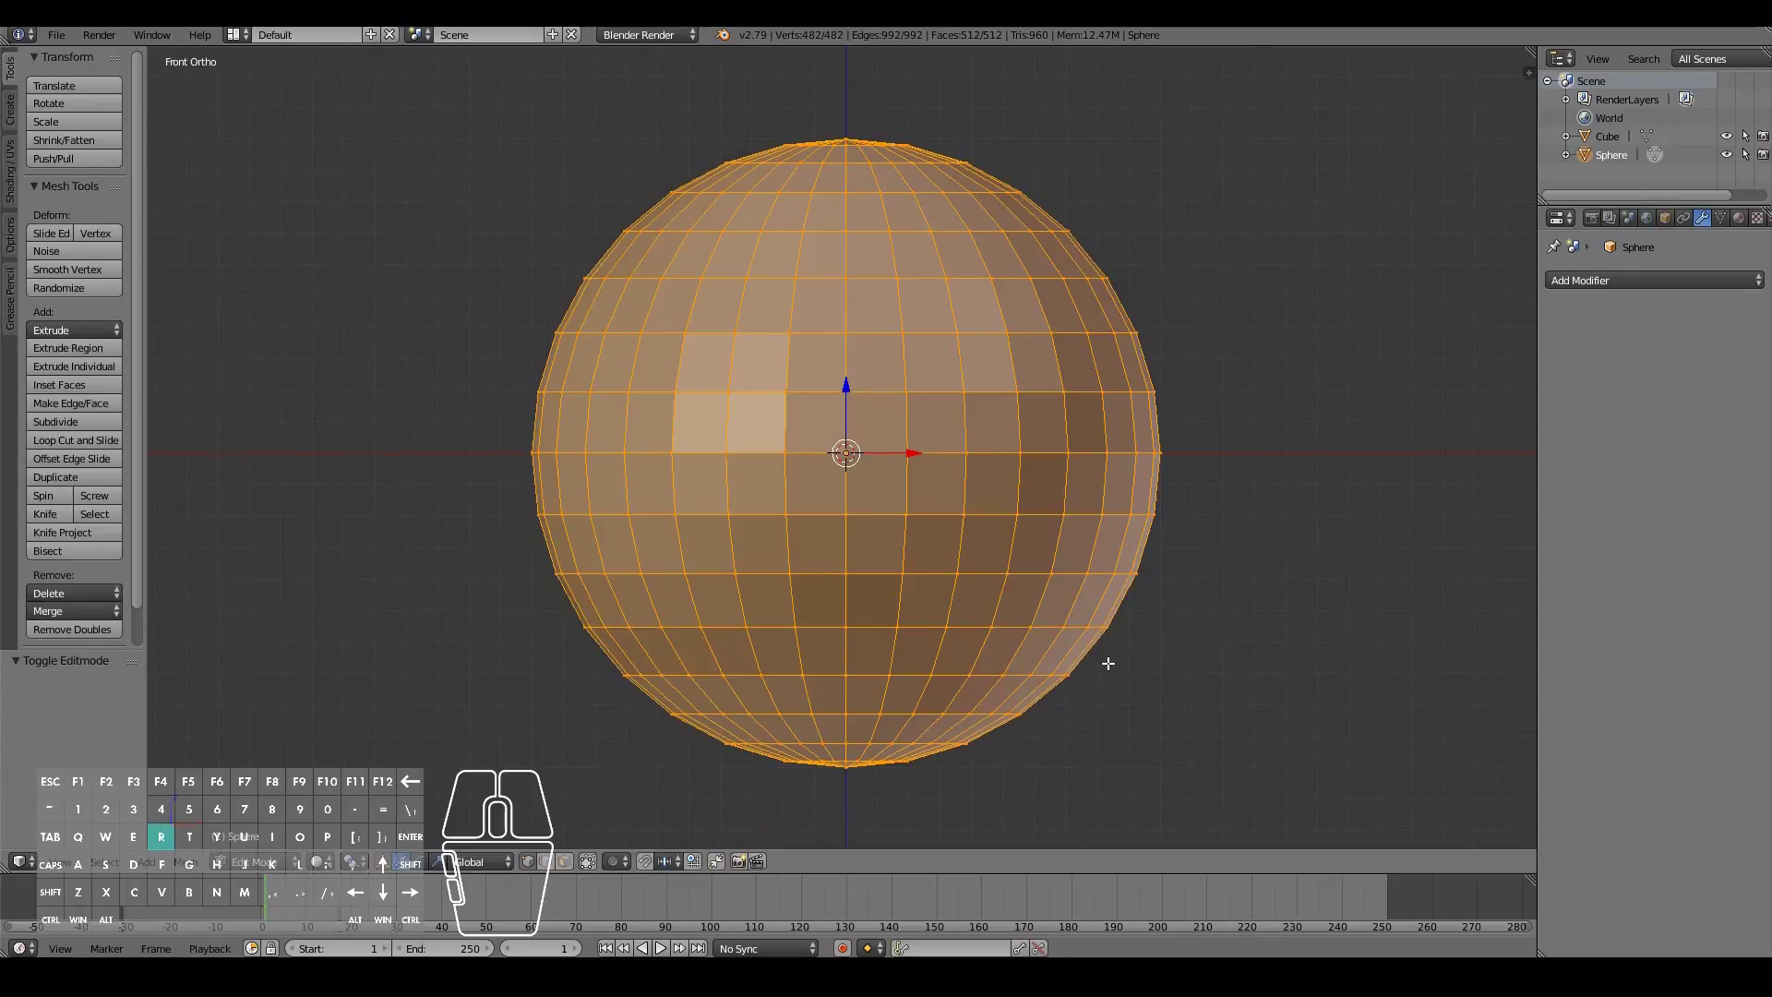
text(x90)
key(Return)
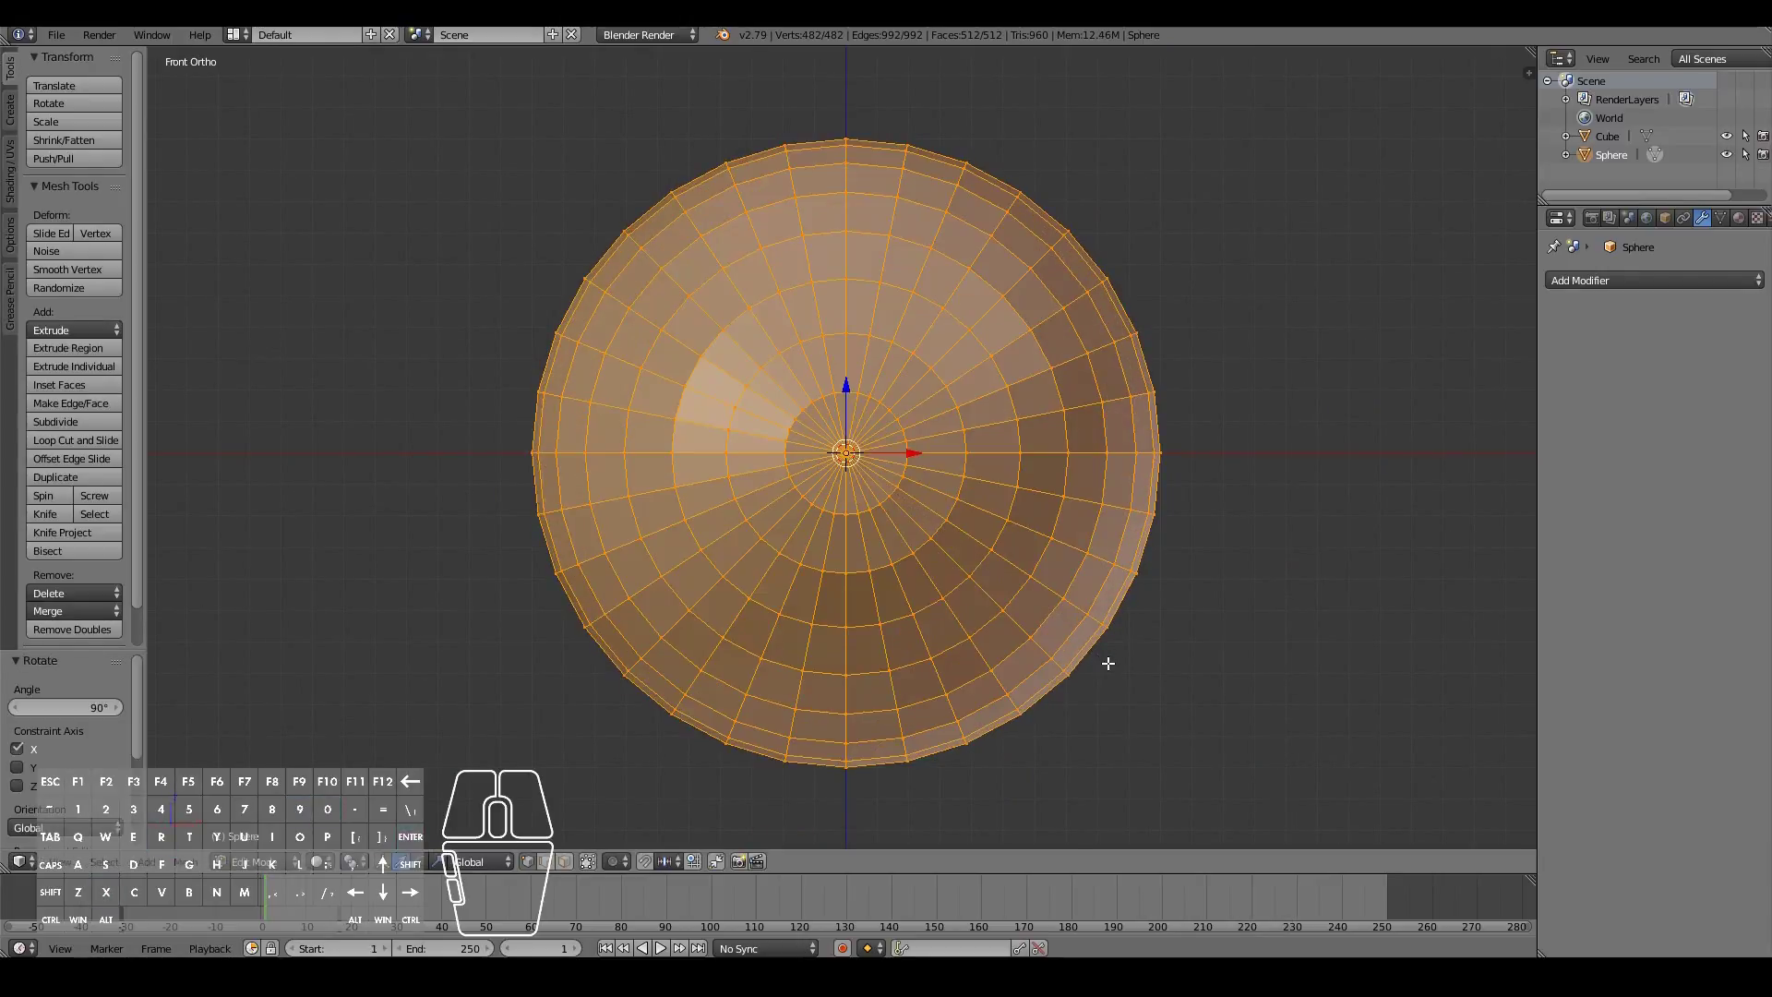
shift+scroll(1108, 663, up, 2)
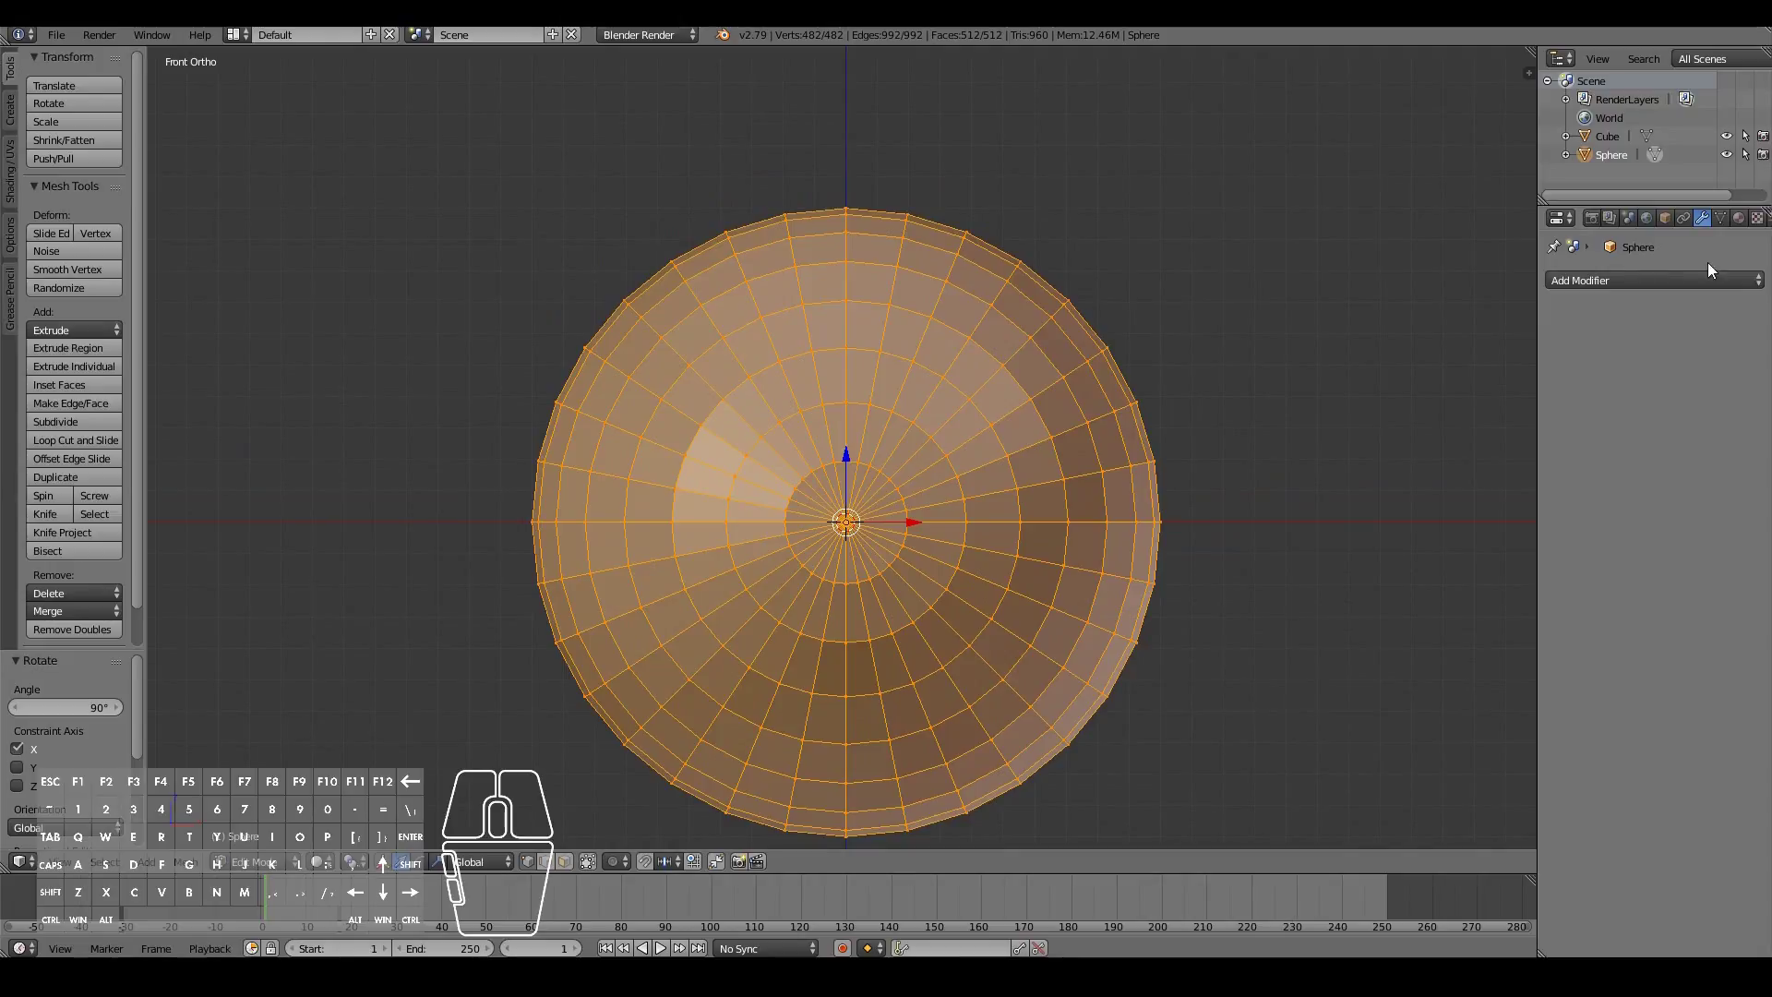
key(Tab)
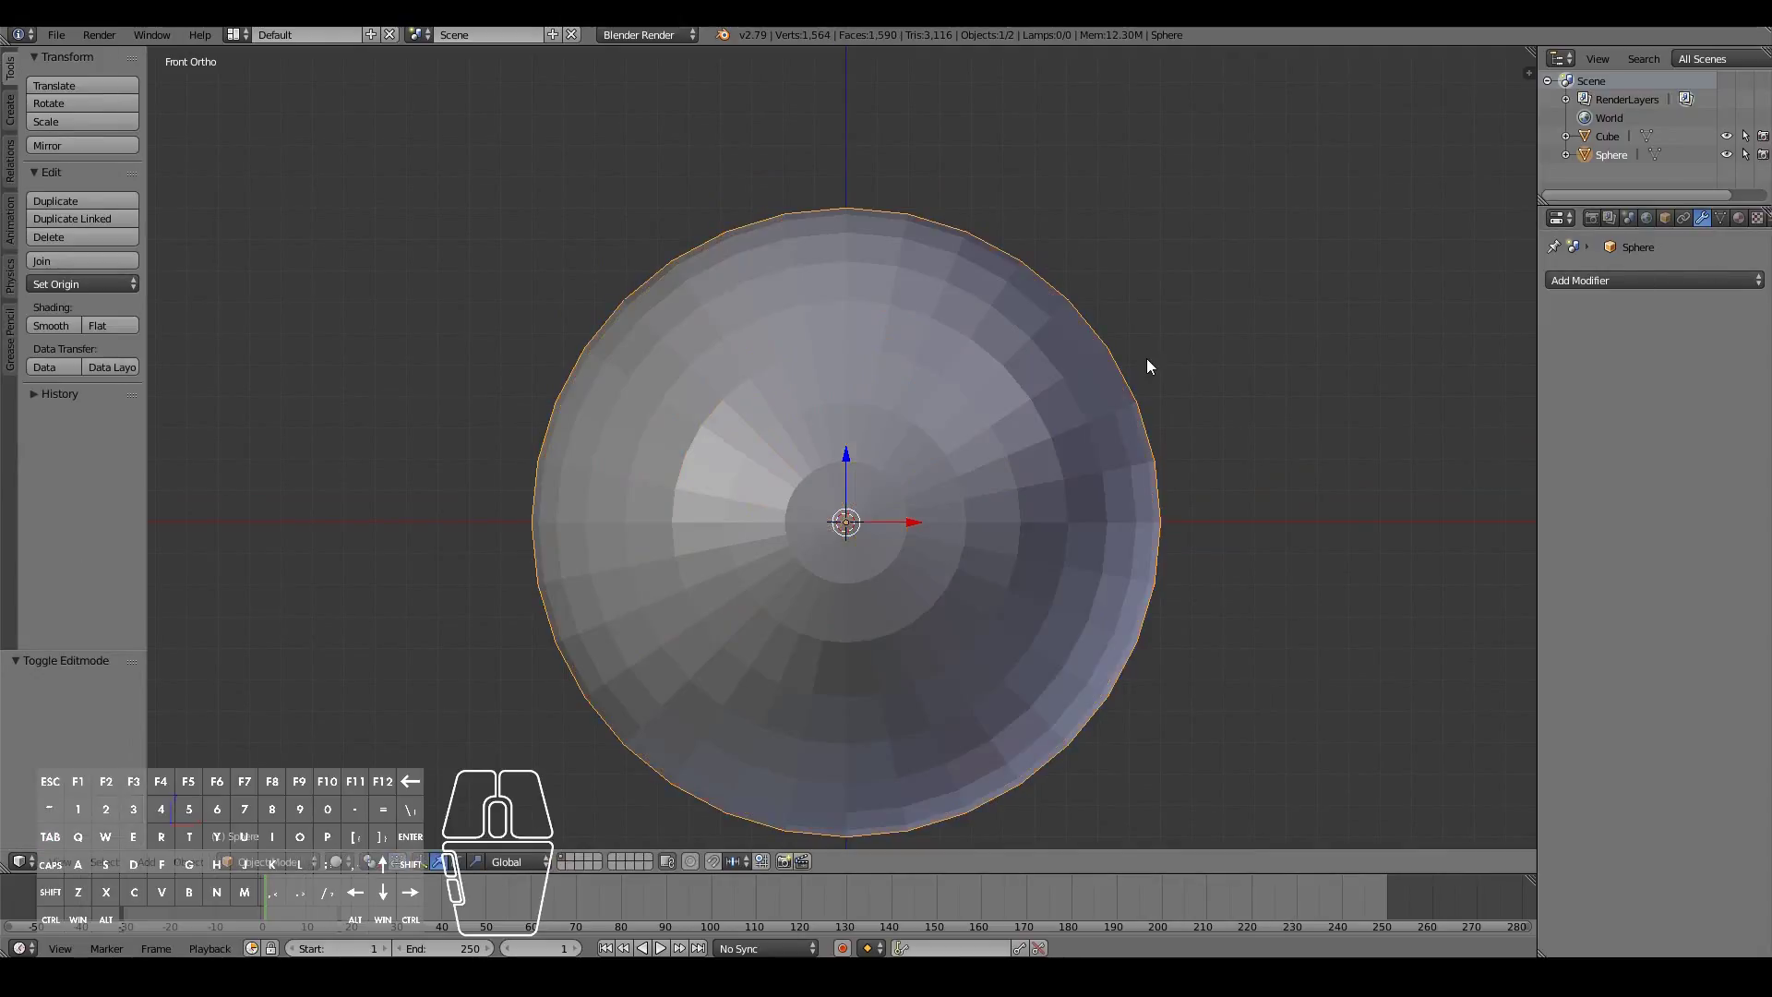
Add a Mirror modifier to the sphere
click(1675, 280)
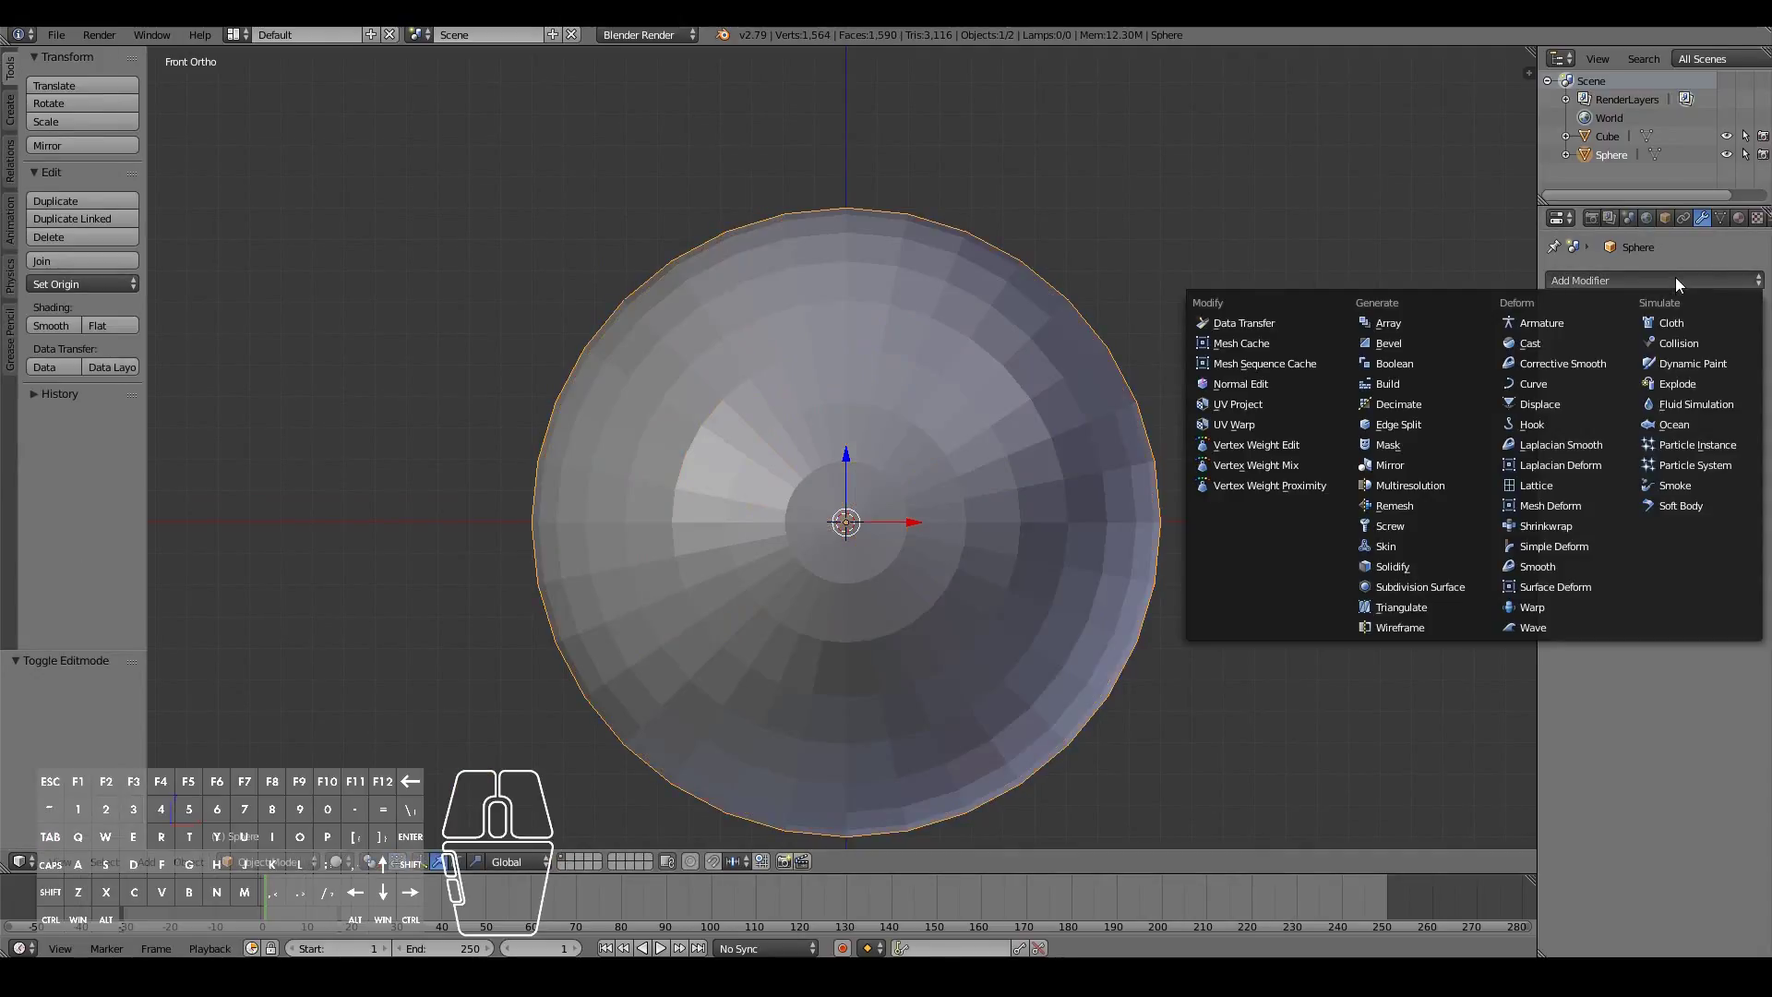
click(1386, 464)
scroll(1159, 678, up, 1)
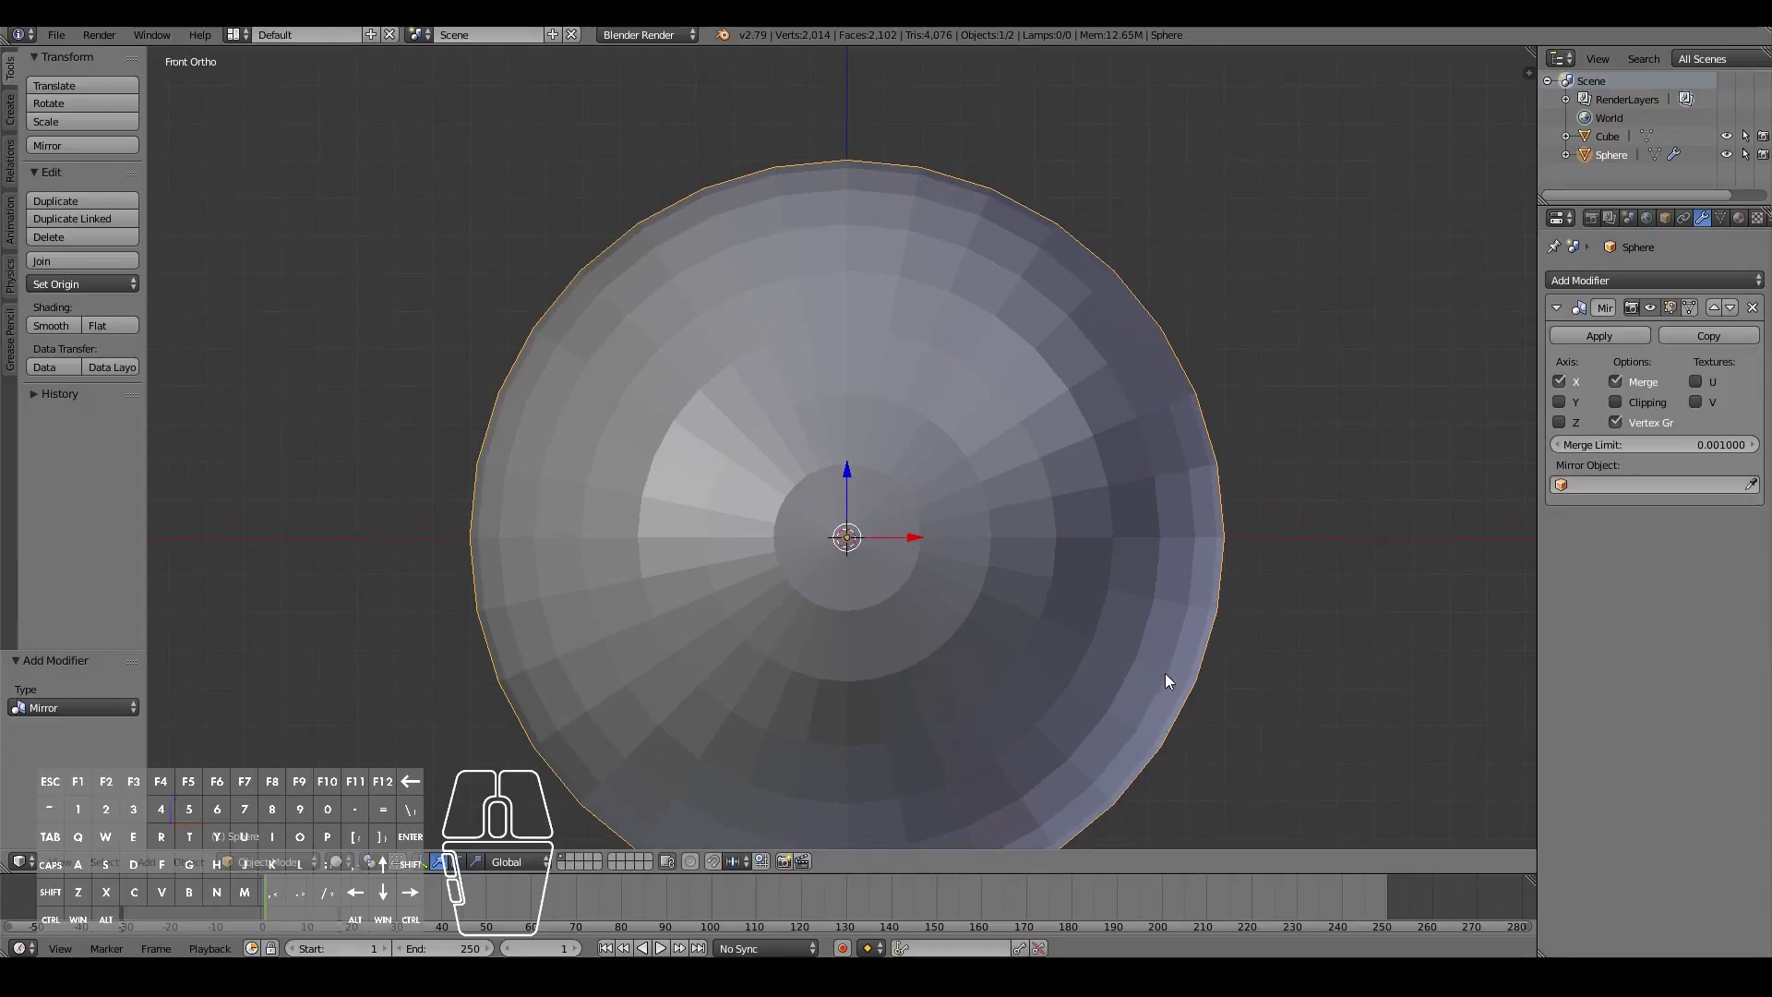
Scale the sphere's mesh down in edit mode by a factor of about 0.032 and again by about 0.351
key(Tab)
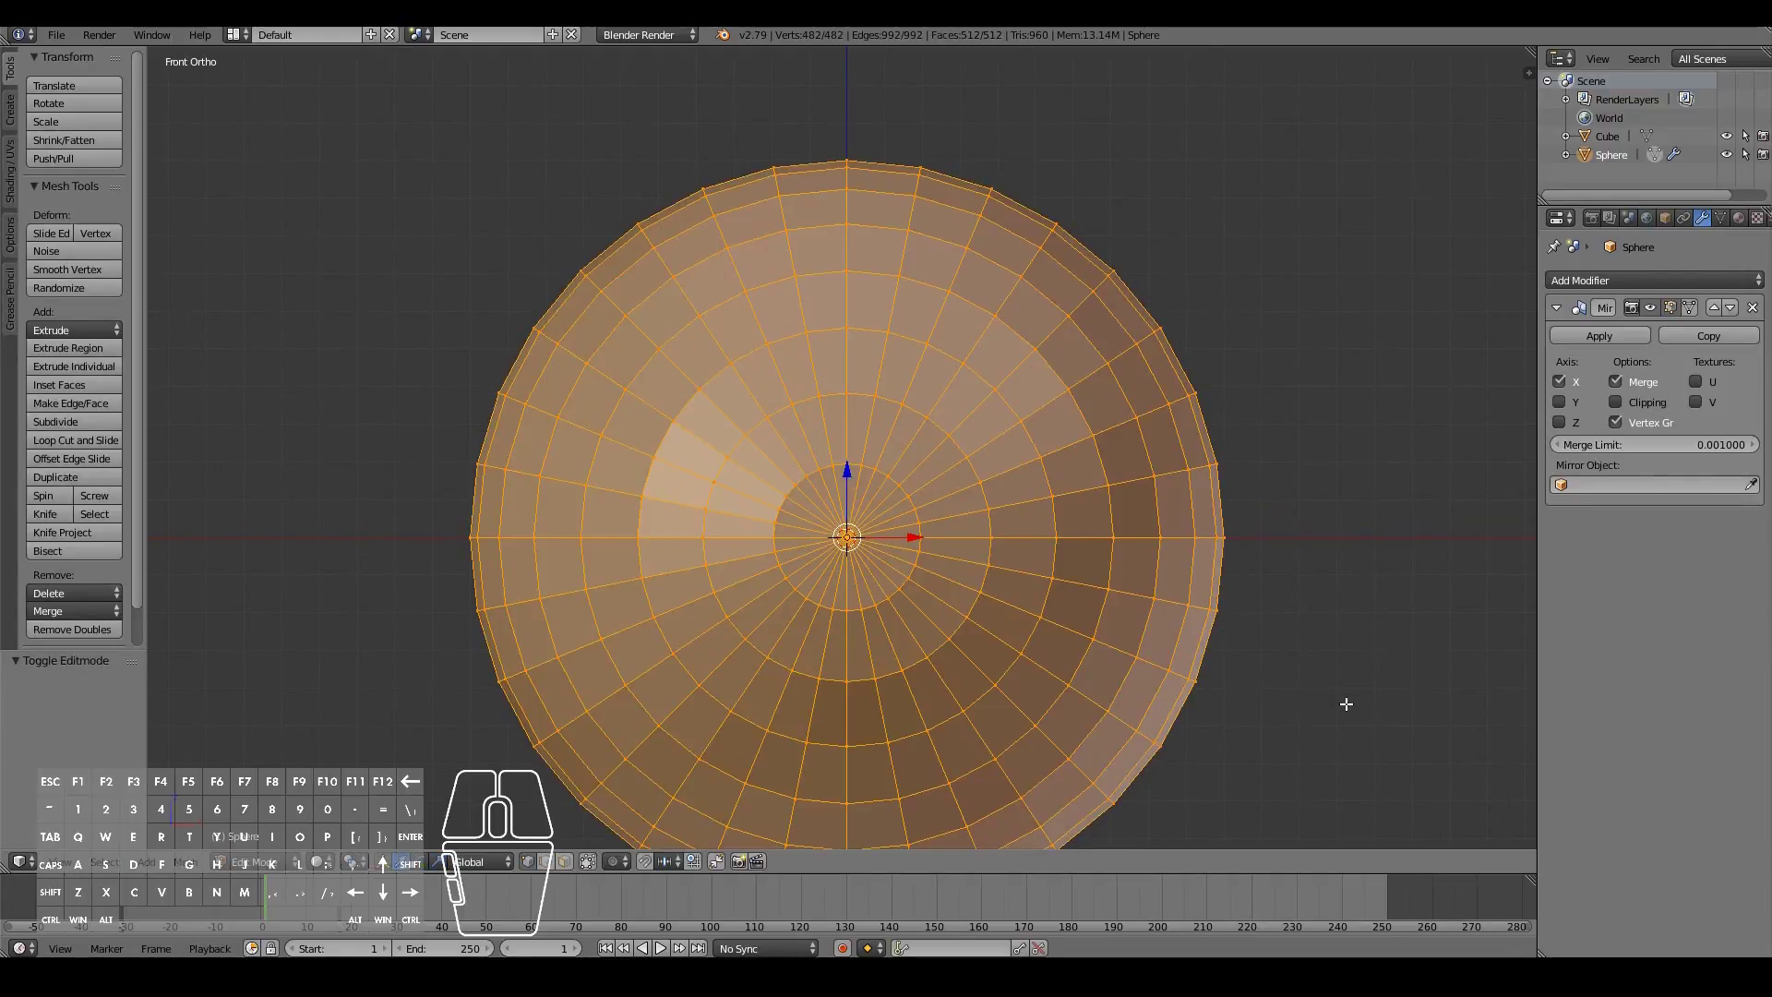
key(s)
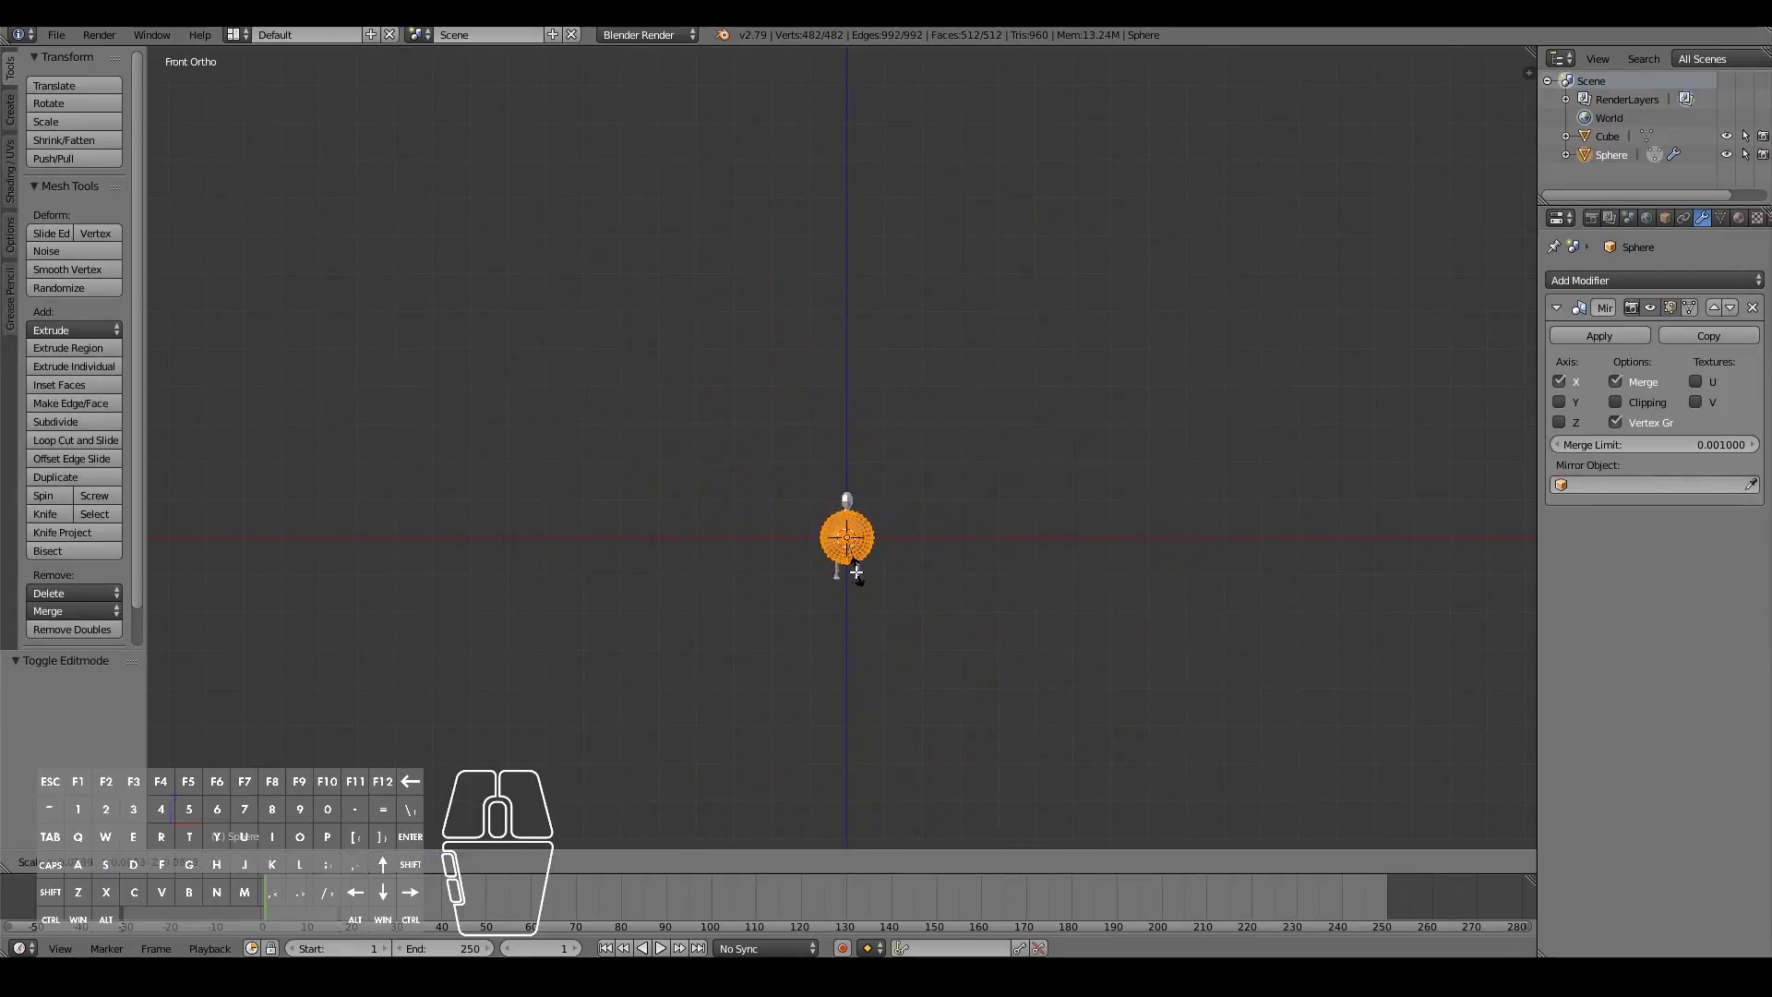
click(858, 567)
scroll(983, 630, up, 3)
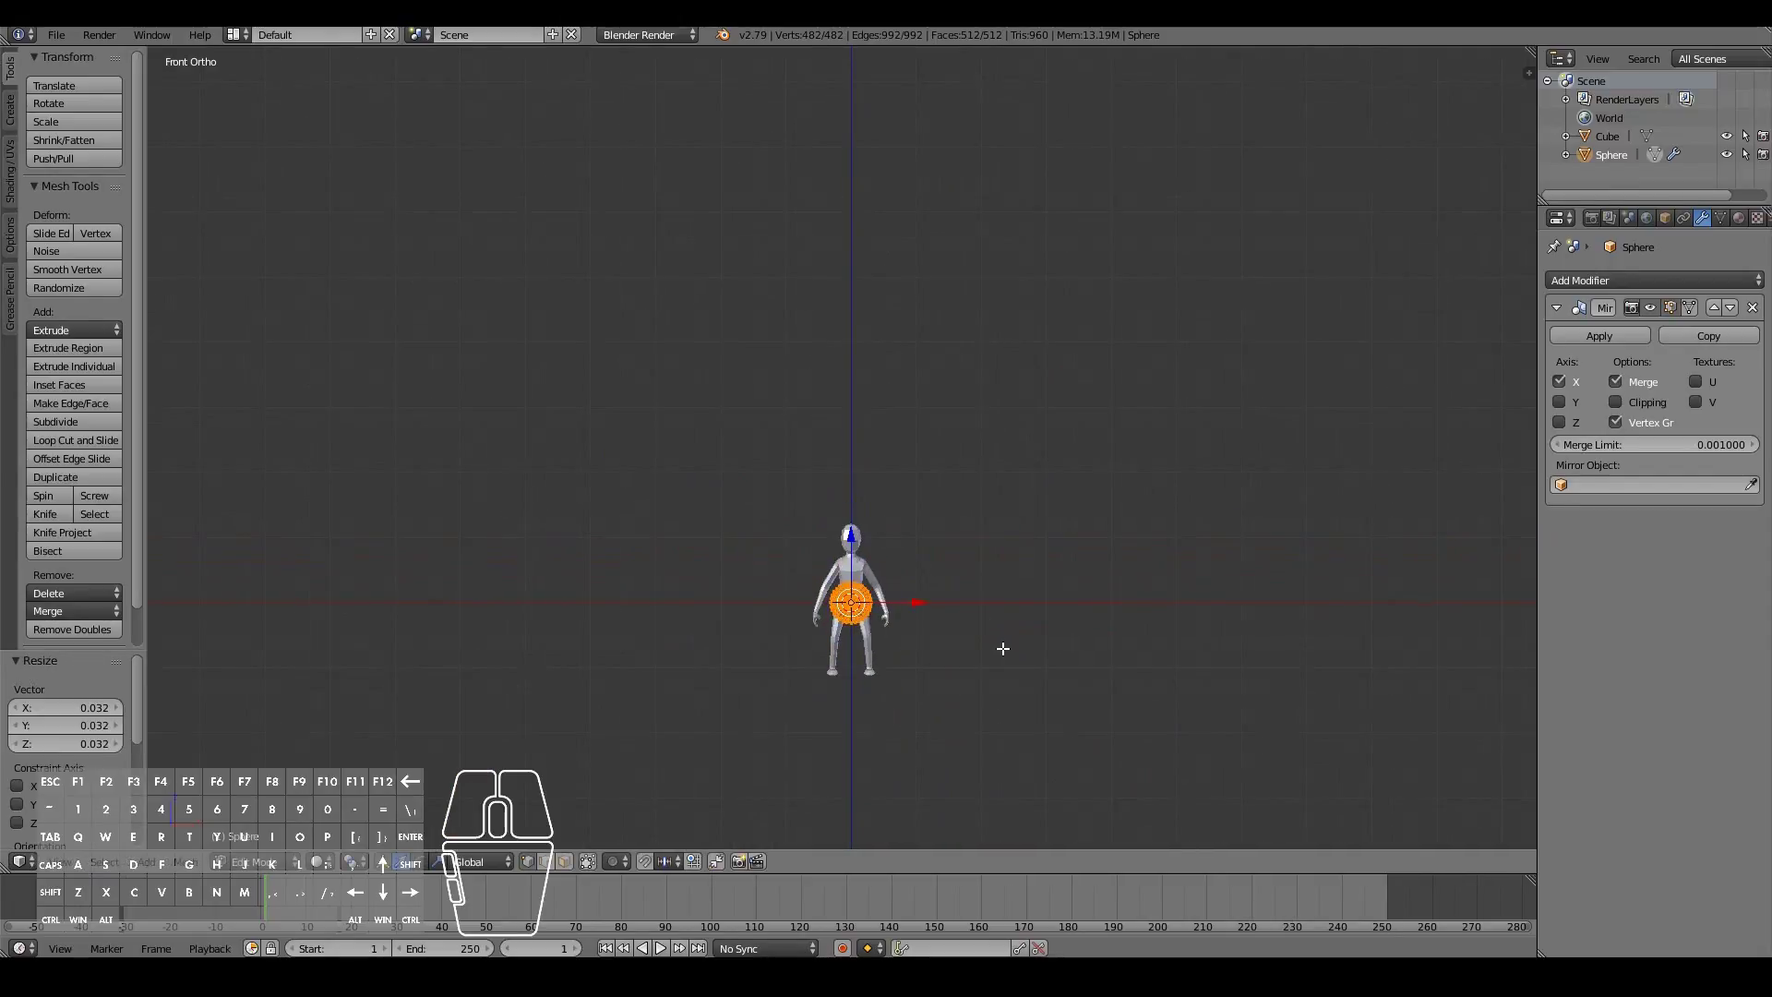
key(shift+c)
scroll(1003, 648, up, 10)
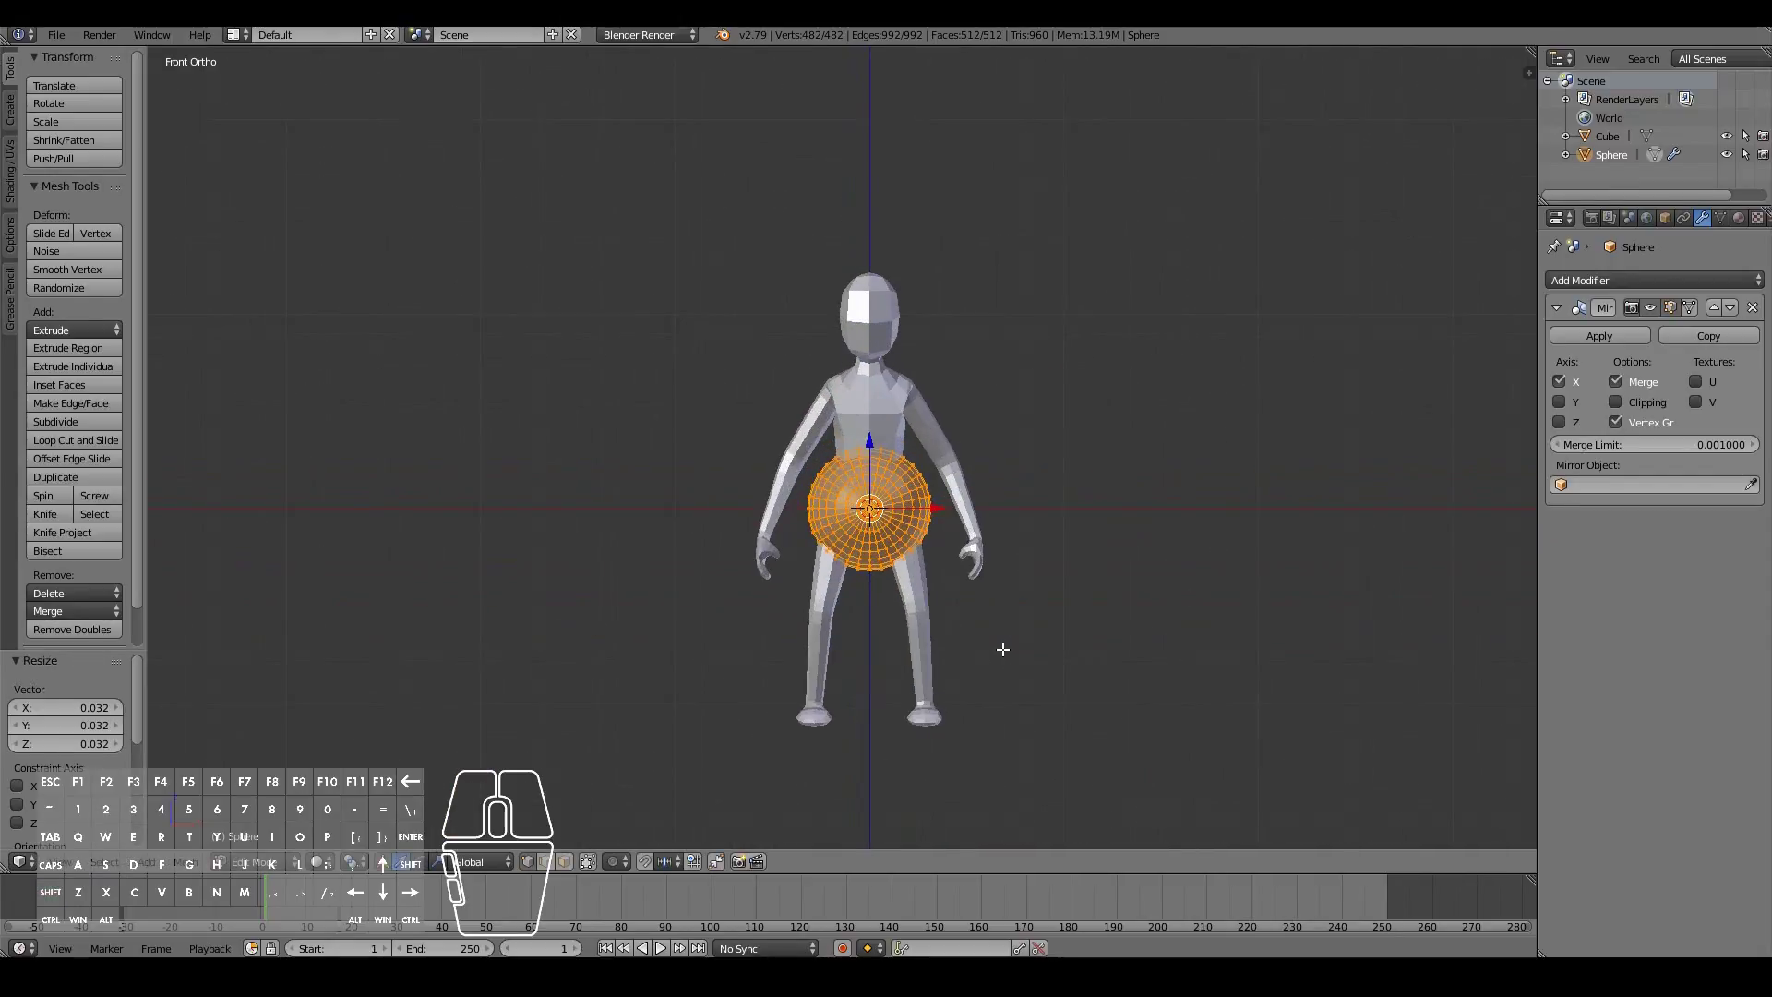
key(s)
click(1009, 645)
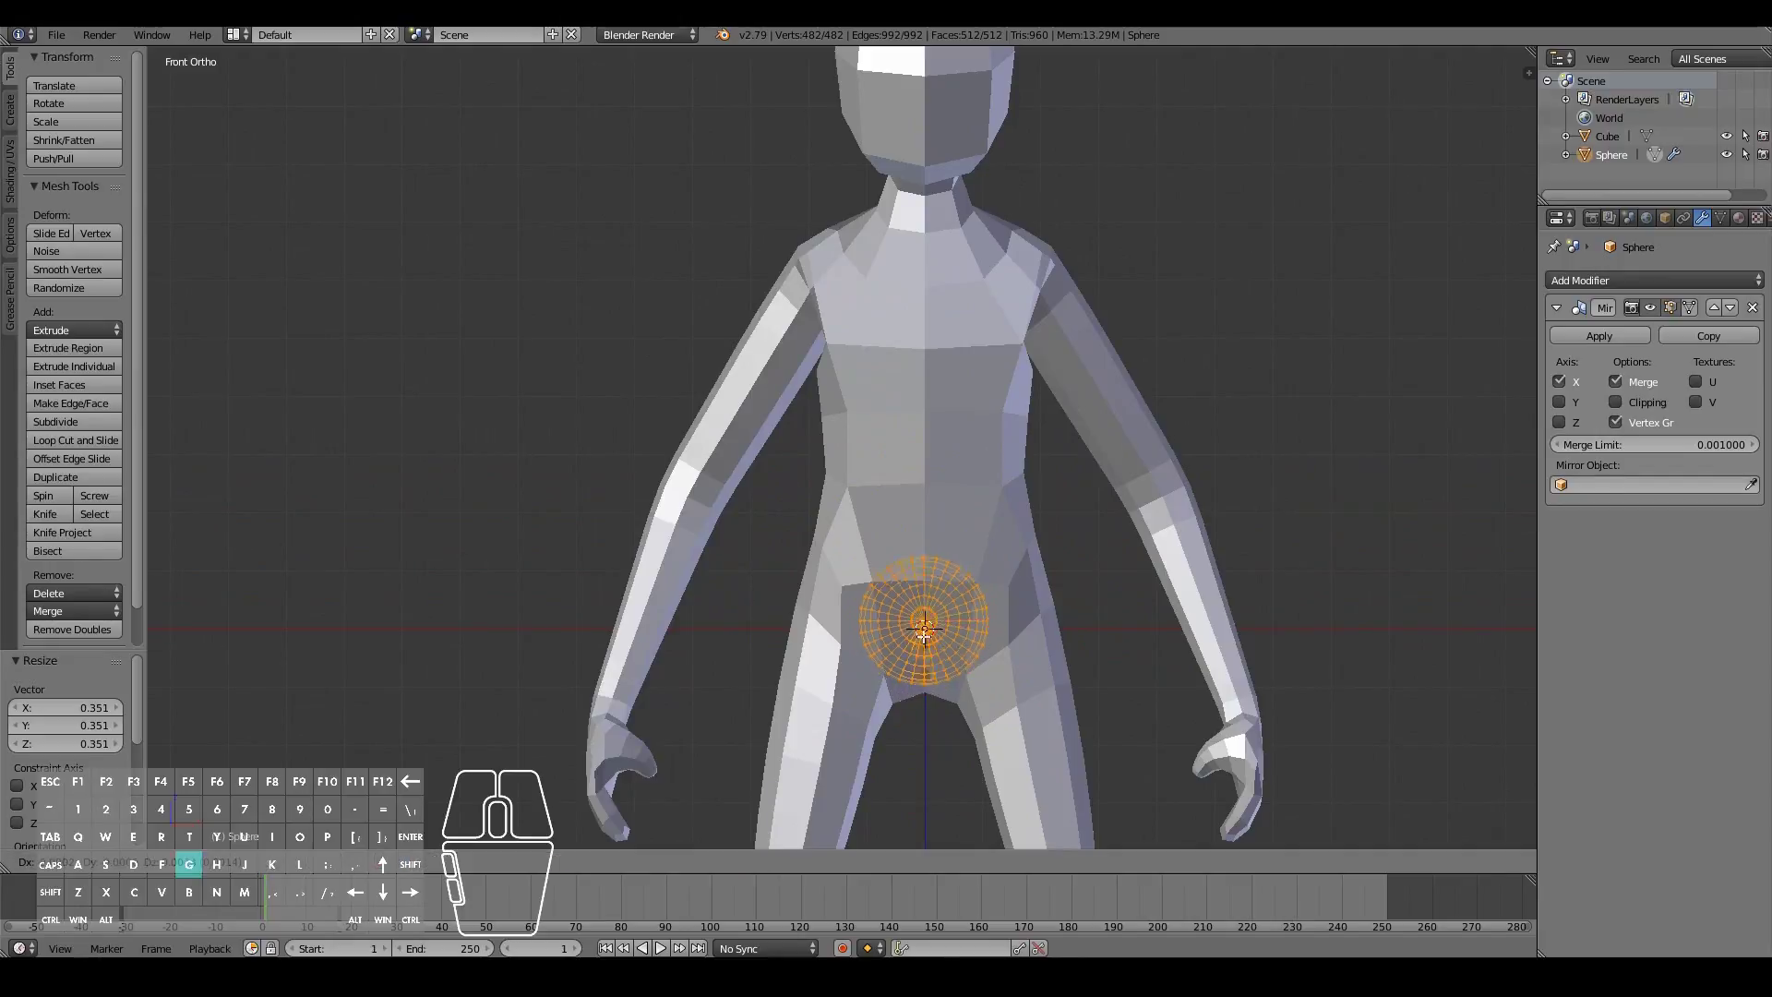
Move the sphere about 0.016 in X and 0.096 in Z to the head, and about -0.022 in Y toward the face
key(g)
click(1022, 105)
scroll(1022, 104, down, 2)
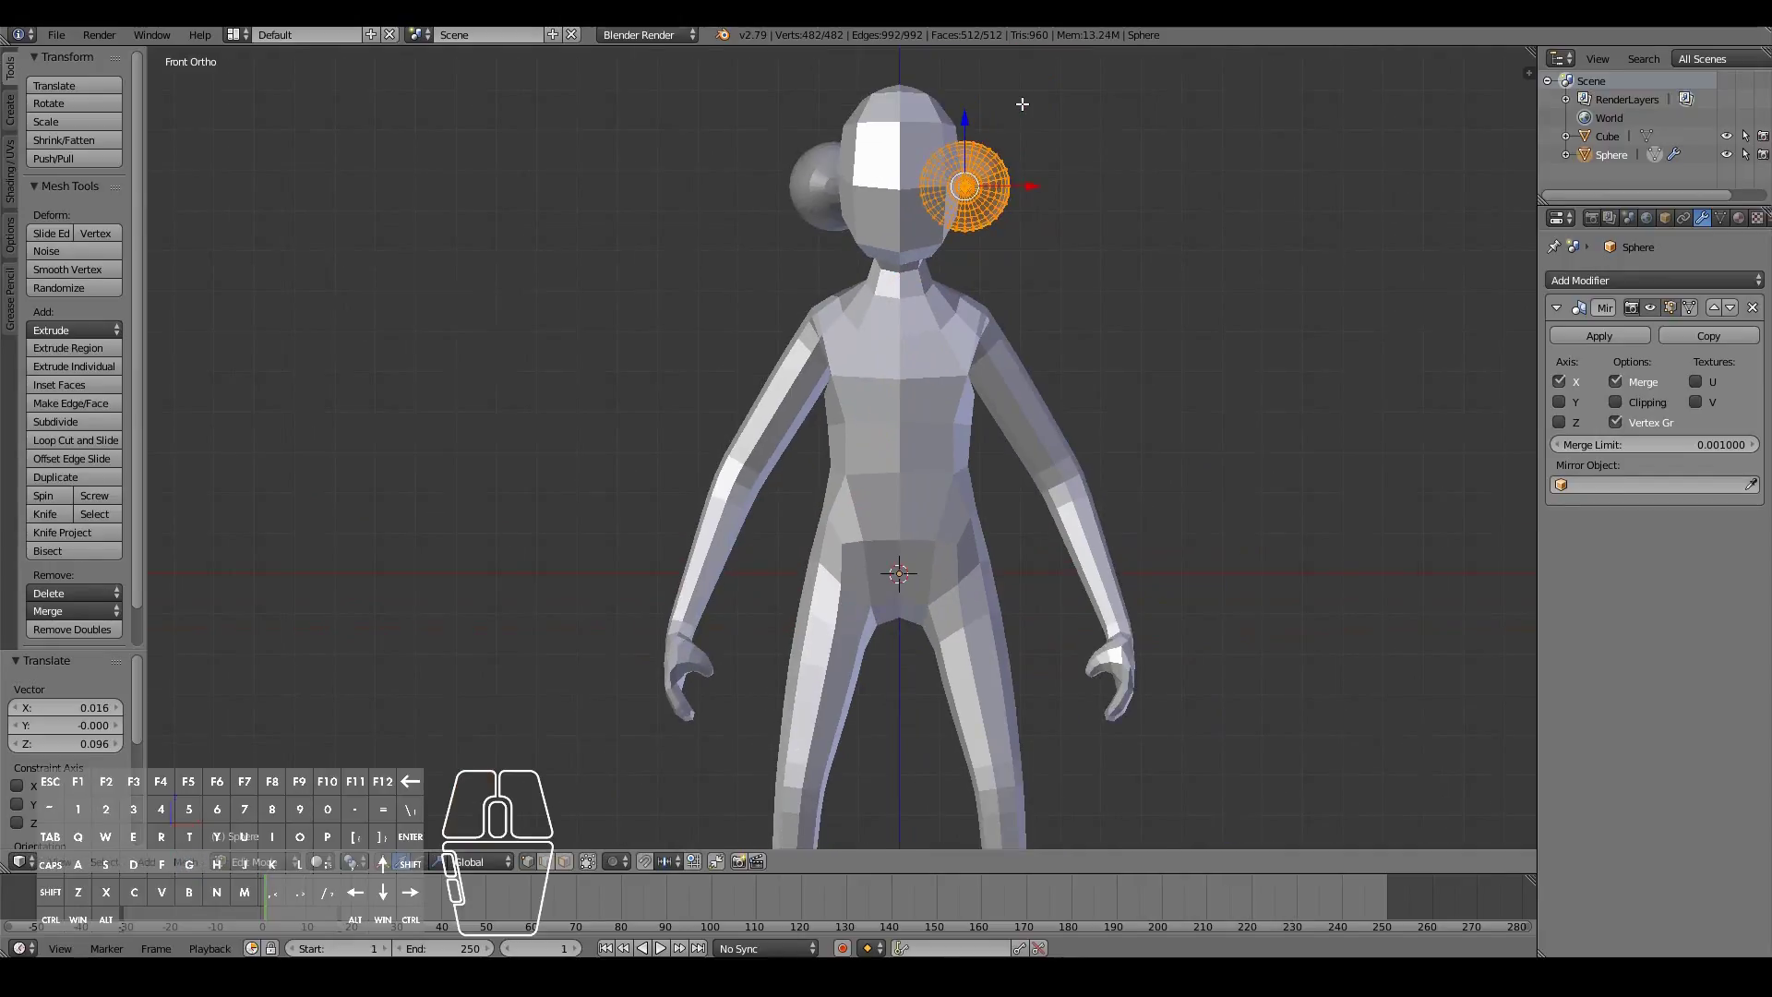
key(KP_3)
key(g)
click(817, 200)
Resize the sphere to eyeball size in the side view and shift it slightly toward the front of the face
ctrl+scroll(1060, 233, up, 3)
shift+scroll(1092, 301, up, 3)
scroll(1108, 342, up, 3)
shift+scroll(1128, 374, up, 3)
shift+scroll(1127, 374, up, 1)
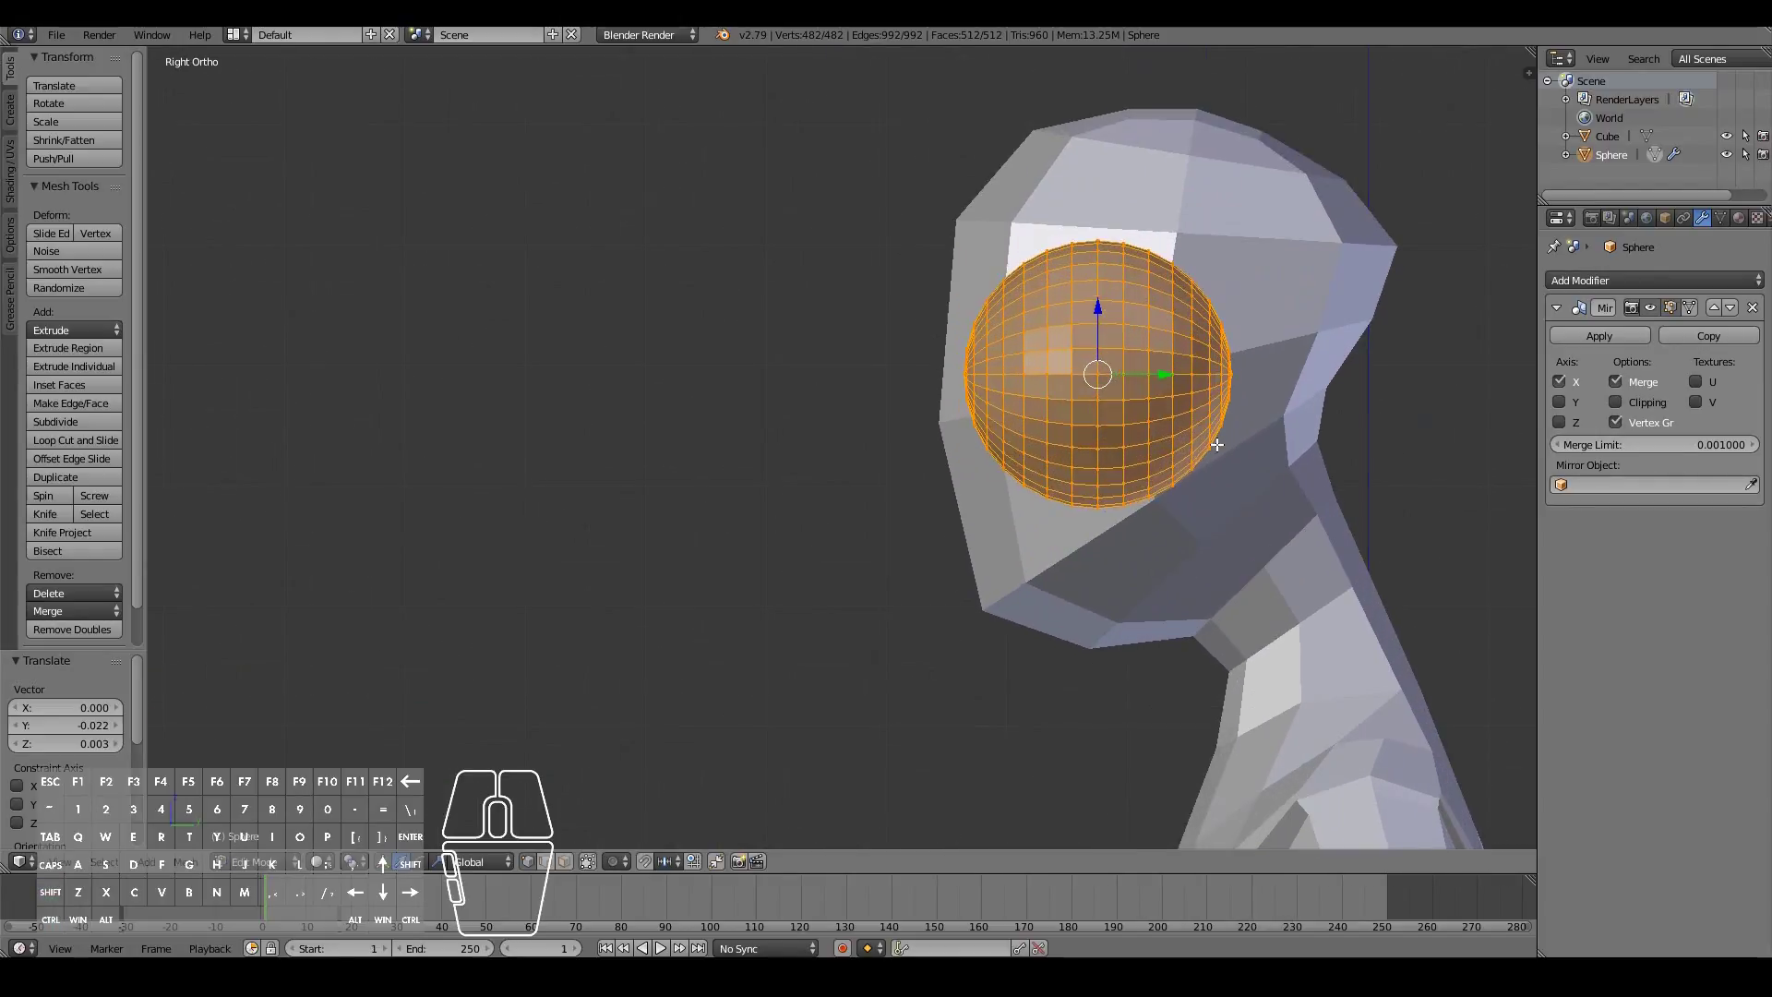
scroll(1220, 439, up, 4)
shift+scroll(1220, 440, up, 2)
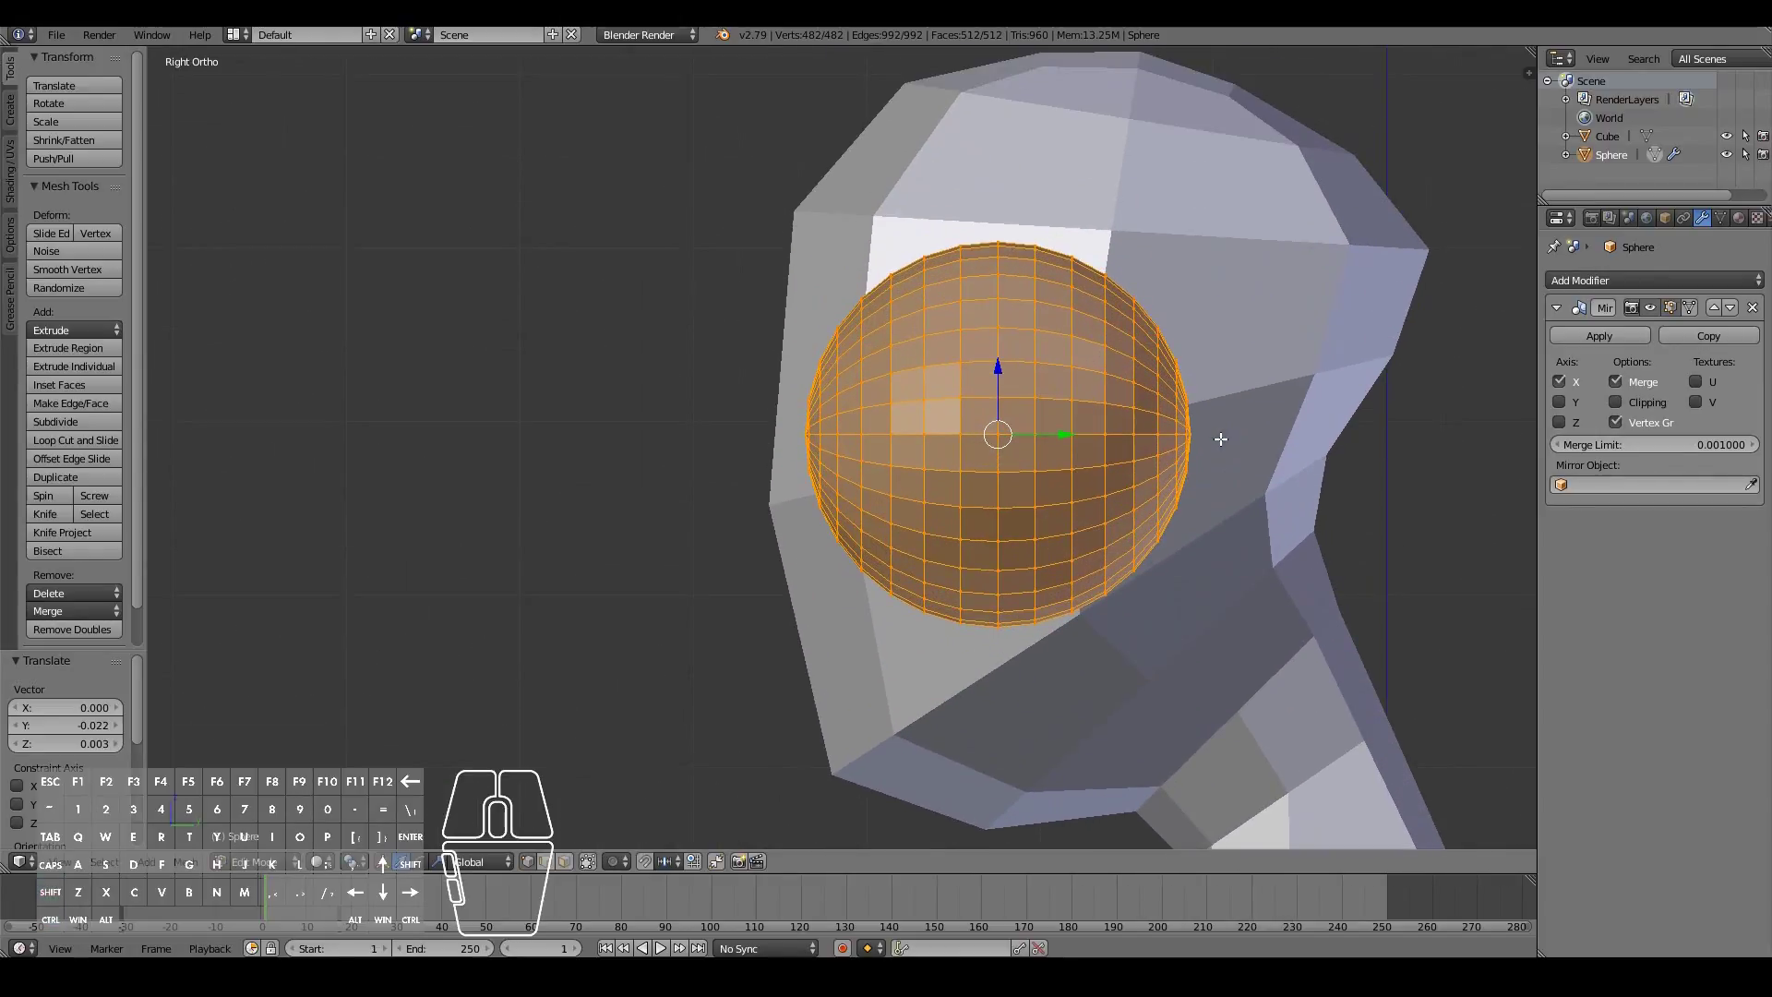
key(s)
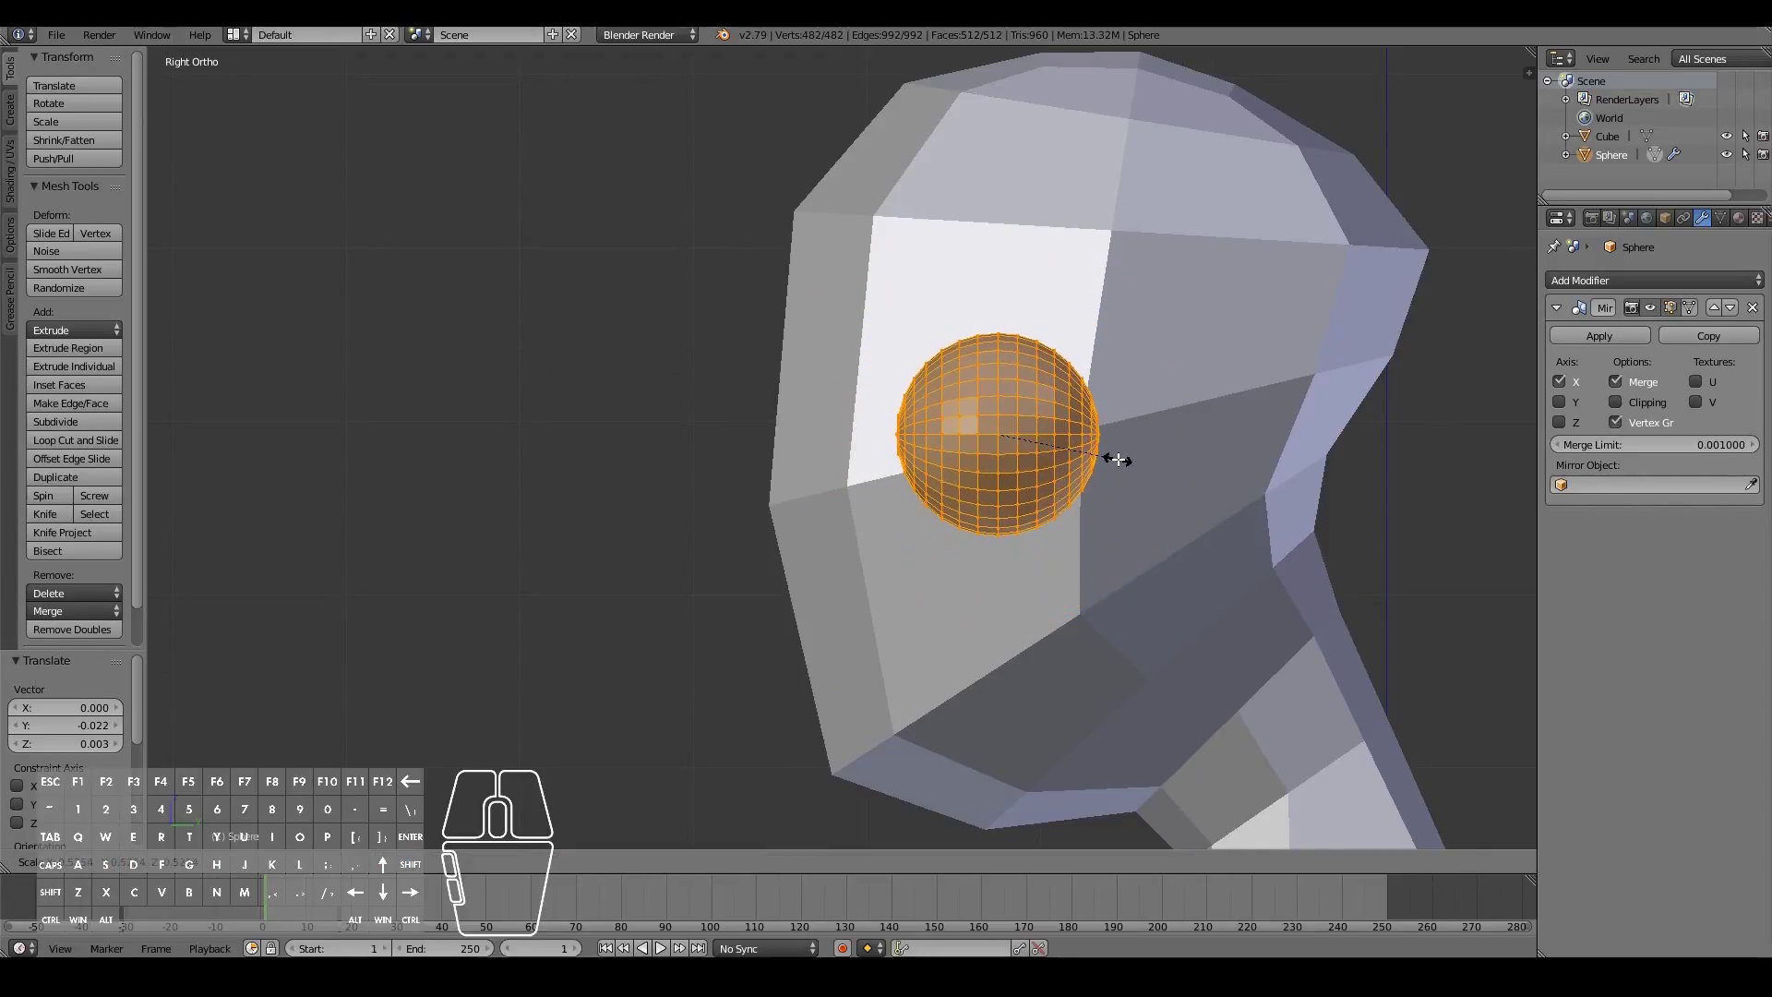
click(1154, 561)
key(s)
click(1130, 562)
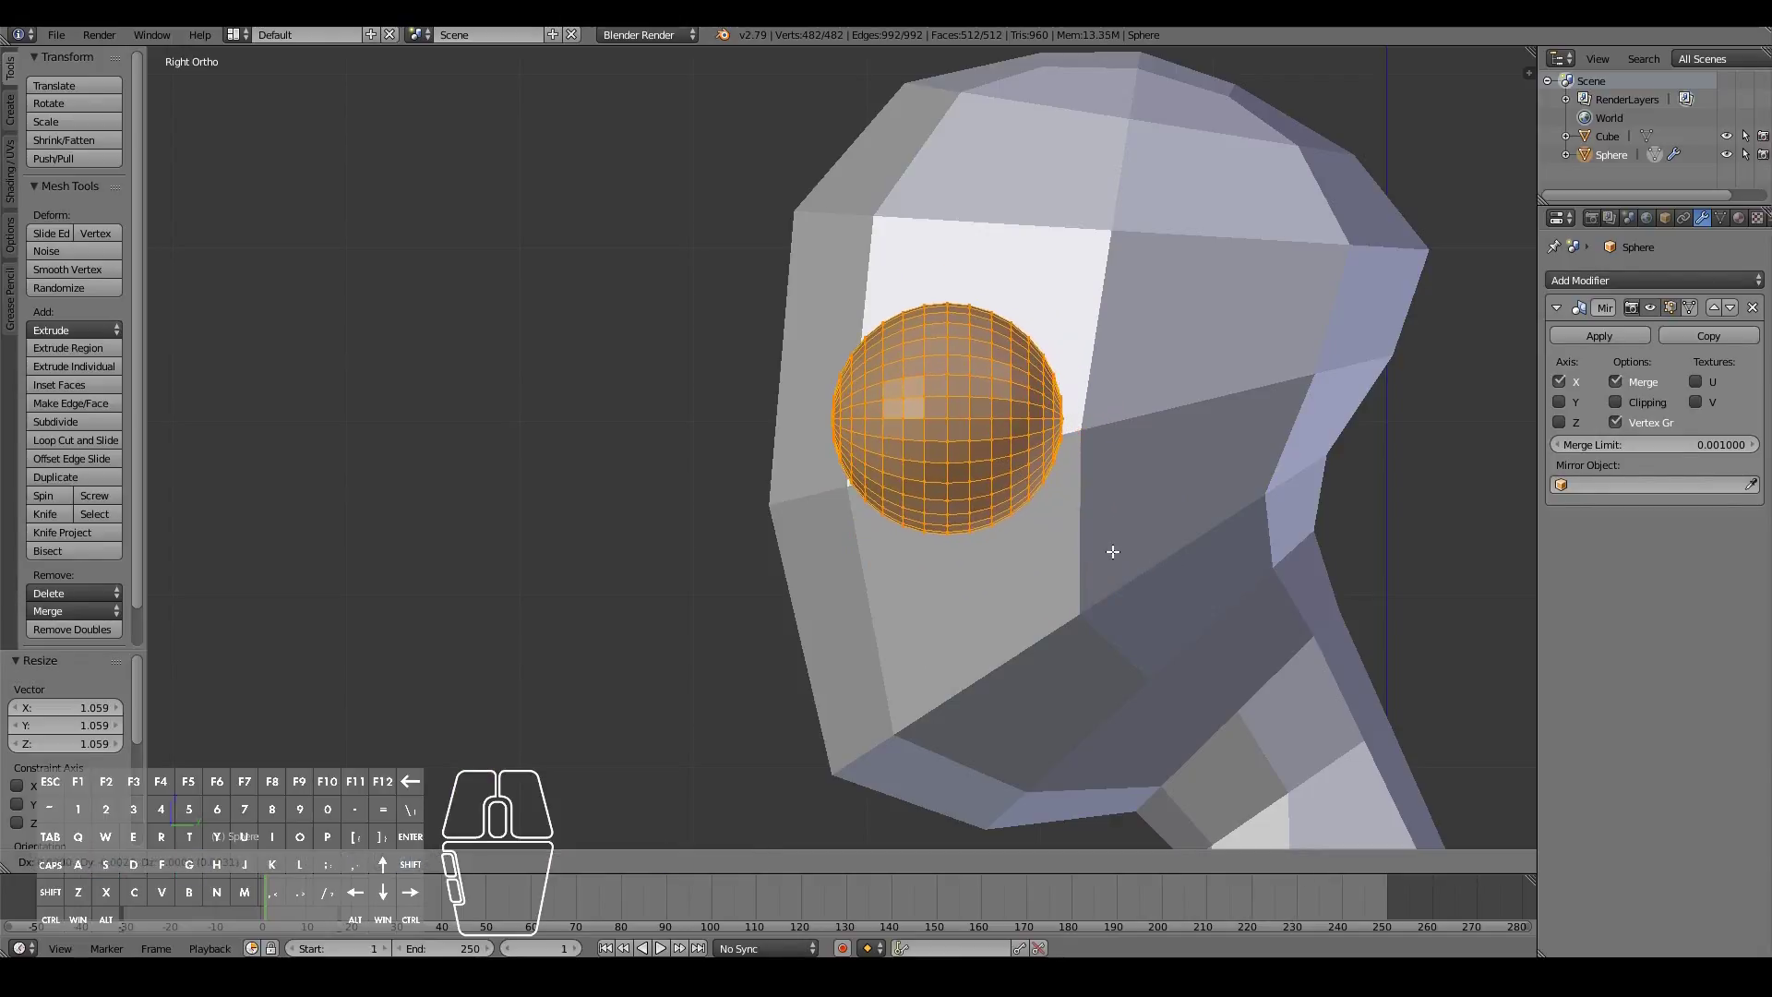
click(1100, 553)
Move the eye sphere inward in the front view by about -0.009 in X, with small further nudges of about -0.0004 and -0.001
key(KP_1)
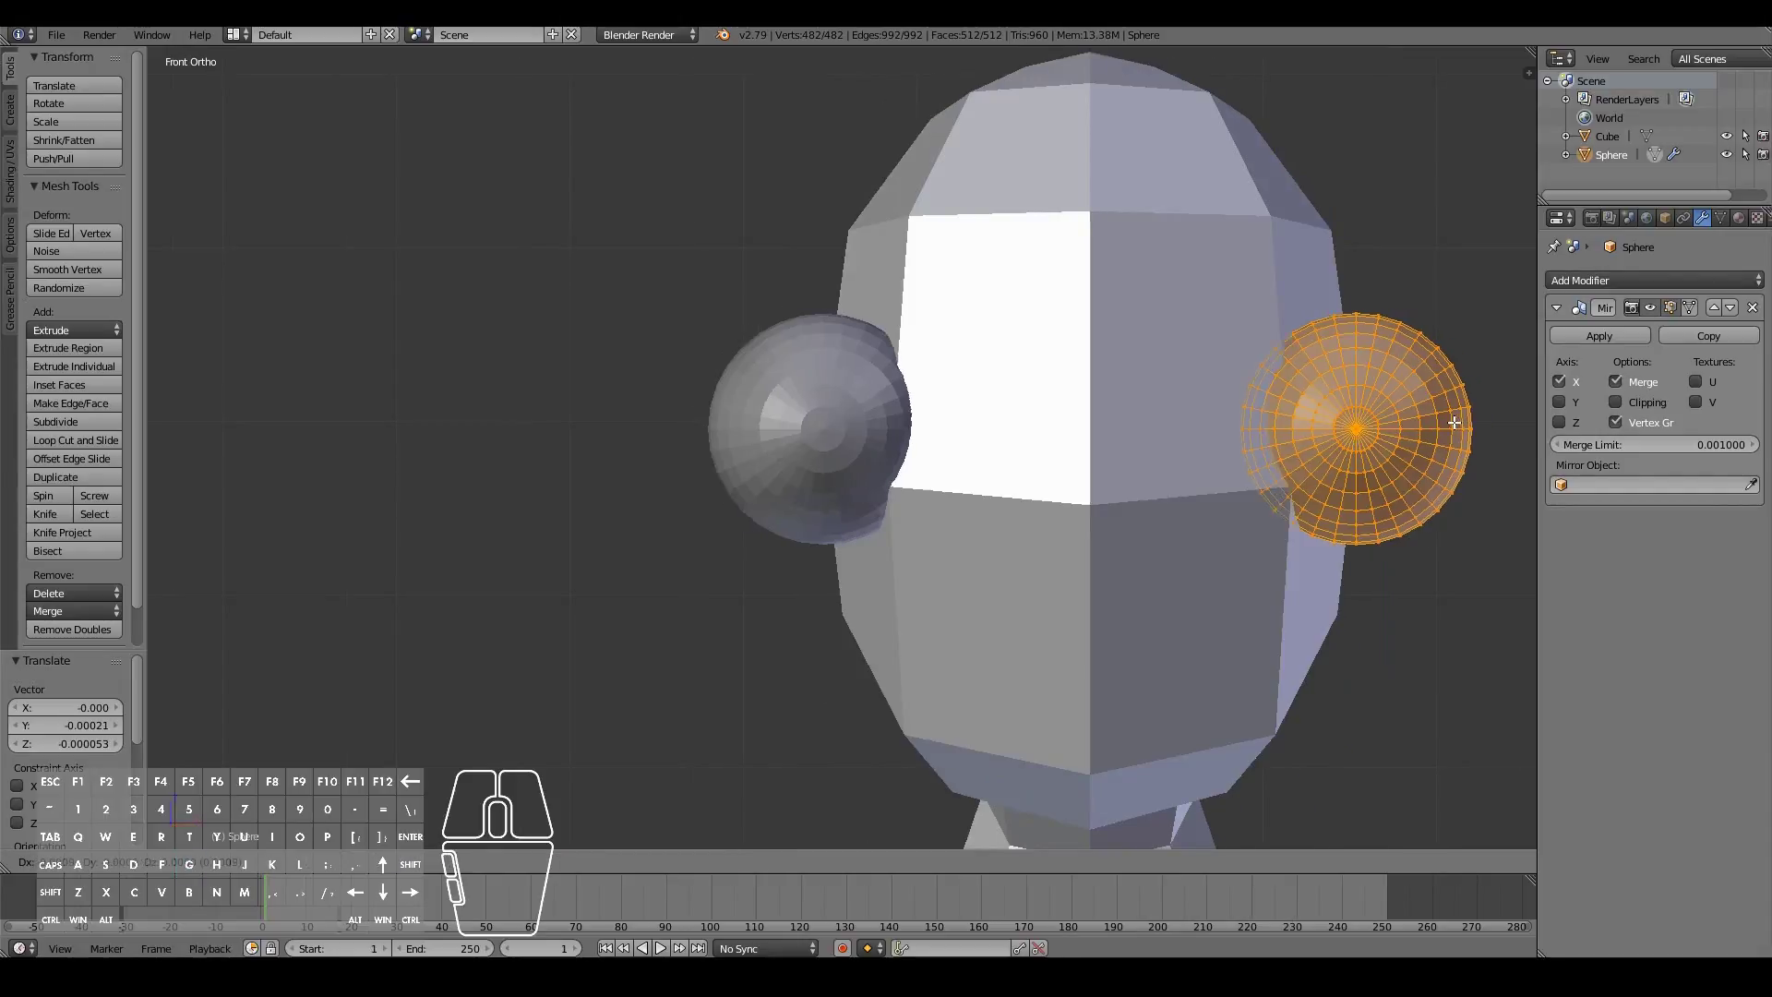
key(g)
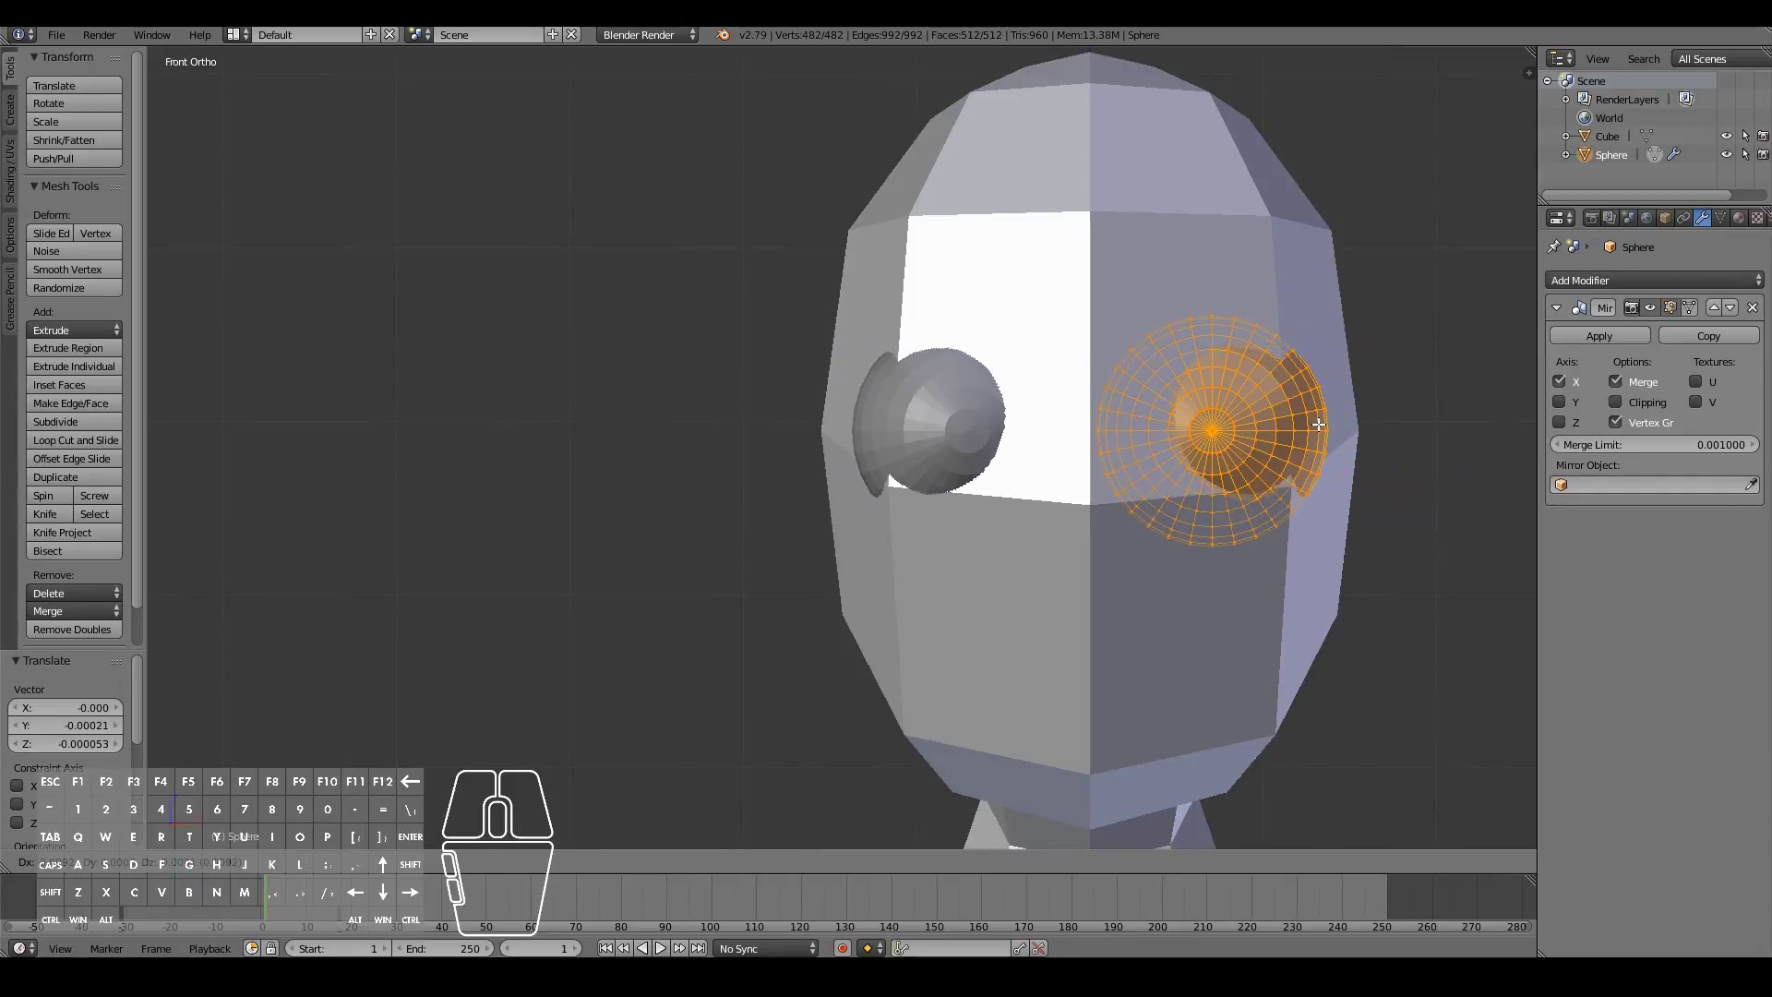
click(1318, 423)
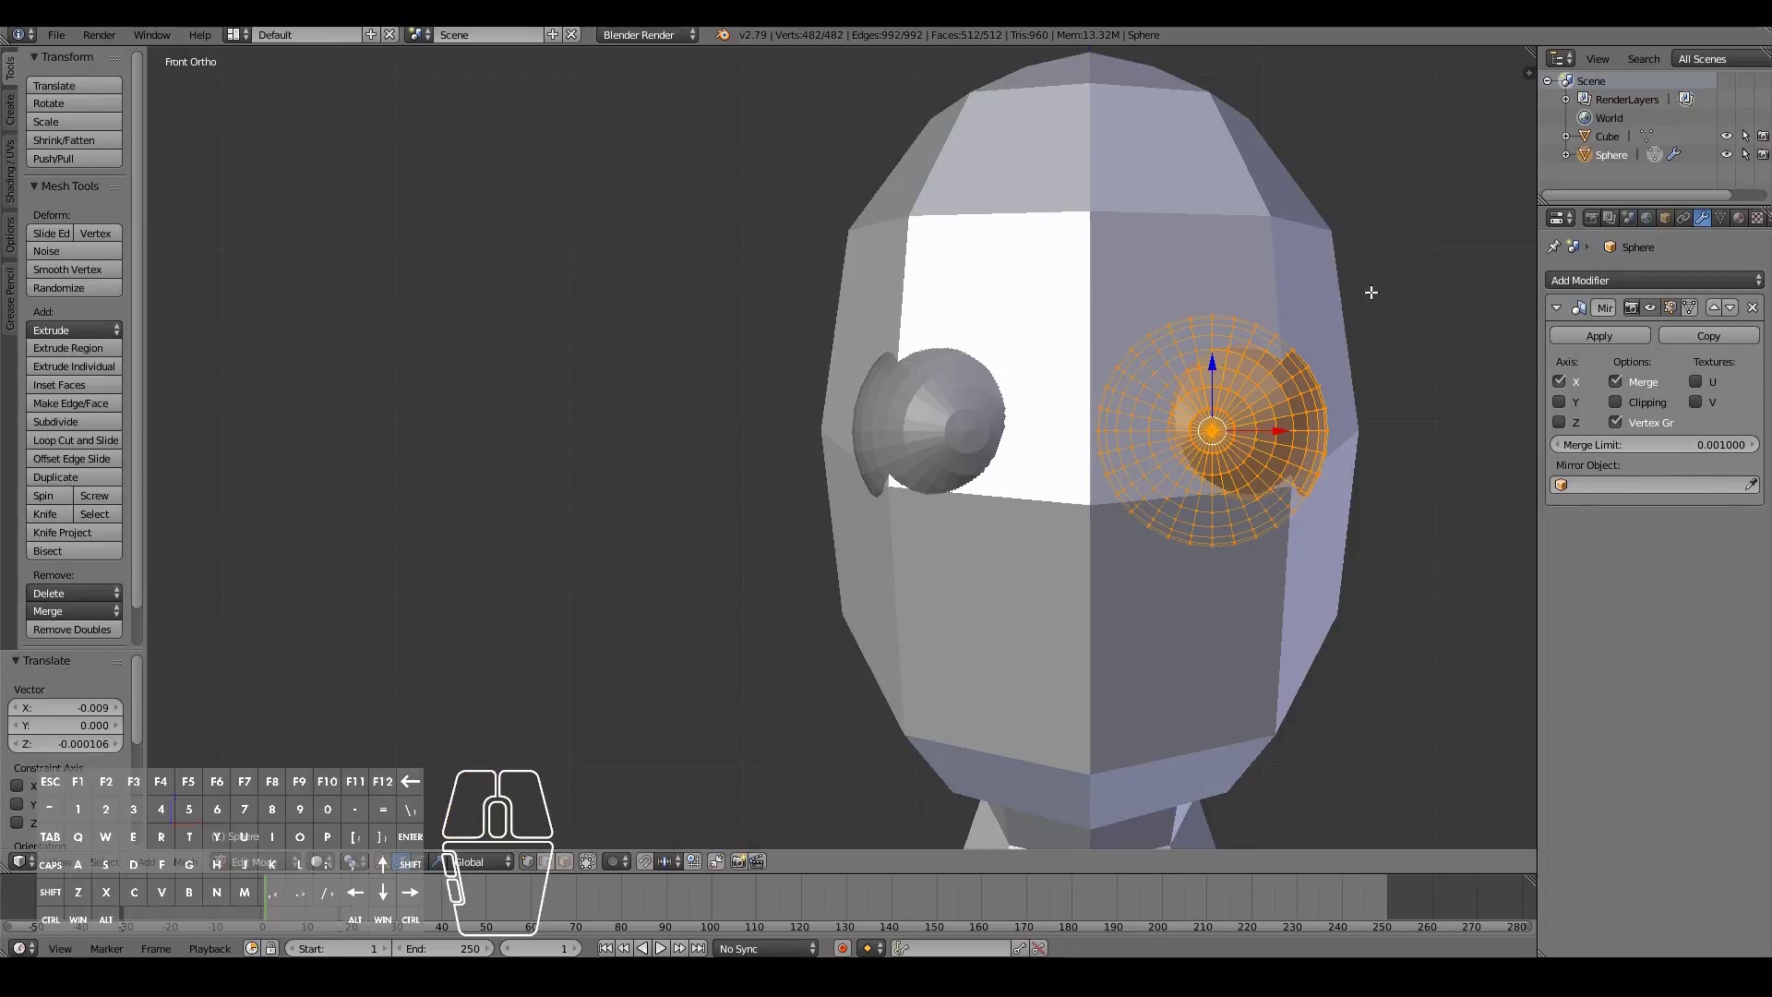
scroll(1353, 314, down, 1)
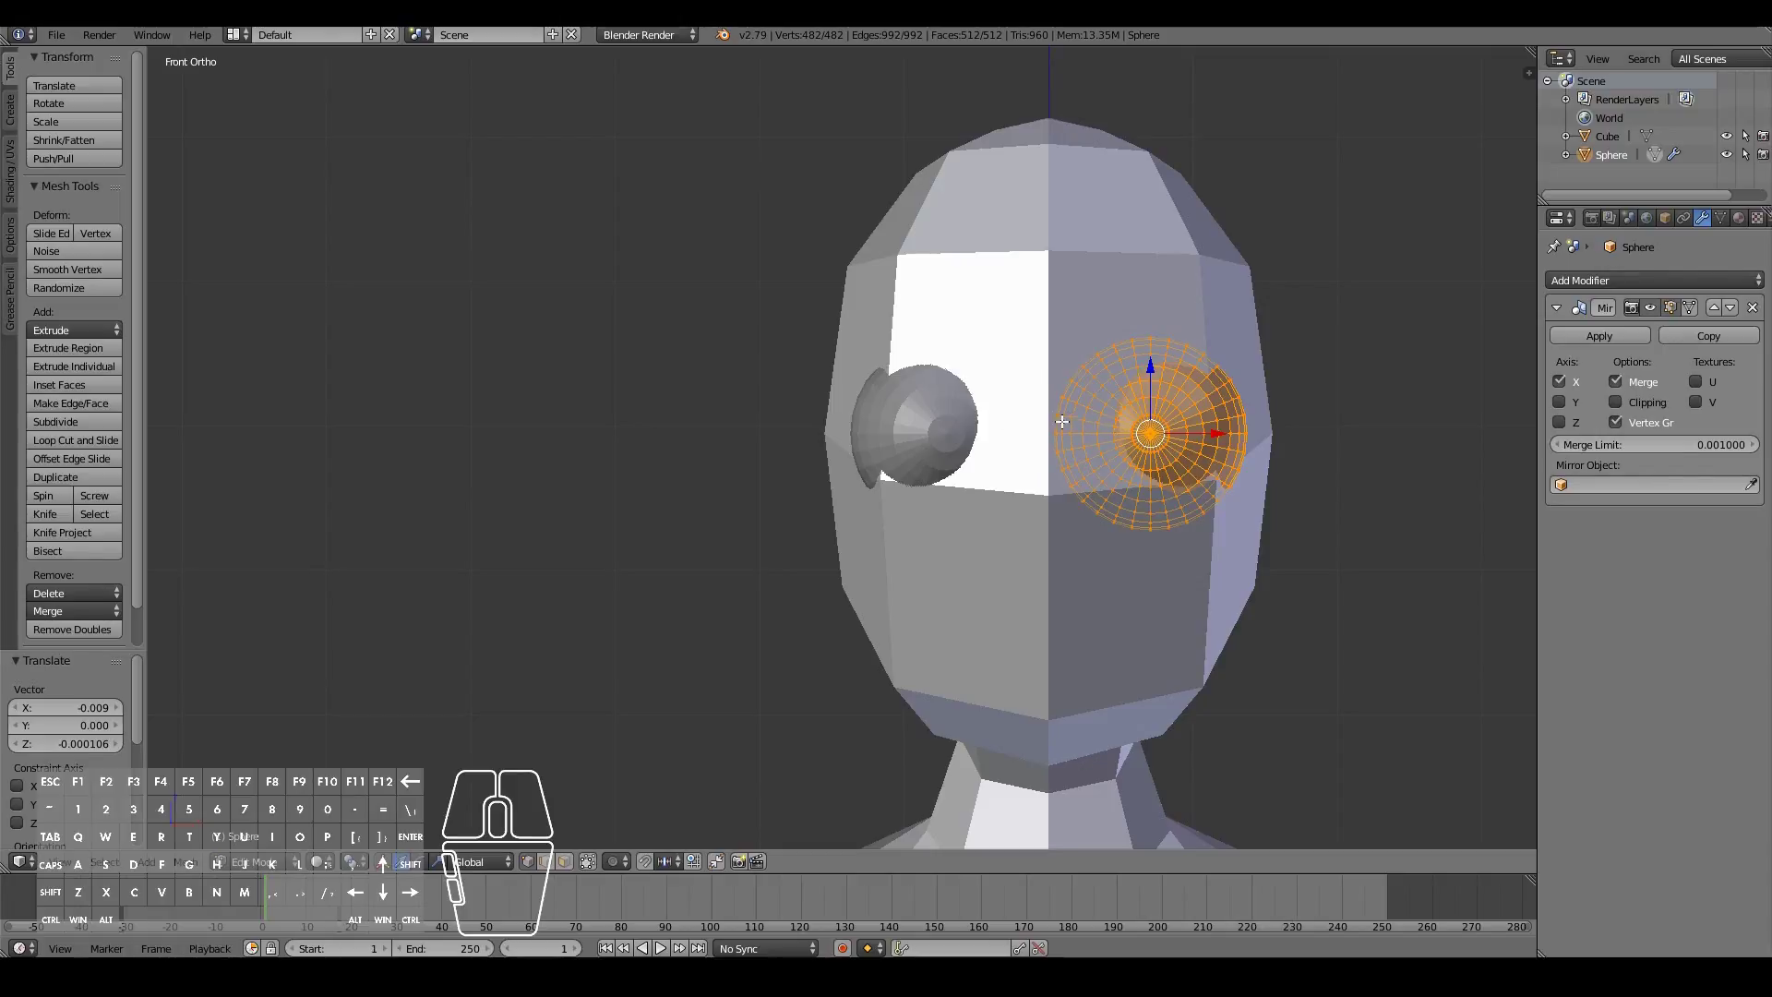
right_drag(1185, 447, 1179, 445)
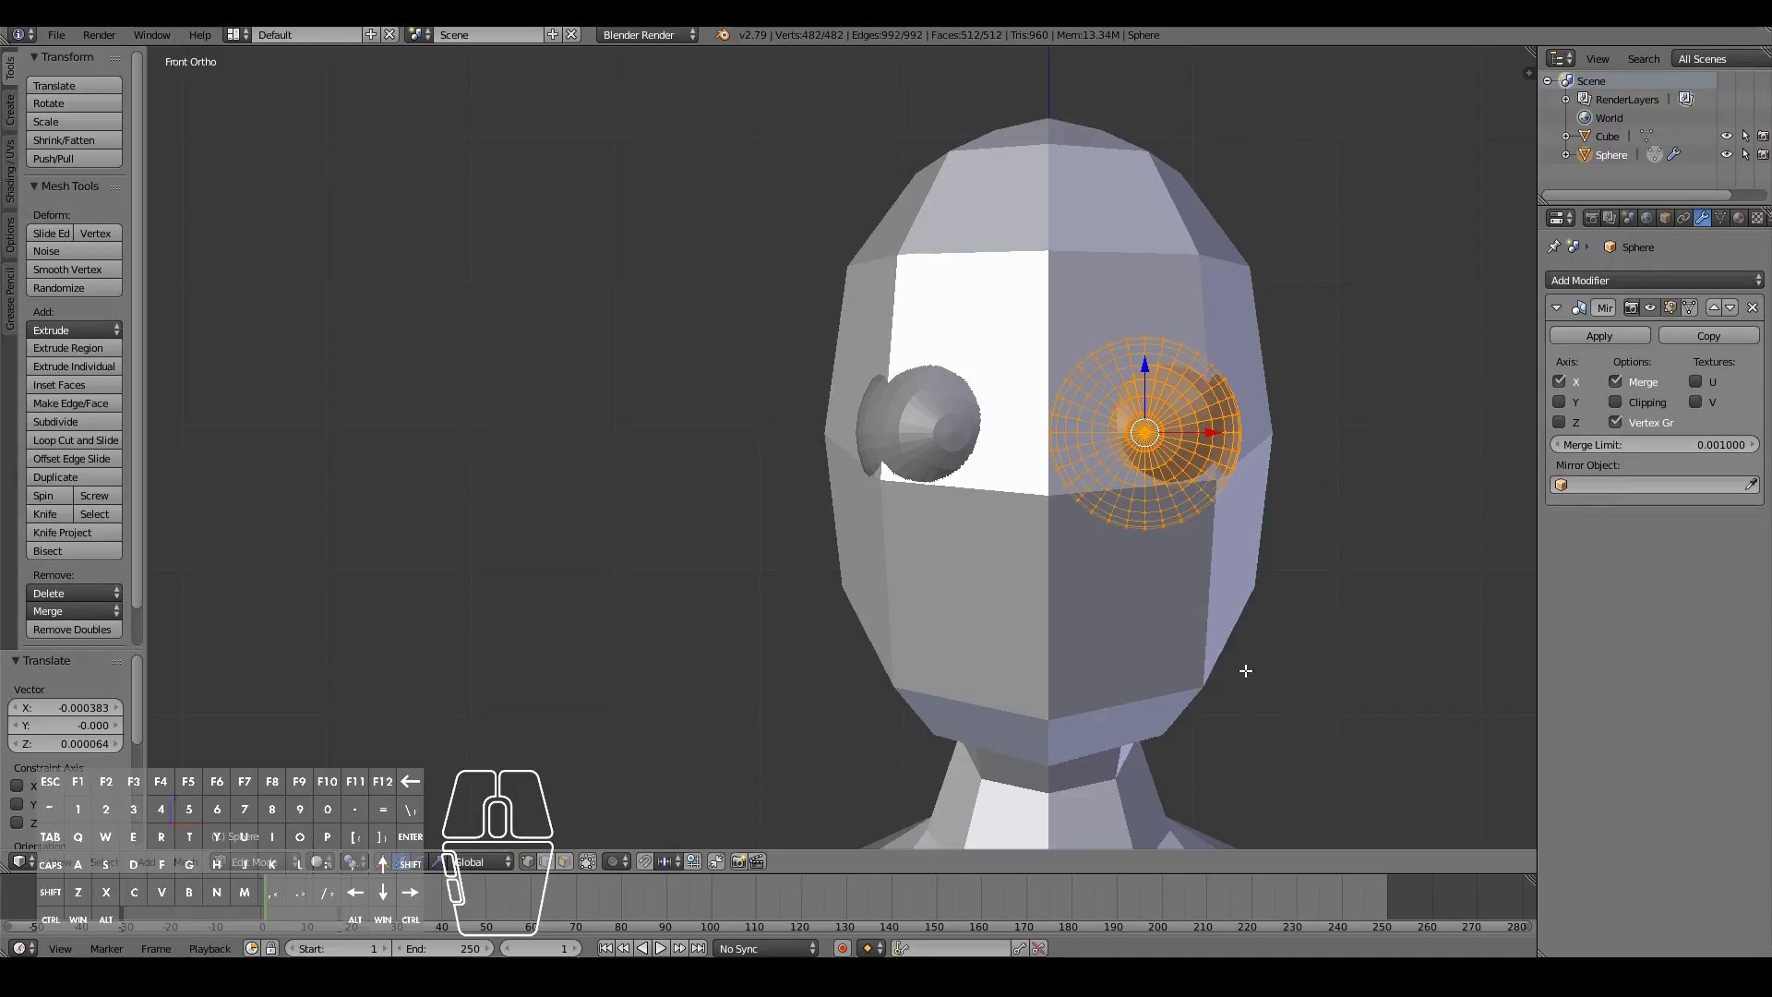
key(g)
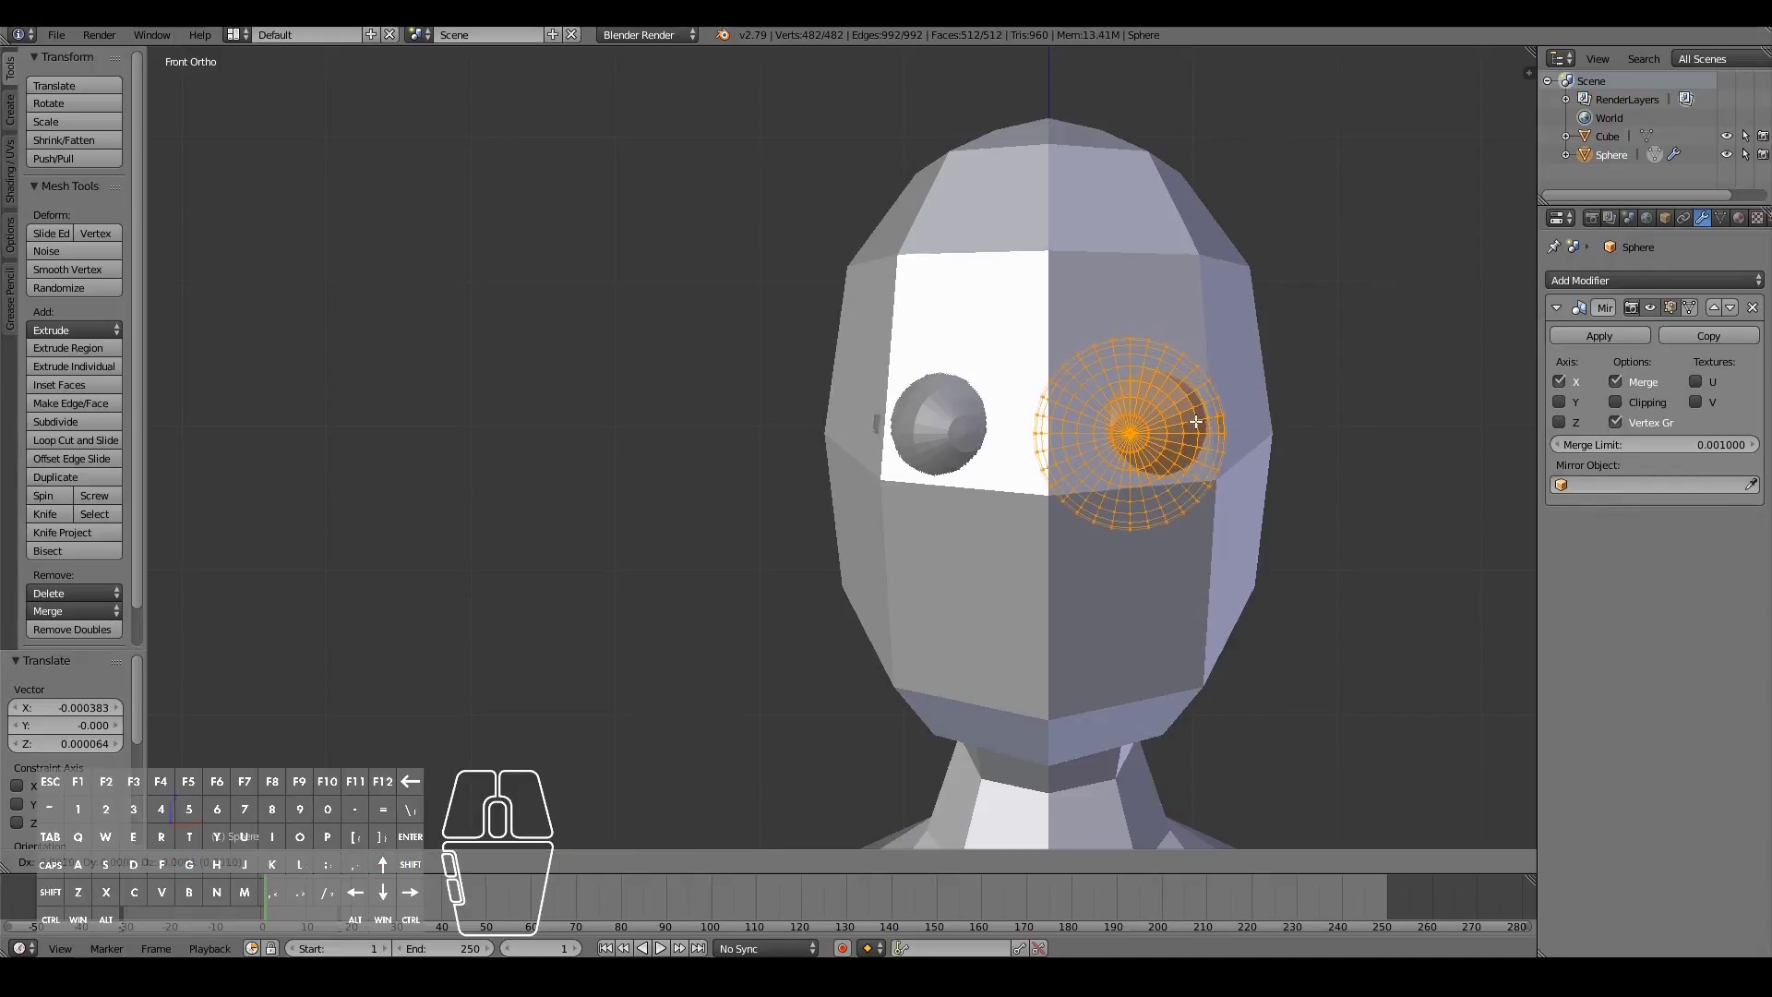
click(1196, 421)
Scale the eye sphere down slightly in the side view and move it about -0.00045 in Y and 0.00013 in Z
key(KP_3)
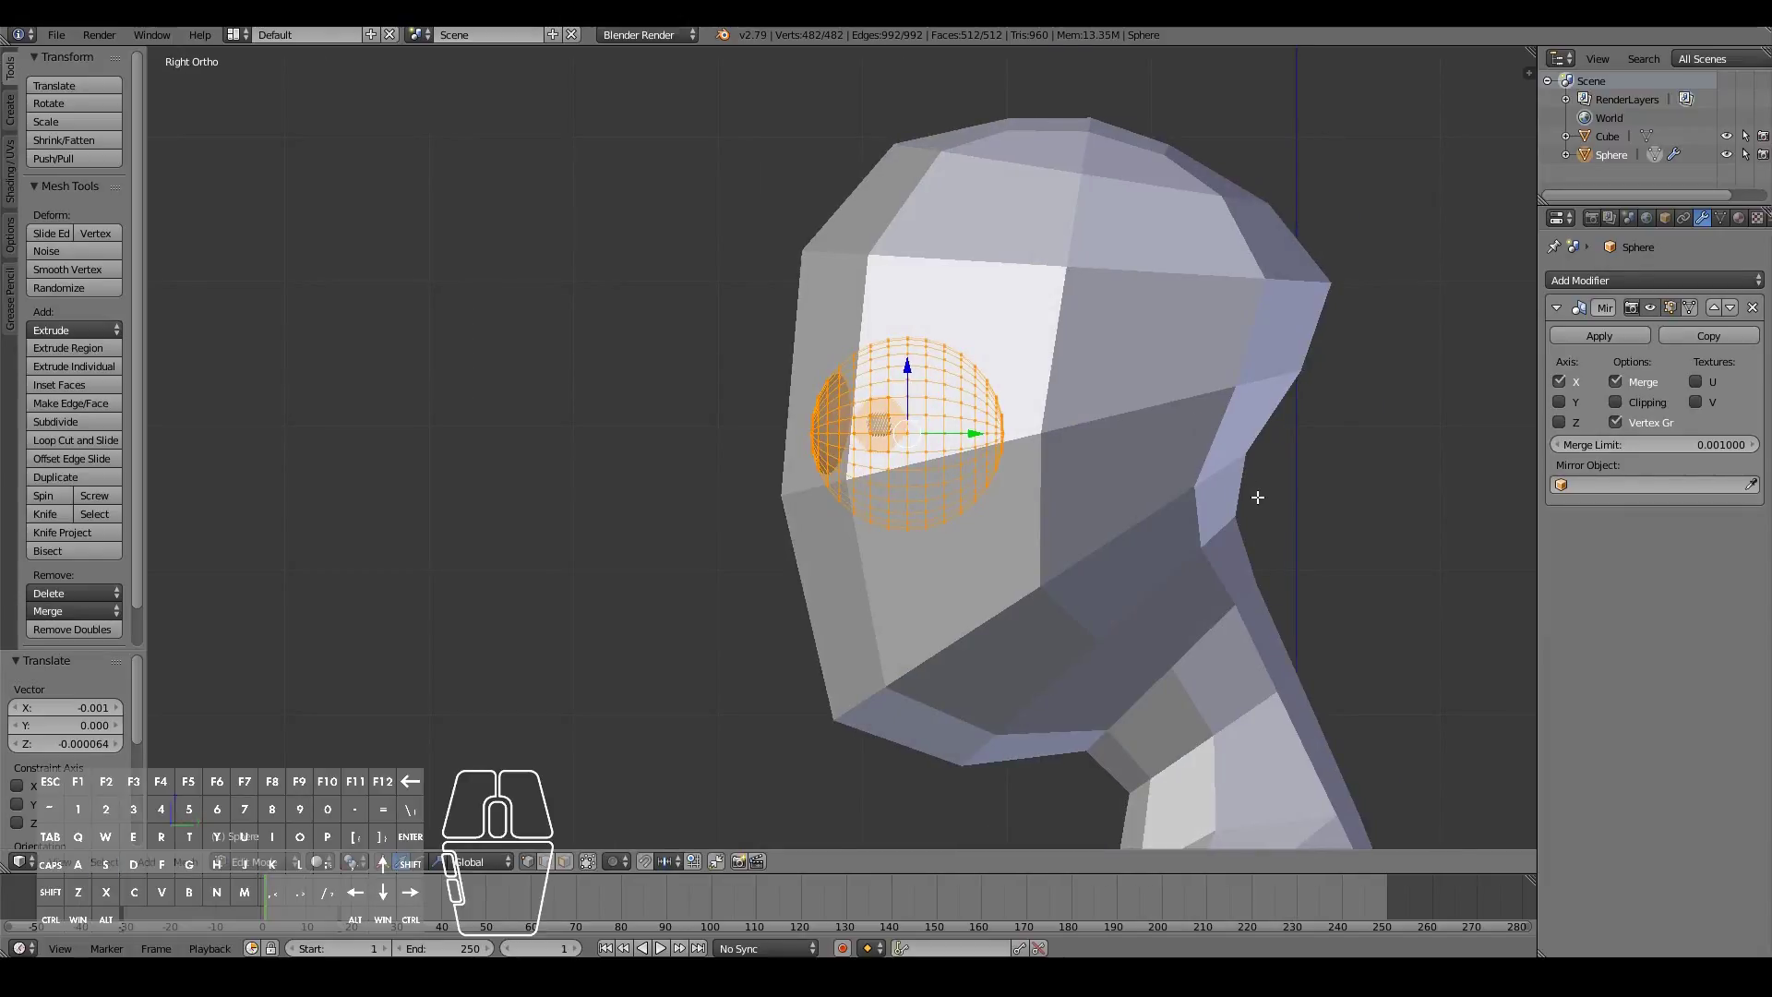
key(s)
click(1211, 496)
key(g)
click(1205, 494)
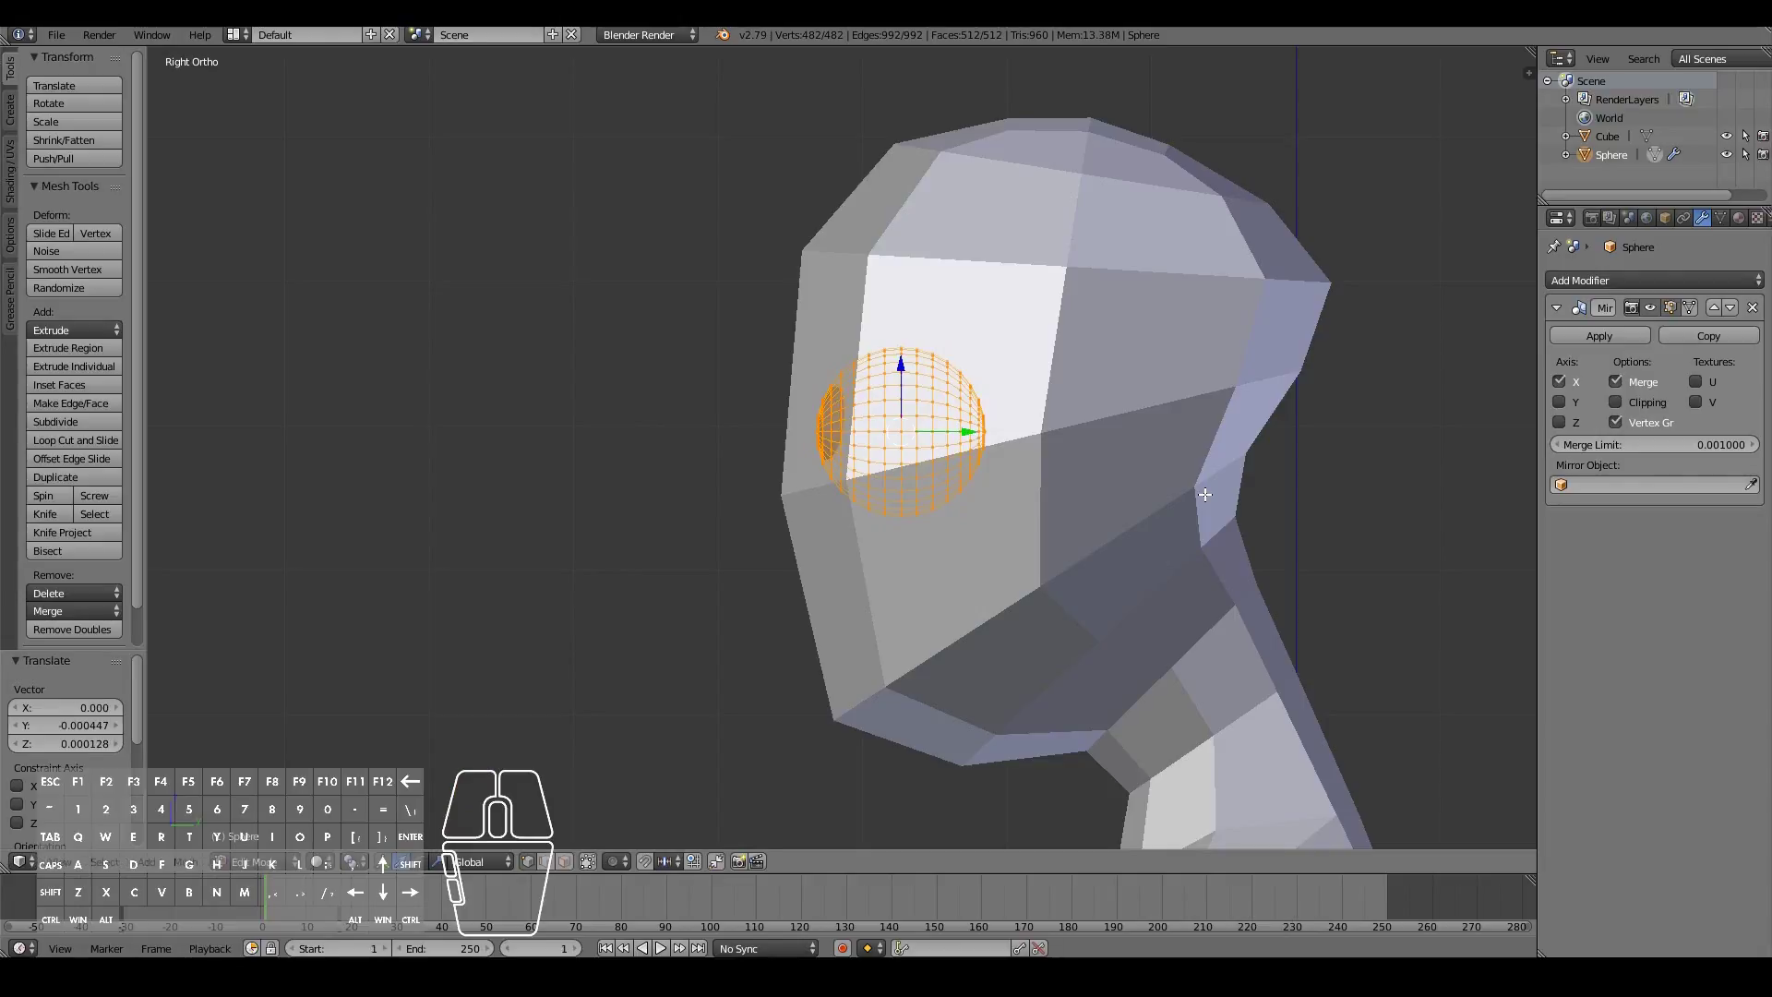
Nudge the eye sphere about 0.00005 in X from the front and about -0.0003 in Y from the side
key(KP_1)
scroll(1204, 493, up, 1)
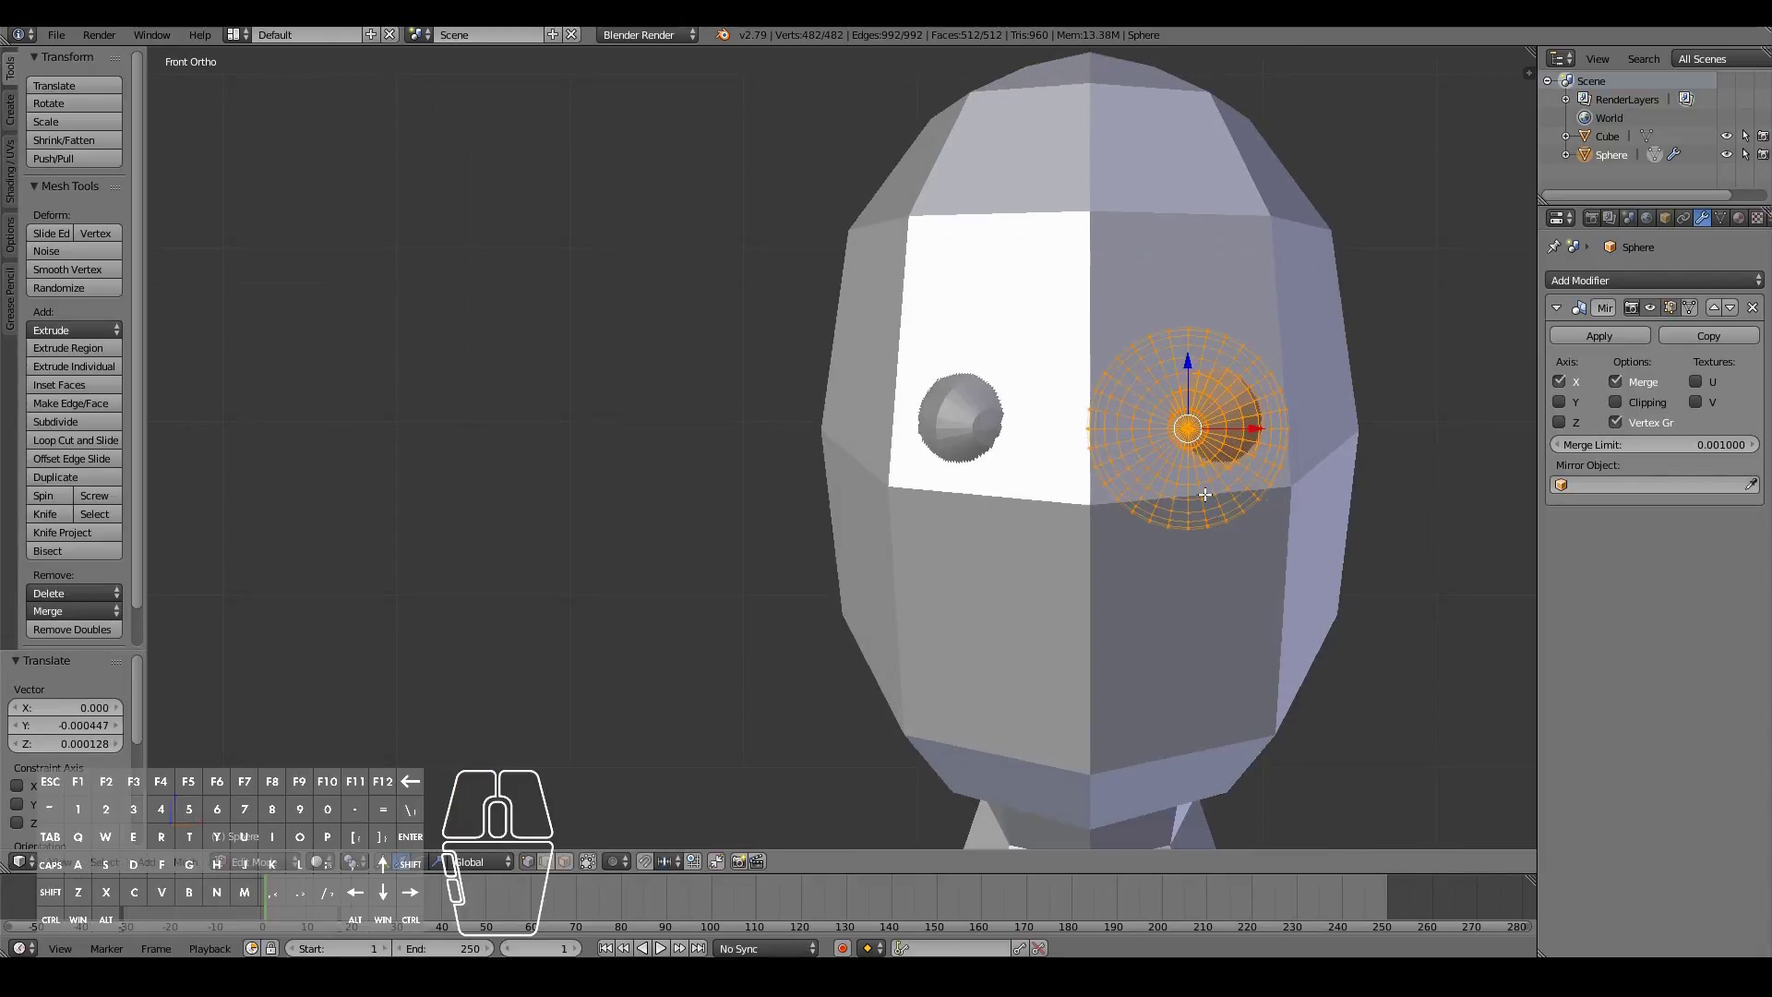
key(g)
click(1214, 472)
key(KP_3)
key(g)
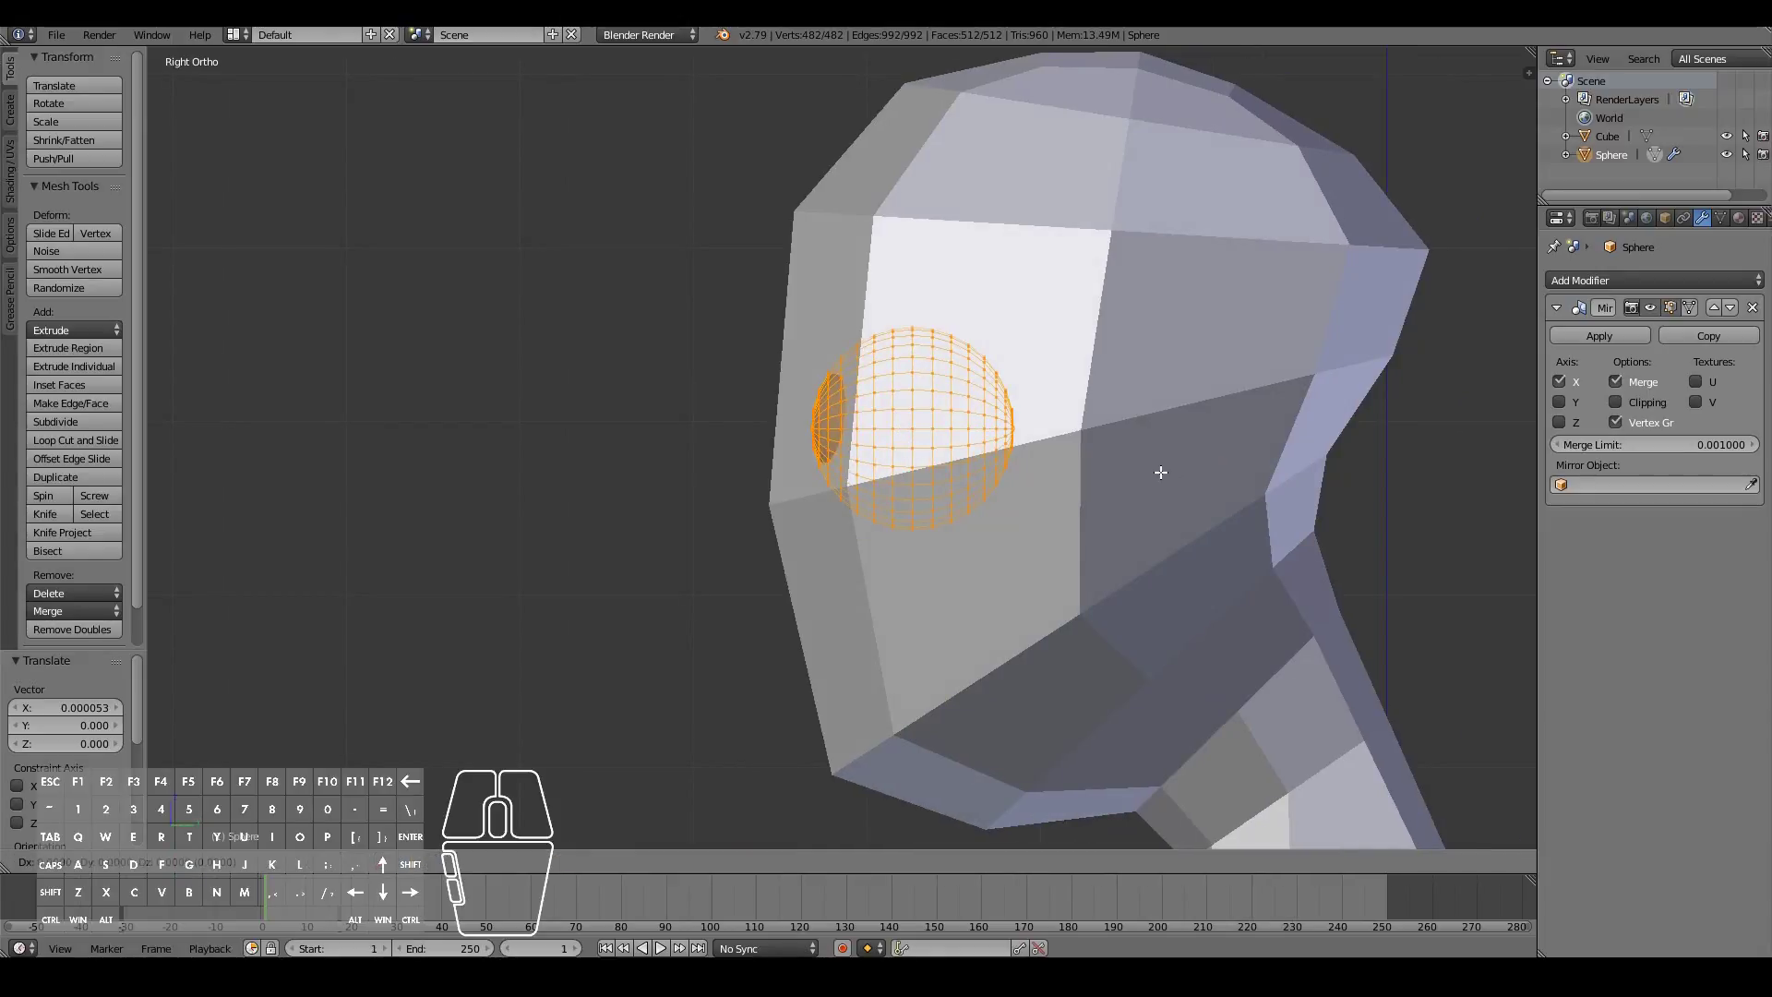
click(1155, 474)
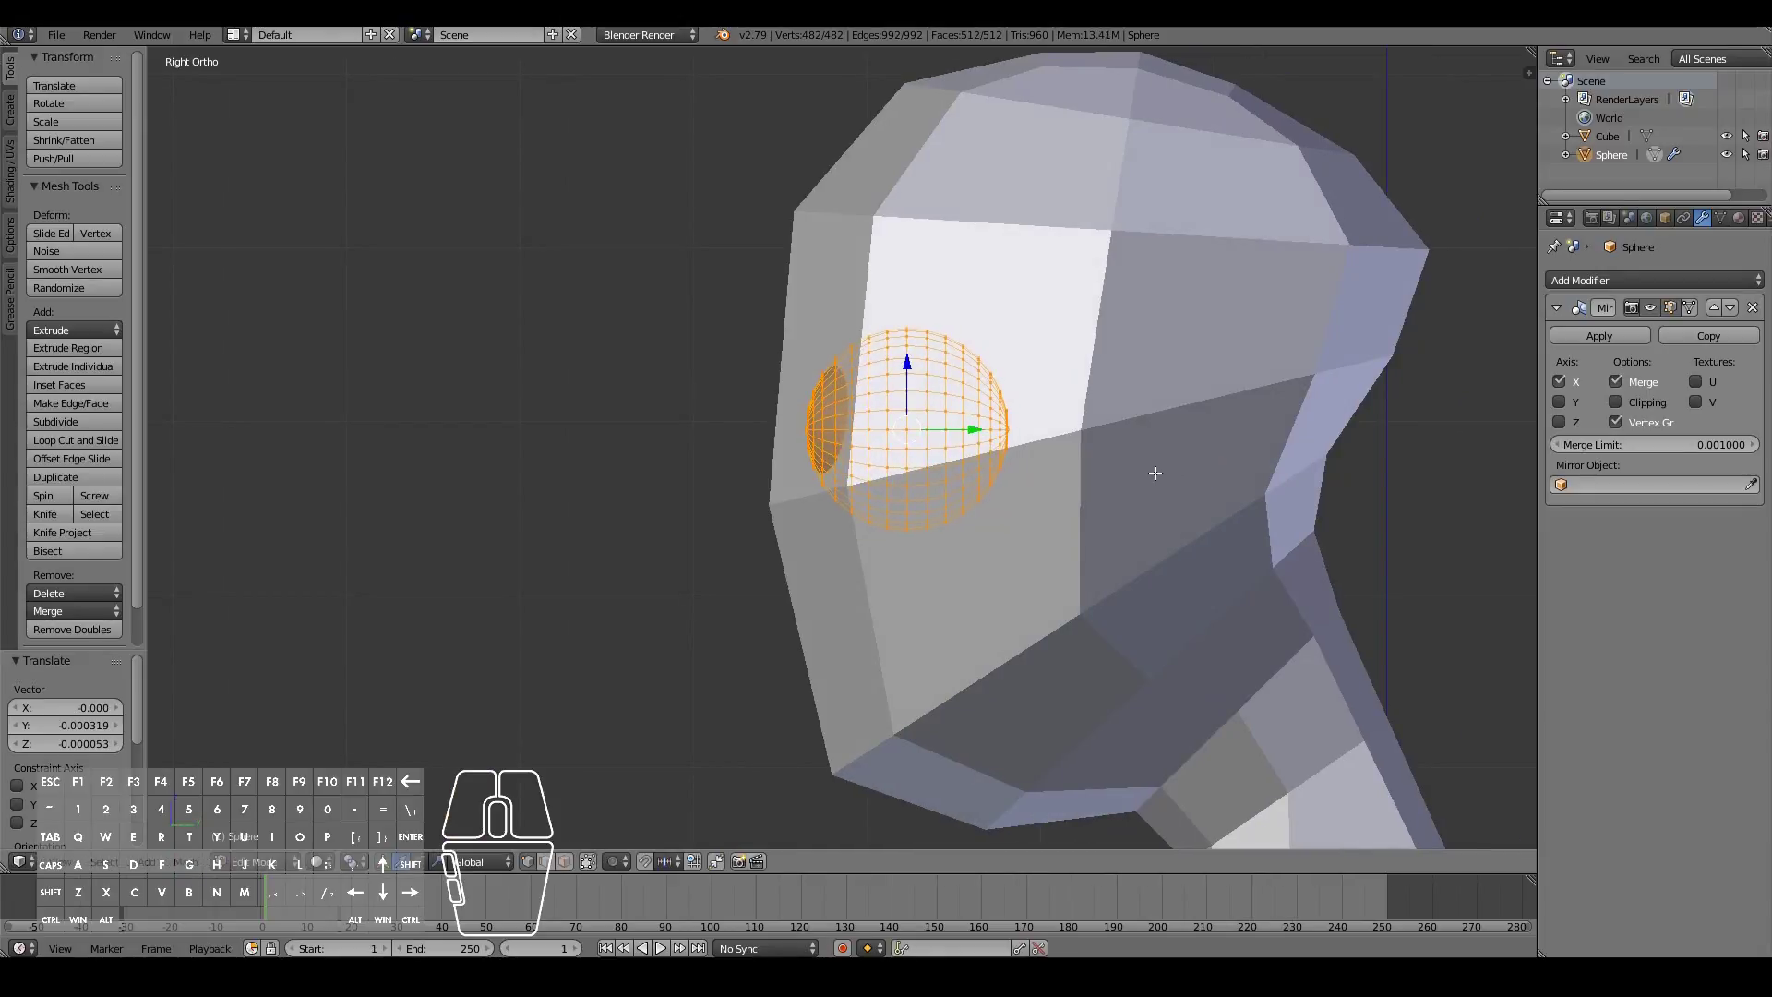
Examine how the mirrored eyes sit in the head from several angles and from the front, and leave edit mode
key(KP_4)
key(KP_4)
key(KP_4)
key(KP_4)
key(KP_4)
key(KP_4)
key(KP_1)
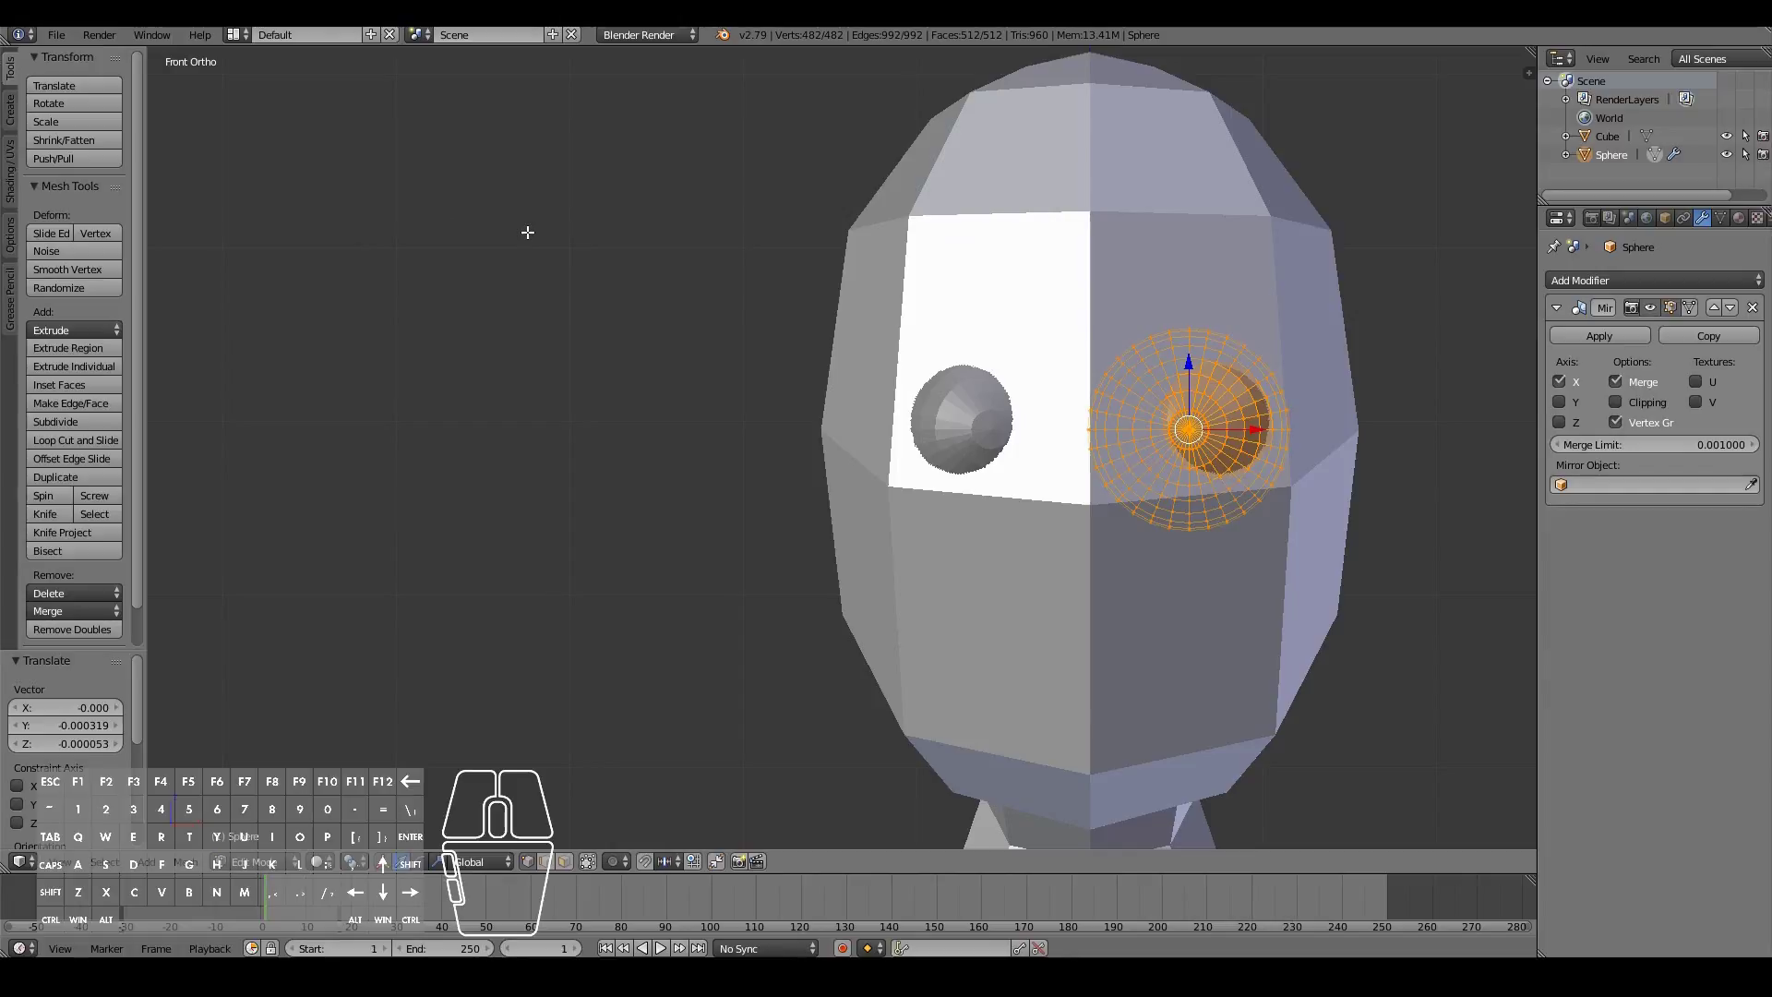
key(Tab)
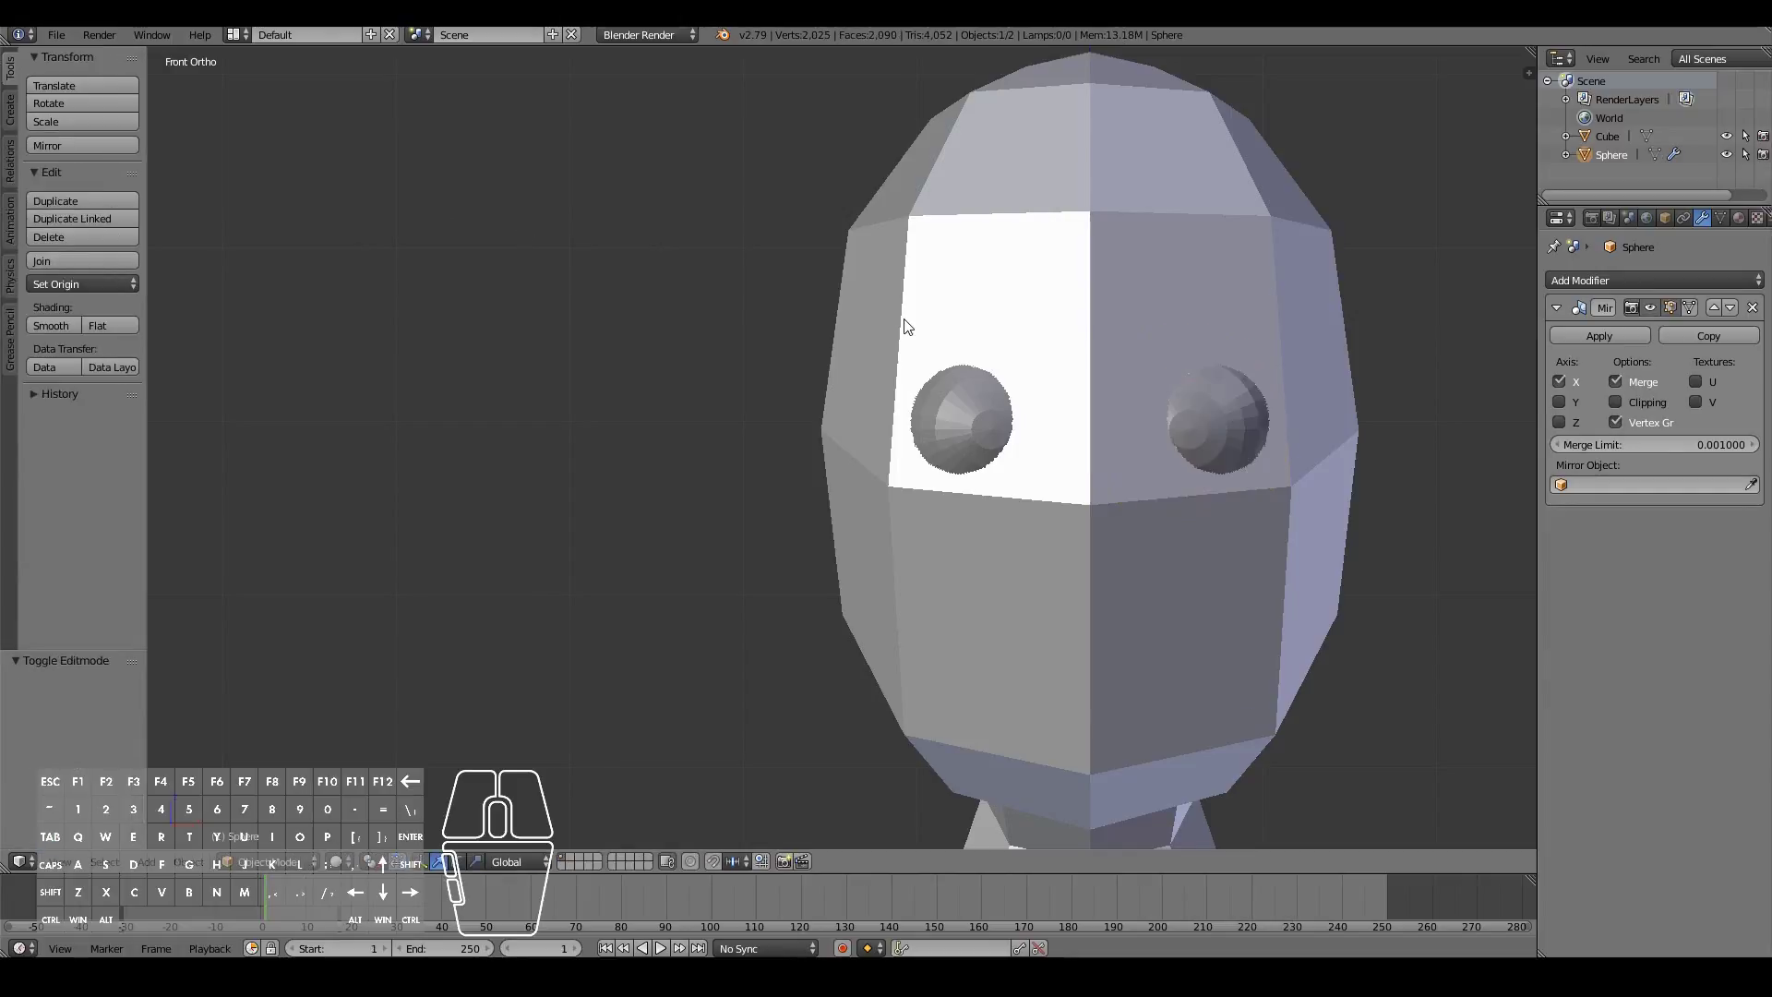
Switch the render engine to Cycles Render and give the eye sphere a new material
click(641, 34)
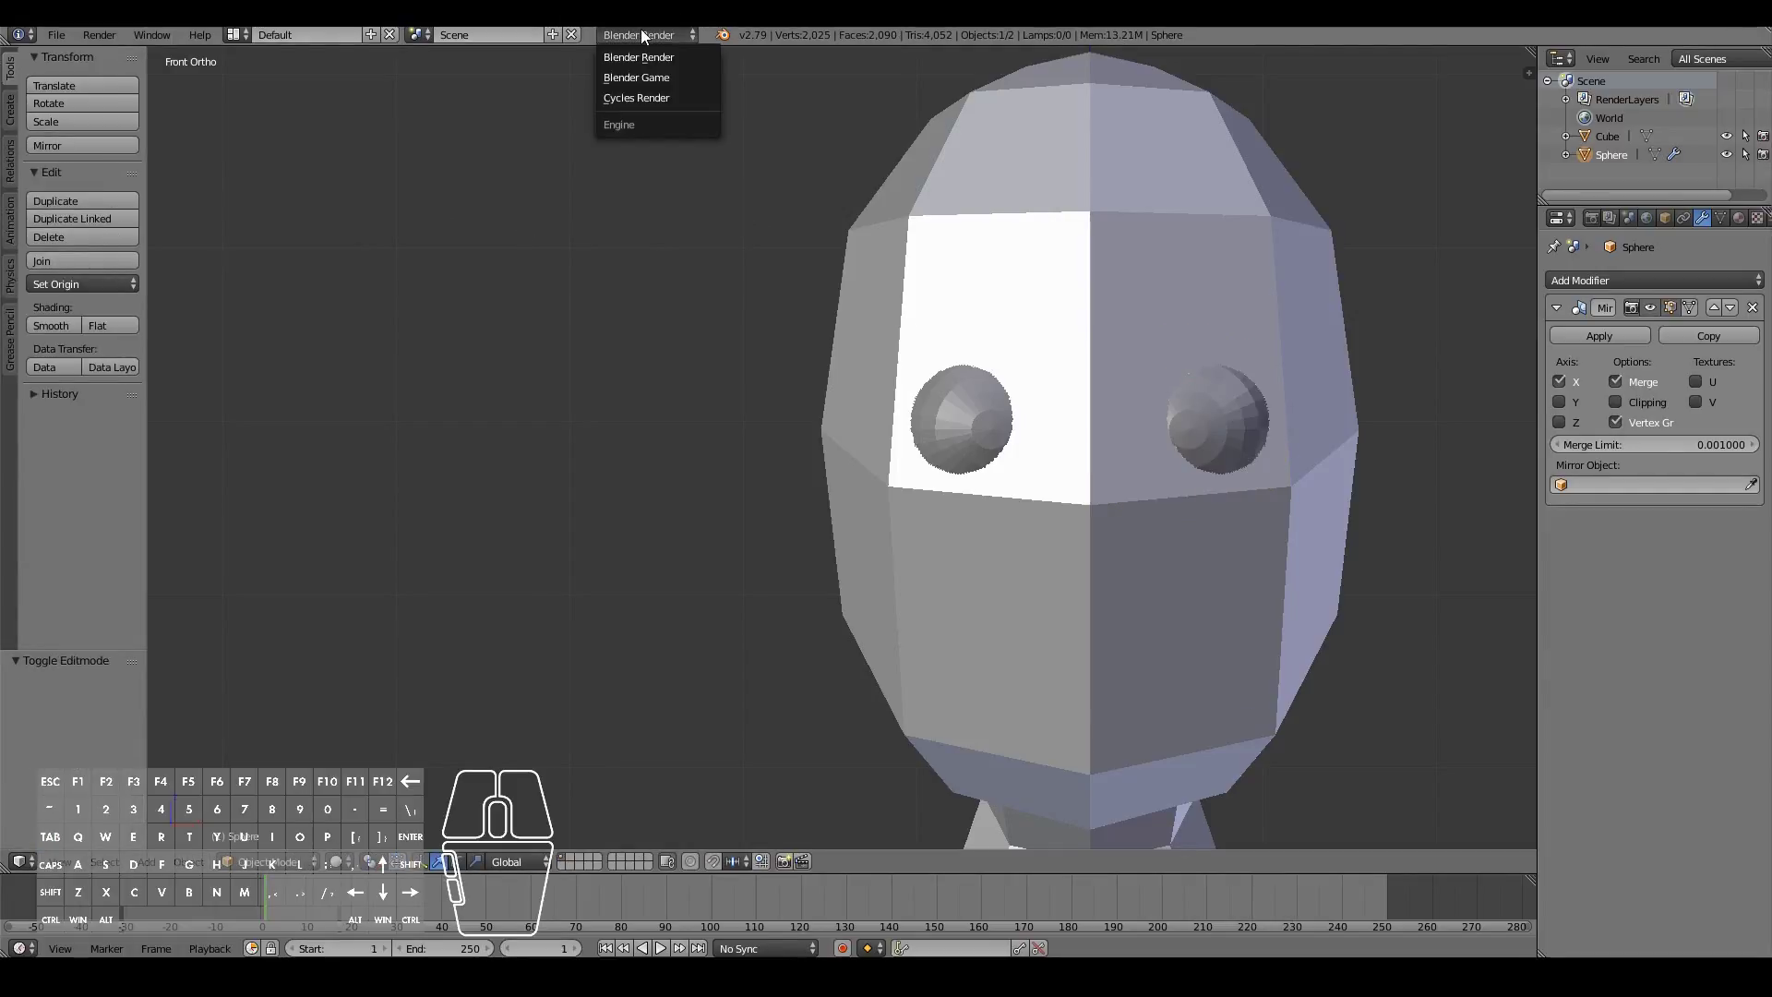
click(631, 98)
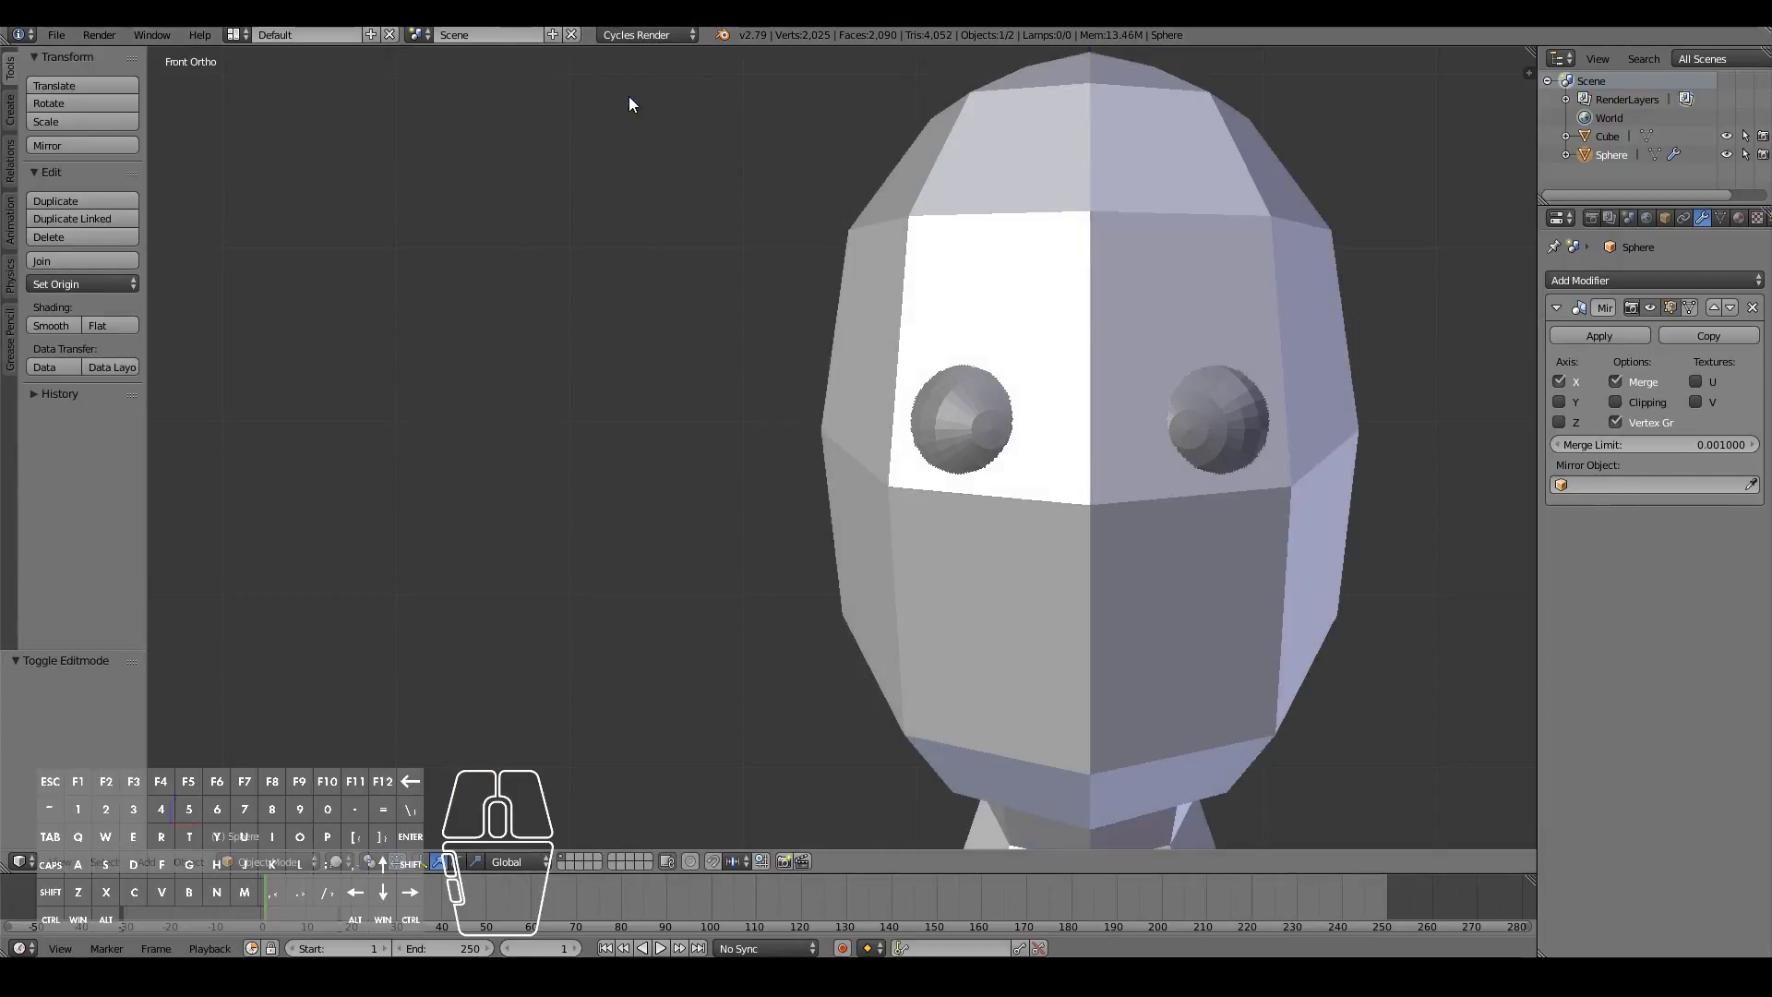
ctrl+scroll(838, 284, down, 5)
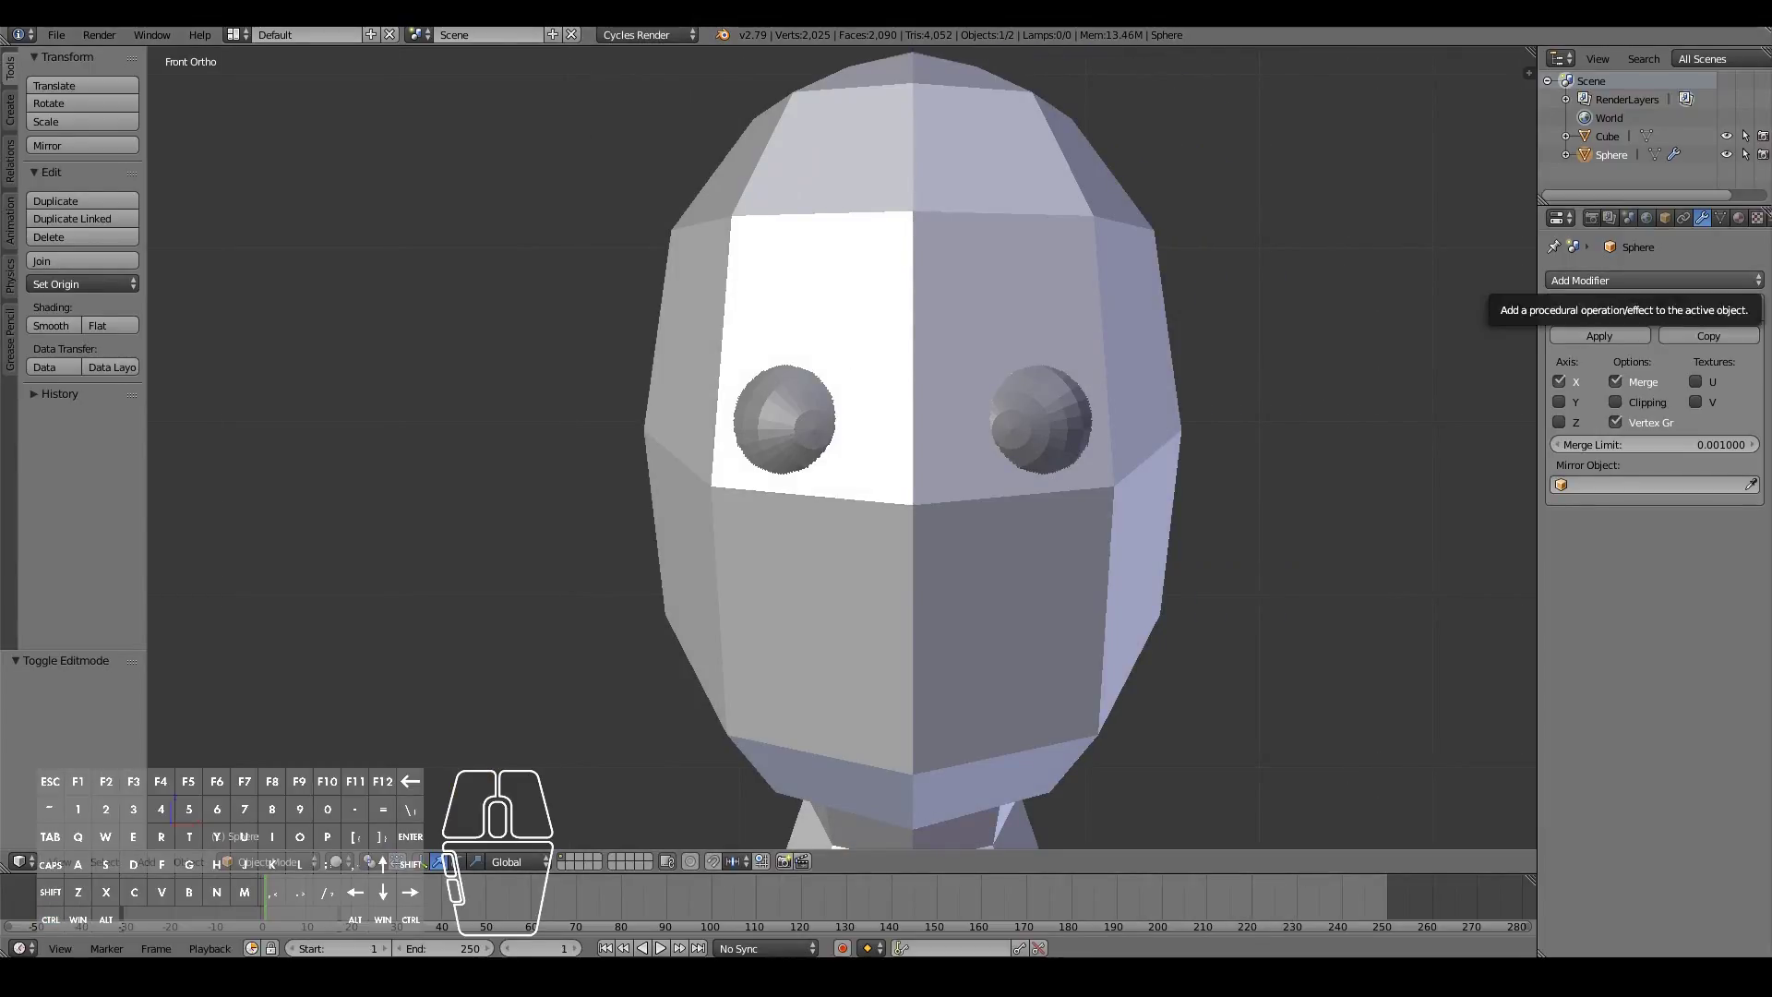
click(1738, 218)
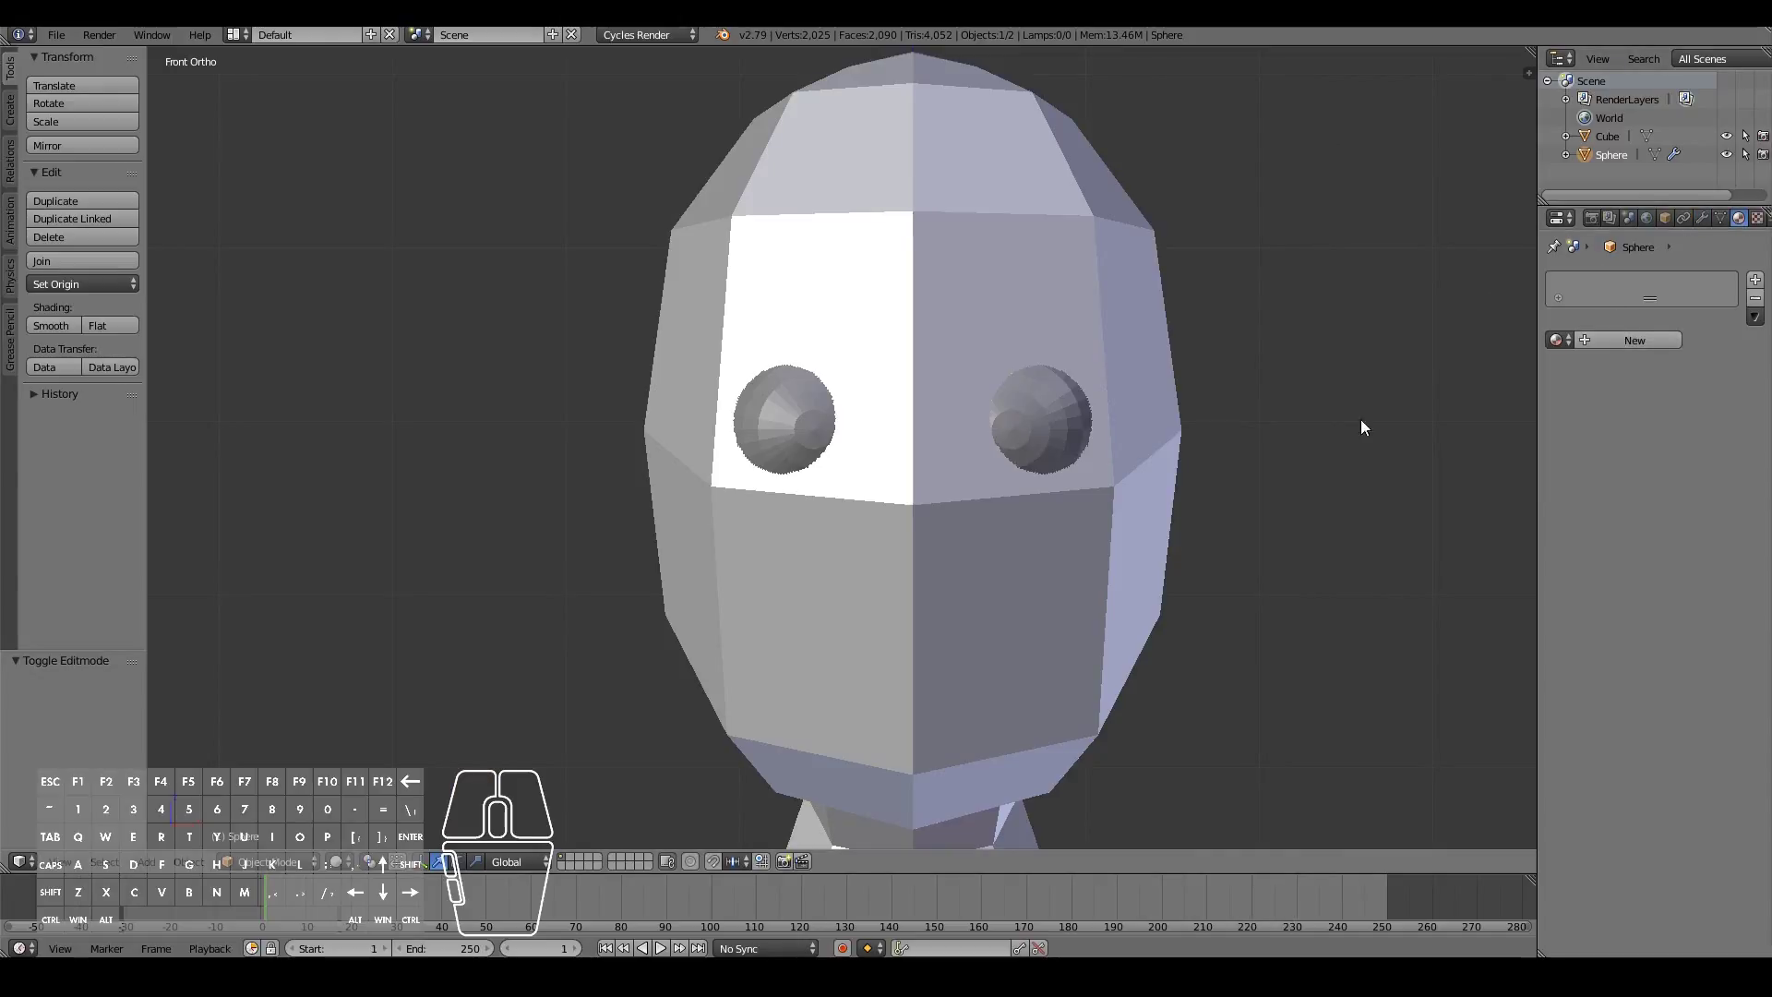
click(1626, 335)
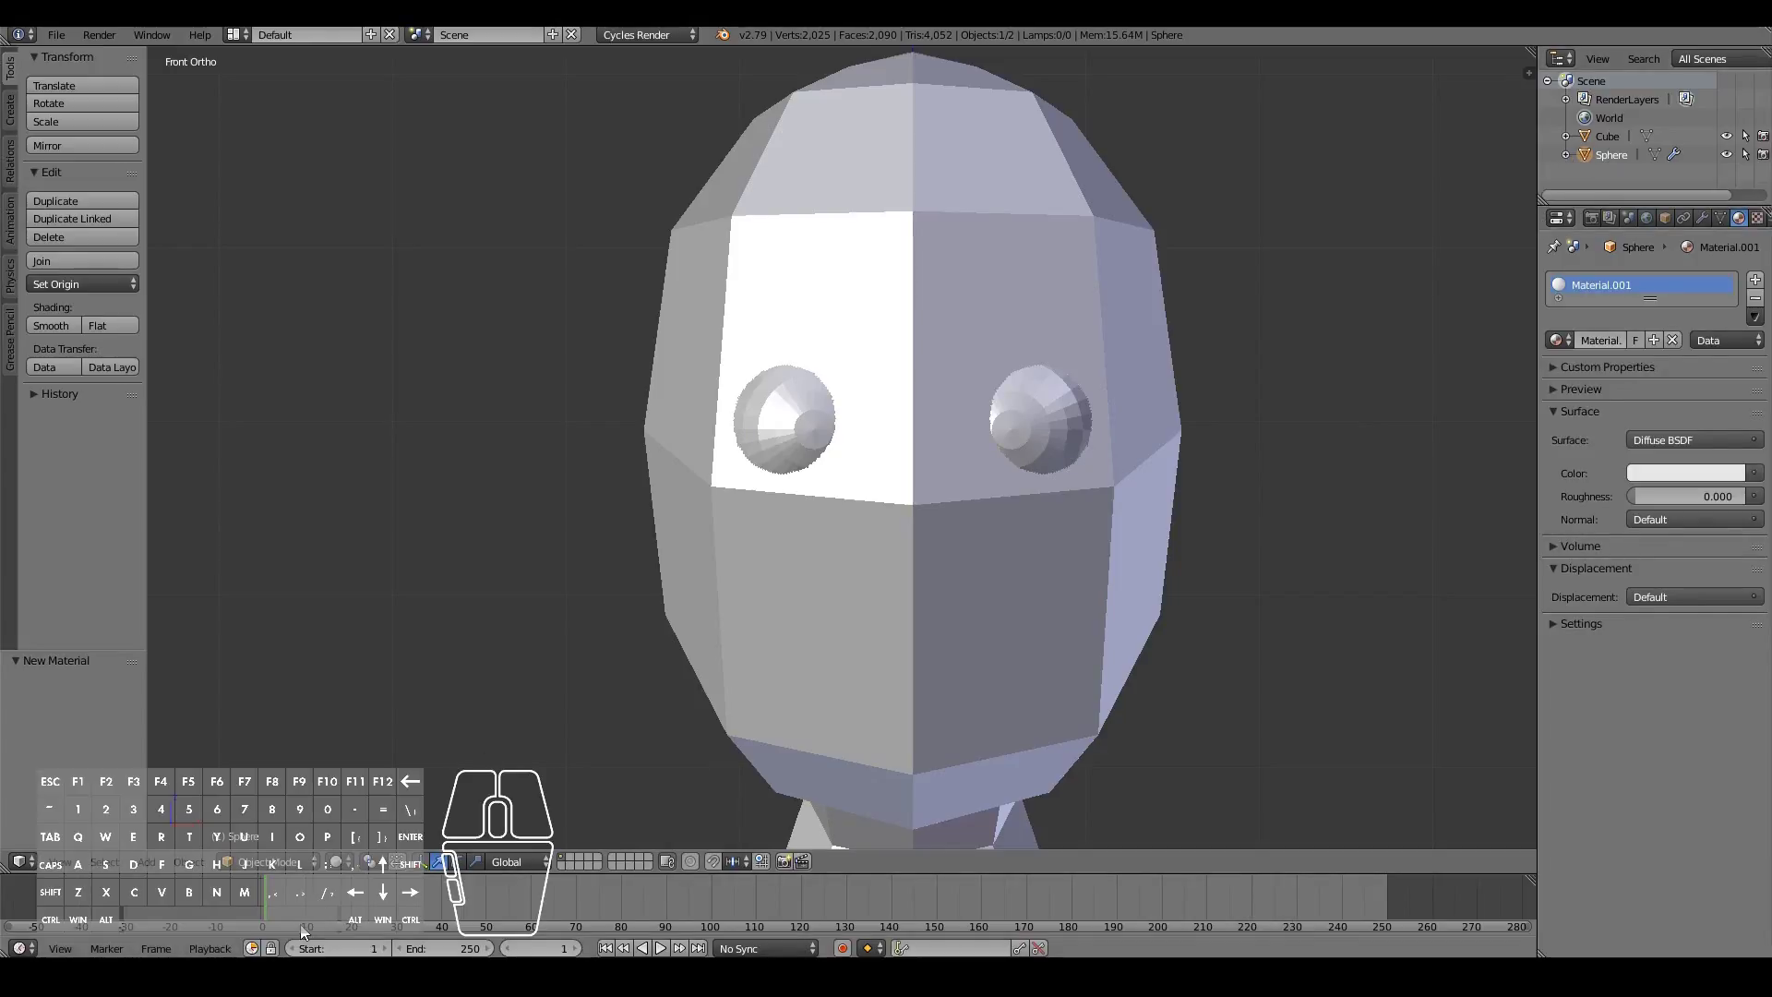
Rename the Sphere object as "Eyeball Placeholder"
double_click(1622, 157)
text(Eyes)
text(ball Placeho)
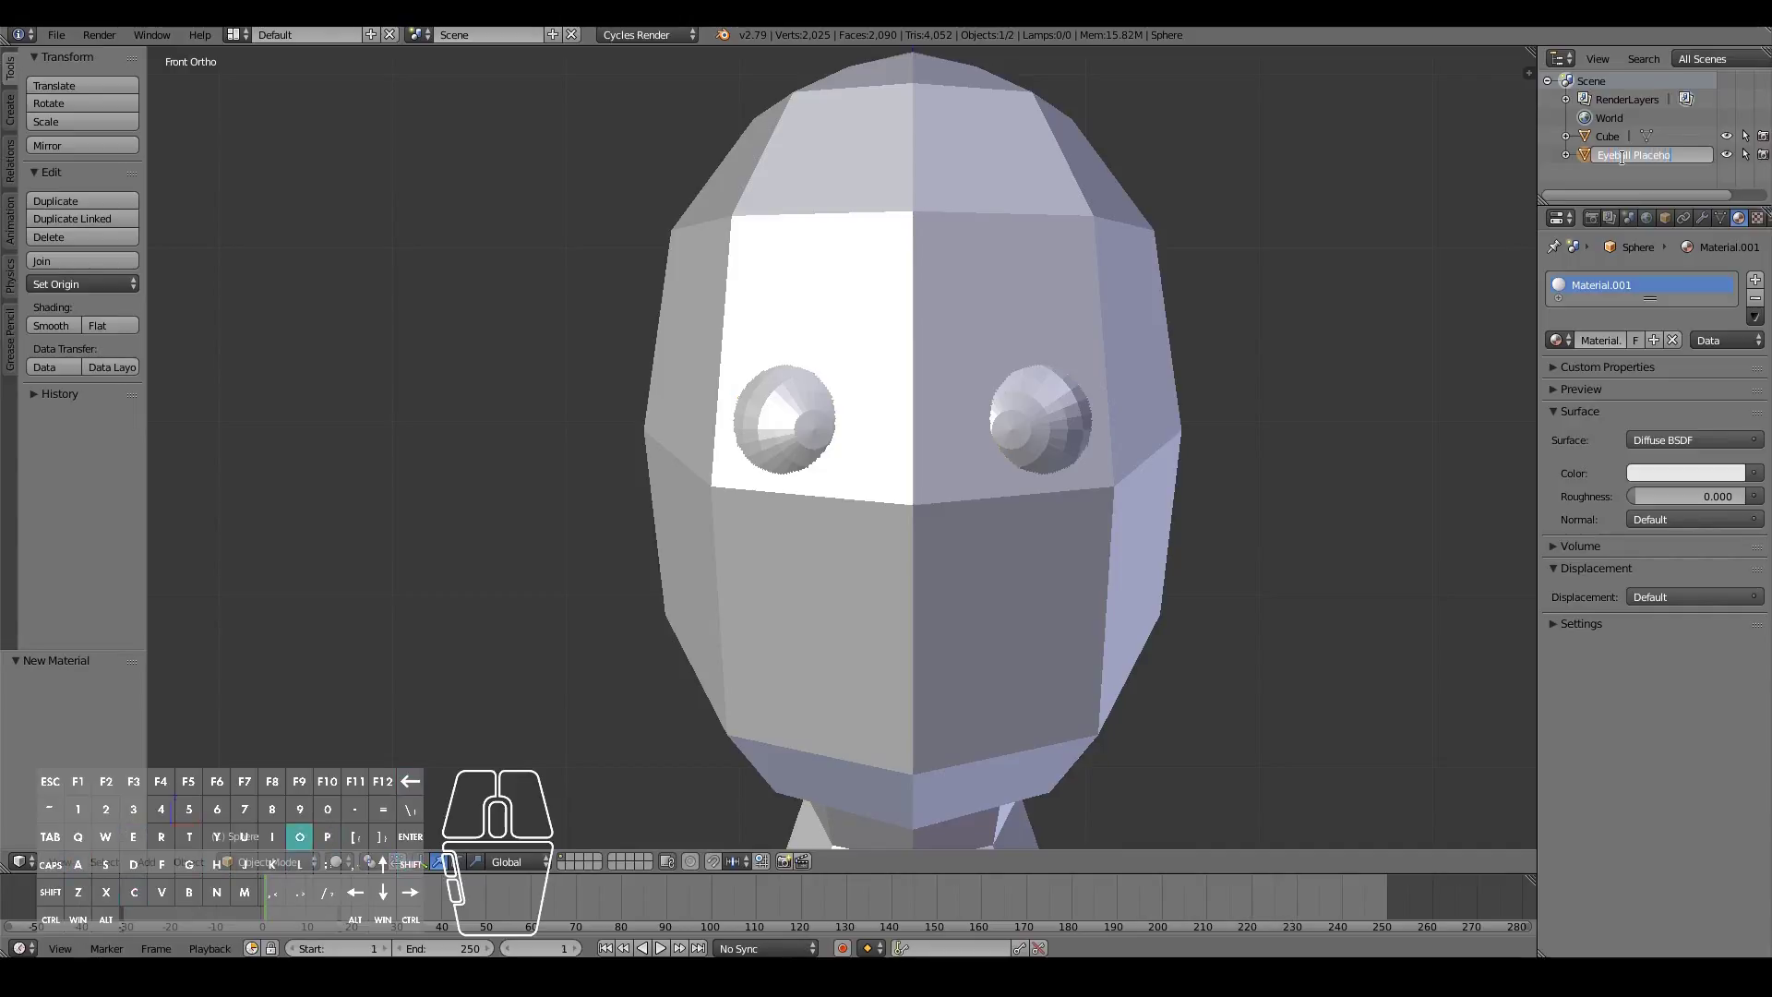
text(lder)
key(Return)
Rename the Cube object as "Character"
click(1609, 136)
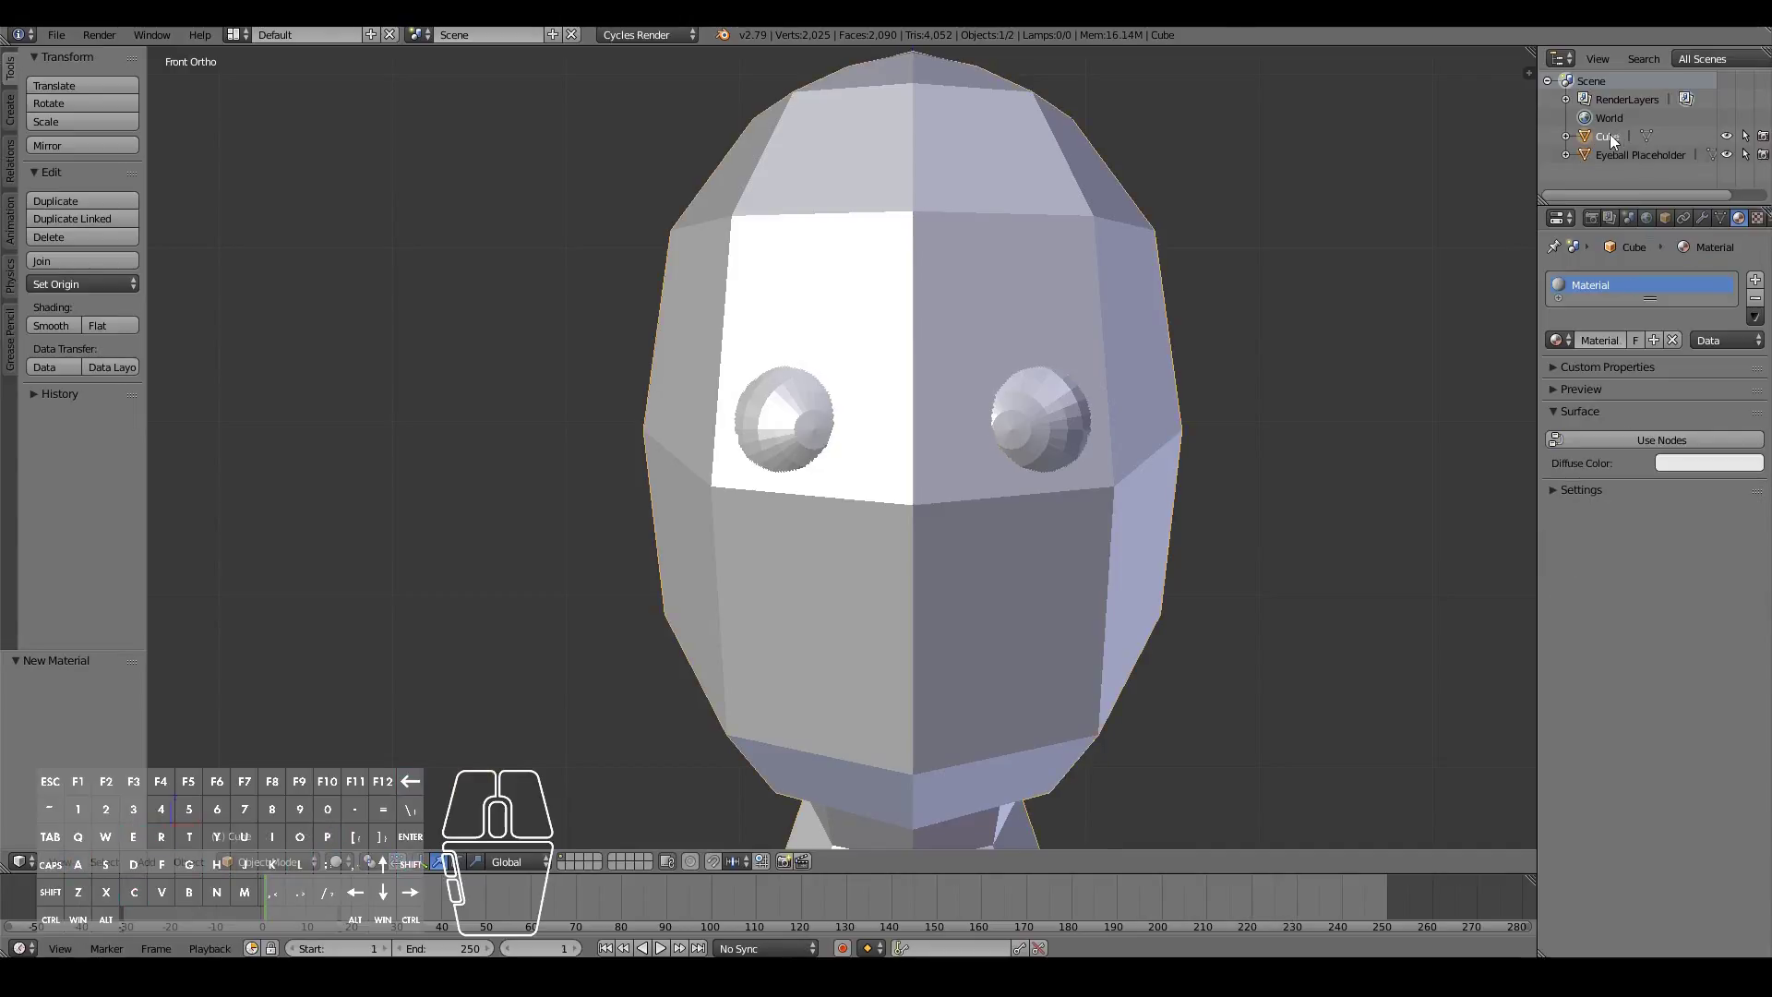
double_click(1609, 136)
text(Character)
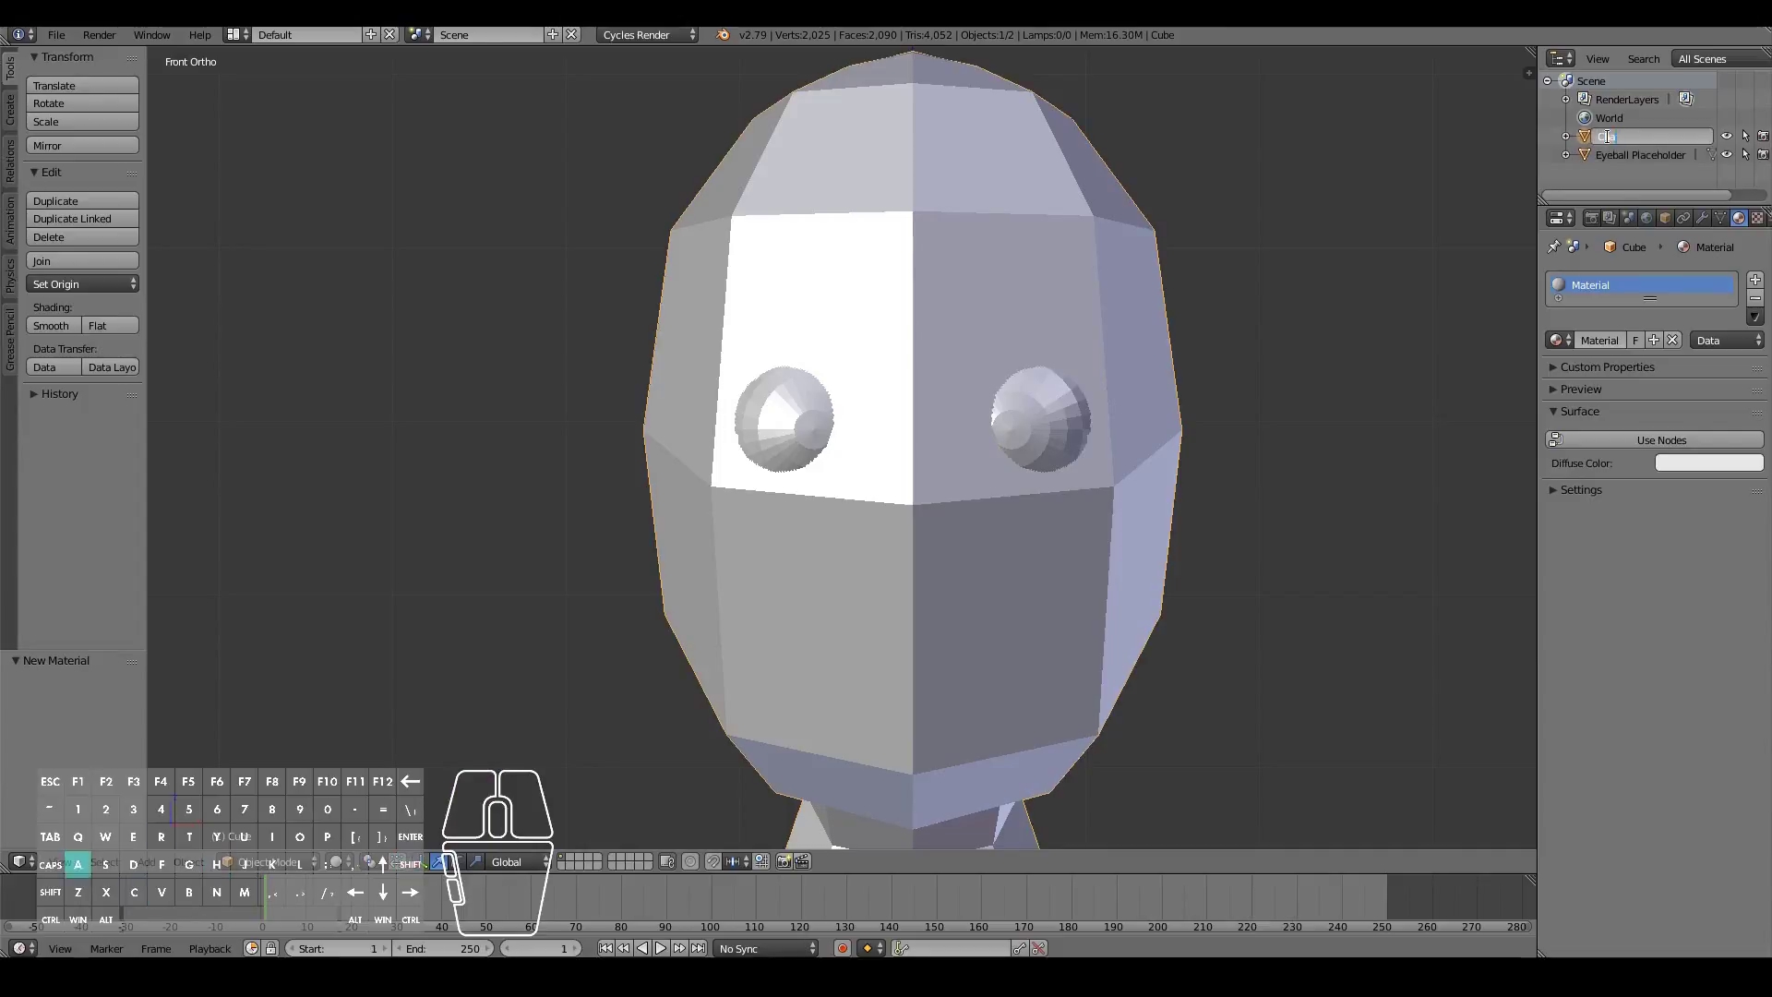
key(Return)
Select the Eyeball Placeholder object and add two more material slots to it
click(1666, 155)
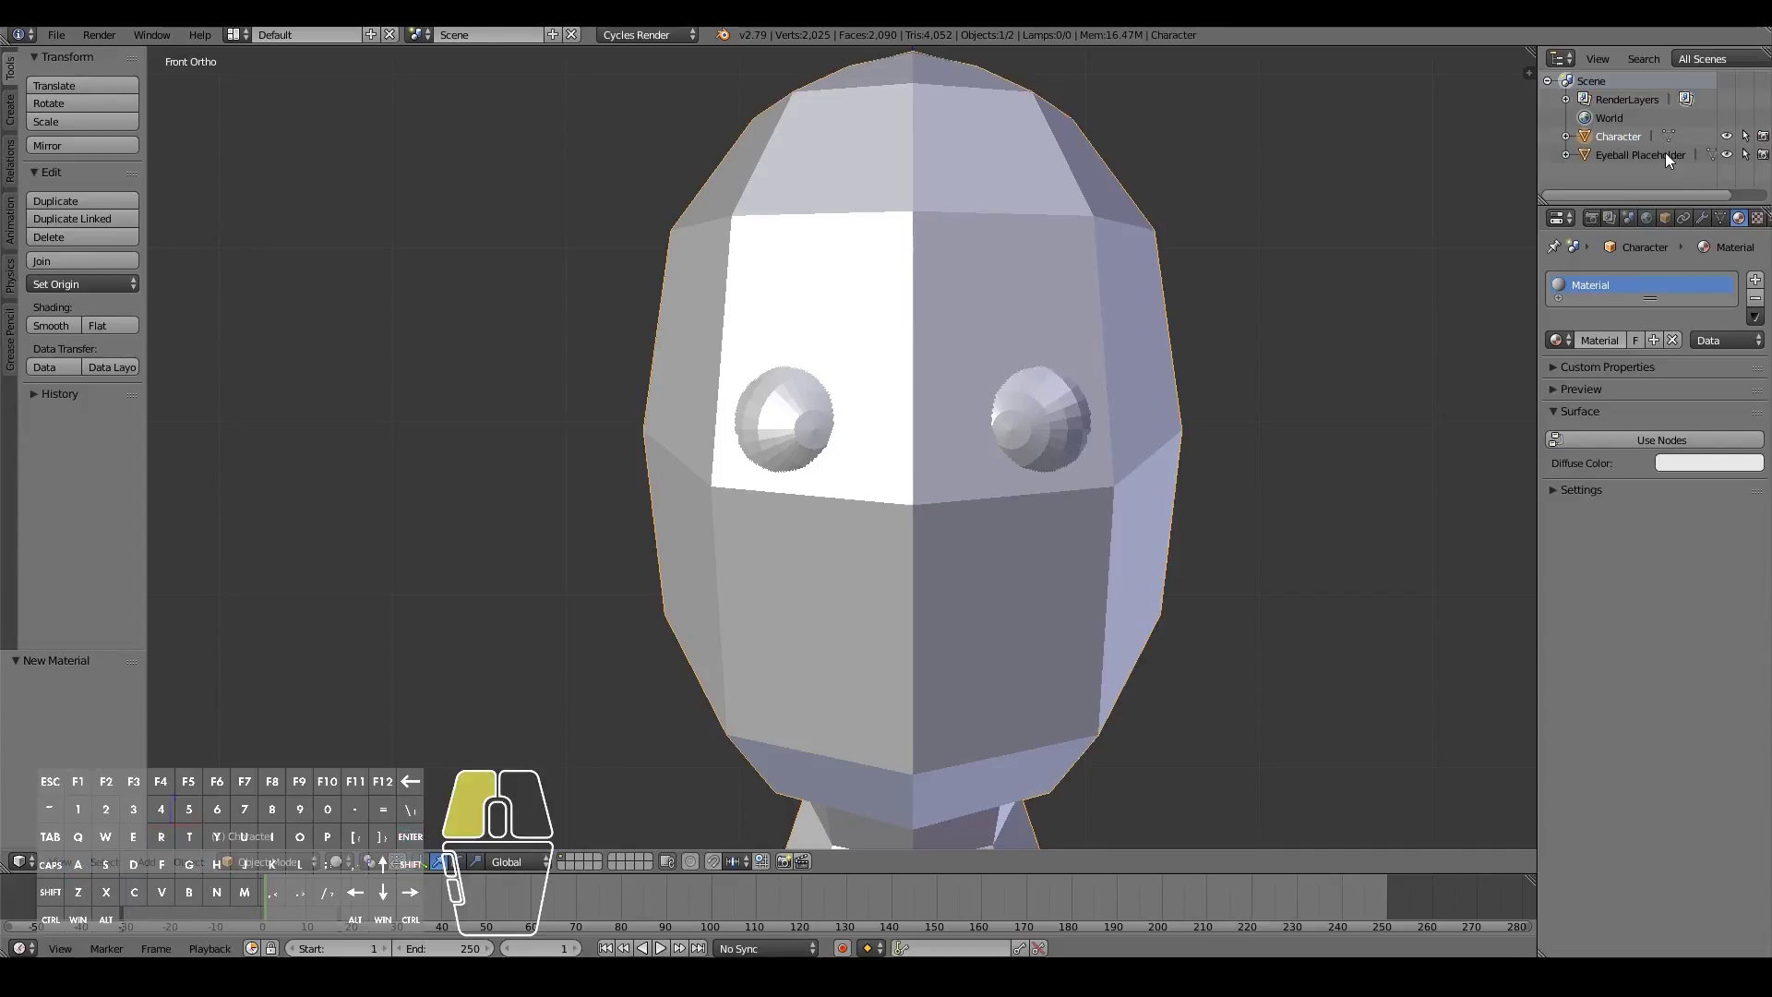
click(1587, 159)
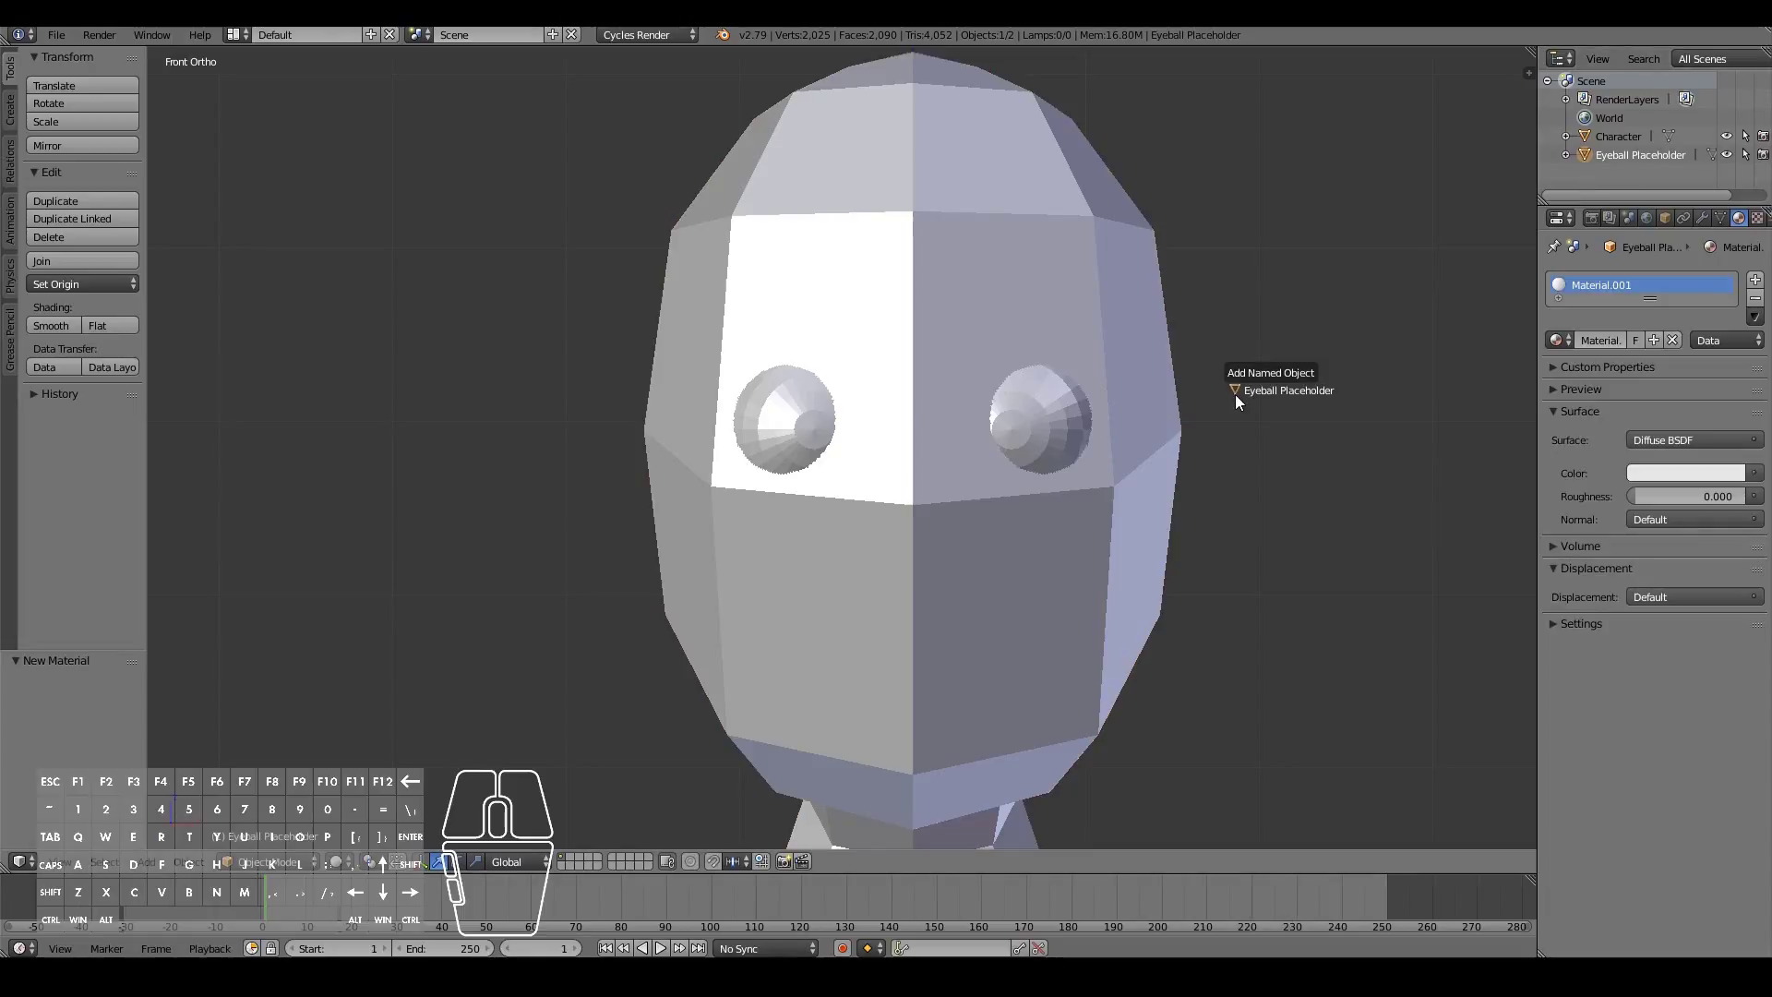
click(1756, 279)
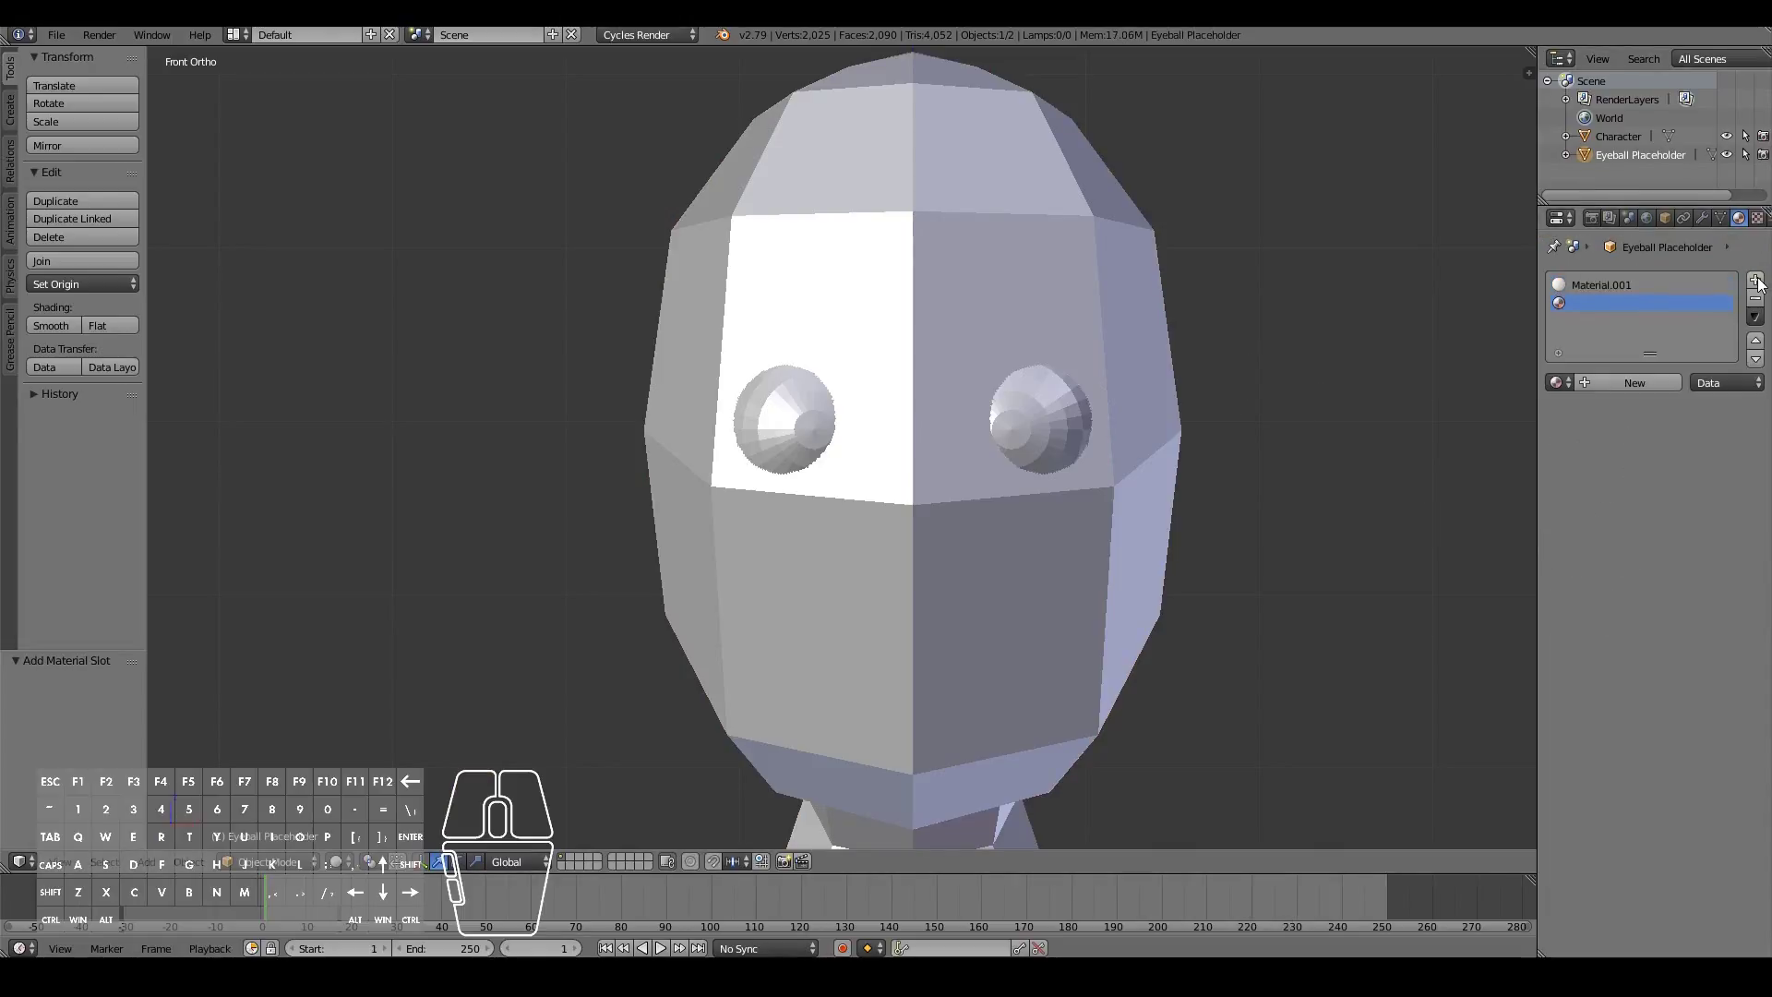
click(1756, 280)
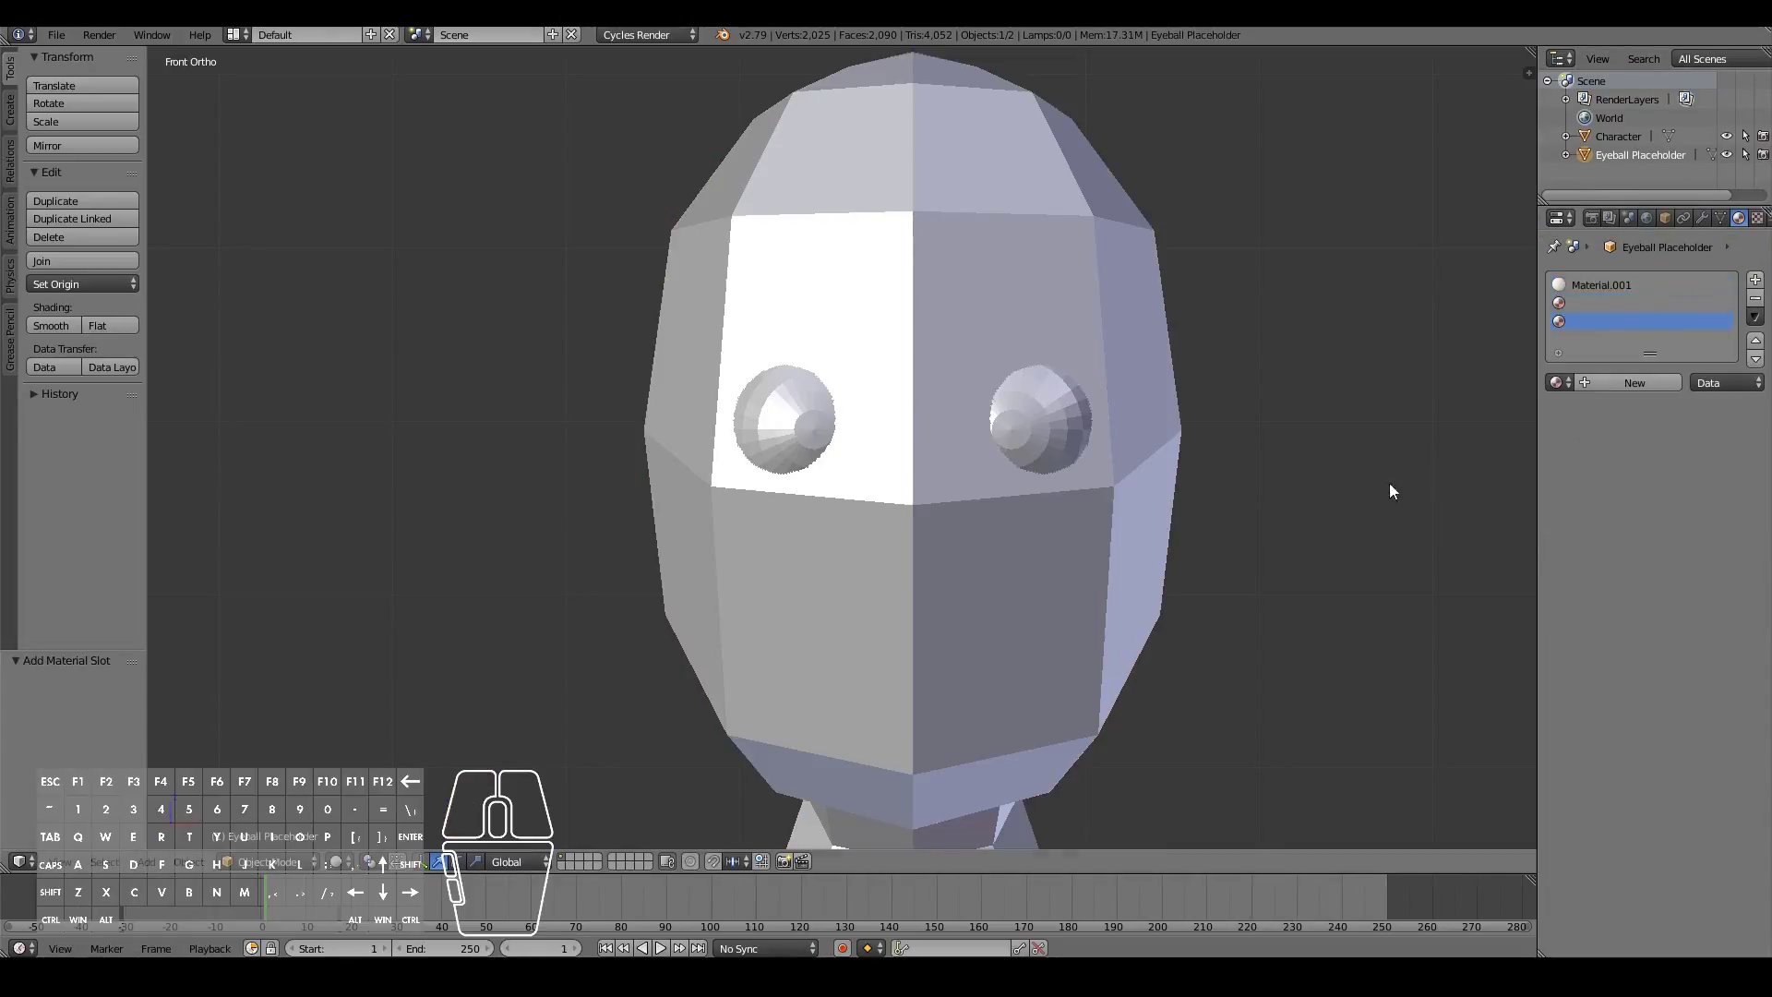
Rename the eyeball's first material as "eyewhites"
click(1613, 288)
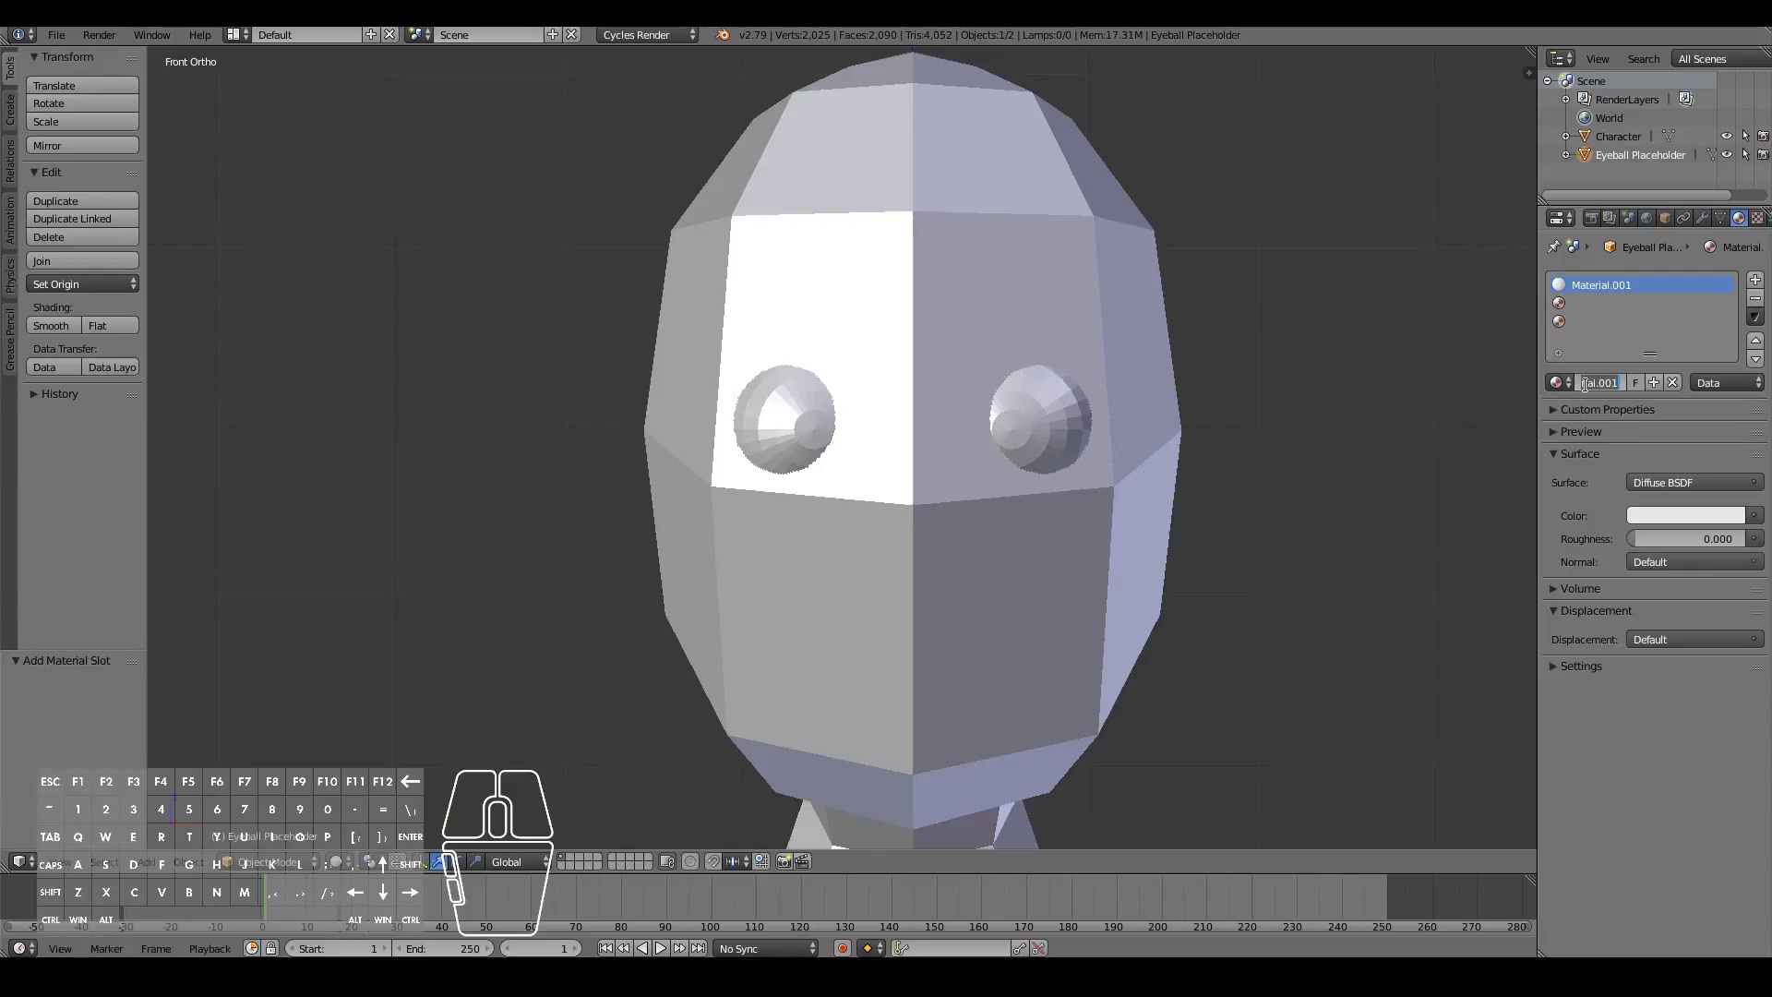
text(ites)
key(Return)
Create a new material in the eyeball's second slot and name it "pupil"
click(1574, 303)
click(1628, 379)
double_click(1606, 383)
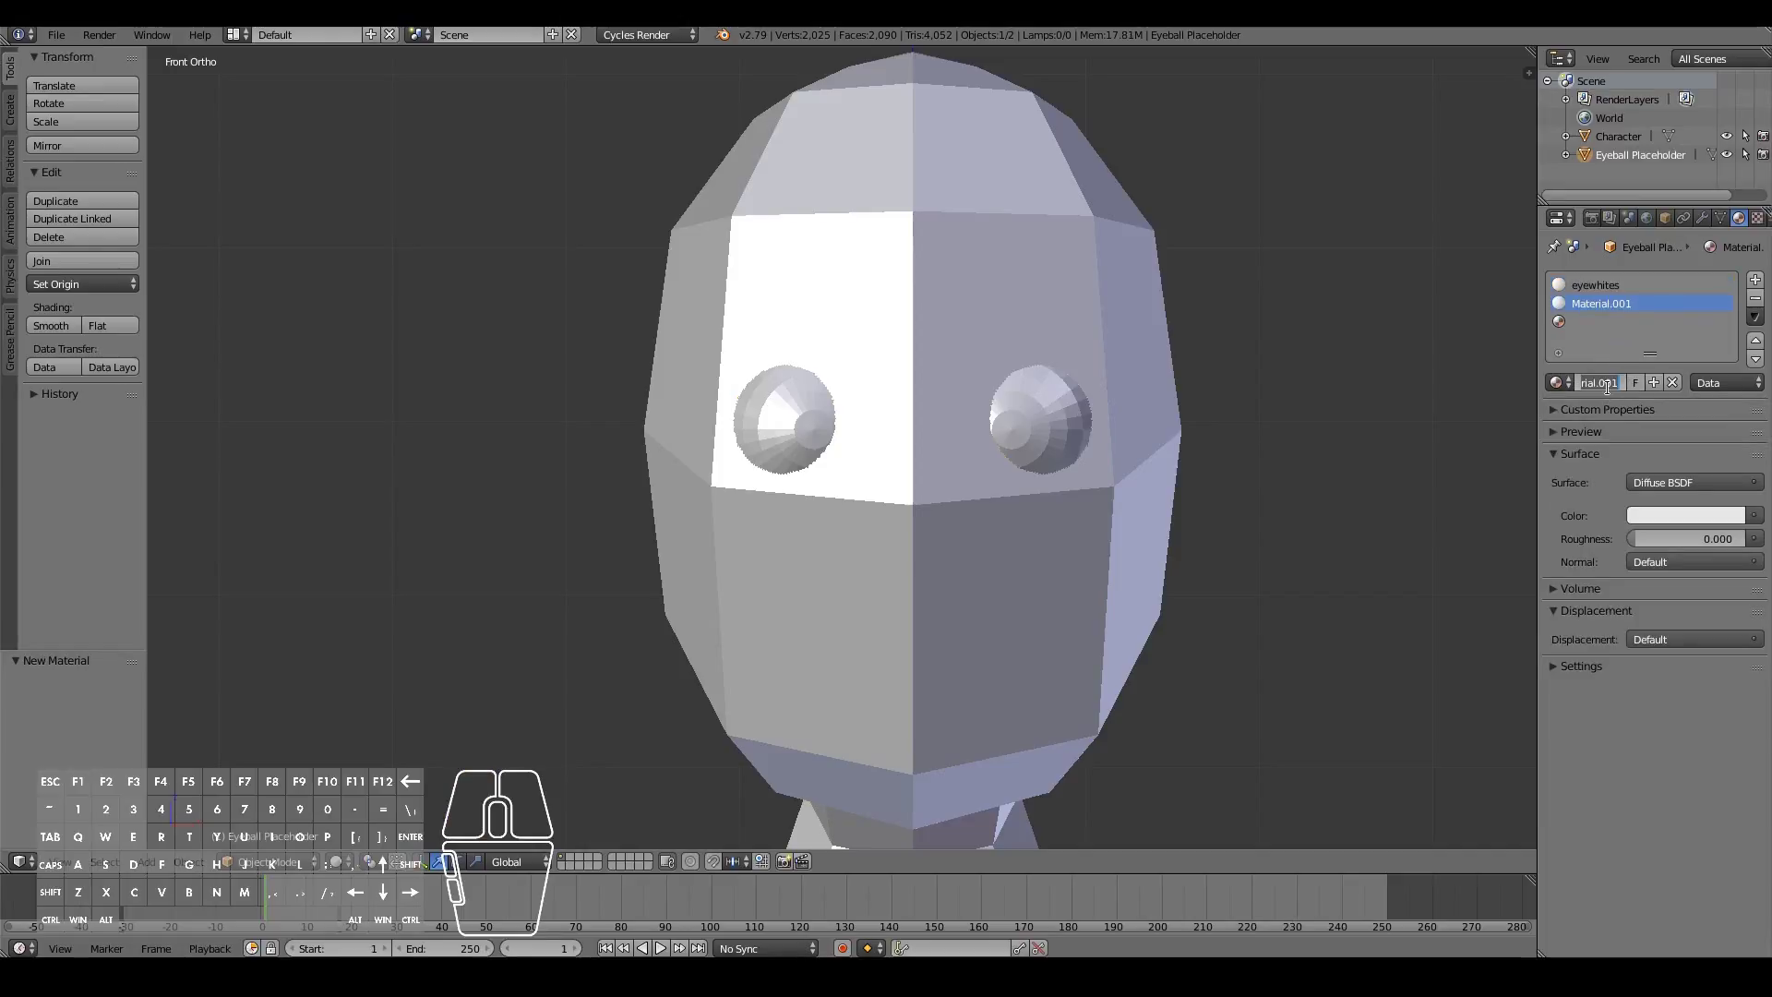
text(pupil)
key(Return)
Create a new material in the eyeball's third slot and name it "sclera"
click(1576, 328)
click(1591, 379)
double_click(1606, 382)
text(sclera)
key(Return)
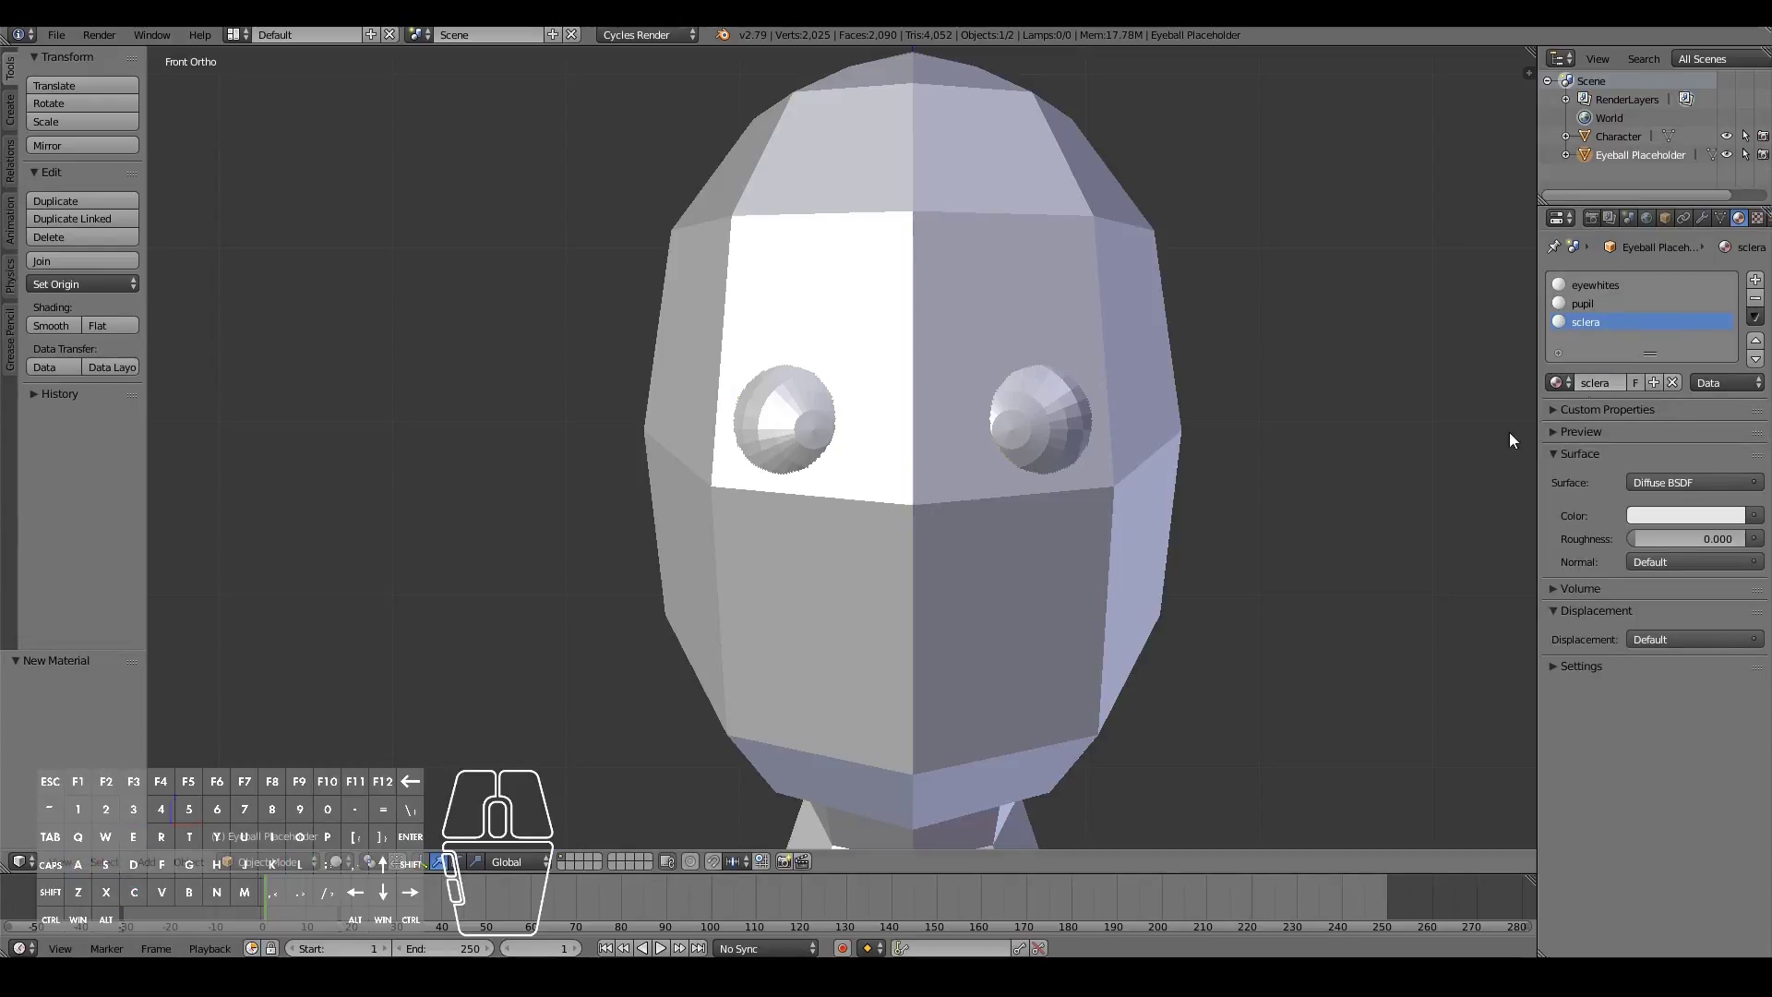
Set the pupil material's surface color and viewport color to black
click(1589, 305)
click(1683, 514)
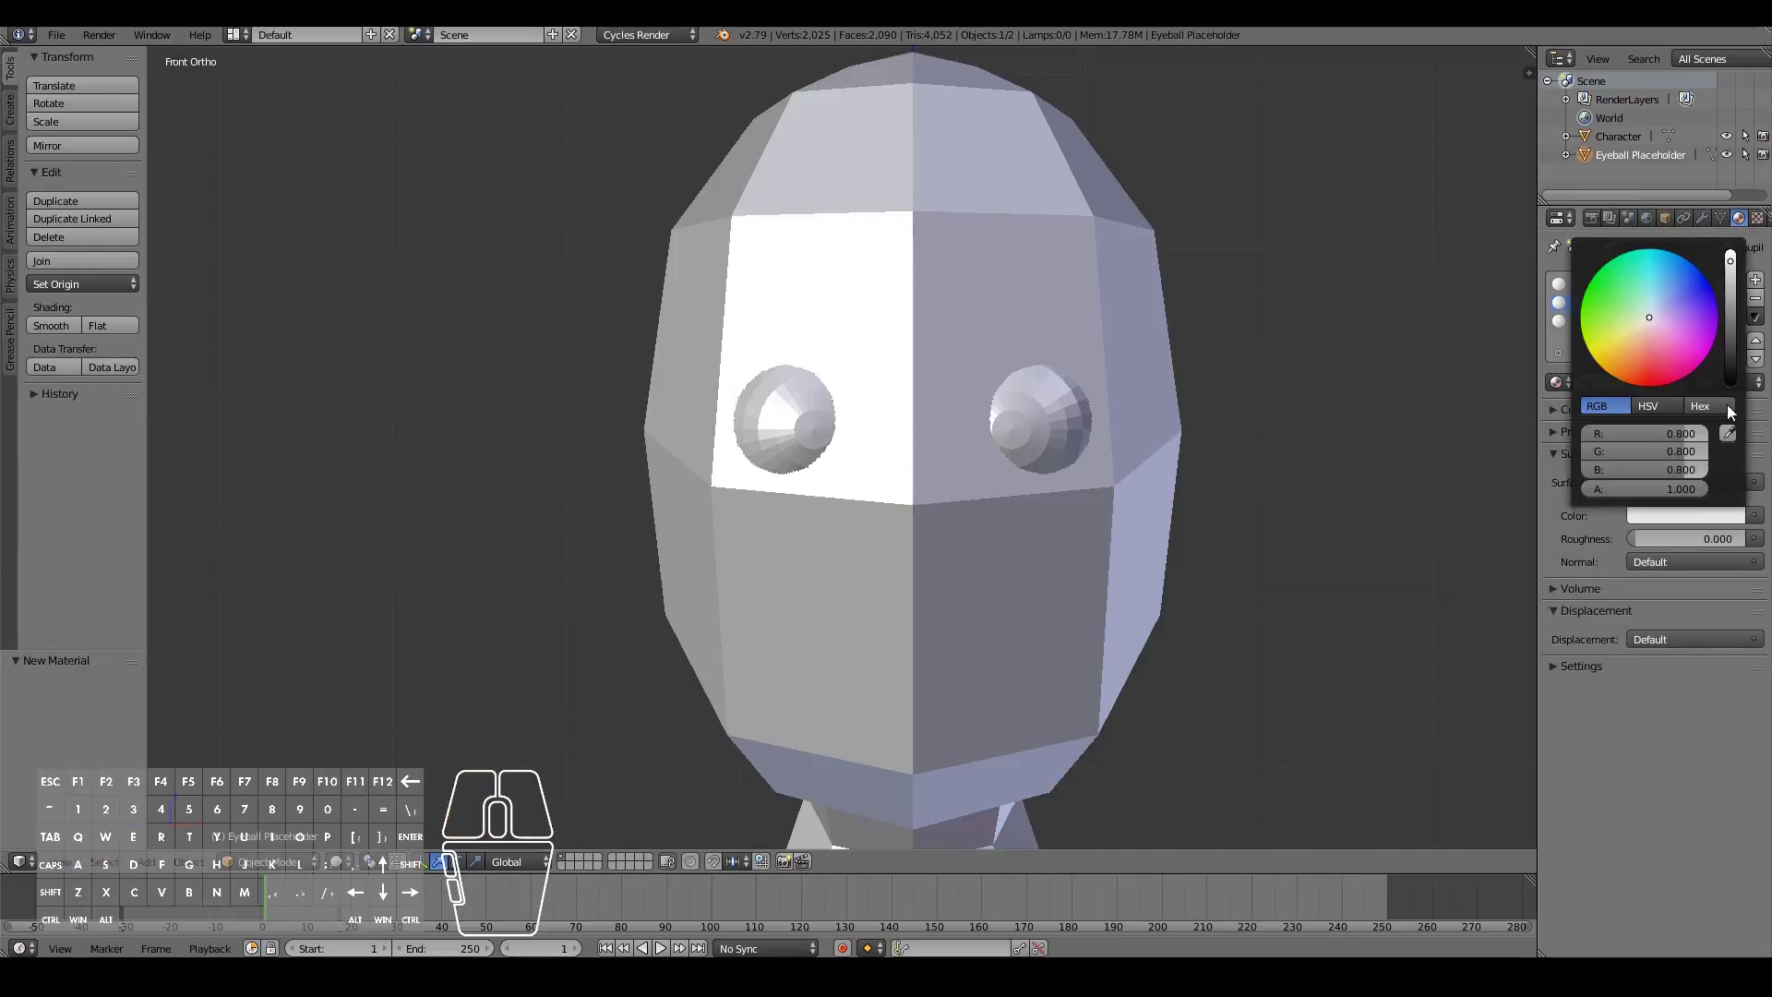
drag(1732, 376, 1731, 386)
click(1573, 666)
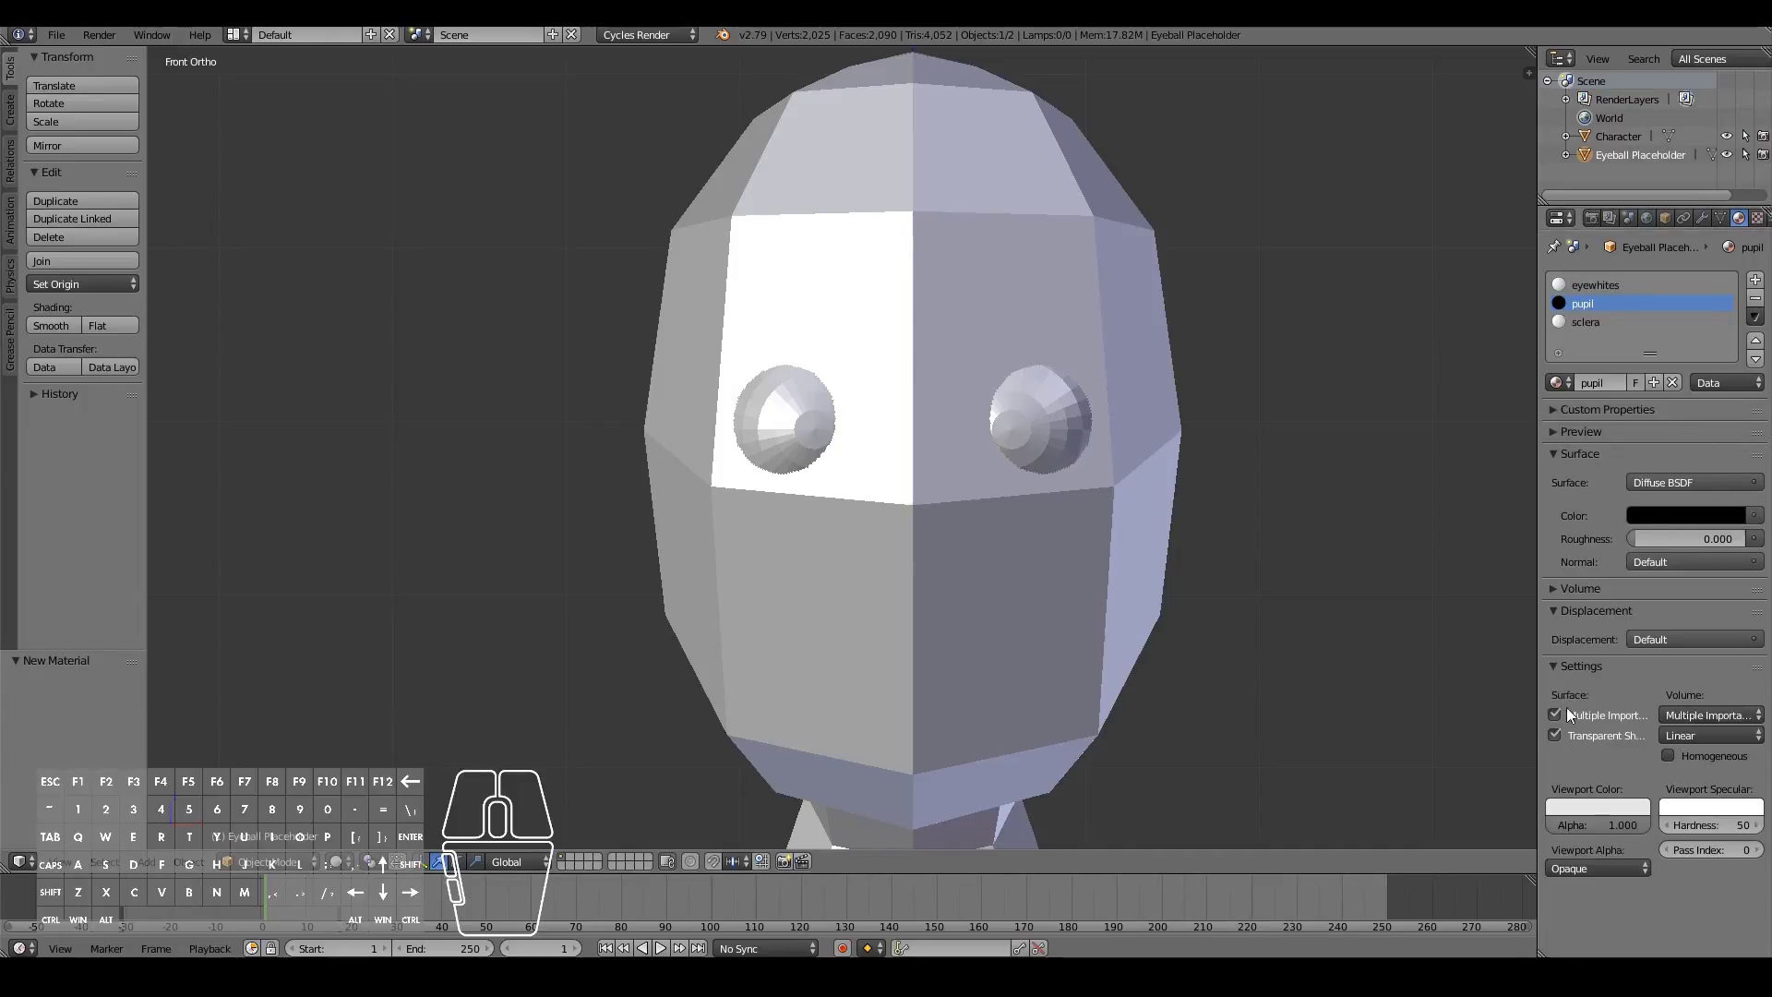
click(1602, 805)
drag(1639, 631, 1635, 694)
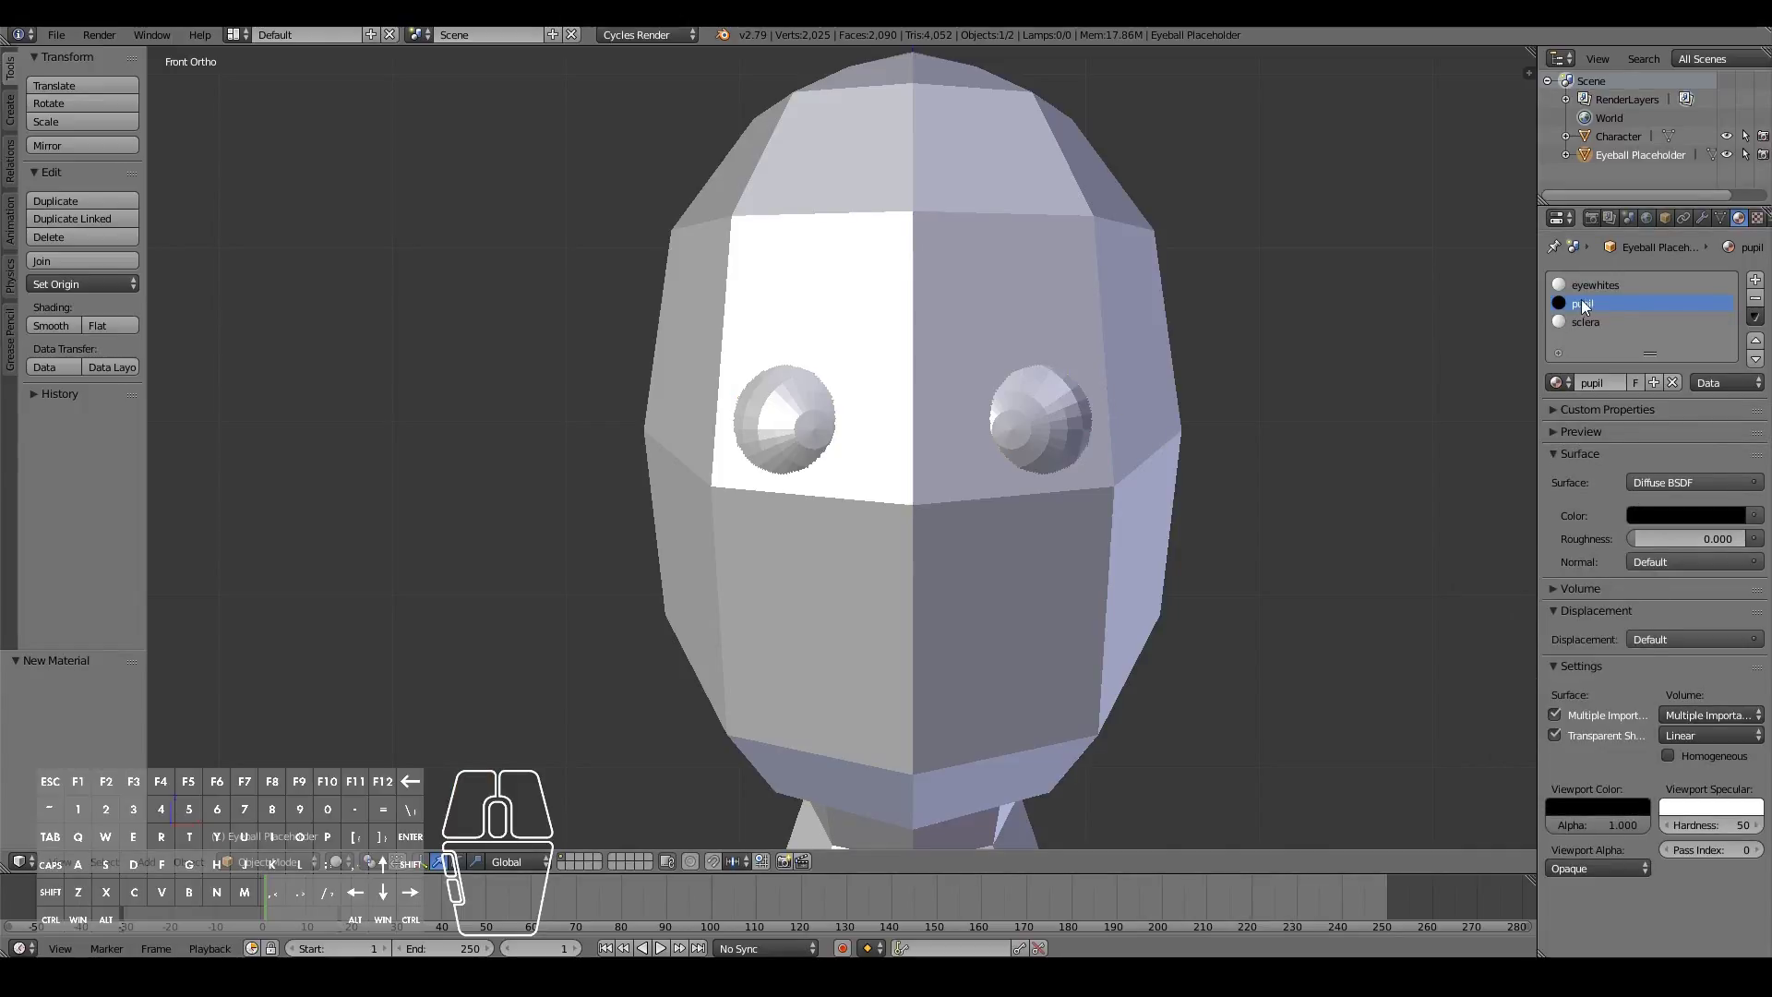
Set the sclera material's surface color to dark brown (R 0.050, G 0.014, B 0.003) and copy it to the viewport color
click(1609, 321)
click(1659, 517)
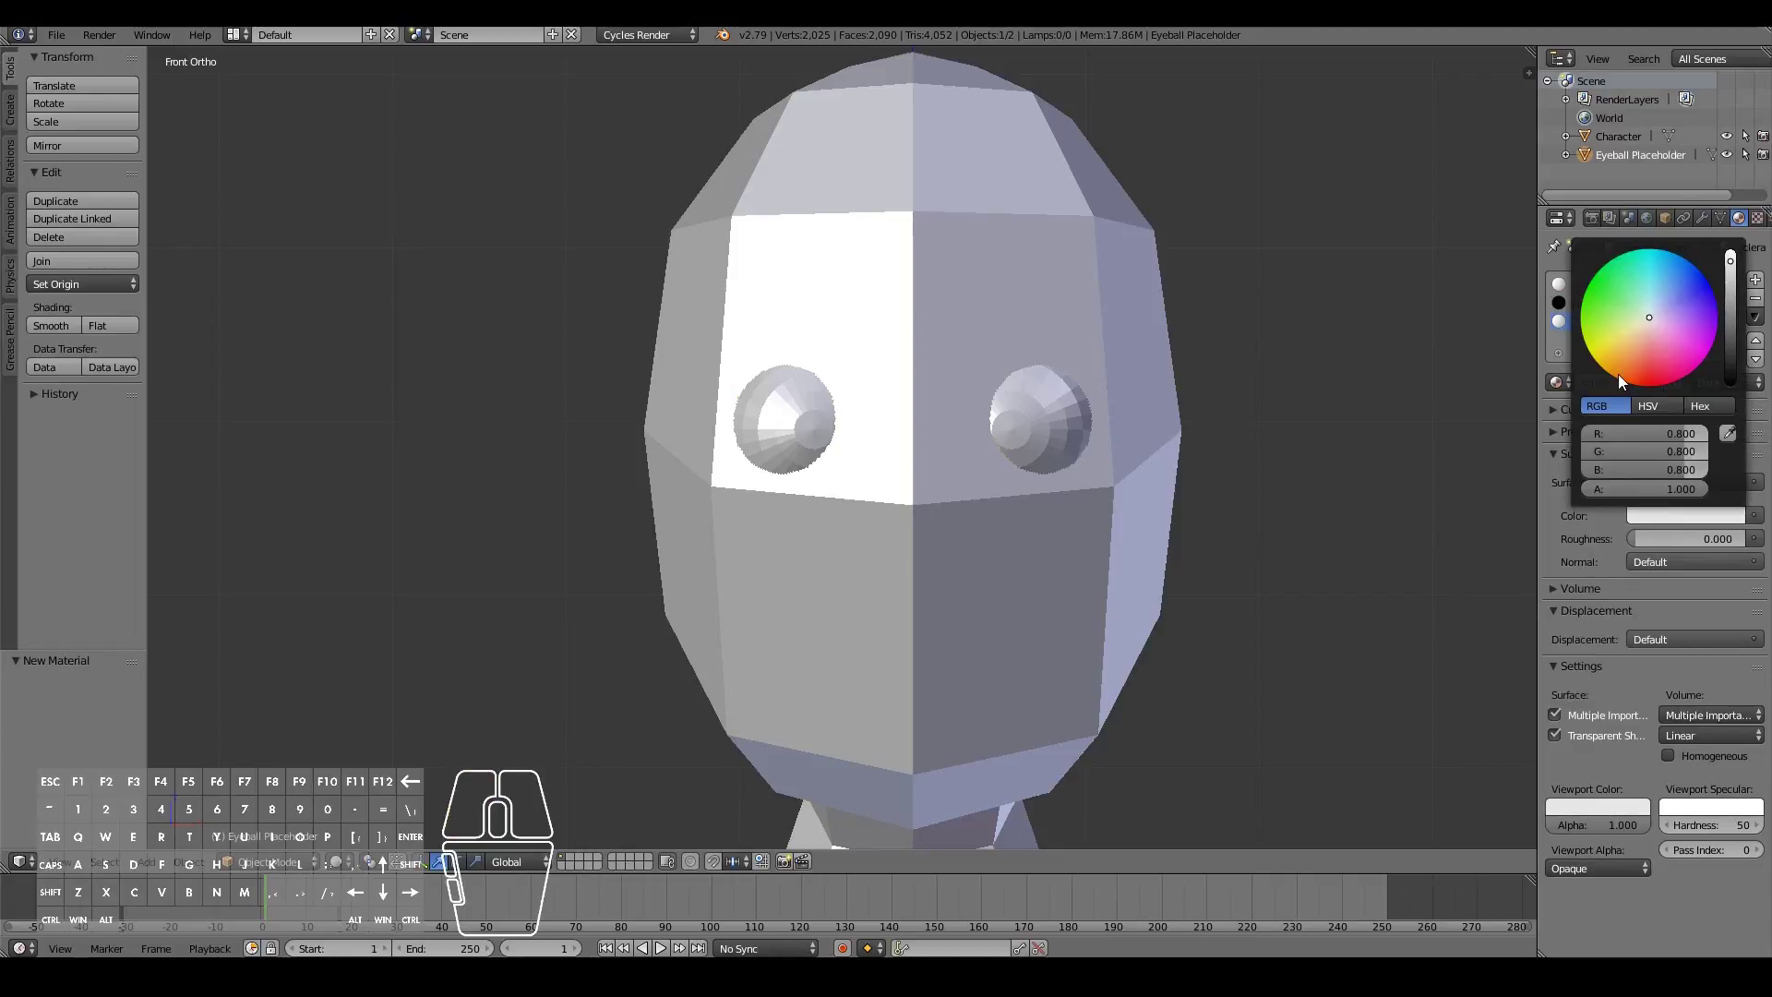
click(1630, 369)
click(1627, 368)
click(1630, 369)
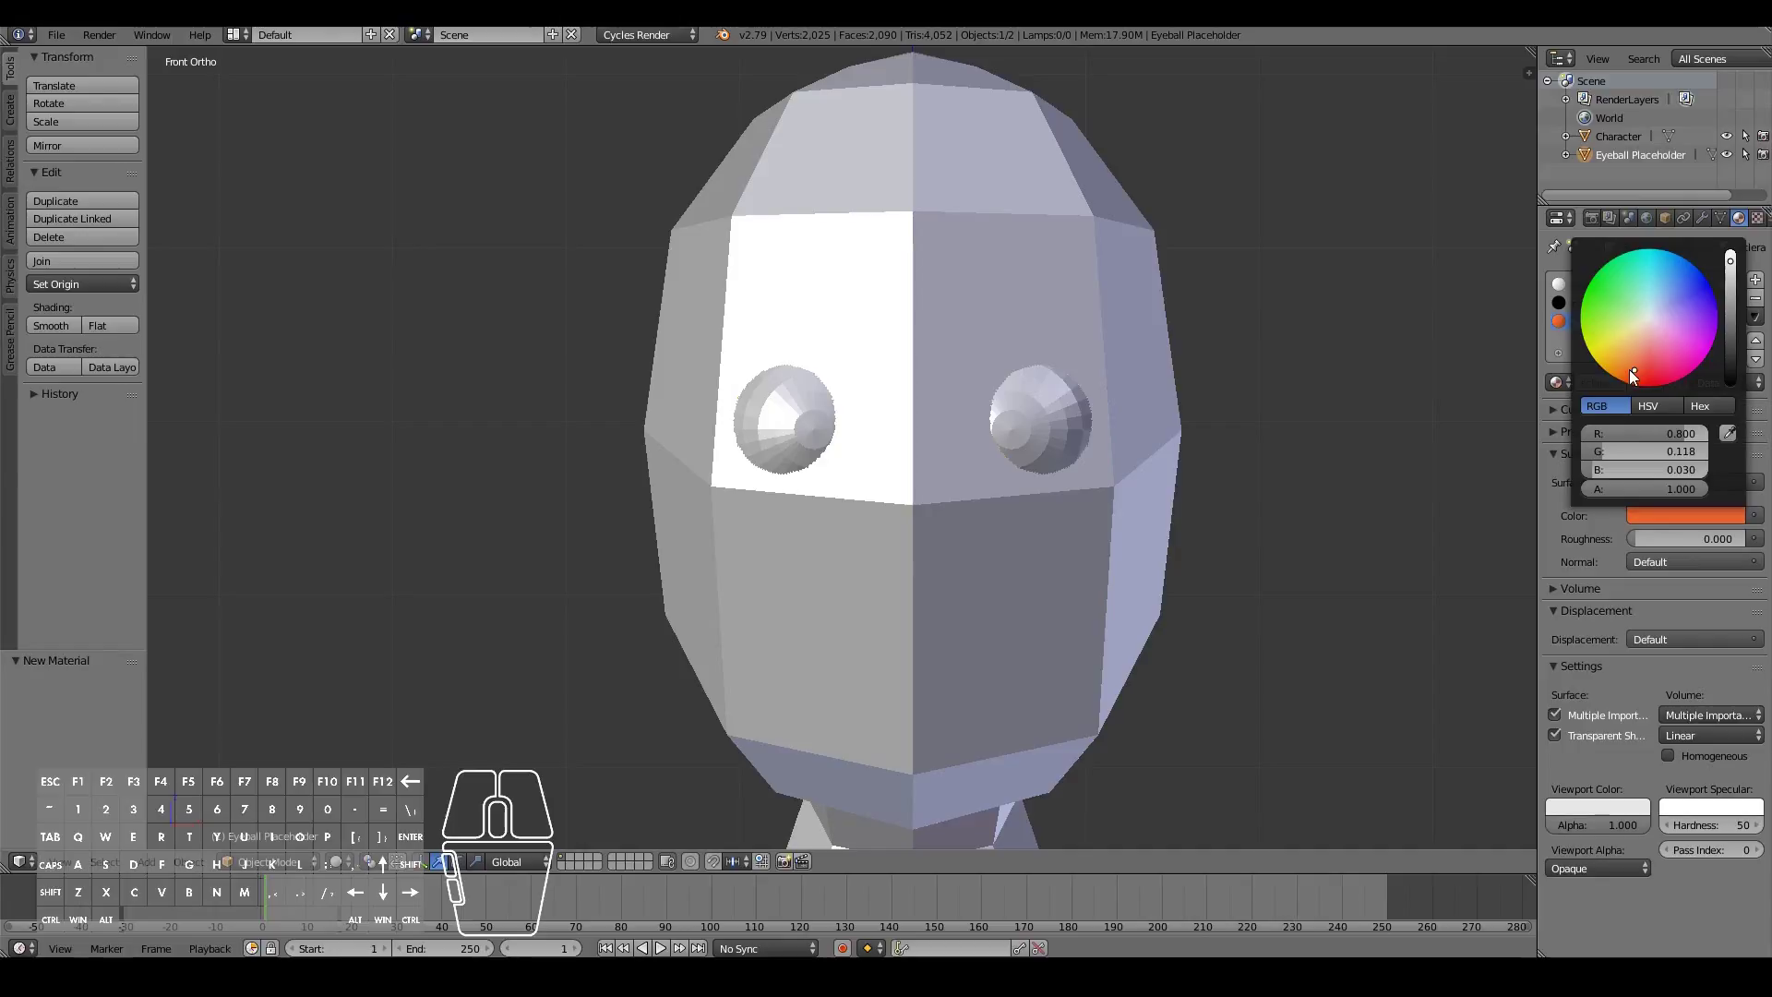
click(1730, 355)
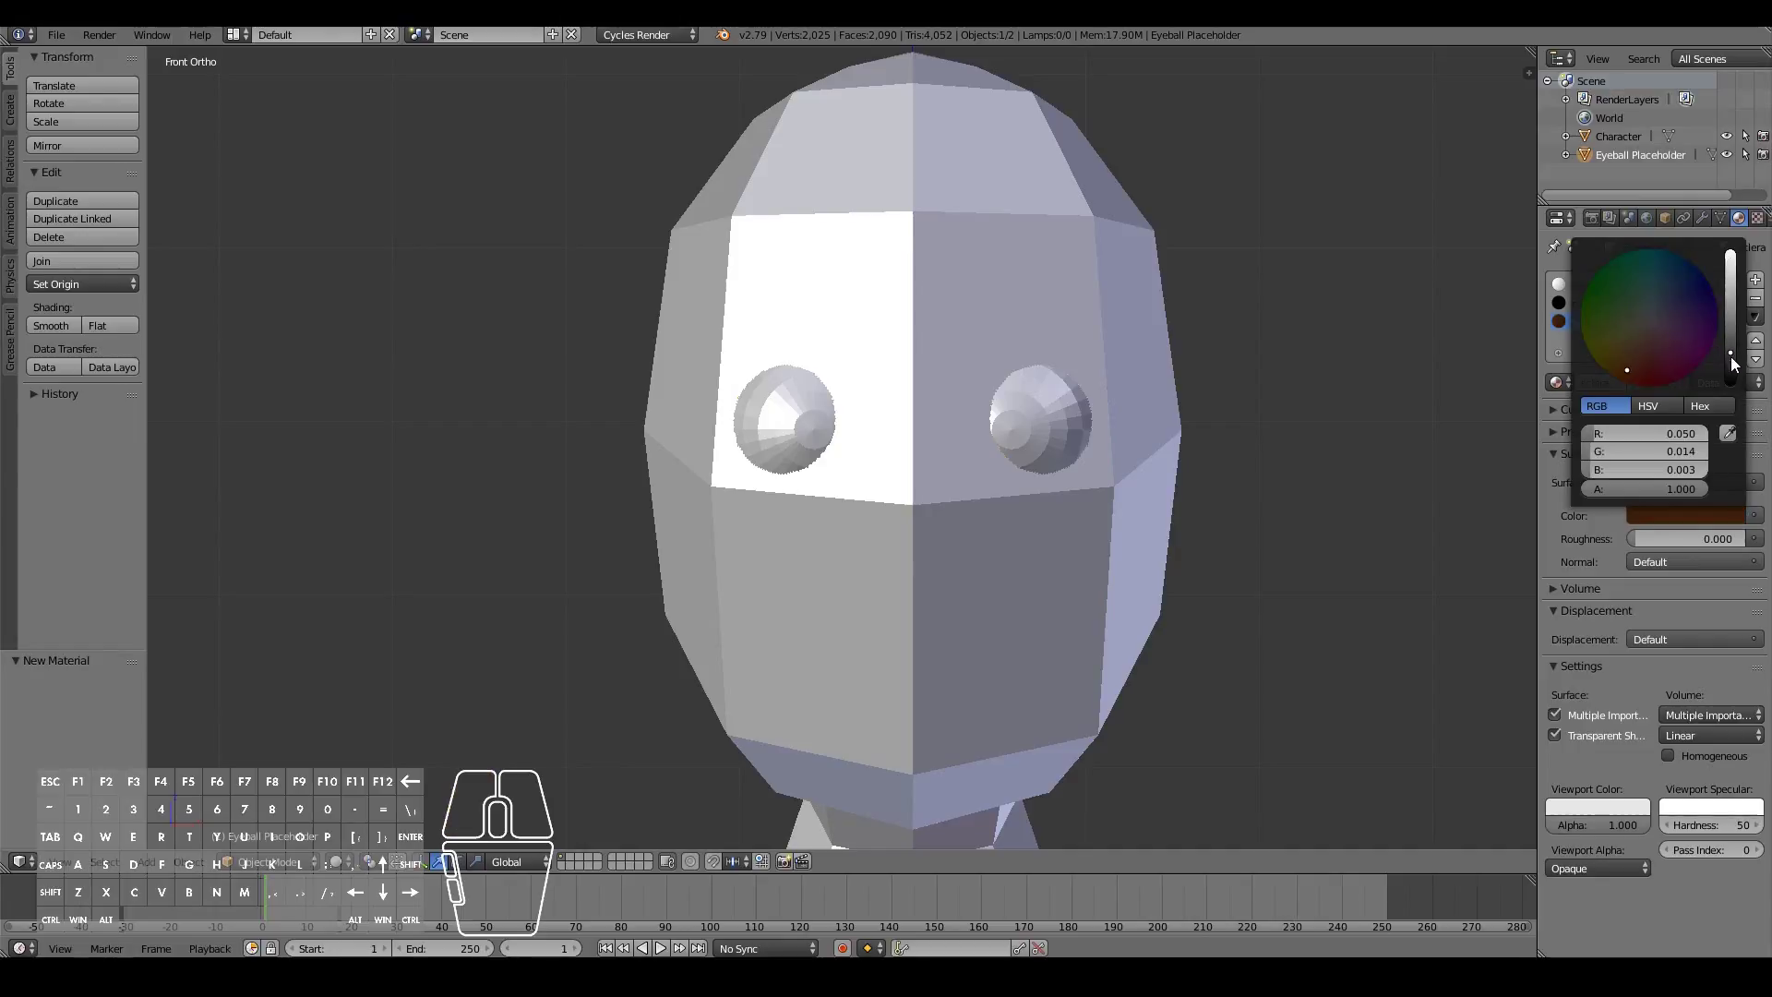
key(ctrl+c)
key(ctrl+v)
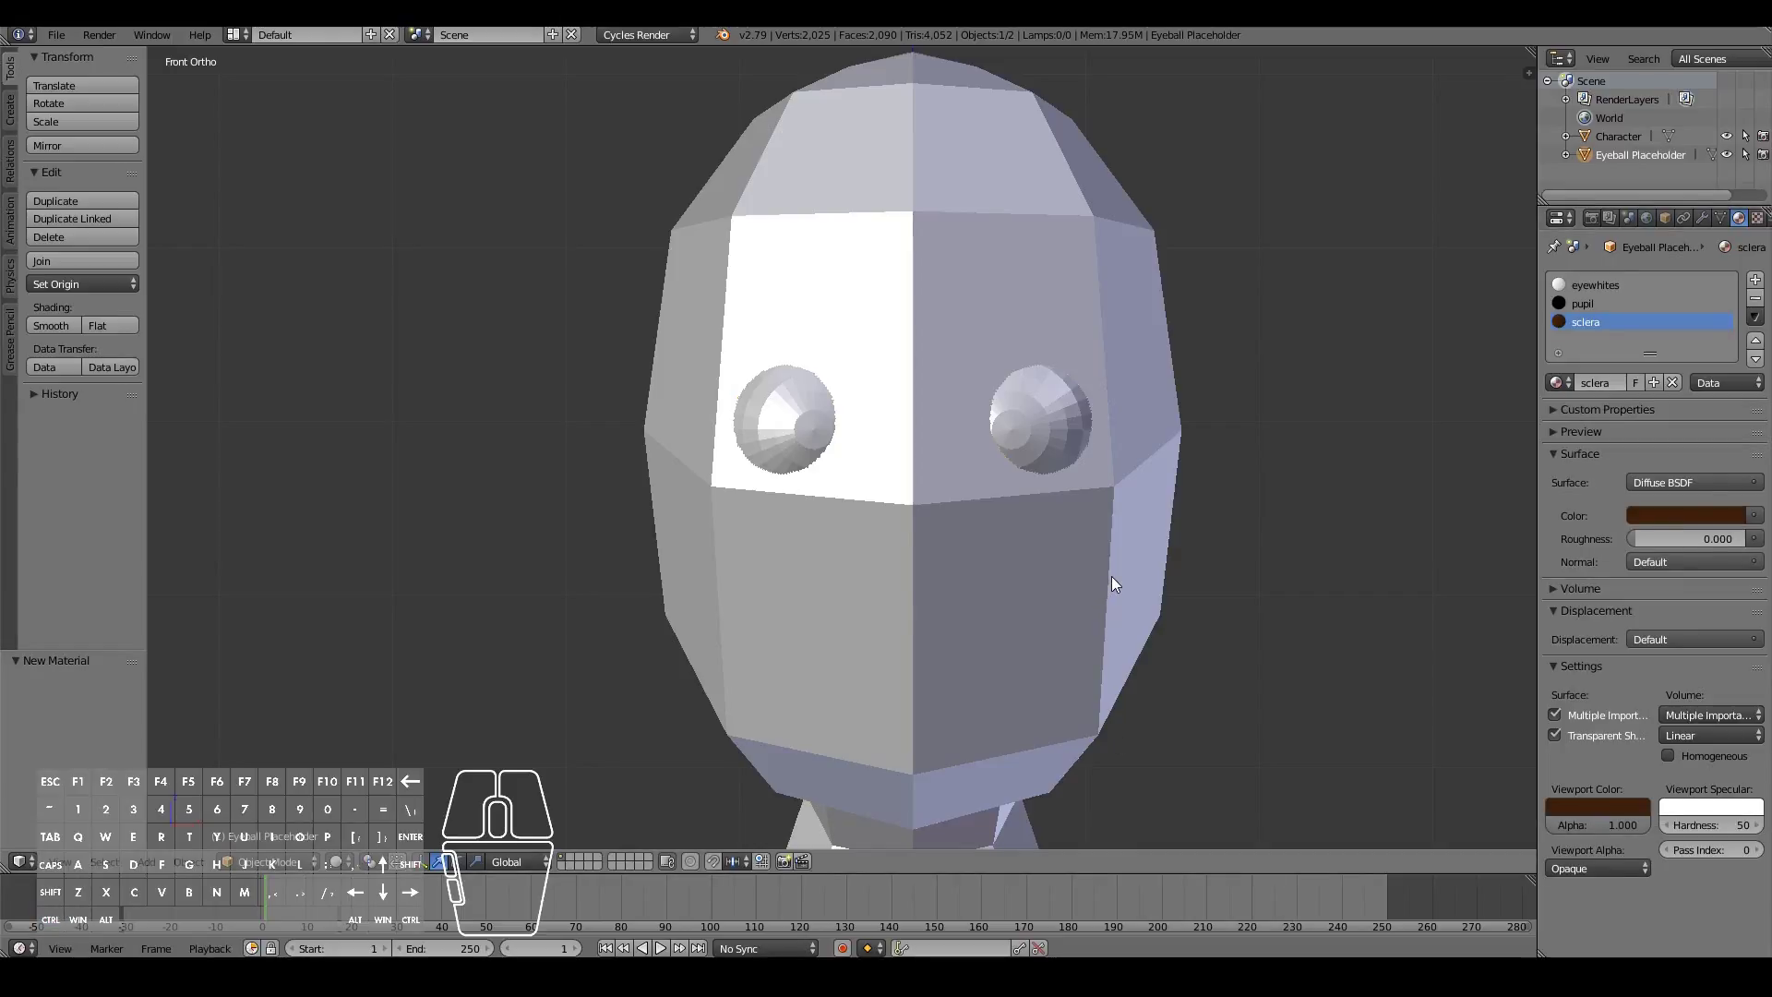
In Edit Mode, assign the pupil material to the ring of faces around the eyeball's front pole vertex
key(Tab)
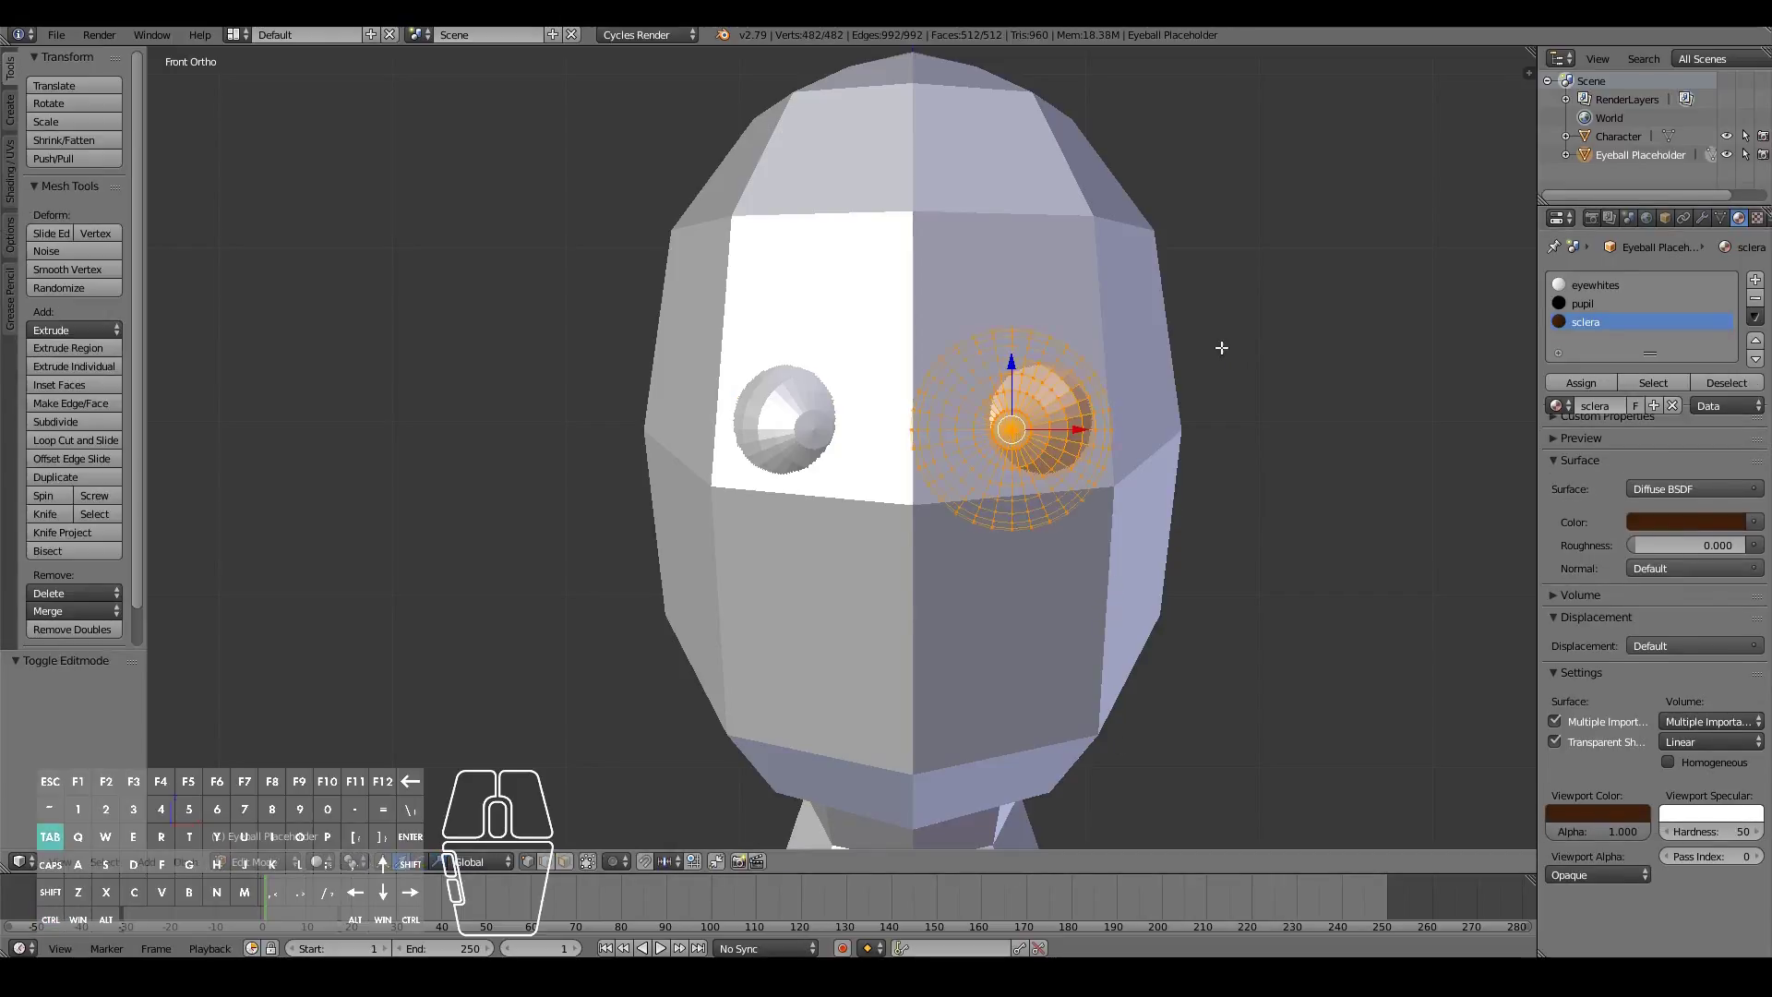
scroll(1141, 436, up, 2)
scroll(1141, 436, up, 2)
right_click(1191, 413)
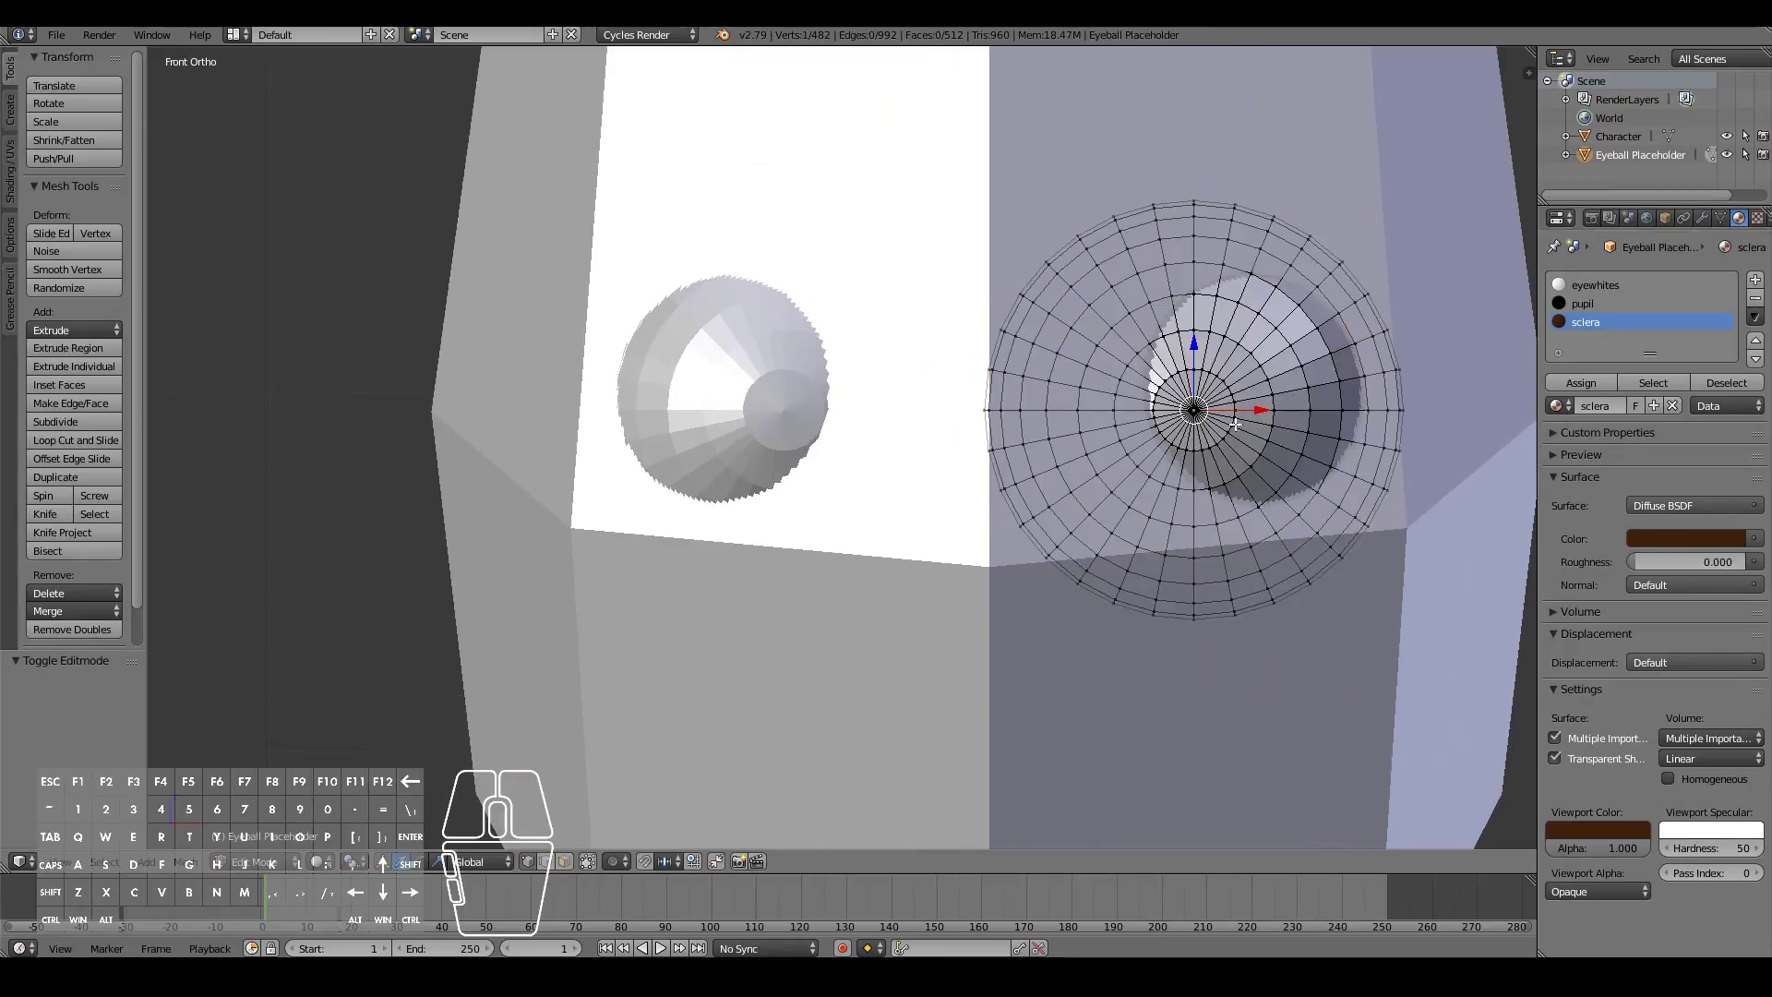
middle_drag(1242, 383, 1076, 404)
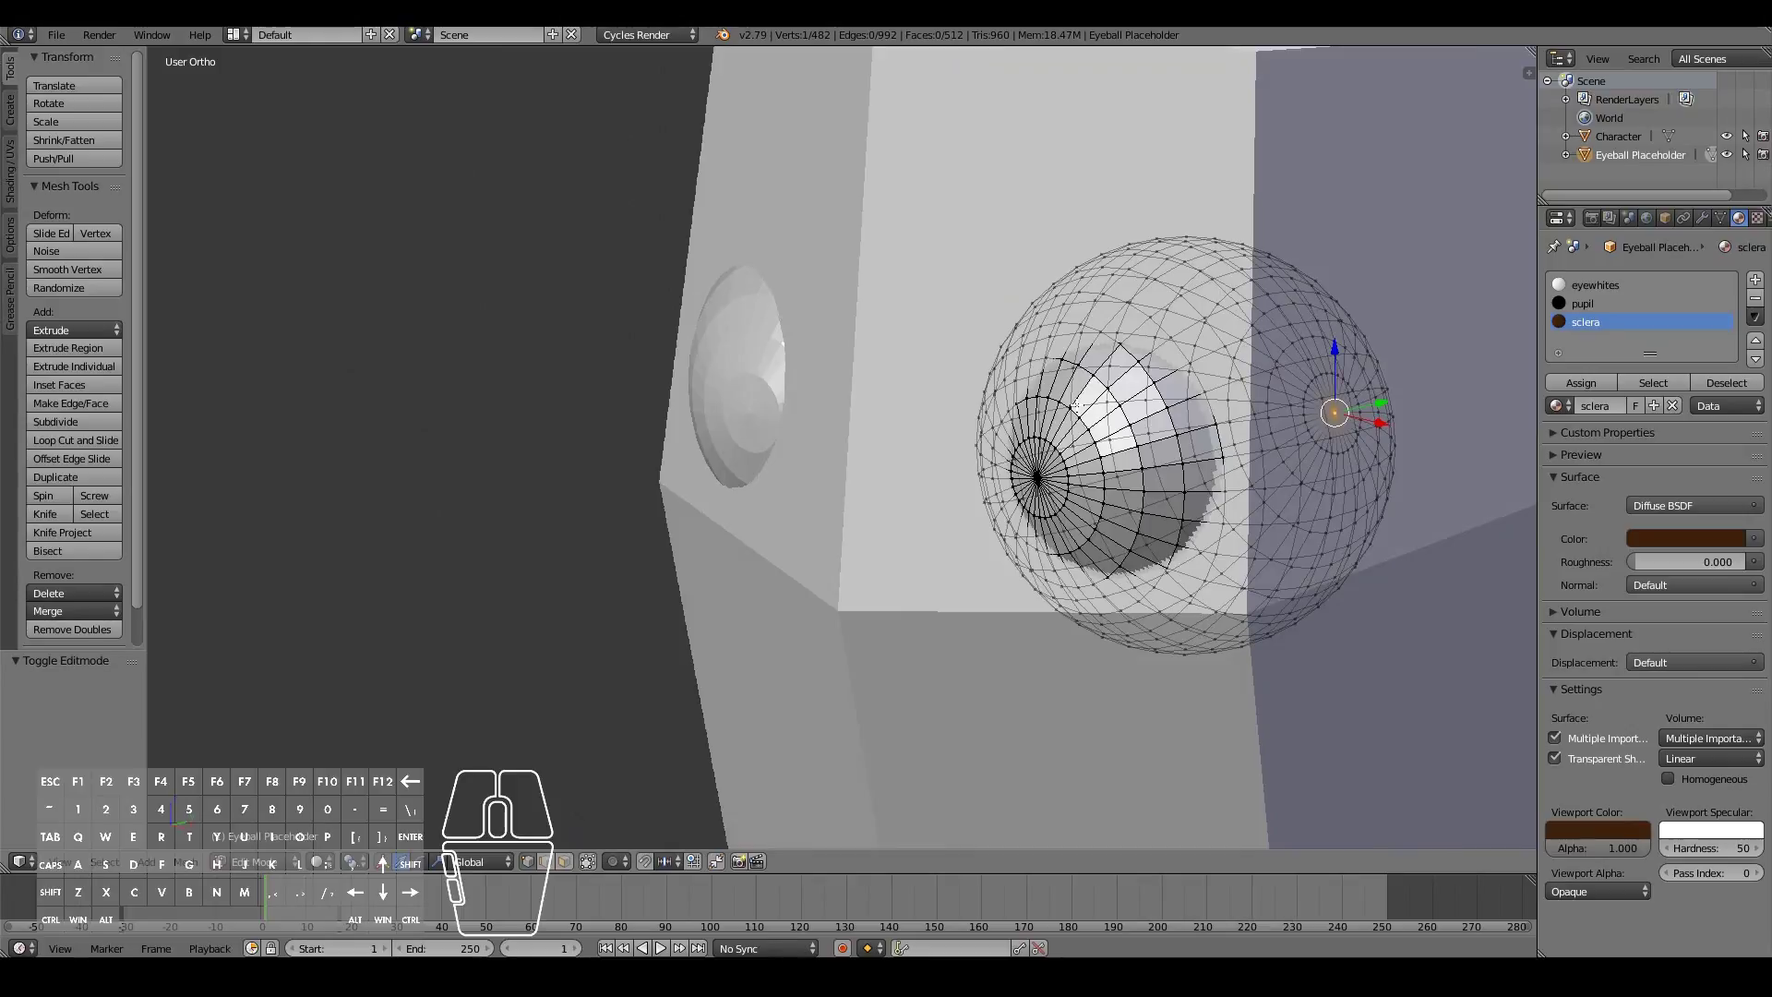
right_click(1037, 477)
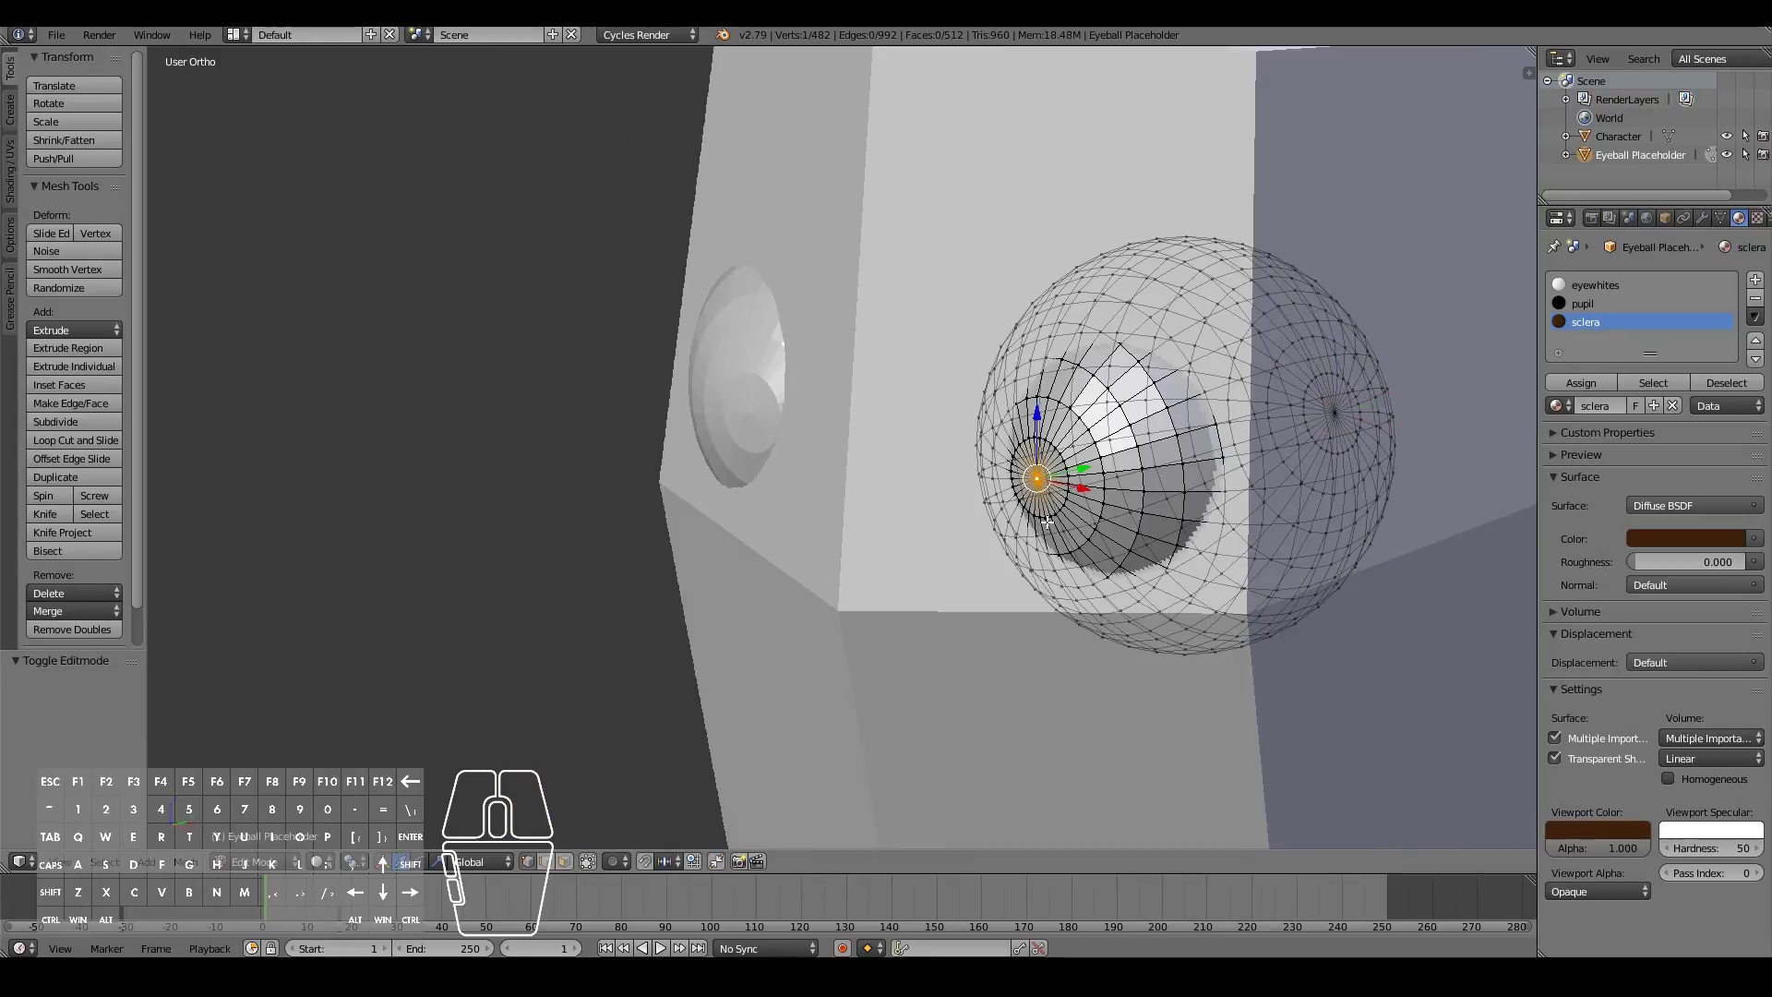
key(ctrl)
key(ctrl+KP_Add)
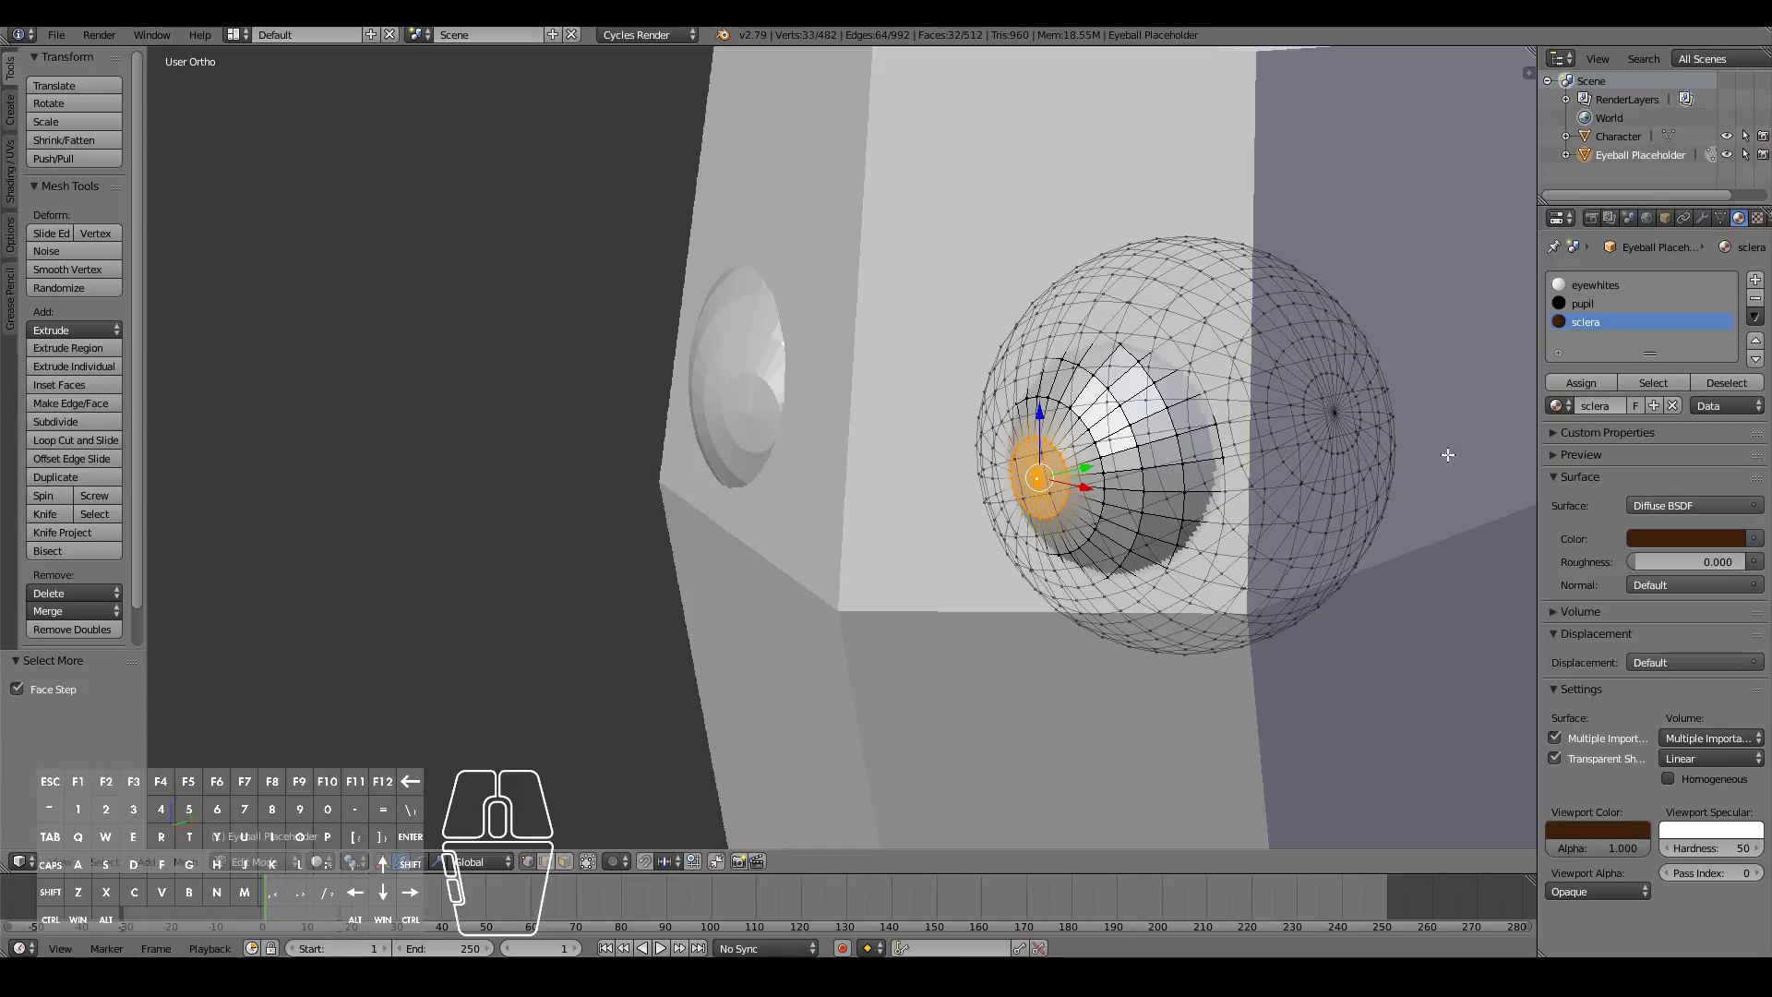
click(1591, 303)
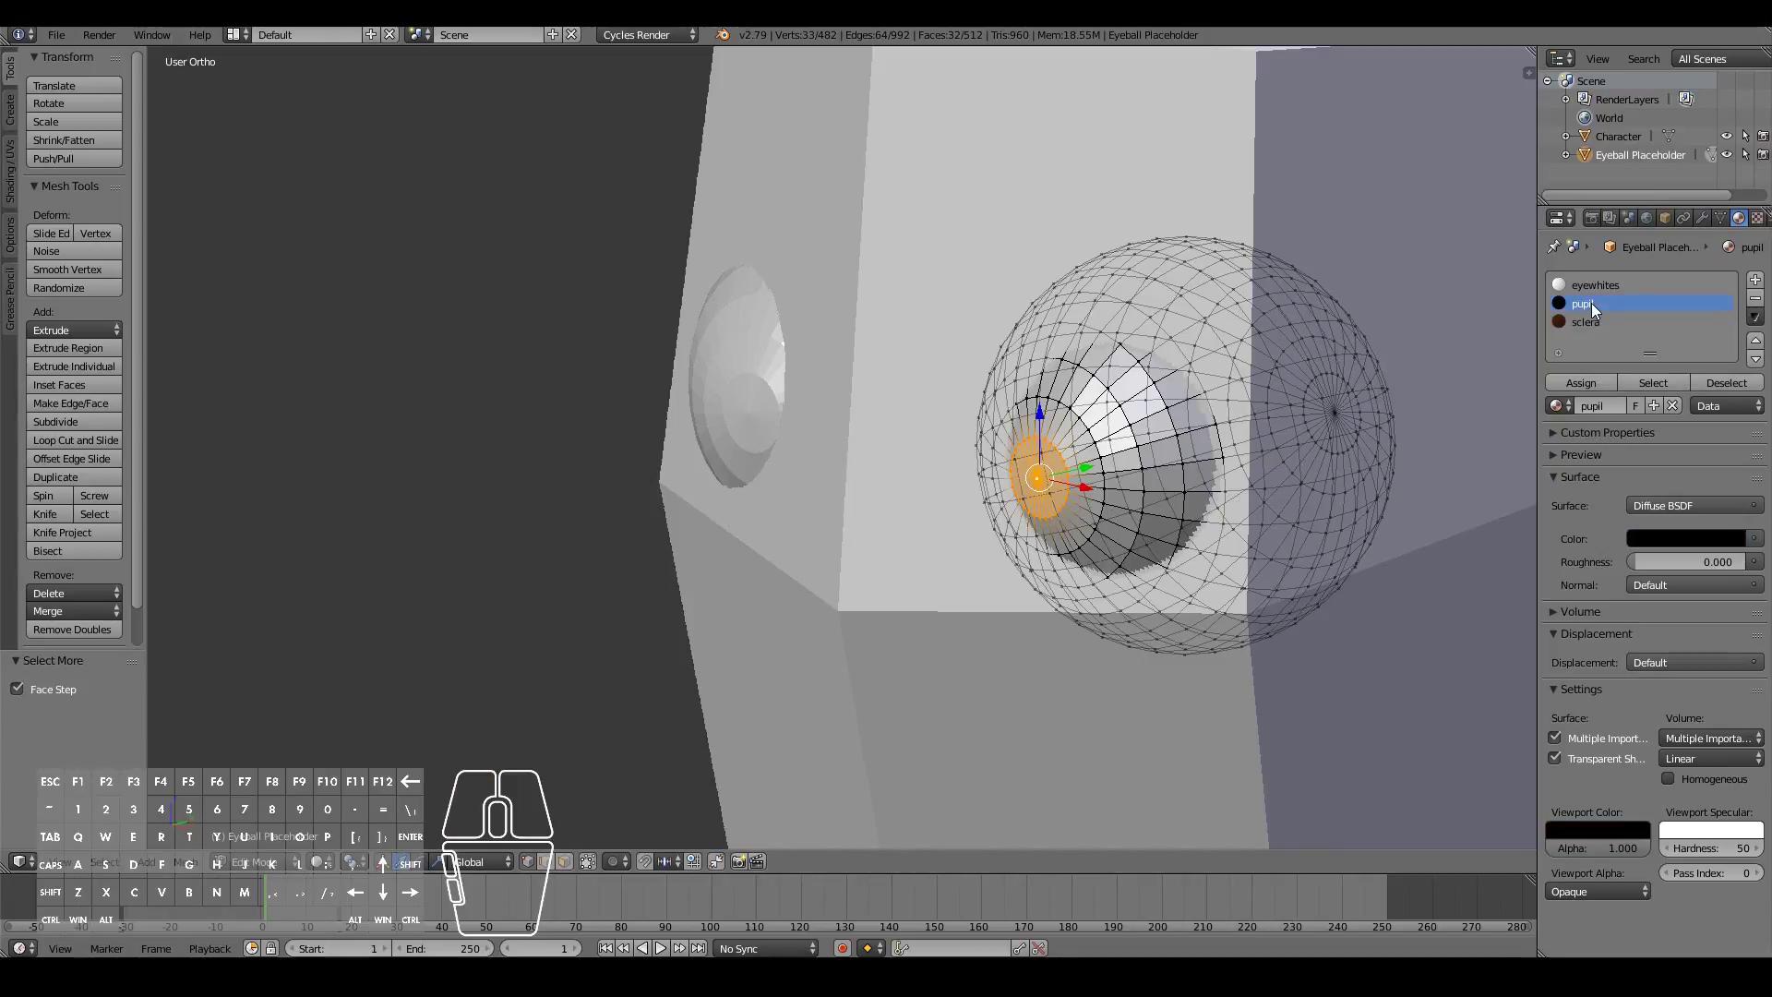
click(1582, 379)
Select the edge loop around the pupil plus the next loop outward and assign the sclera material to the faces between them
middle_drag(856, 669, 906, 542)
scroll(1041, 474, up, 2)
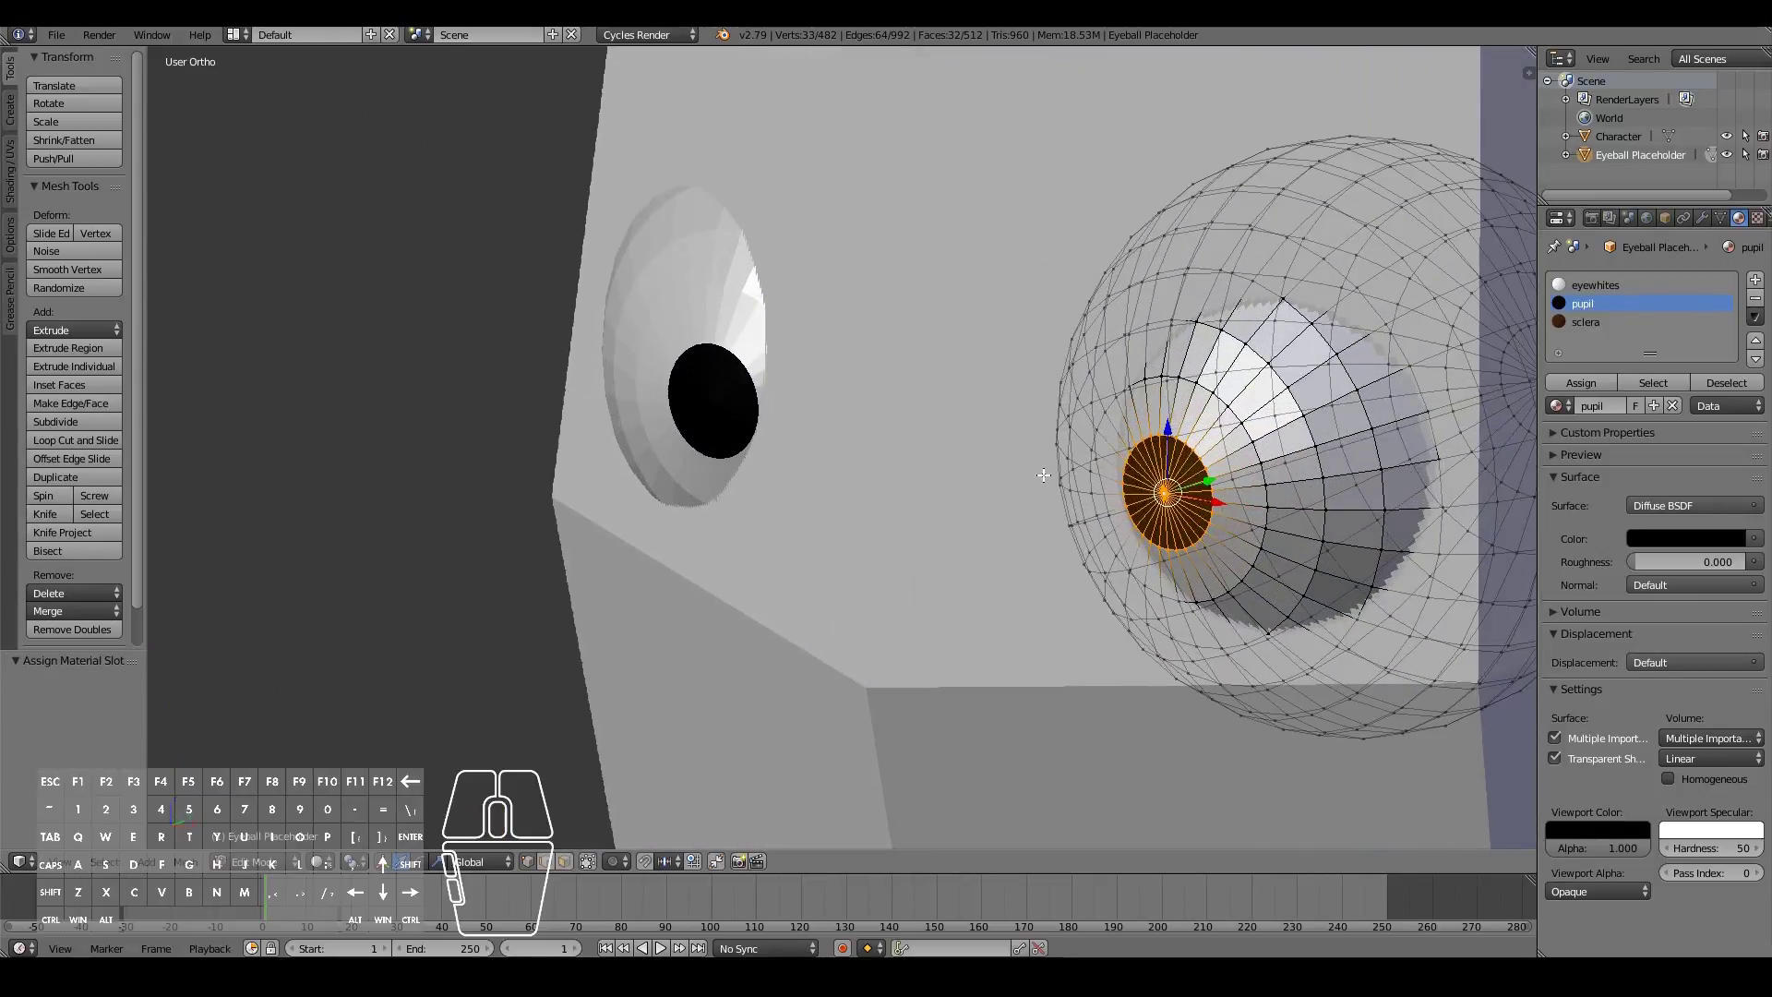
alt+right_click(1167, 440)
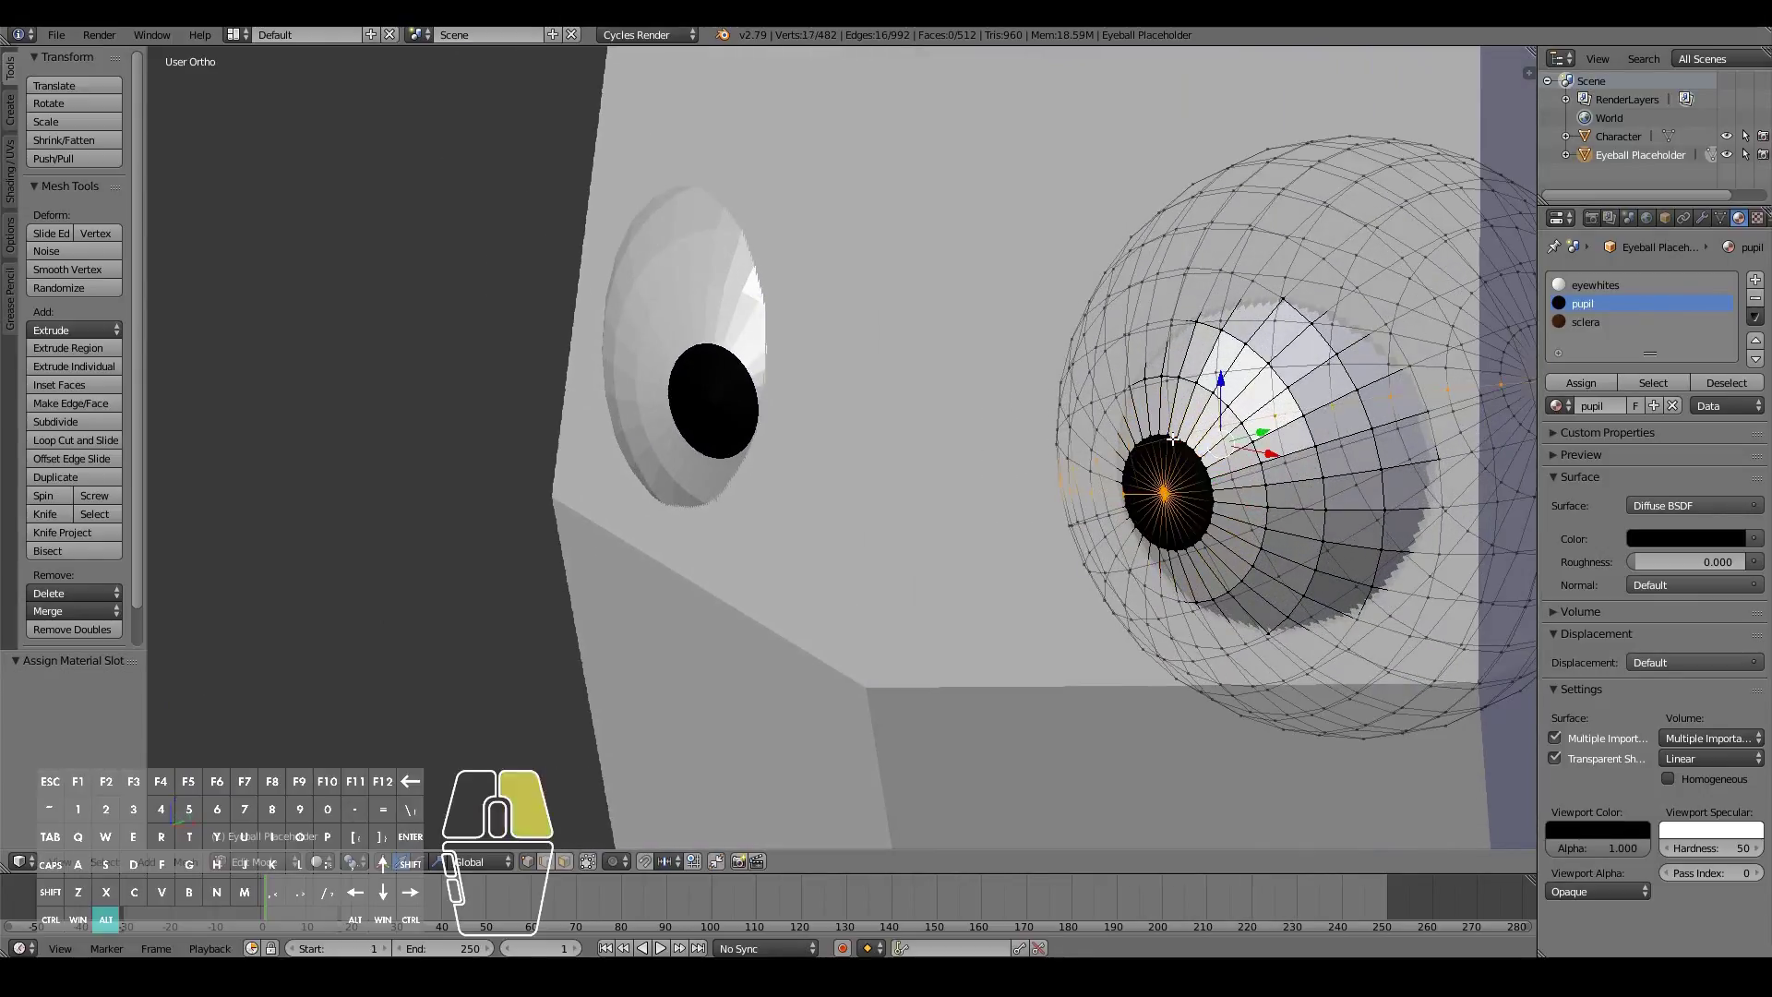
alt+right_click(1167, 437)
alt+right_click(1171, 437)
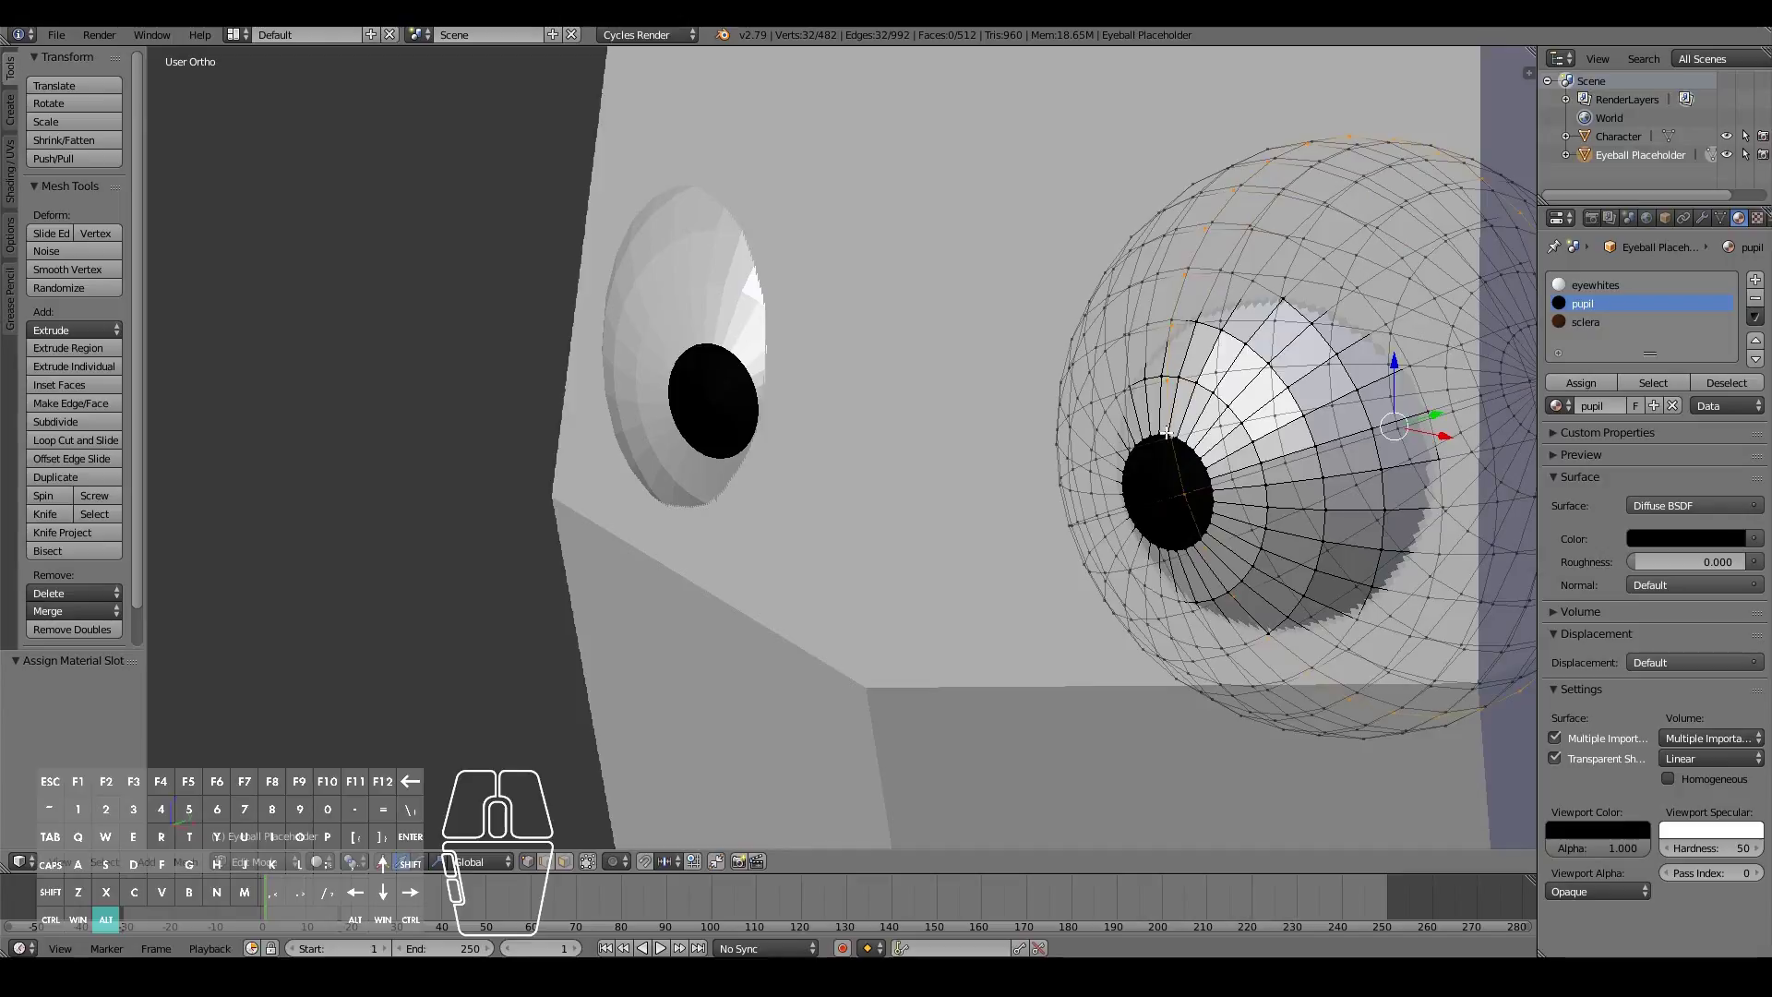
alt+right_click(1166, 443)
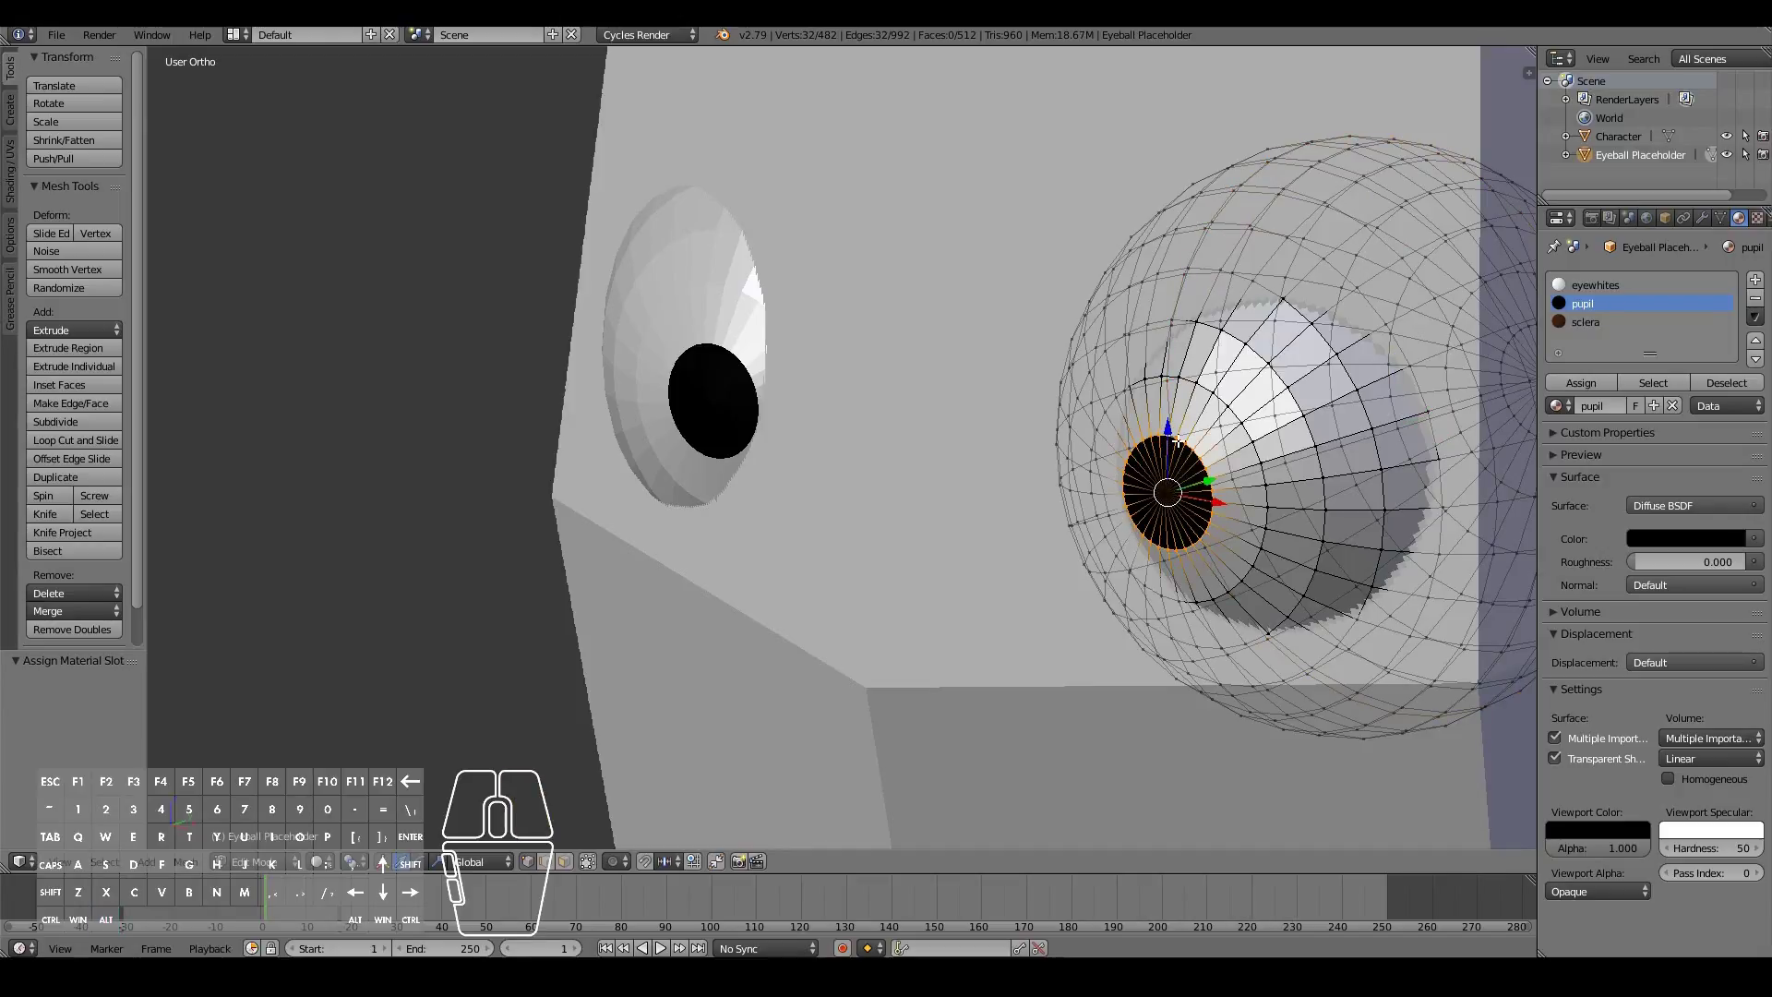
alt+shift+right_click(1169, 376)
middle_drag(1205, 527, 1297, 538)
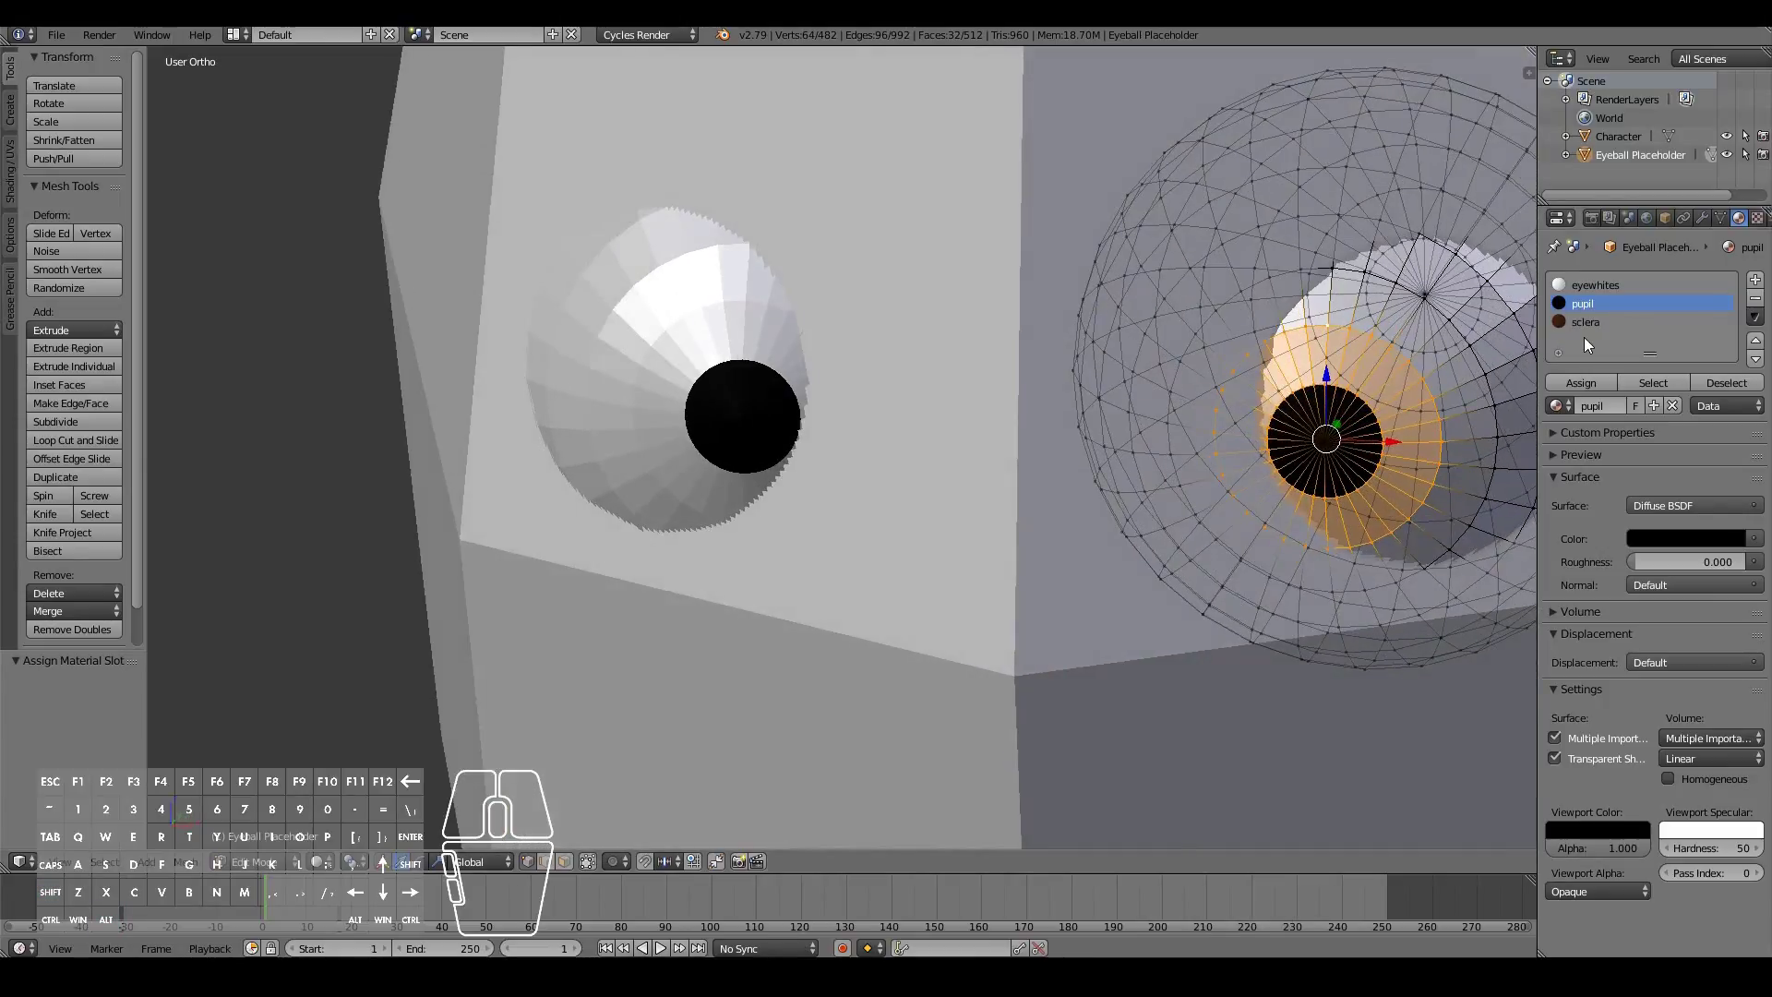
click(1596, 321)
click(1578, 381)
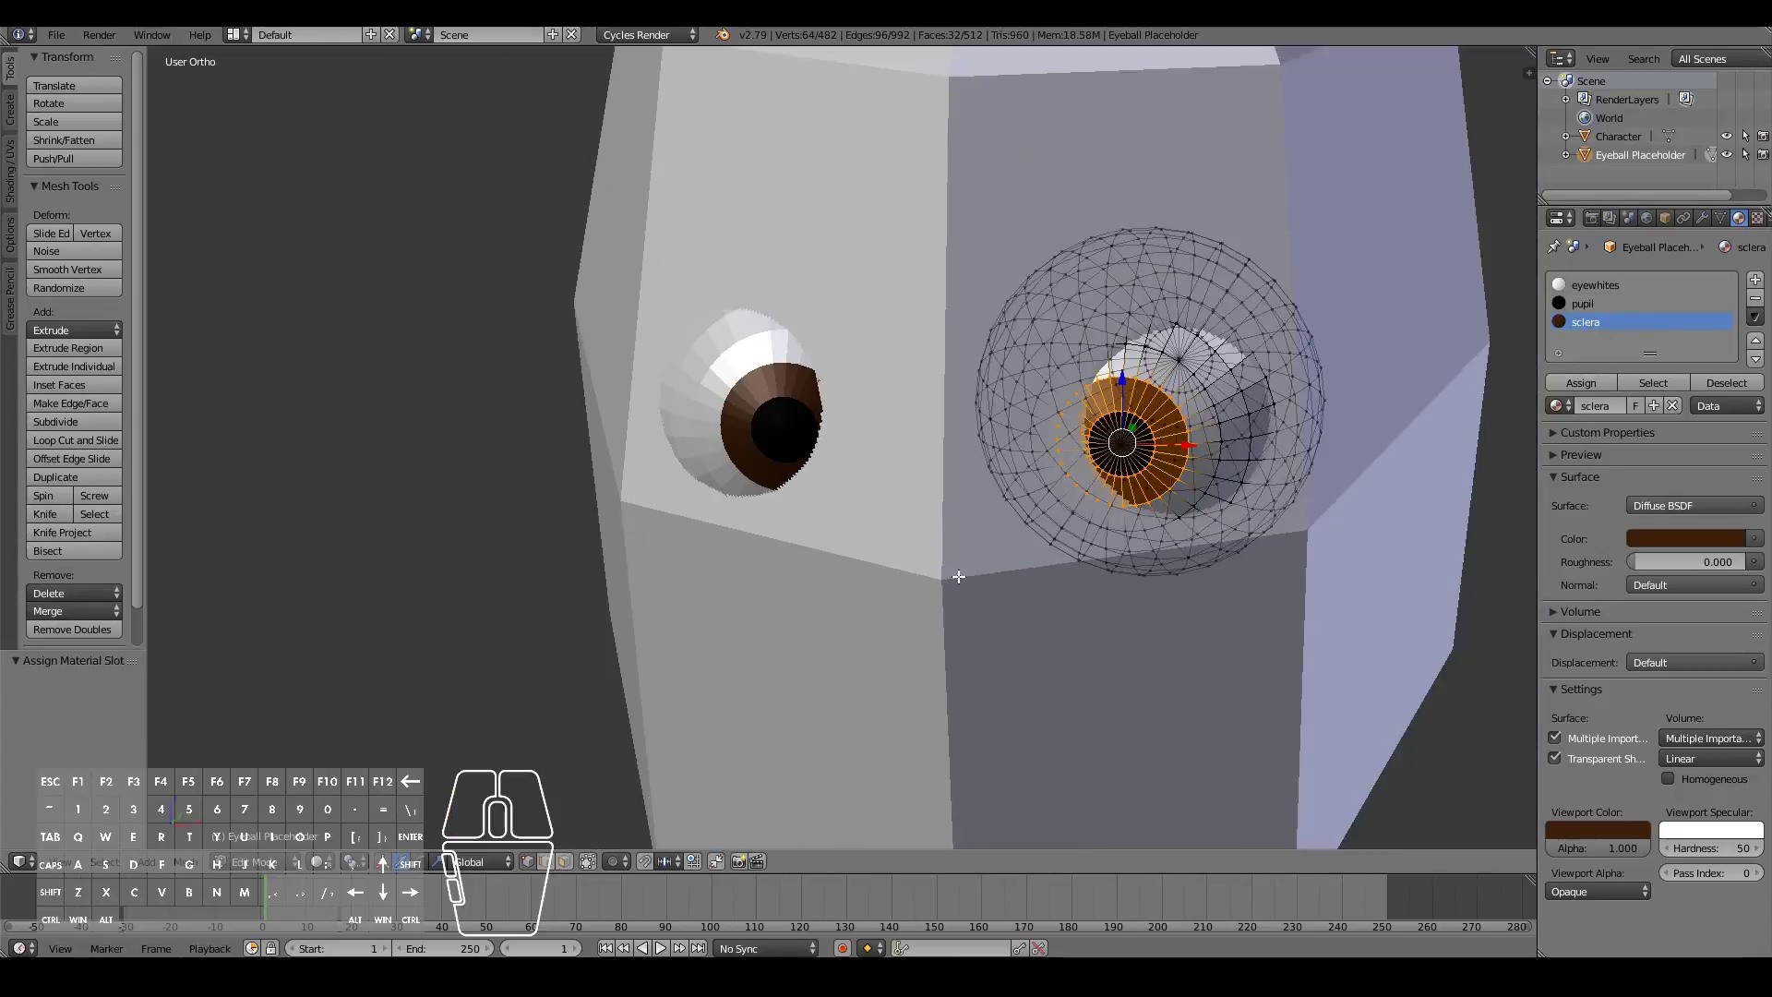
Return the eyeball to Object Mode and give it smooth shading
key(KP_1)
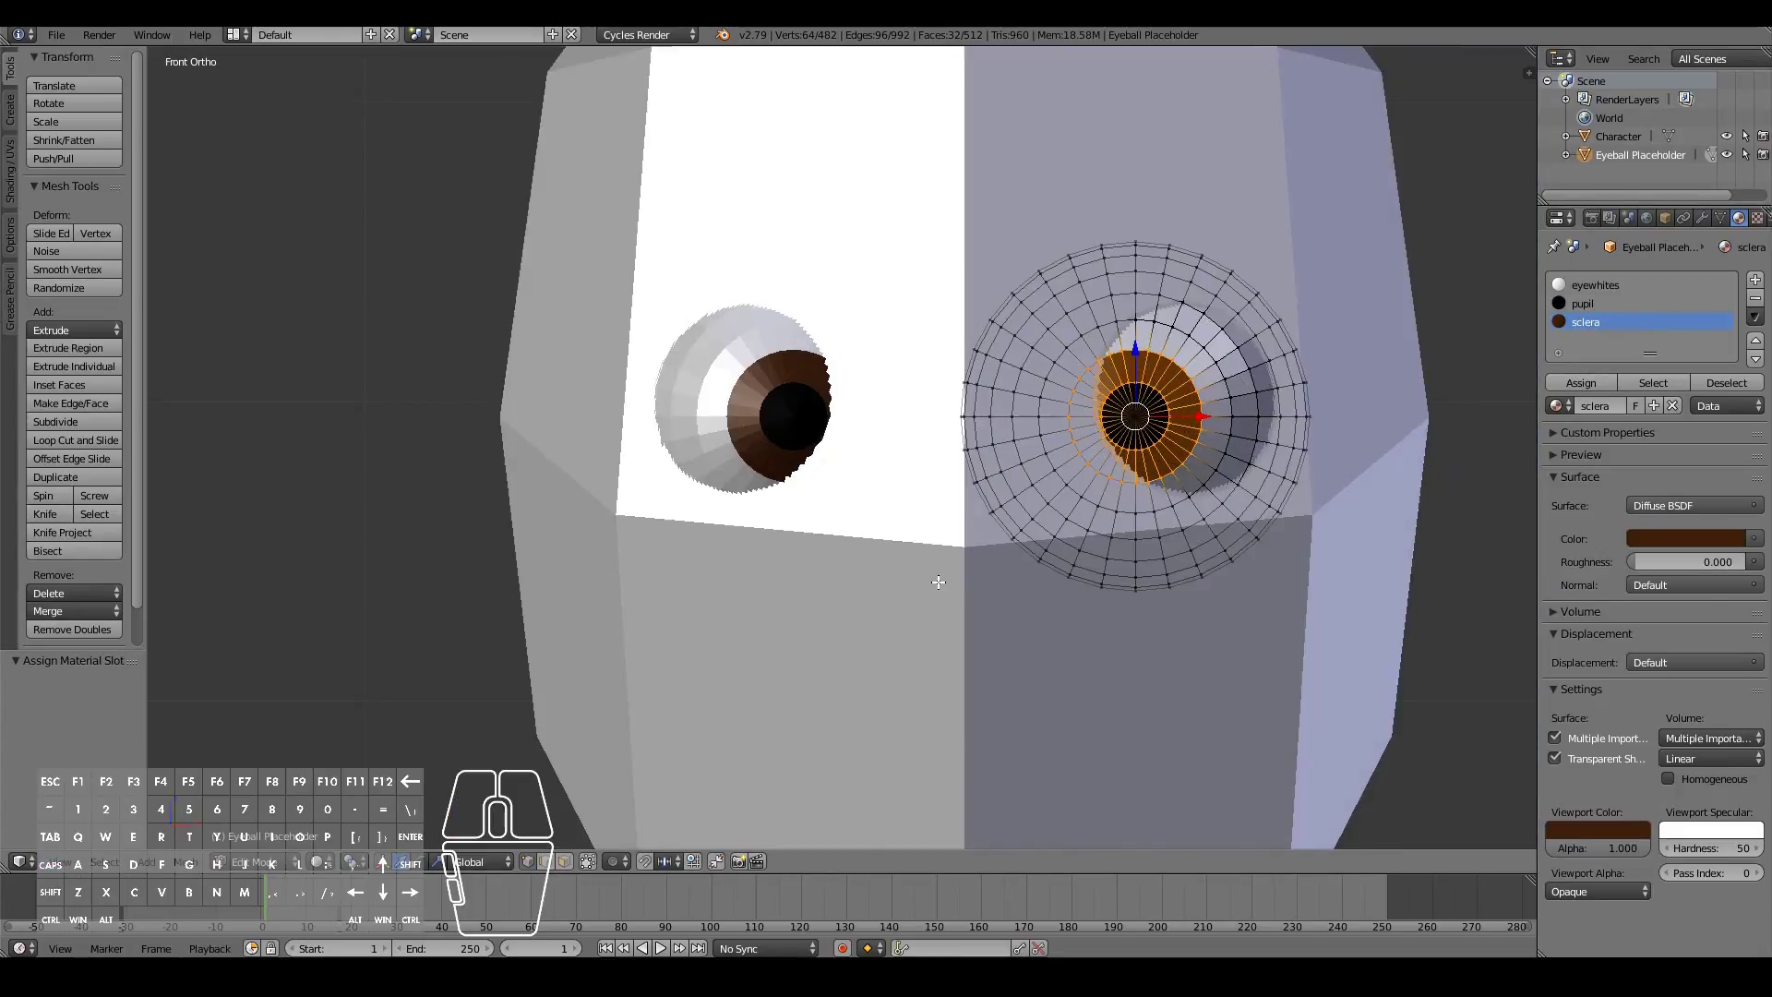
key(Tab)
scroll(937, 581, down, 1)
scroll(935, 581, up, 1)
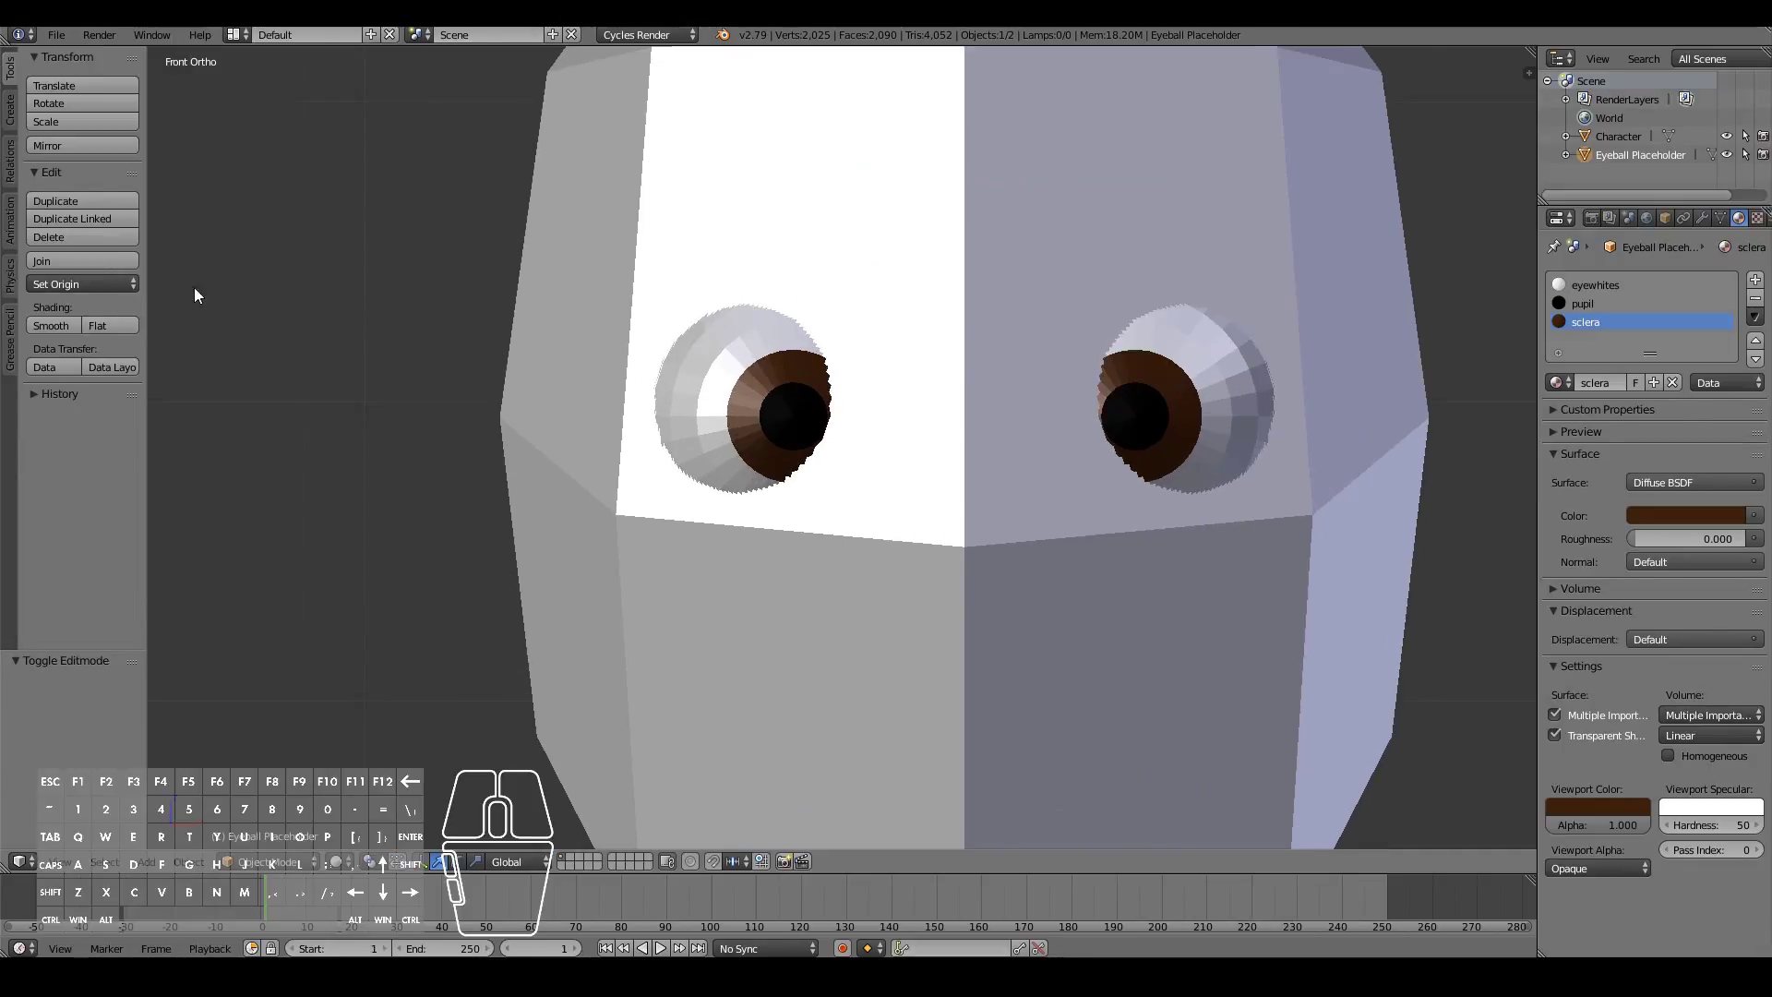
click(57, 321)
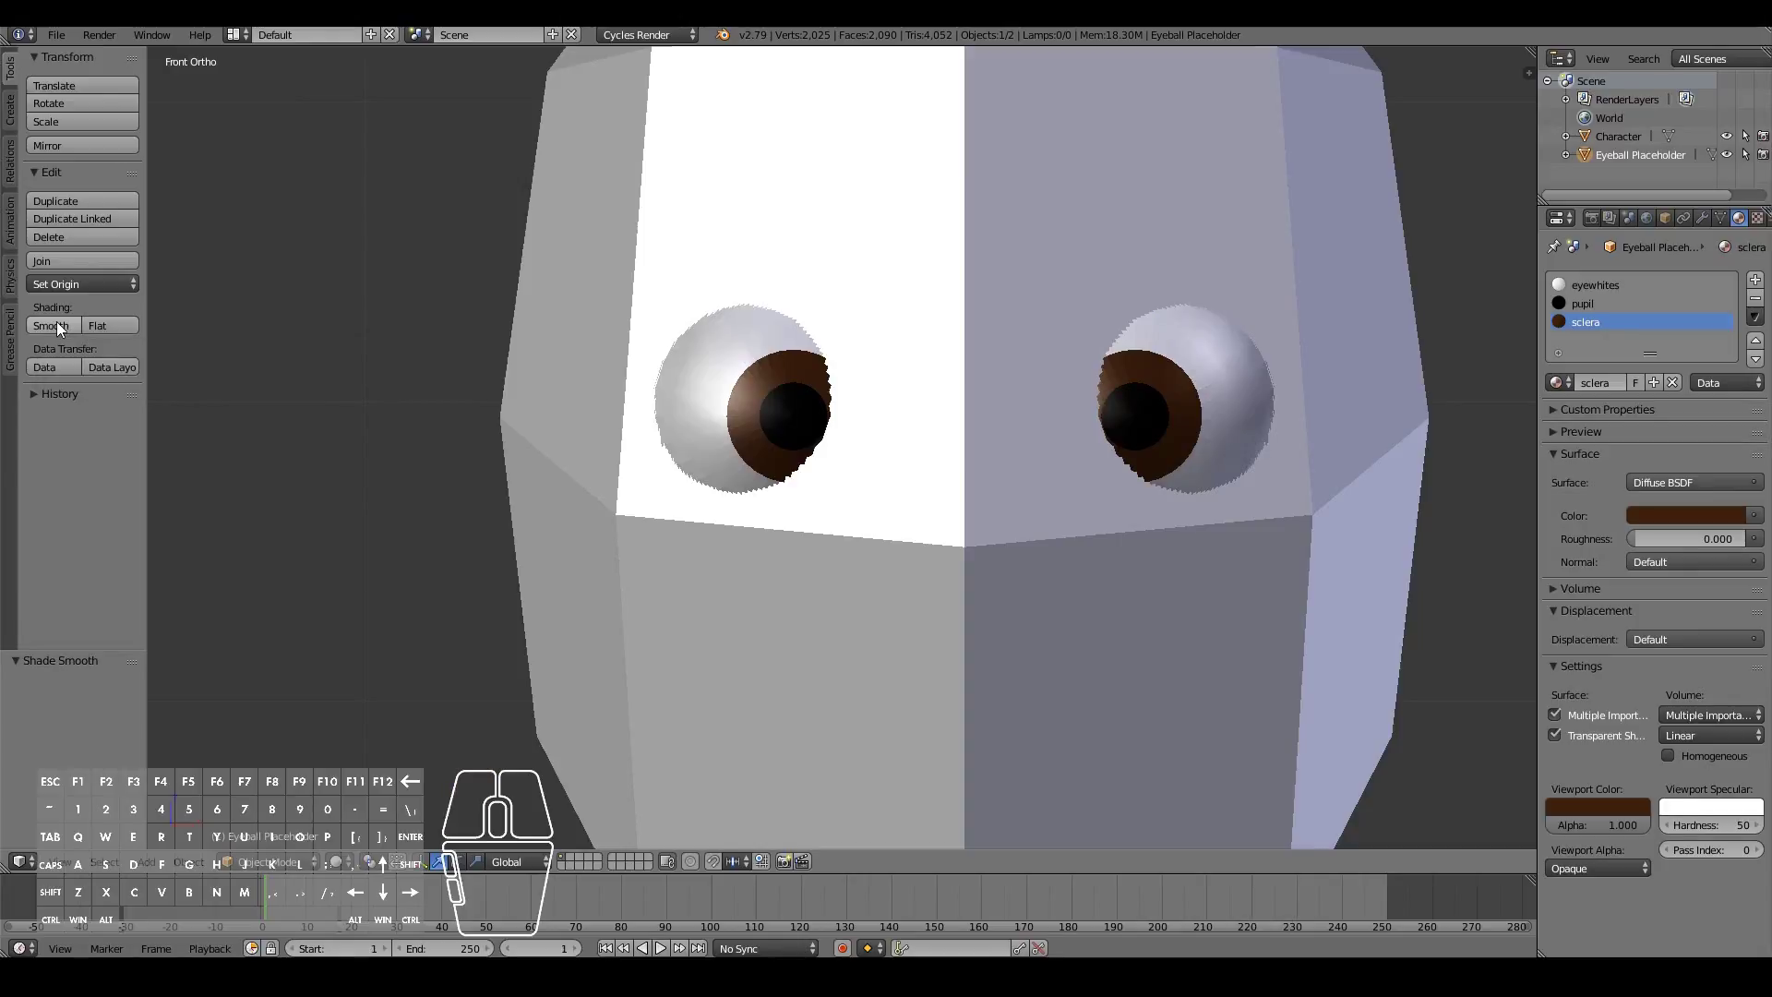
Examine the smooth-shaded eyes on the head up close, from an angle and from a distance
scroll(1011, 559, down, 3)
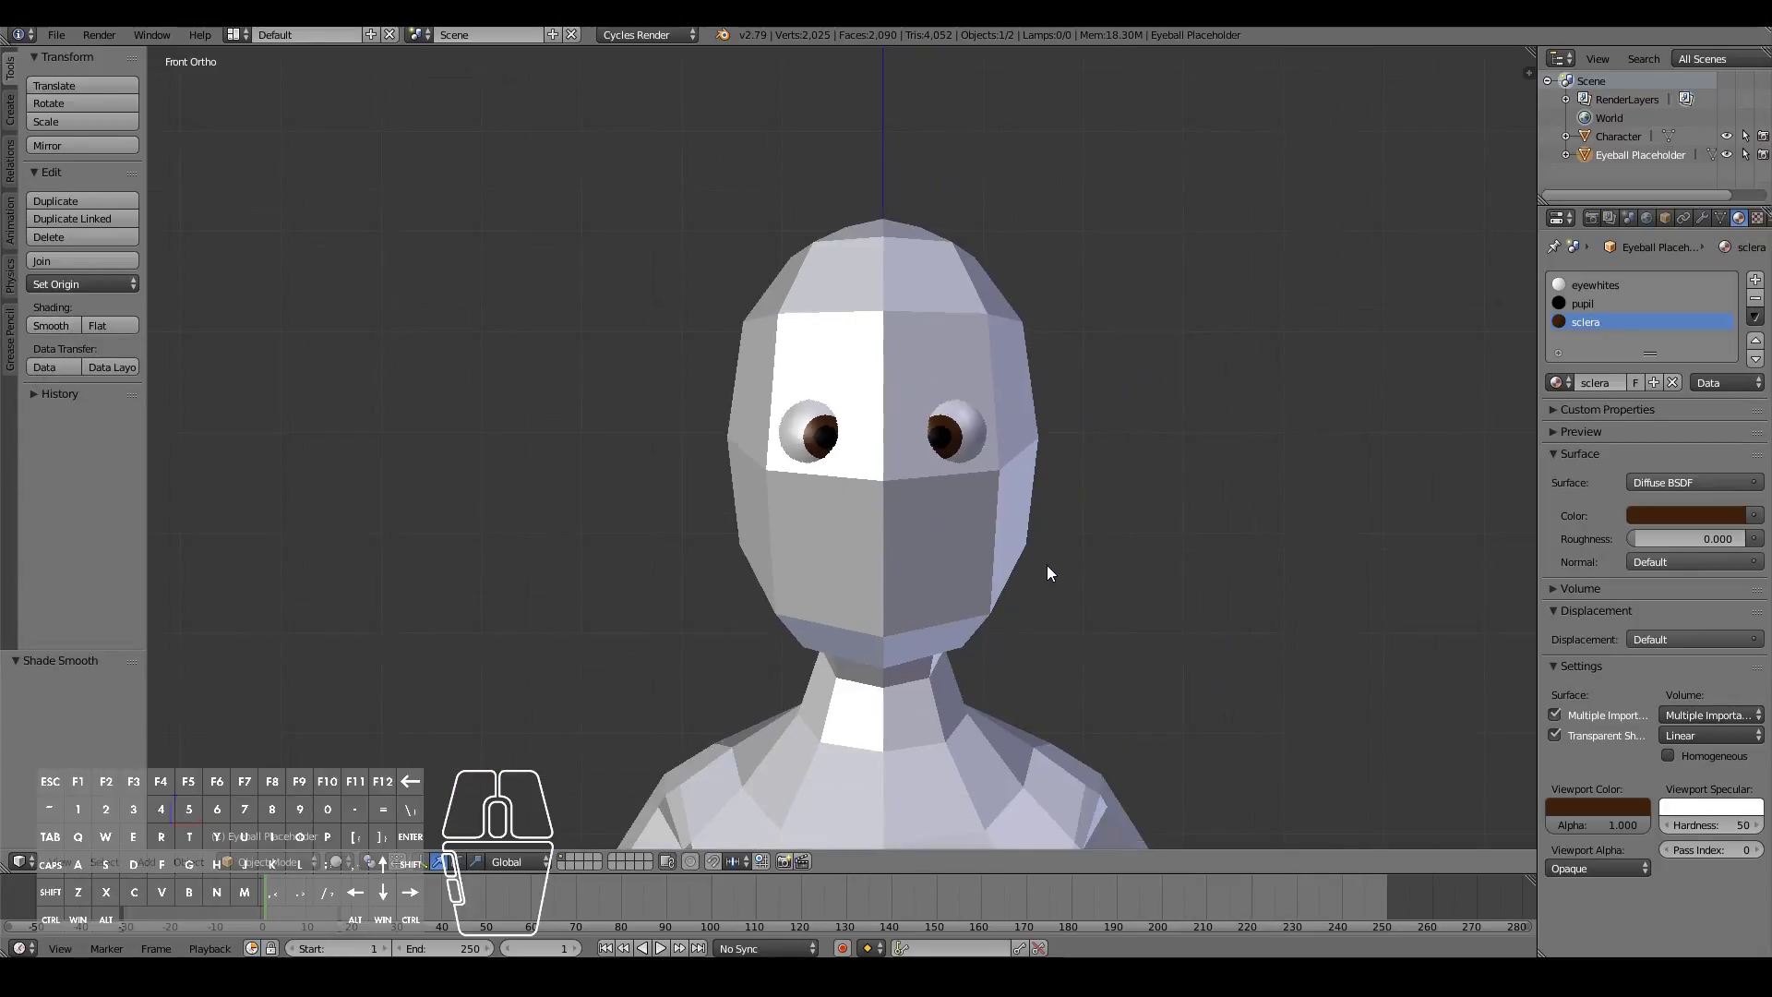
scroll(1046, 566, up, 5)
middle_drag(1049, 567, 1167, 582)
scroll(1167, 581, down, 5)
key(KP_1)
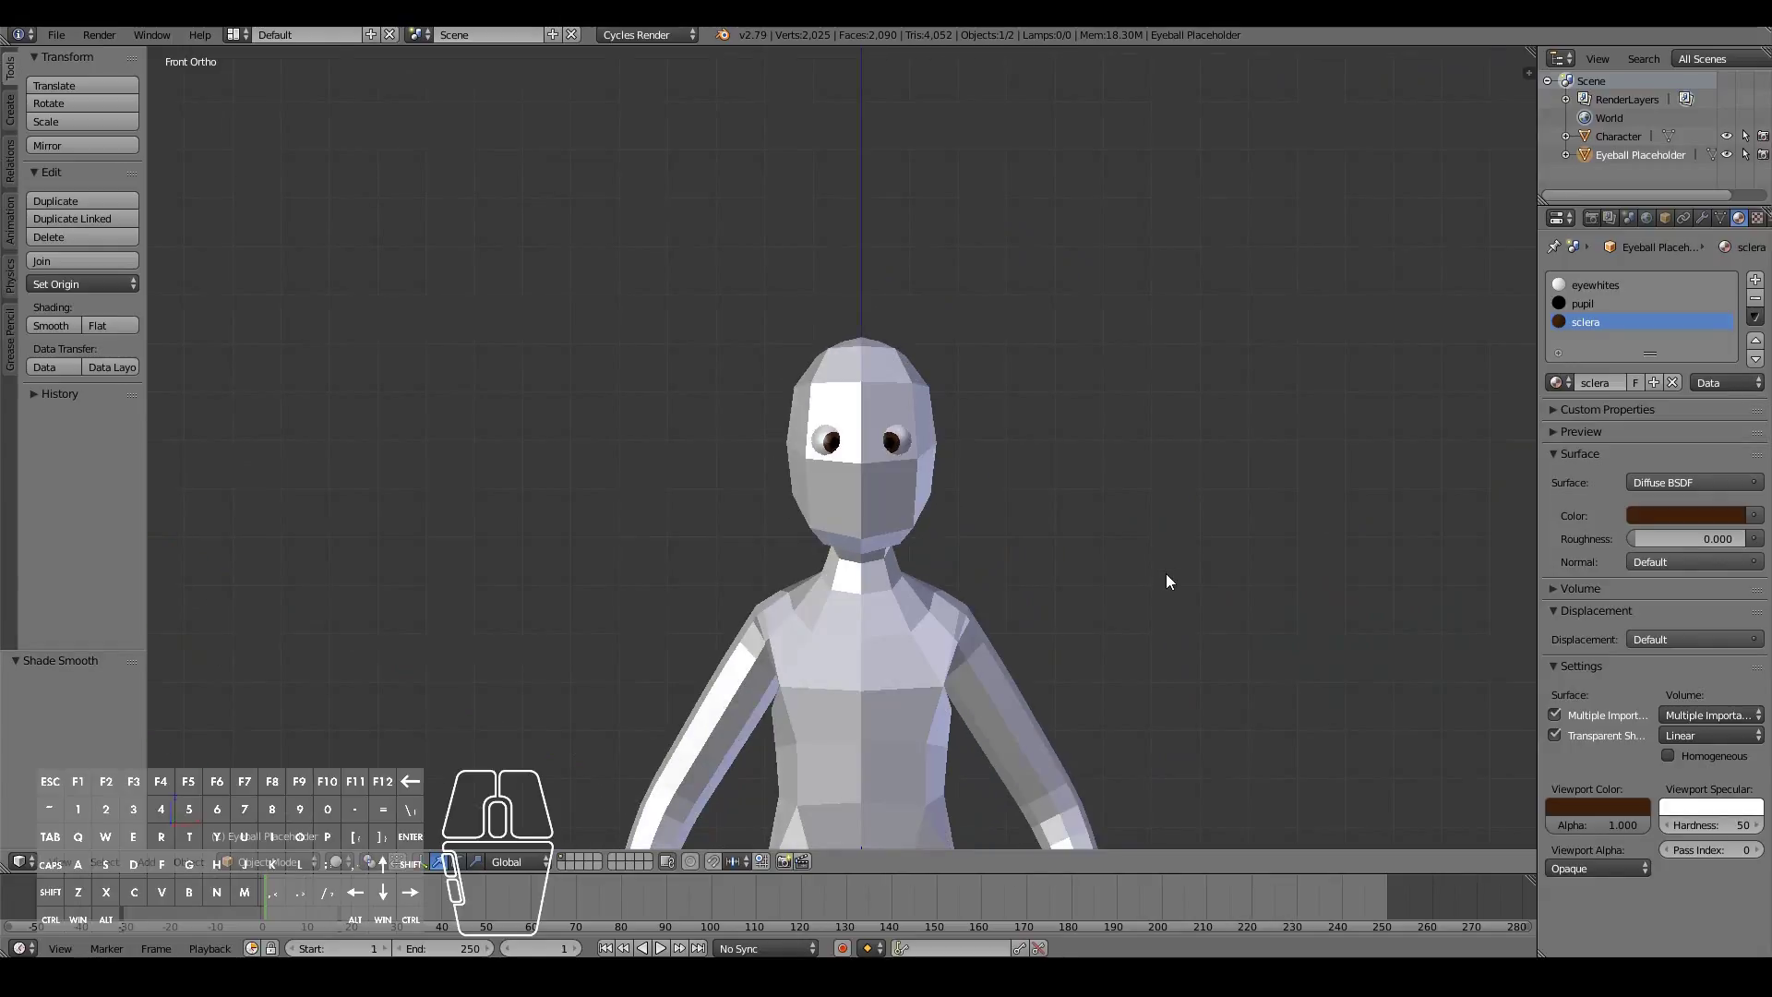
scroll(1133, 599, down, 5)
scroll(1133, 596, up, 10)
Select the character mesh, switch it to Sculpt Mode and turn on dynamic topology
right_click(1021, 572)
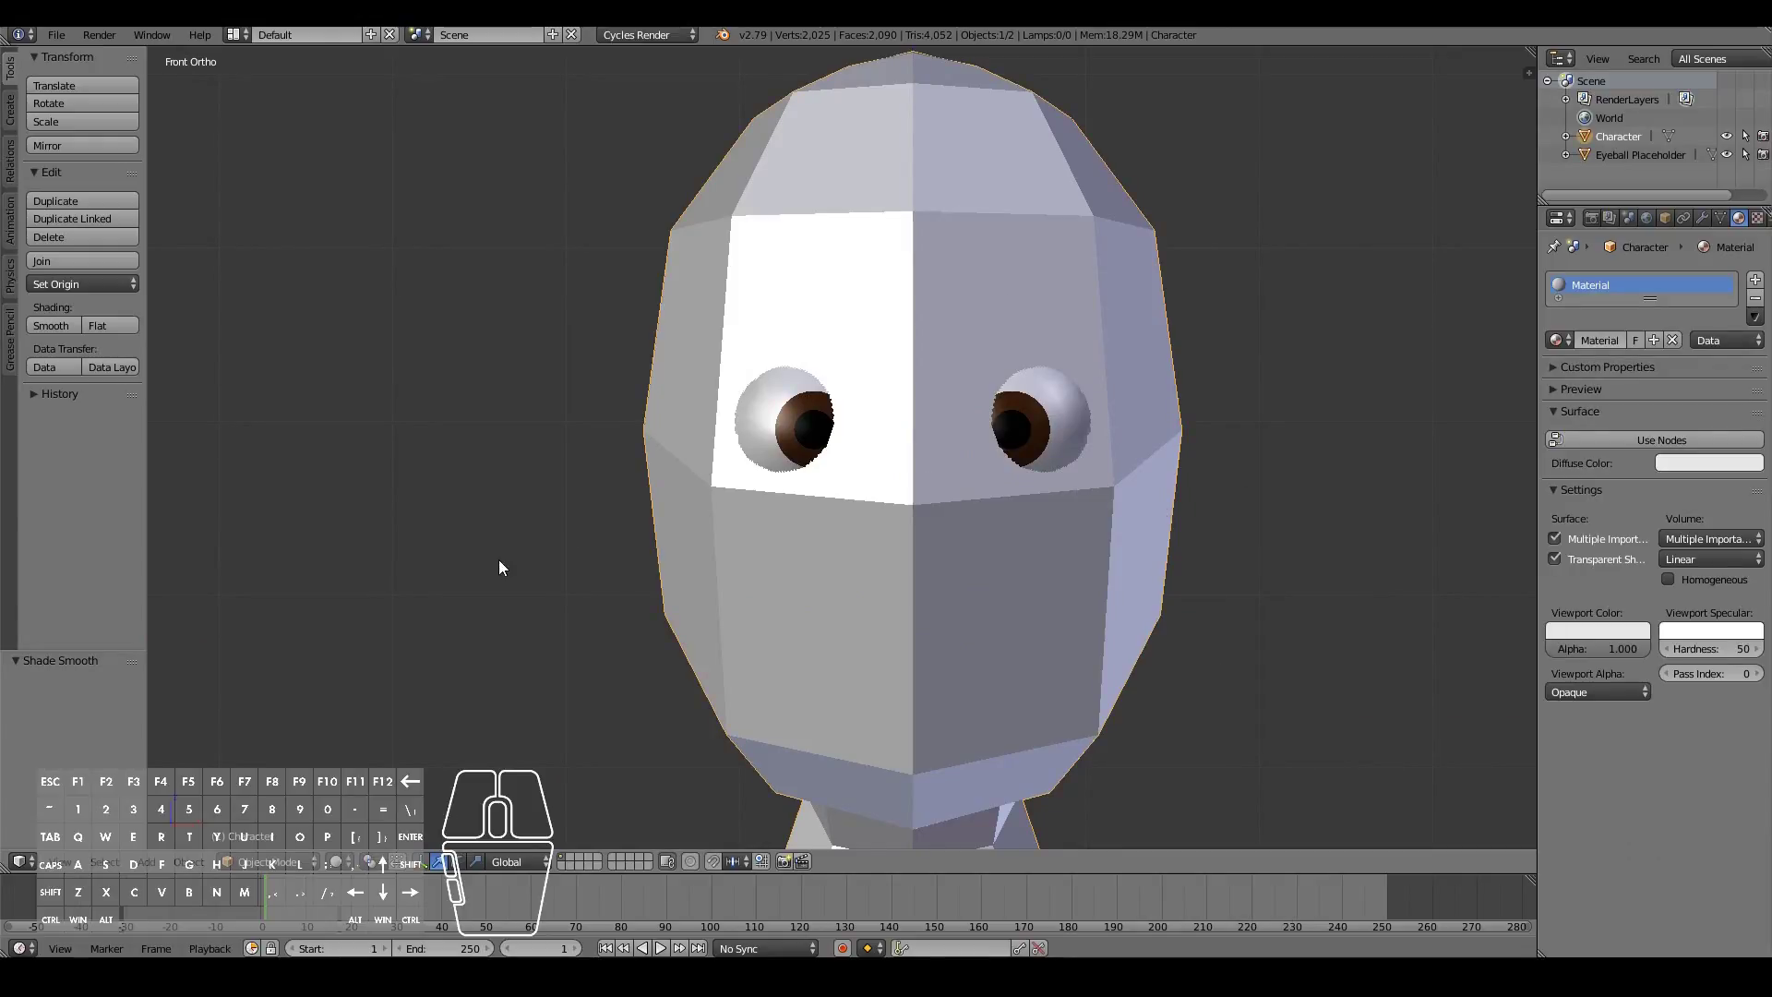
click(261, 863)
scroll(463, 690, down, 5)
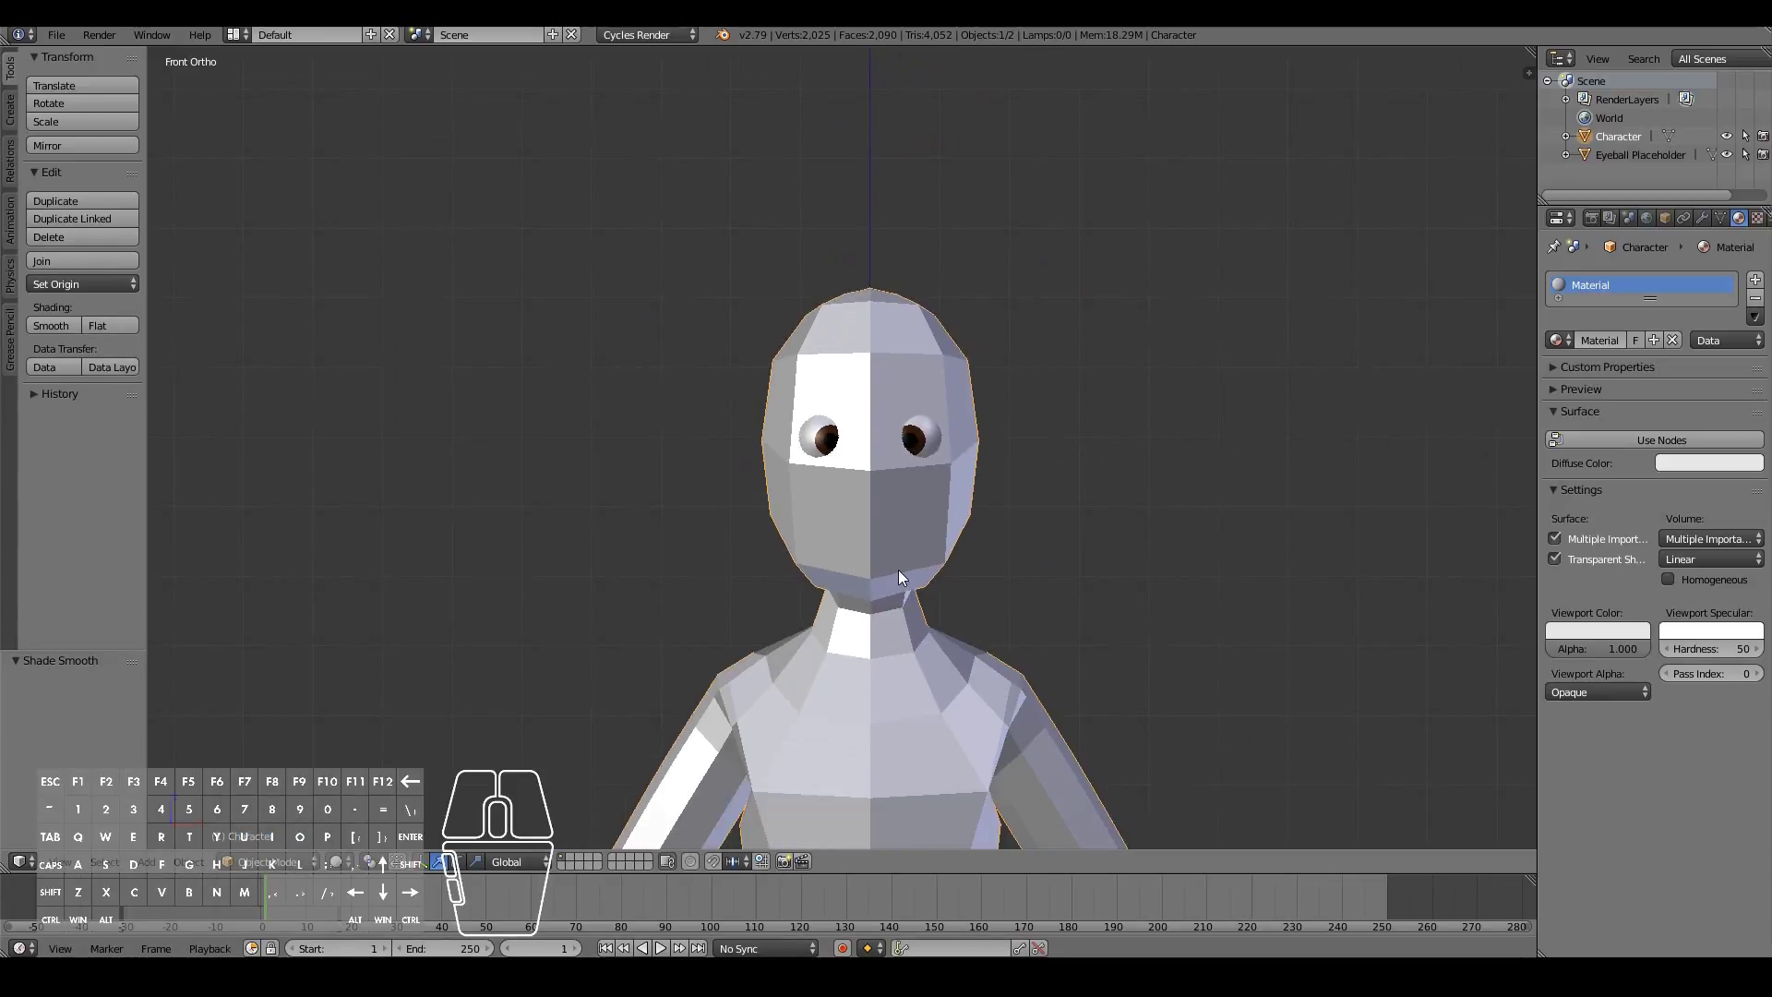
click(273, 862)
click(272, 799)
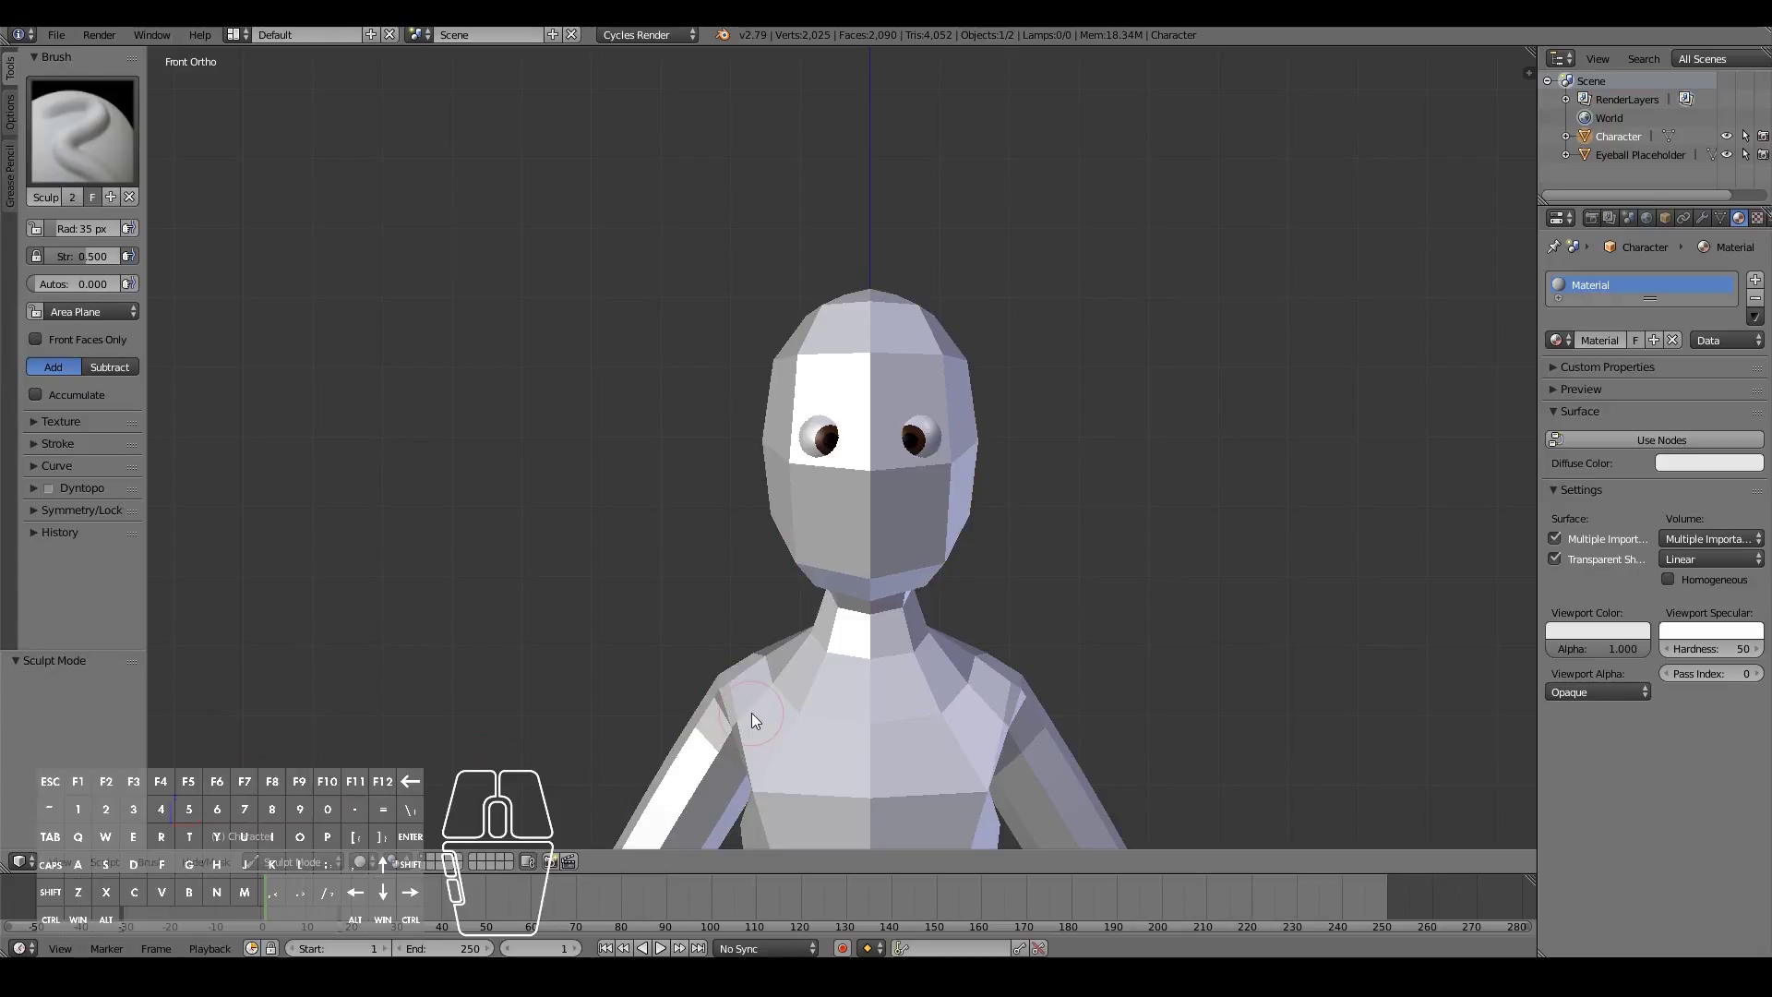
click(48, 488)
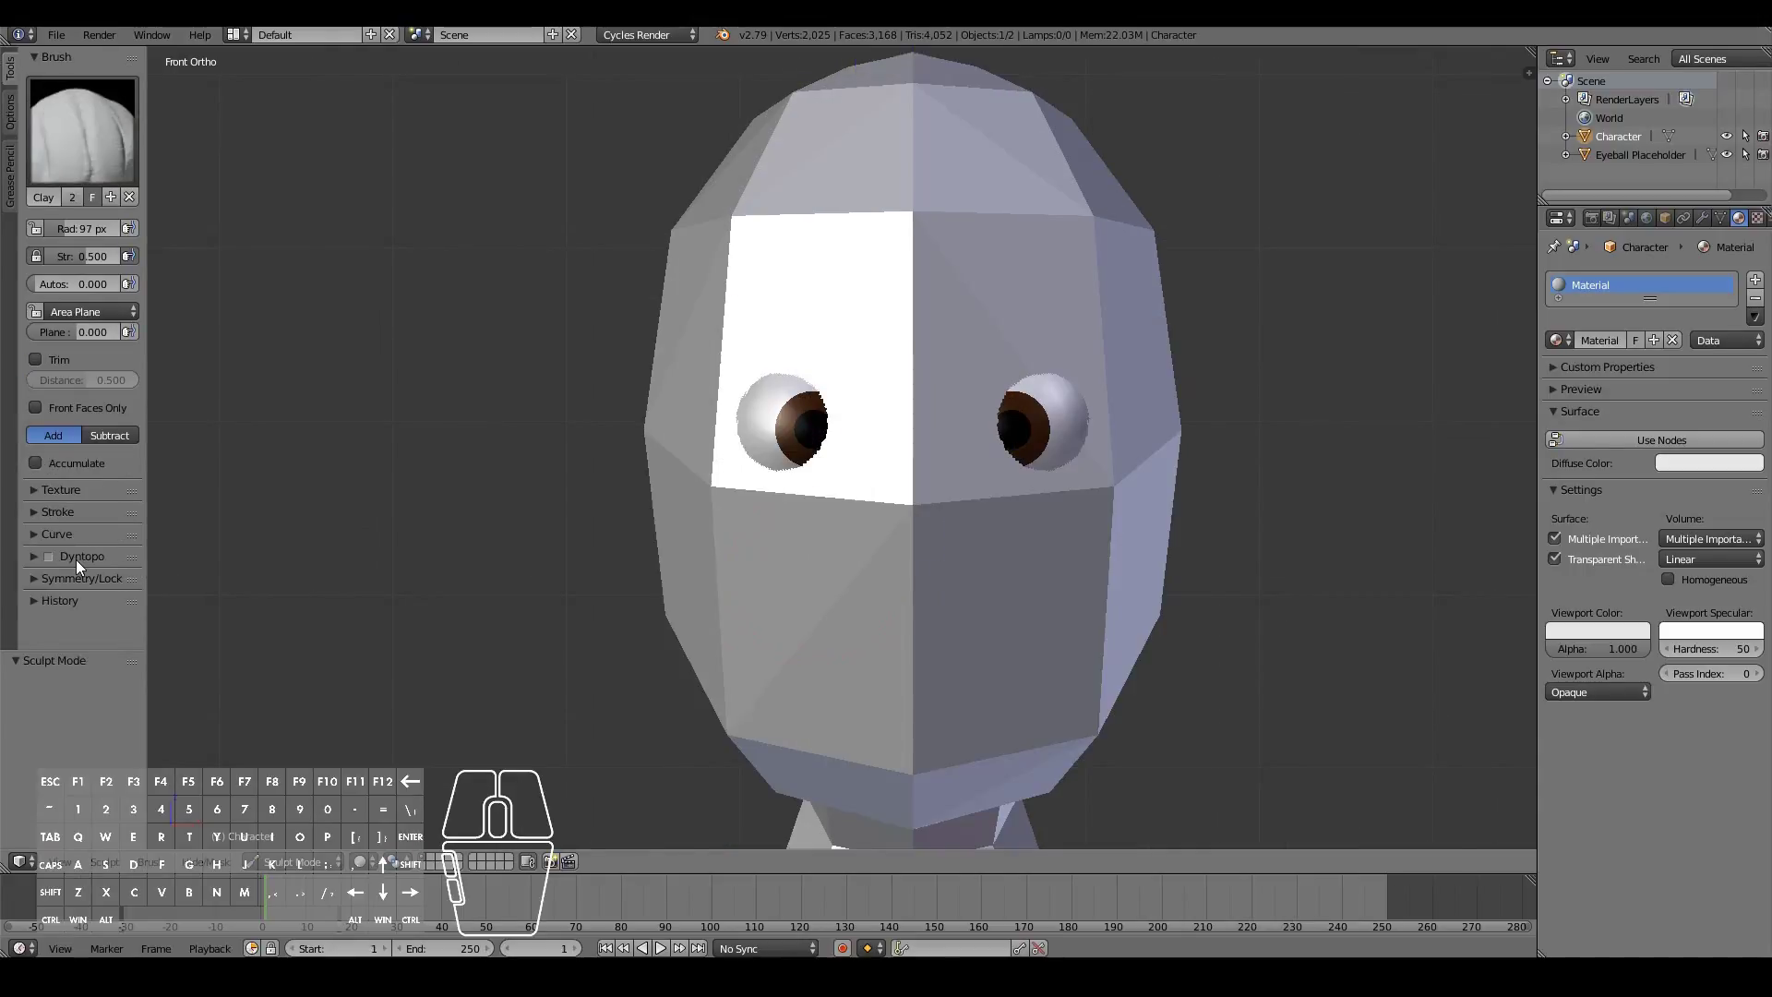
Try a Clay brush stroke below and between the eyes with dynamic topology off, and inspect the mesh in Edit Mode
scroll(854, 435, up, 2)
mouse_move(973, 499)
mouse_down()
mouse_move(936, 551)
mouse_move(974, 526)
mouse_move(874, 531)
mouse_move(960, 567)
mouse_up()
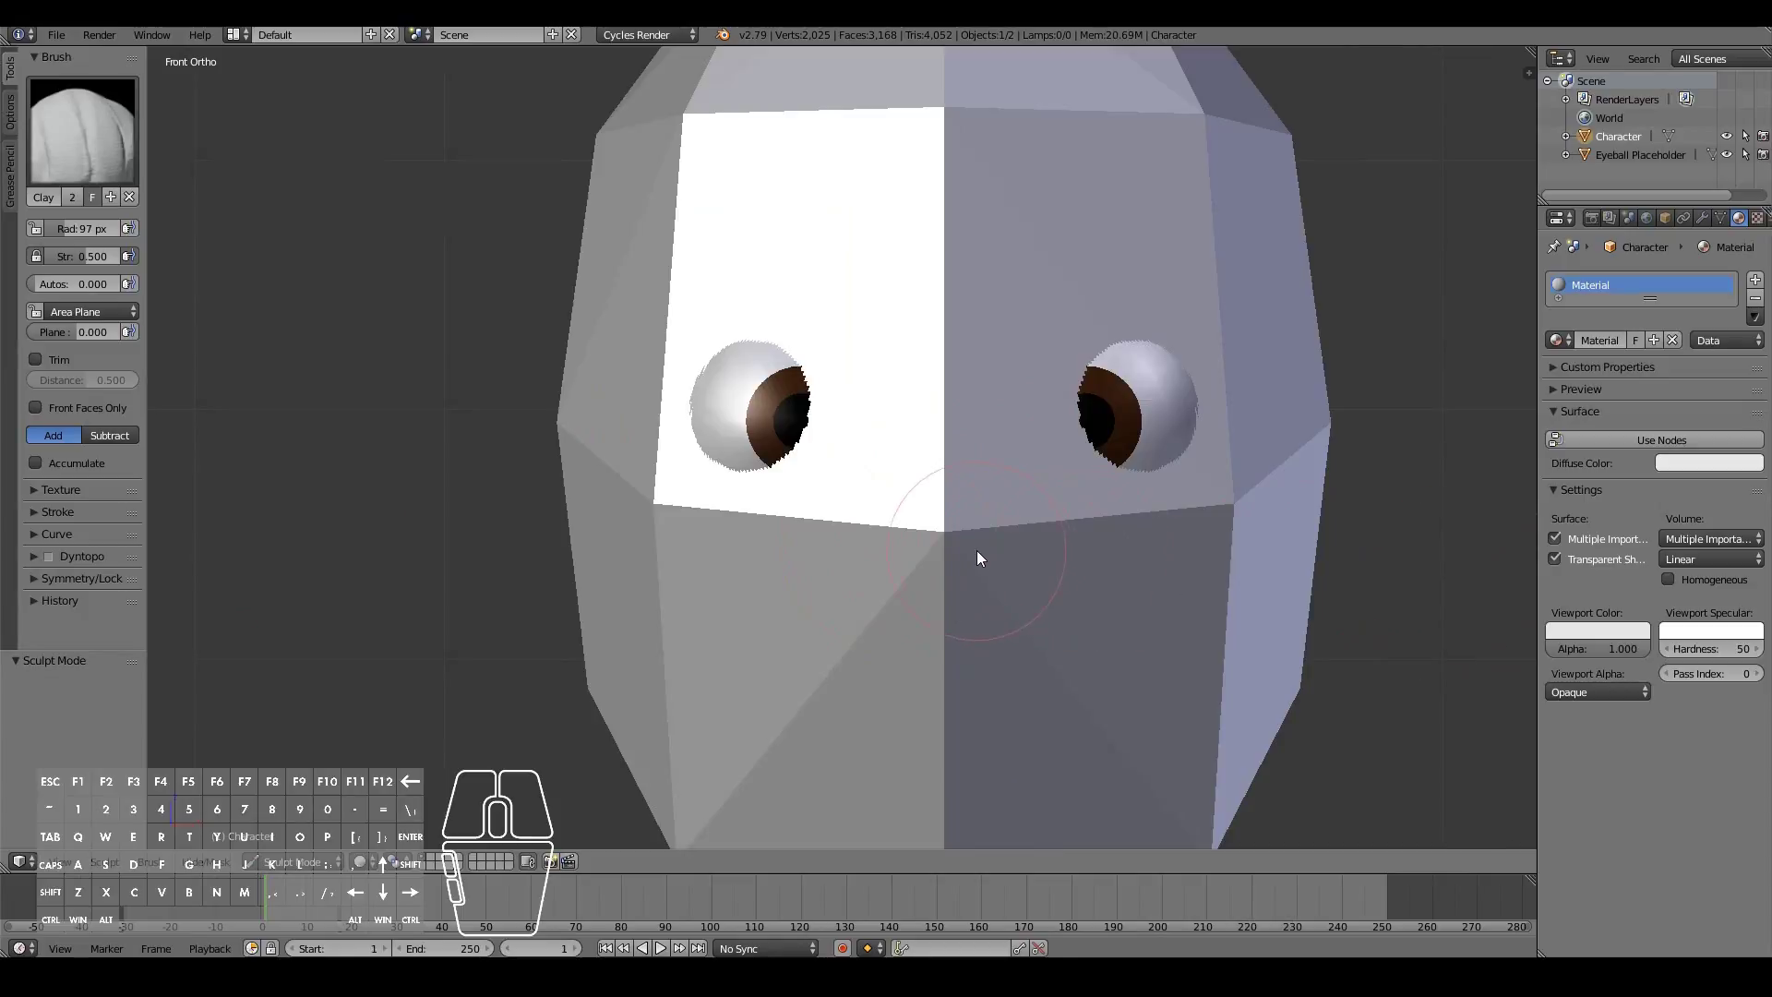
key(Tab)
middle_drag(955, 542, 923, 539)
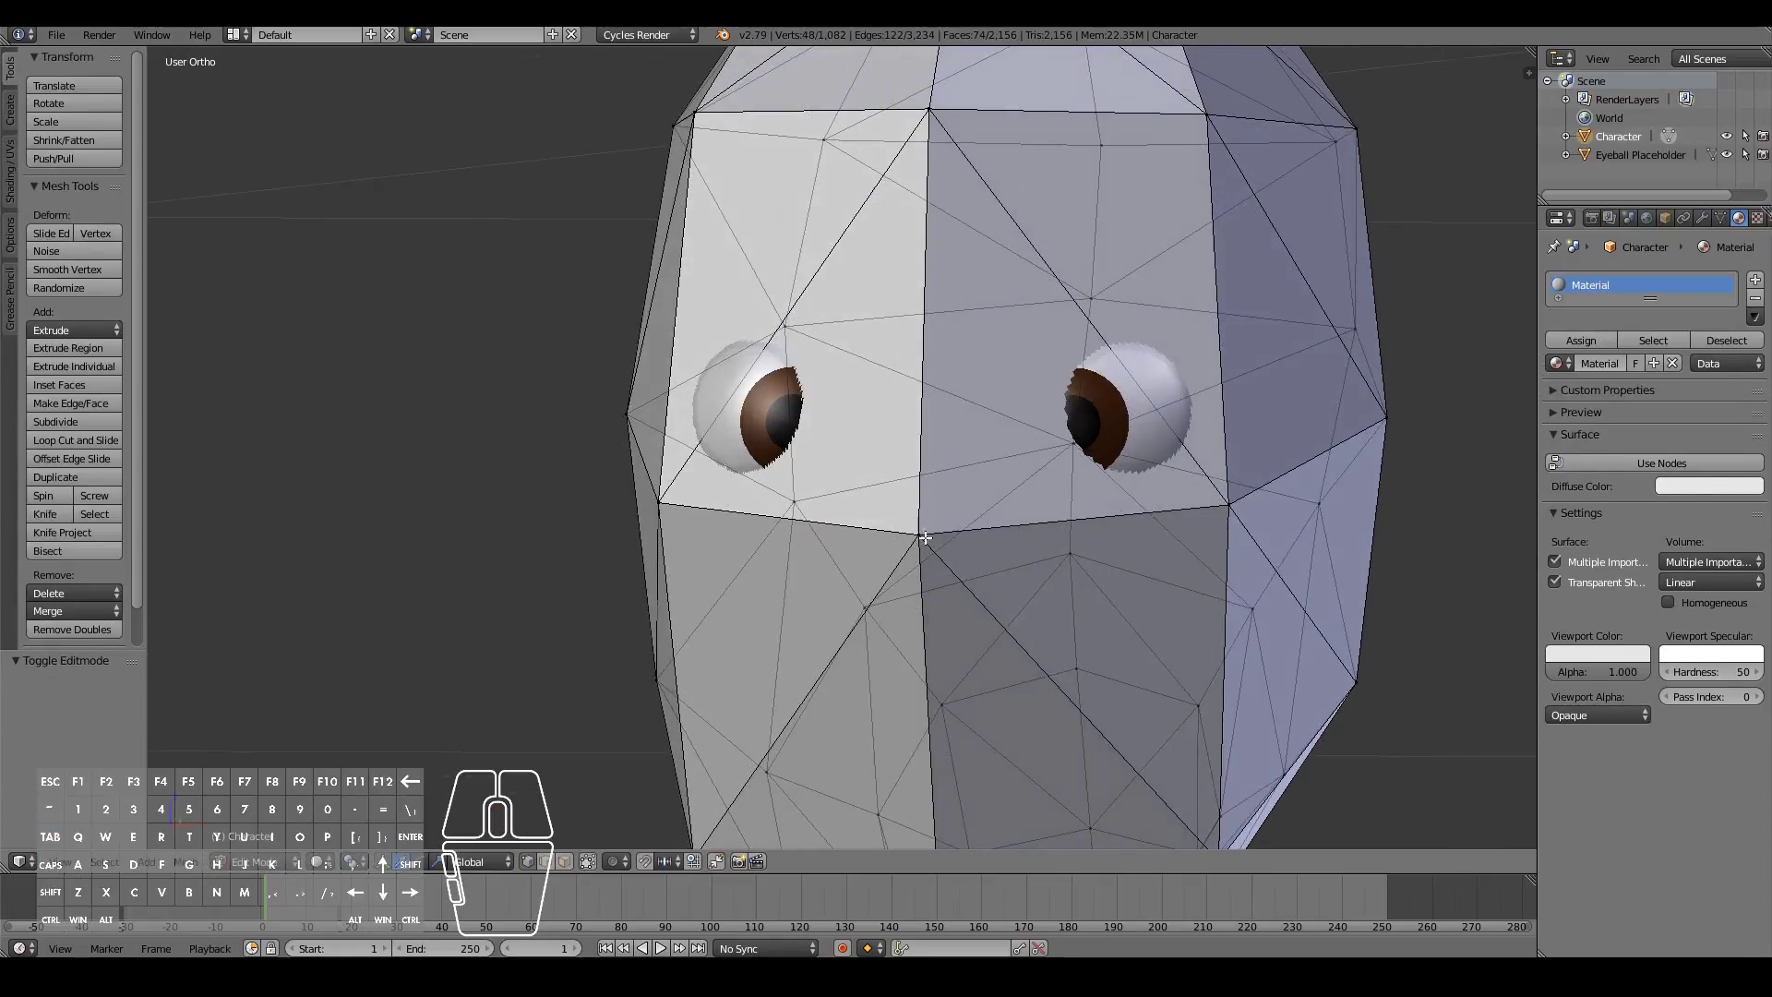
key(Tab)
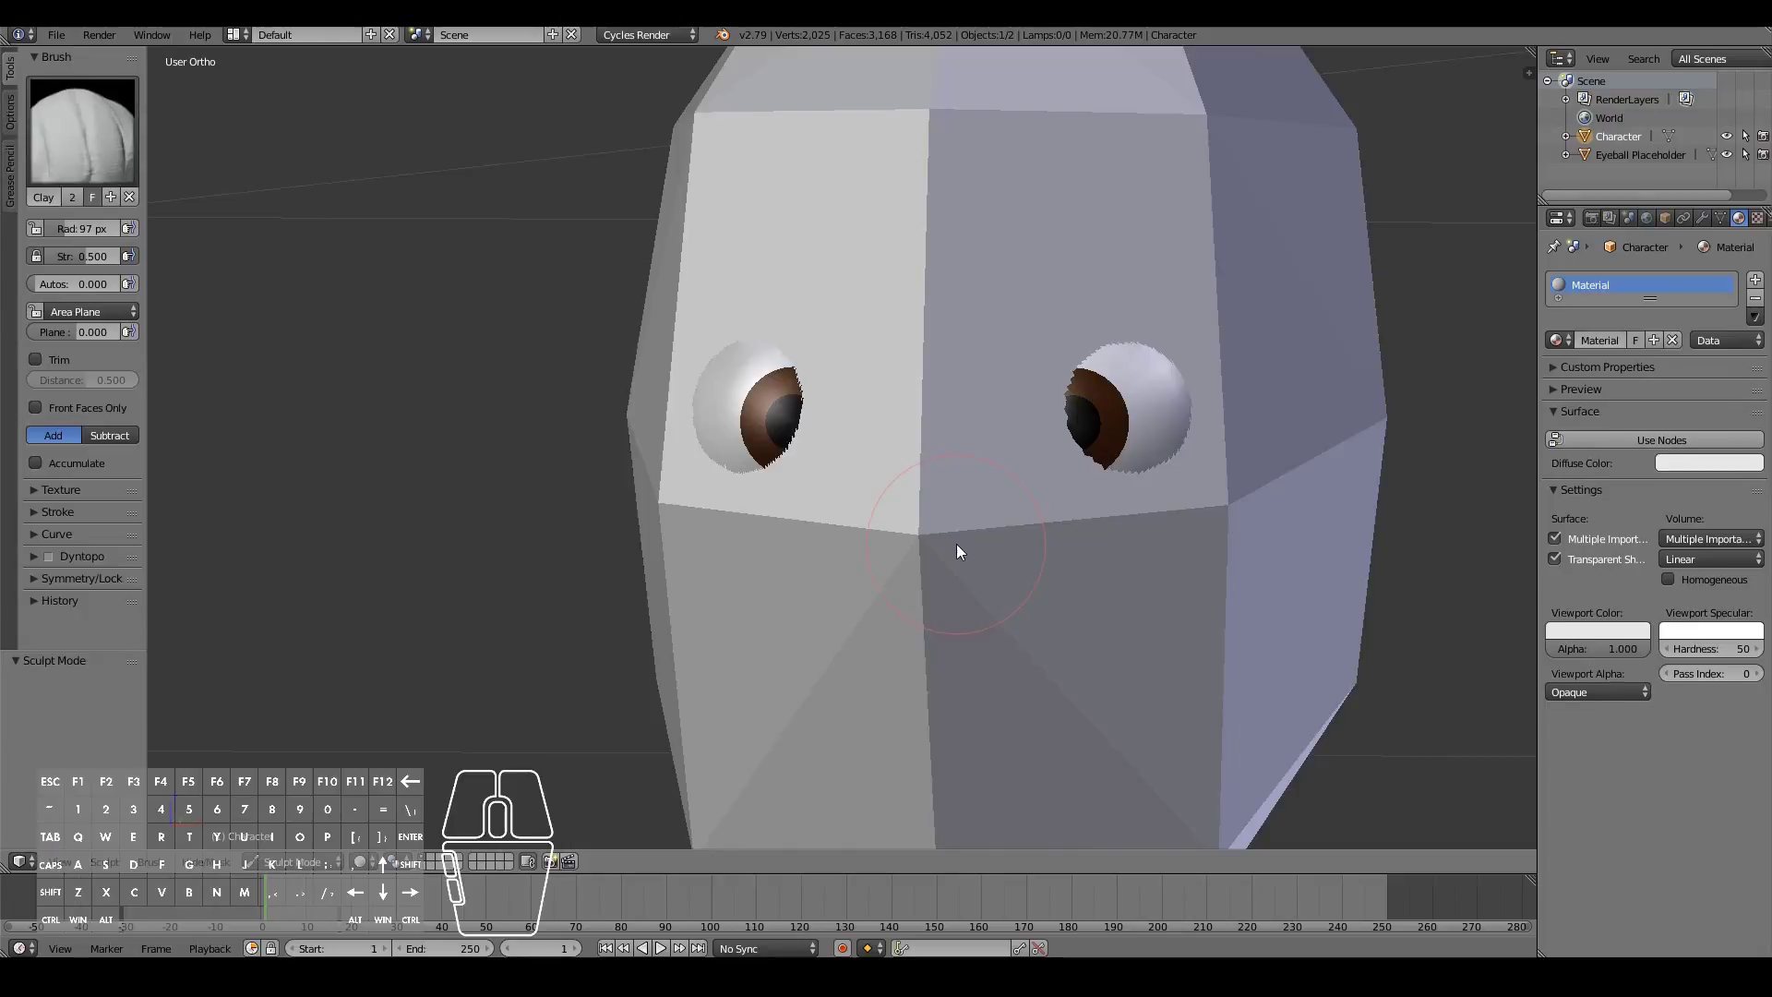
key(KP_1)
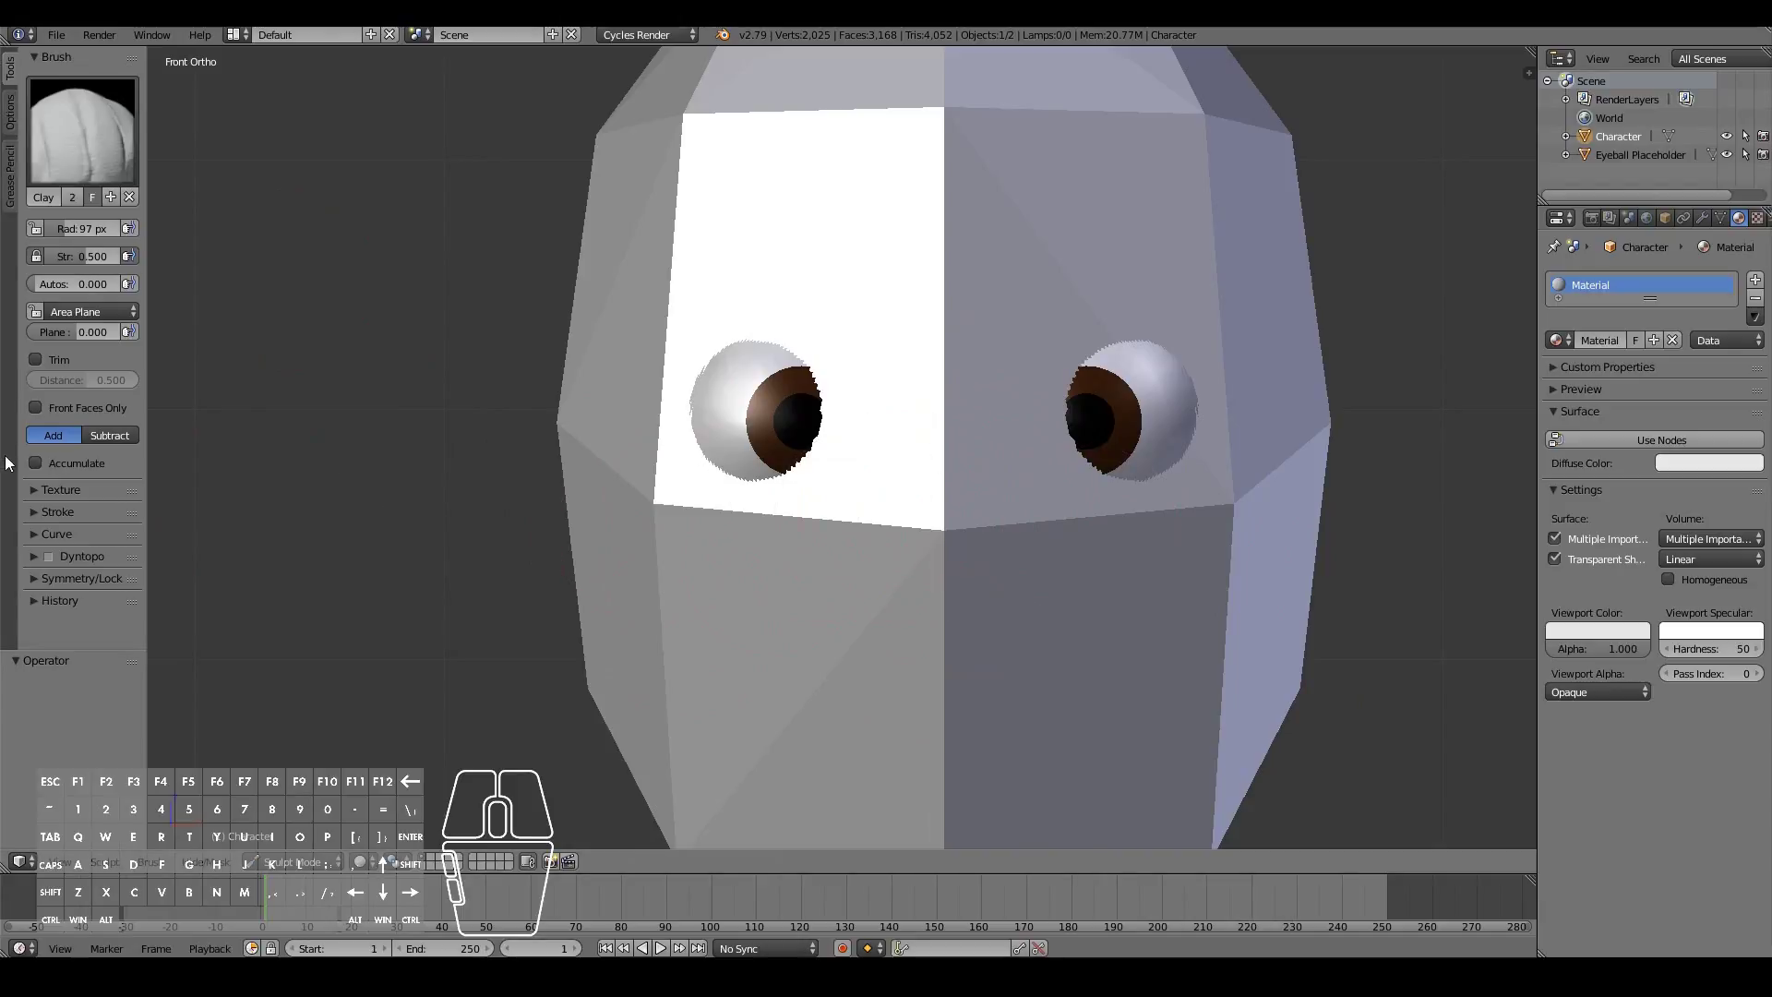
Enable dynamic topology, and try a Clay stroke on the nose area, inspect its geometry and undo it
click(48, 556)
mouse_move(890, 572)
mouse_down()
mouse_move(925, 565)
mouse_move(932, 536)
mouse_up()
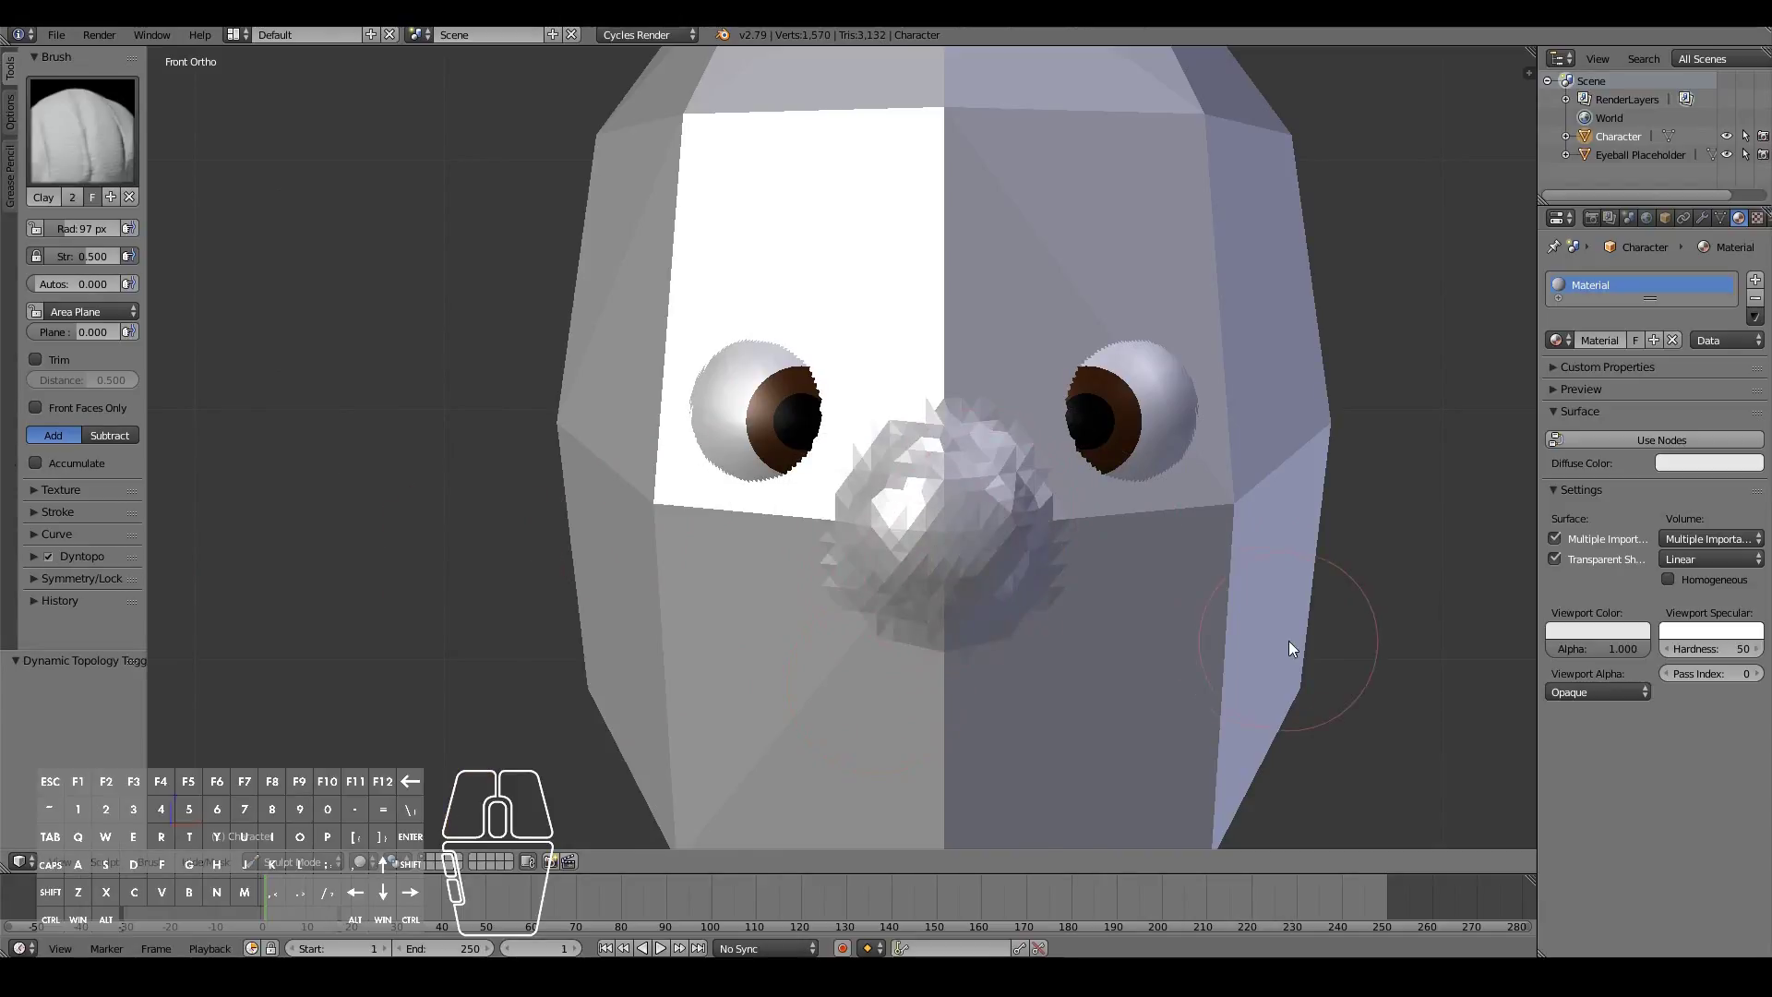
key(Tab)
middle_drag(1214, 632, 676, 527)
key(KP_1)
key(Tab)
key(ctrl+z)
key(ctrl+z)
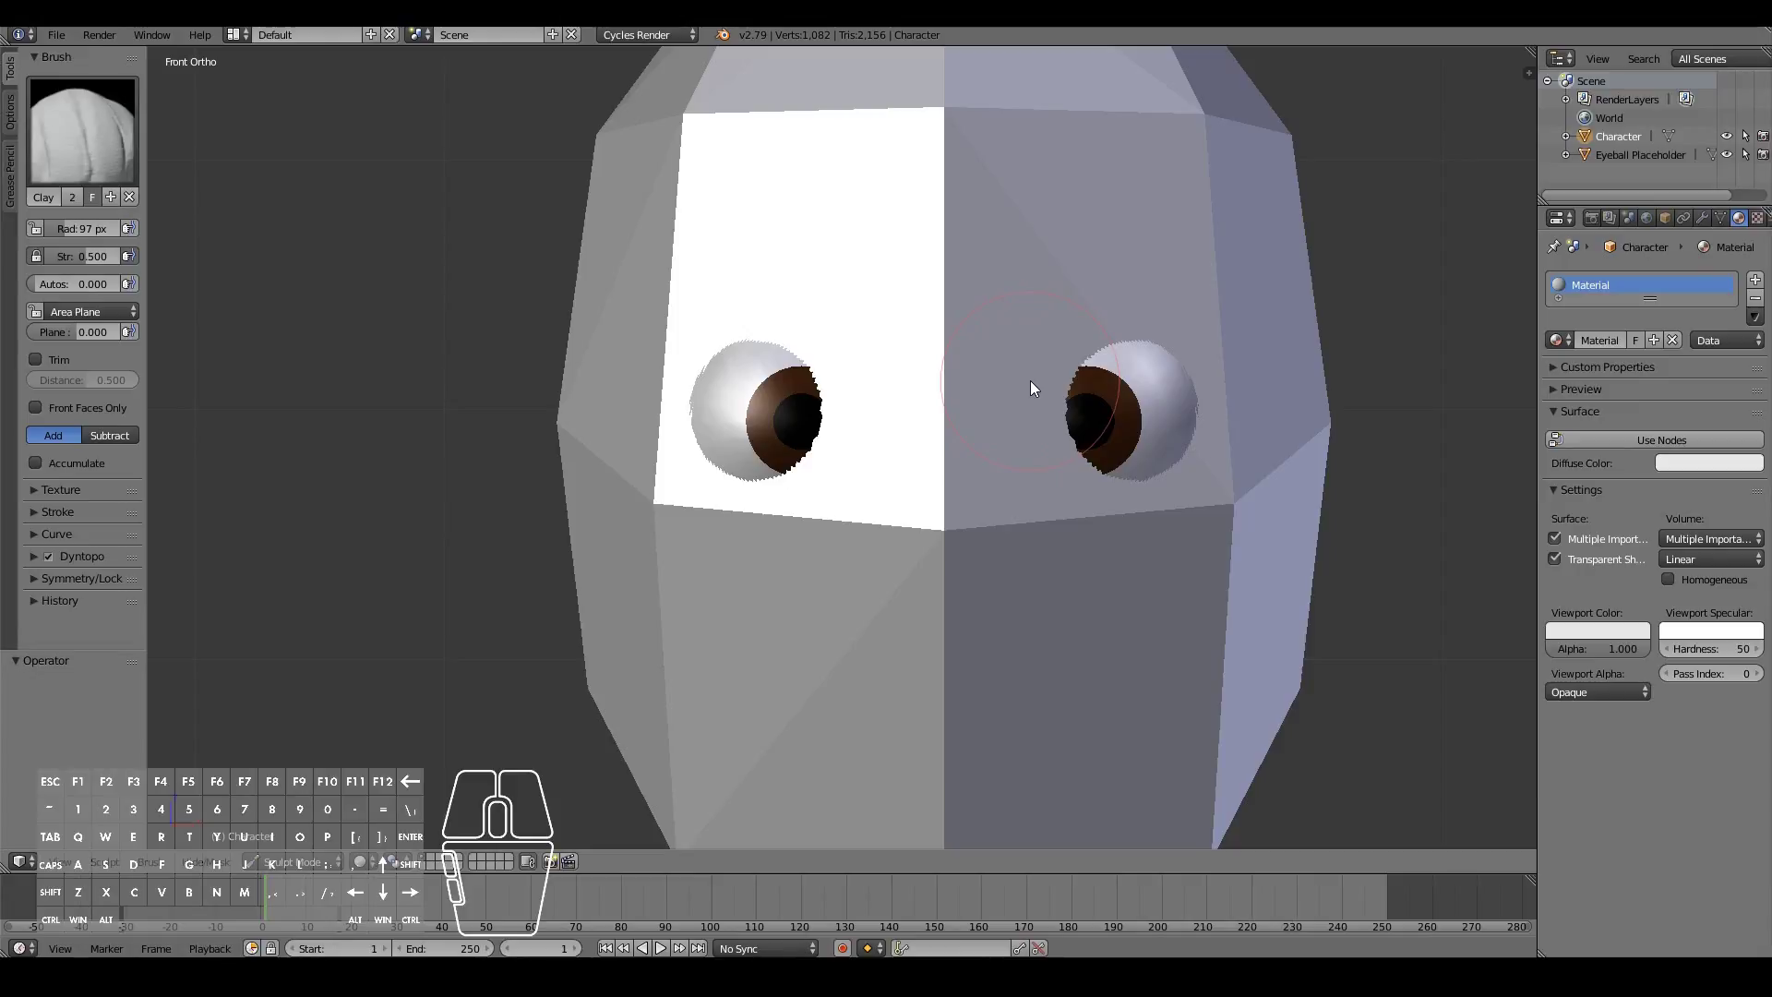
Carve the sockets around both eyes with subtractive strokes of the 97 px Clay brush at strength 0.500
shift+scroll(1029, 380, down, 3)
scroll(1029, 380, up, 1)
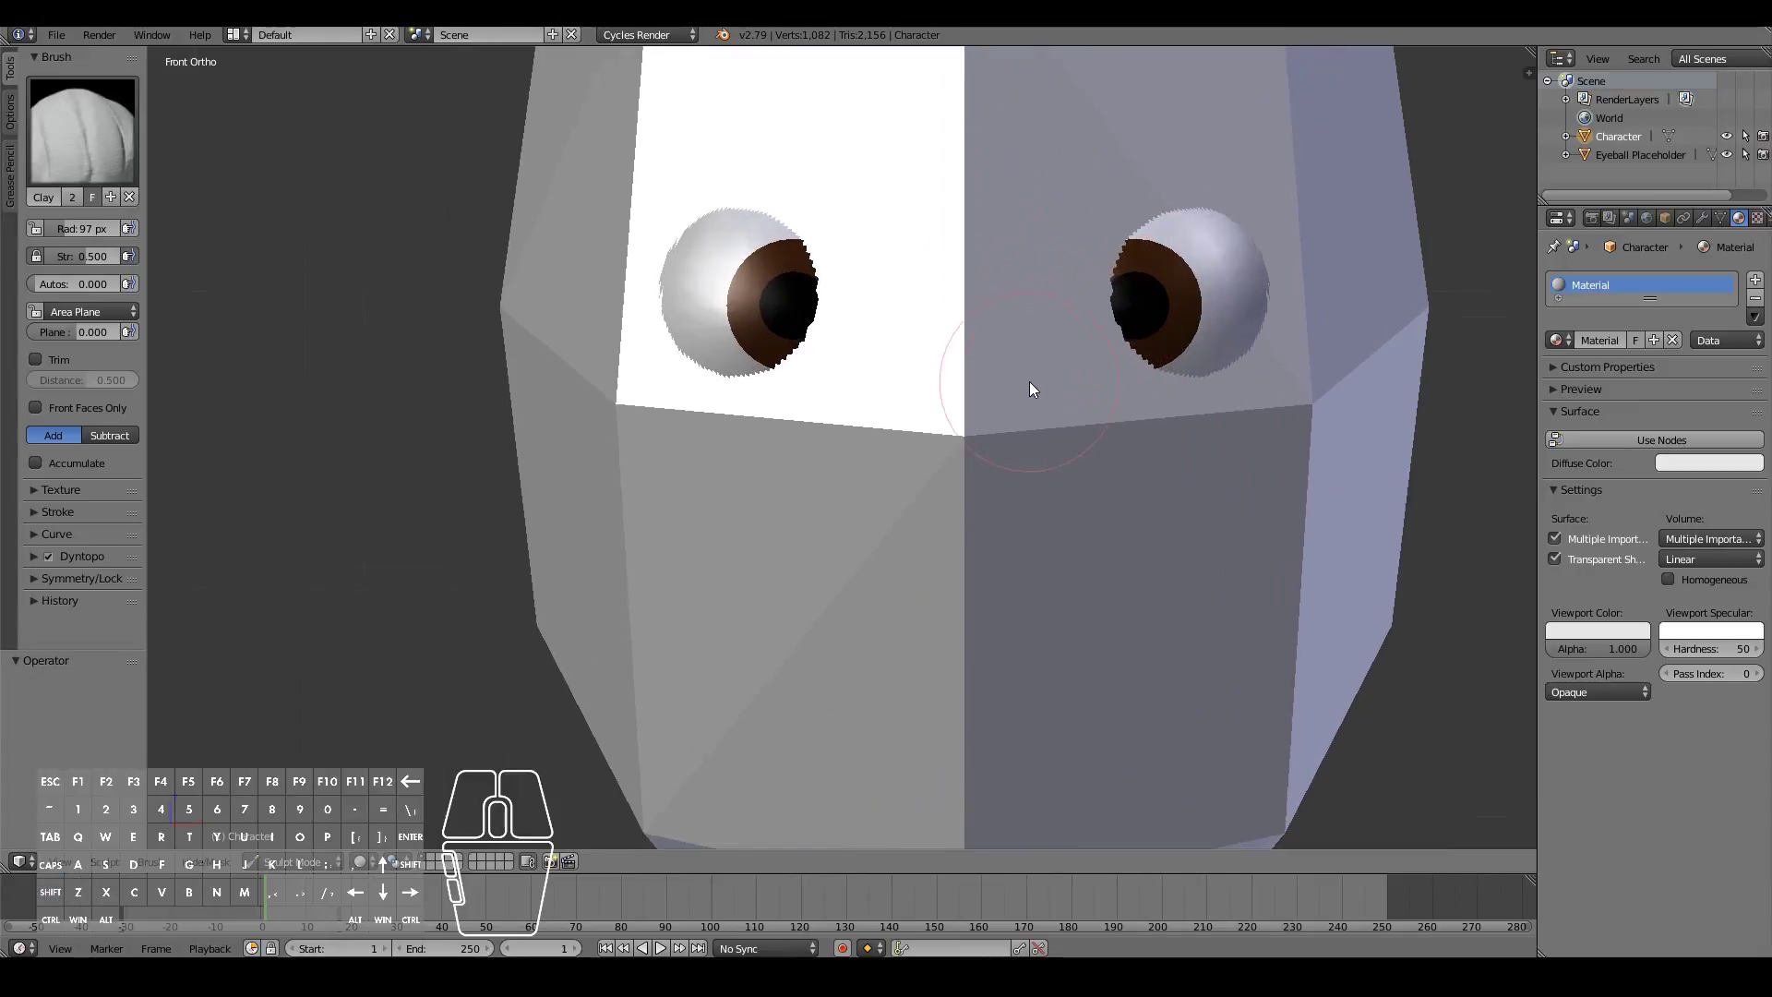
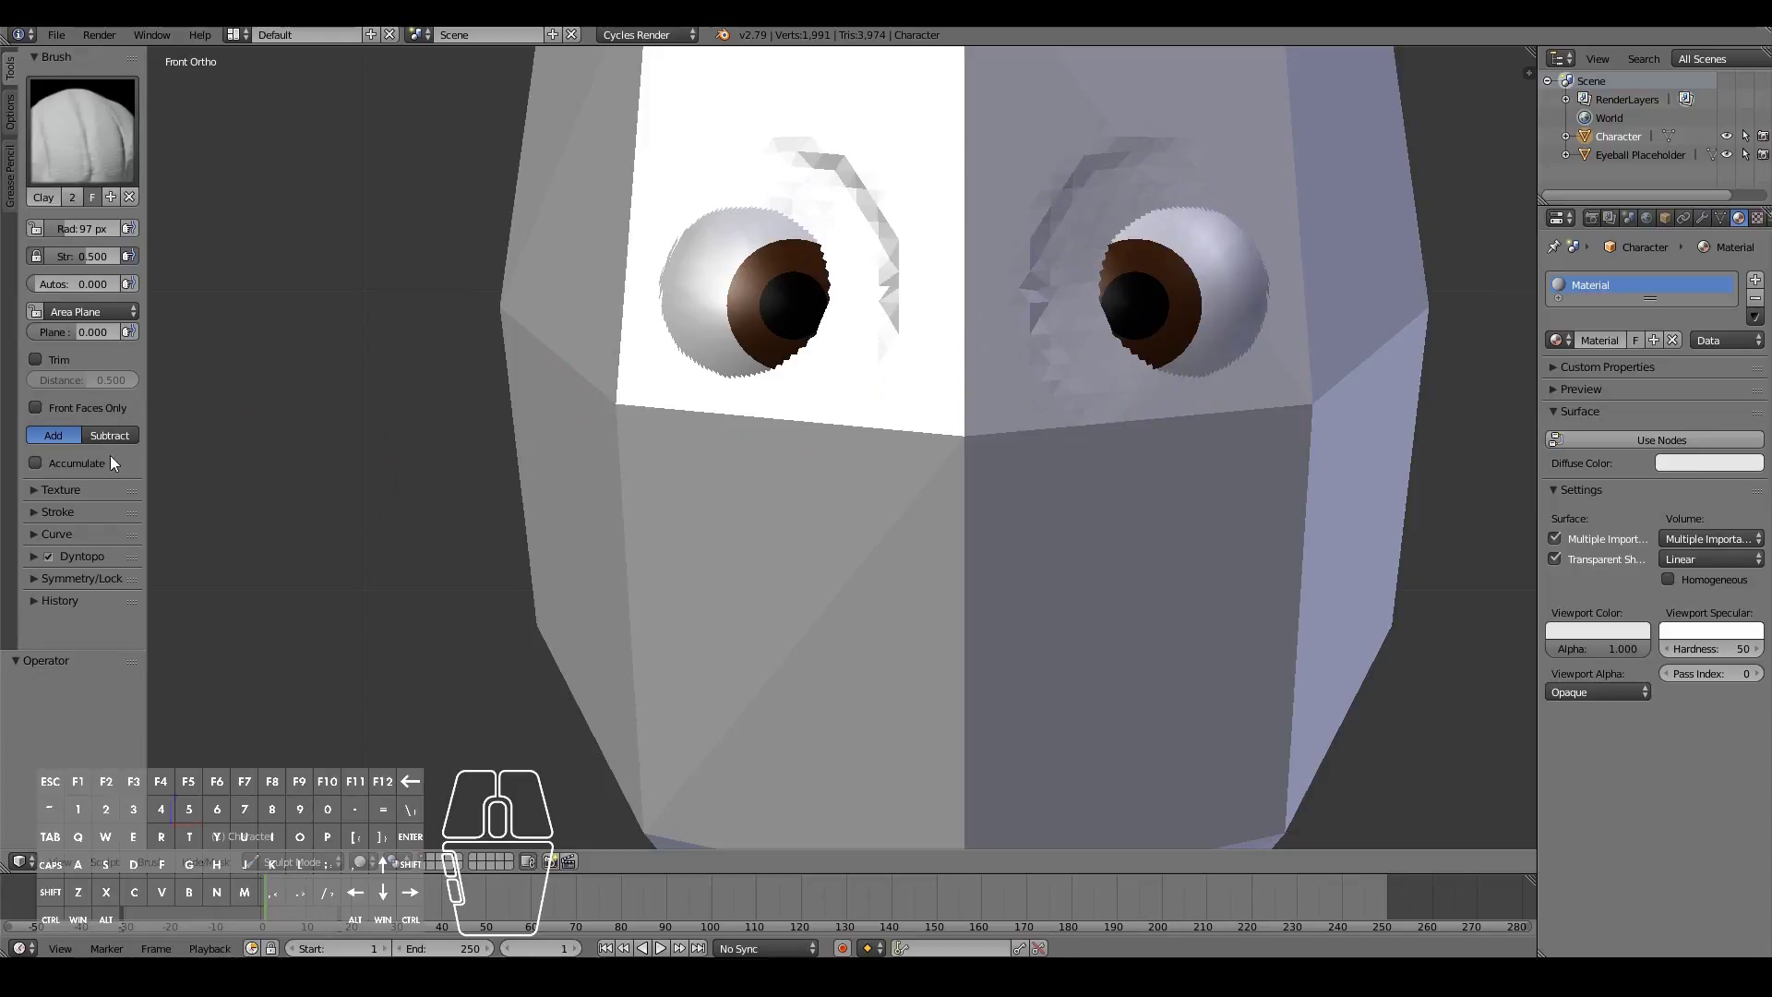
mouse_move(1103, 240)
ctrl+mouse_down()
mouse_move(1057, 317)
mouse_move(1113, 364)
mouse_move(1229, 357)
mouse_move(1244, 294)
ctrl+mouse_up()
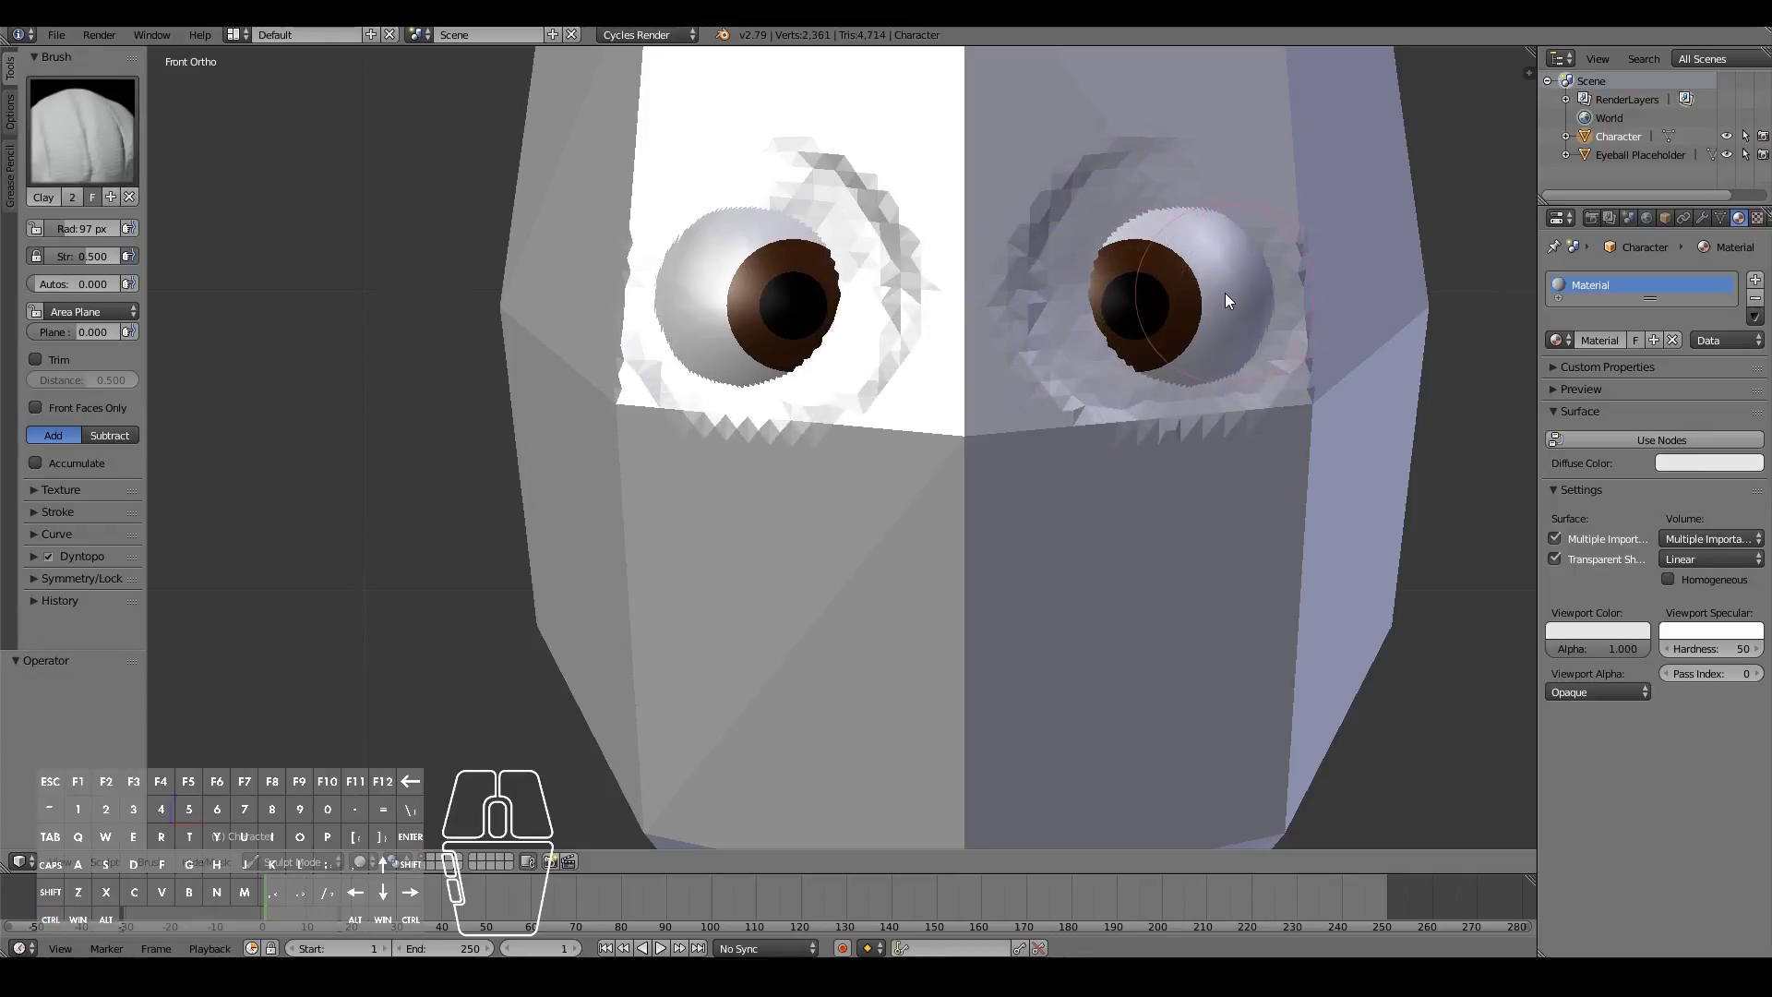
mouse_move(1195, 208)
ctrl+mouse_down()
mouse_move(1236, 265)
mouse_move(1253, 241)
mouse_move(1210, 202)
mouse_move(1266, 273)
mouse_move(1243, 351)
mouse_move(1177, 355)
mouse_move(1113, 284)
mouse_move(1162, 211)
mouse_move(1101, 265)
mouse_move(1121, 350)
mouse_move(1151, 279)
ctrl+mouse_up()
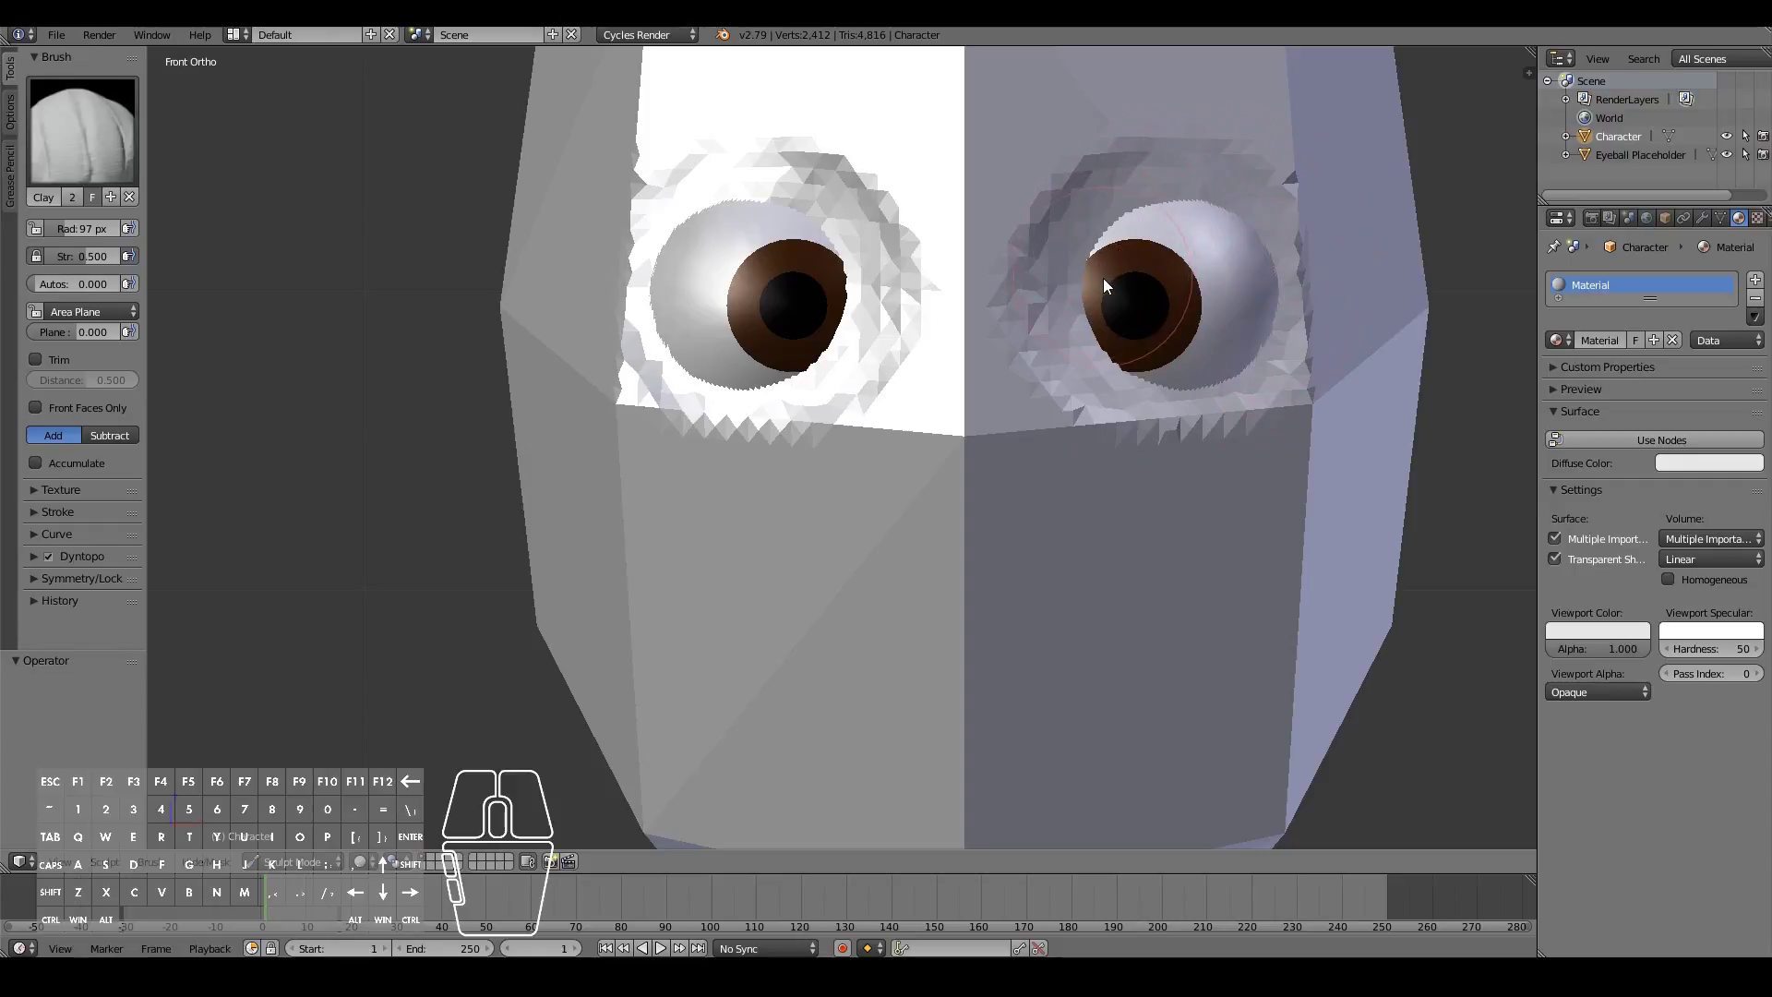
mouse_move(1078, 275)
ctrl+mouse_down()
mouse_move(1131, 239)
mouse_move(1070, 266)
mouse_move(1063, 336)
mouse_move(1061, 286)
mouse_move(1095, 378)
mouse_move(1064, 310)
mouse_move(1076, 384)
mouse_move(1081, 346)
mouse_move(1091, 373)
mouse_move(1141, 382)
mouse_move(1066, 381)
mouse_move(1088, 333)
mouse_move(1063, 322)
mouse_move(1085, 246)
mouse_move(1060, 295)
mouse_move(1064, 261)
mouse_move(1103, 217)
mouse_move(1041, 291)
mouse_move(1034, 334)
mouse_move(1074, 259)
mouse_move(1056, 360)
mouse_move(1066, 272)
mouse_move(1064, 349)
mouse_move(1106, 403)
mouse_move(1058, 307)
mouse_move(1068, 366)
mouse_move(1061, 348)
mouse_move(1066, 247)
mouse_move(1191, 202)
mouse_move(1254, 231)
mouse_move(1169, 209)
mouse_move(1110, 252)
mouse_move(1216, 212)
mouse_move(1004, 229)
ctrl+mouse_up()
mouse_move(1060, 324)
ctrl+mouse_down()
mouse_move(1131, 389)
mouse_move(1254, 299)
ctrl+mouse_up()
mouse_move(1093, 209)
ctrl+mouse_down()
mouse_move(1070, 264)
mouse_move(1111, 203)
mouse_move(1163, 175)
mouse_move(1128, 185)
mouse_move(1168, 170)
mouse_move(1099, 214)
mouse_move(1273, 231)
mouse_move(1068, 242)
mouse_move(1070, 197)
mouse_move(1052, 203)
mouse_move(1072, 177)
mouse_move(976, 319)
mouse_move(974, 302)
mouse_move(1004, 299)
mouse_move(946, 330)
mouse_move(1009, 295)
mouse_move(976, 260)
mouse_move(950, 297)
mouse_move(960, 279)
ctrl+mouse_up()
Refine the nose bridge between the eyes with short Clay strokes, checking its profile from the side
key(KP_3)
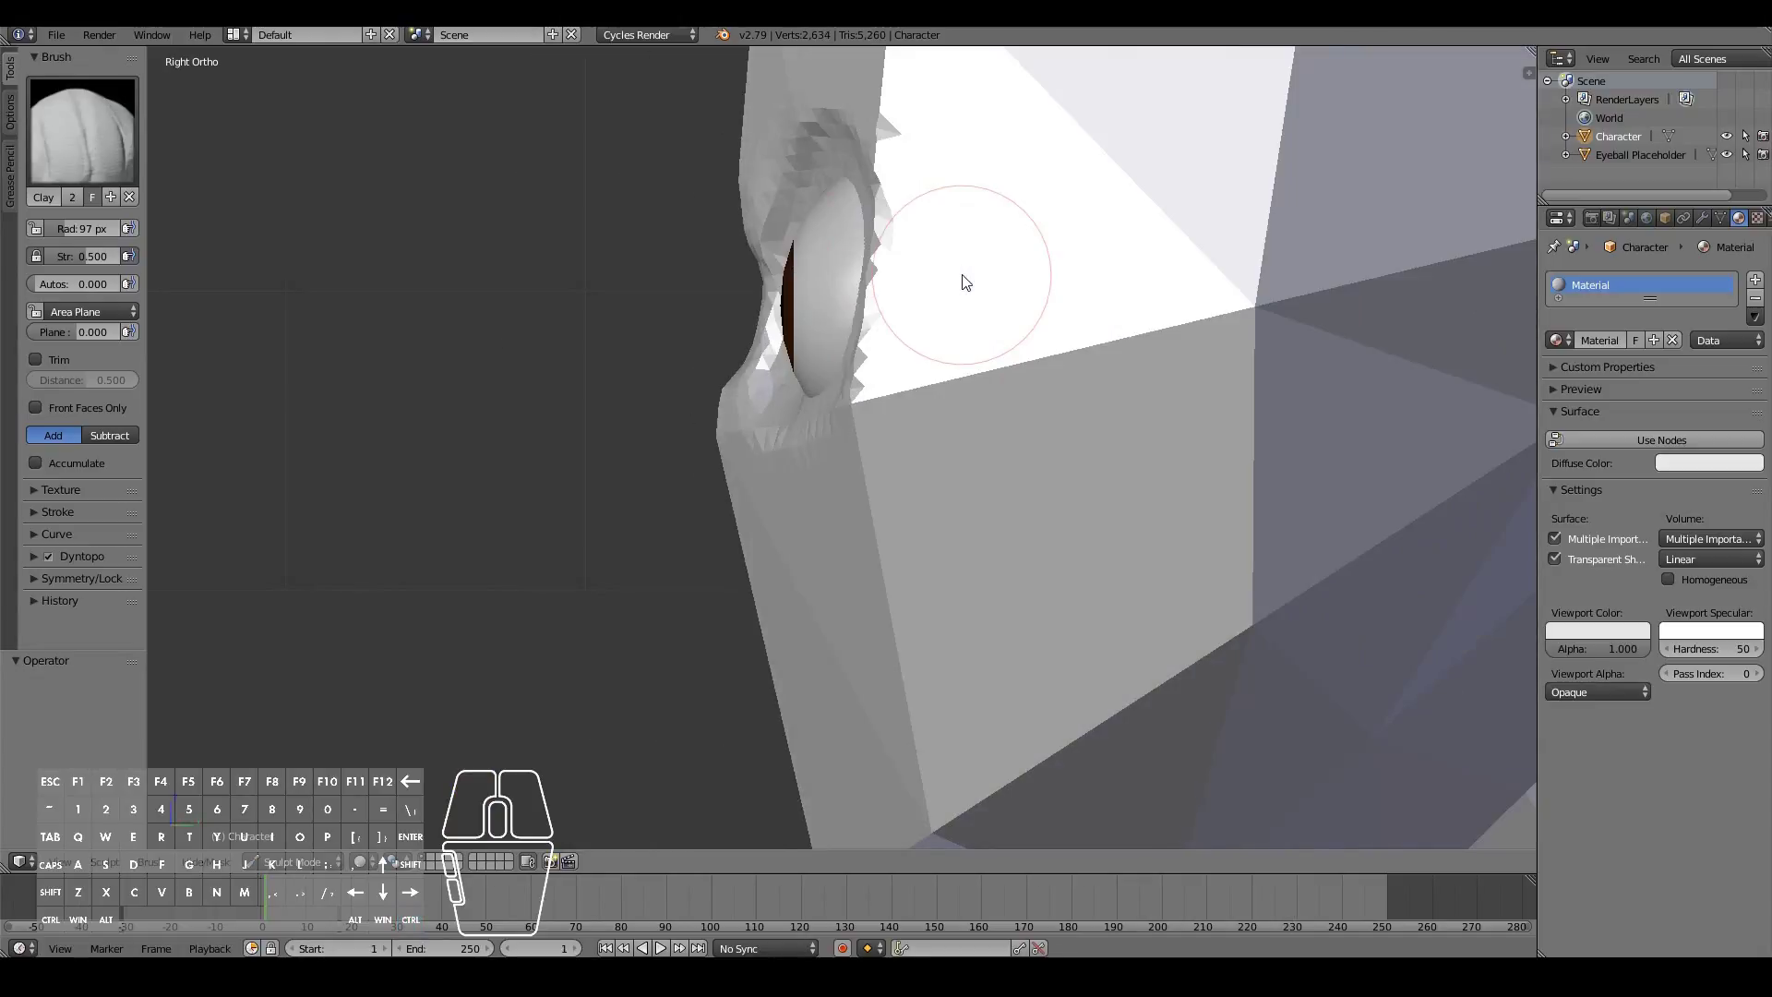
key(KP_1)
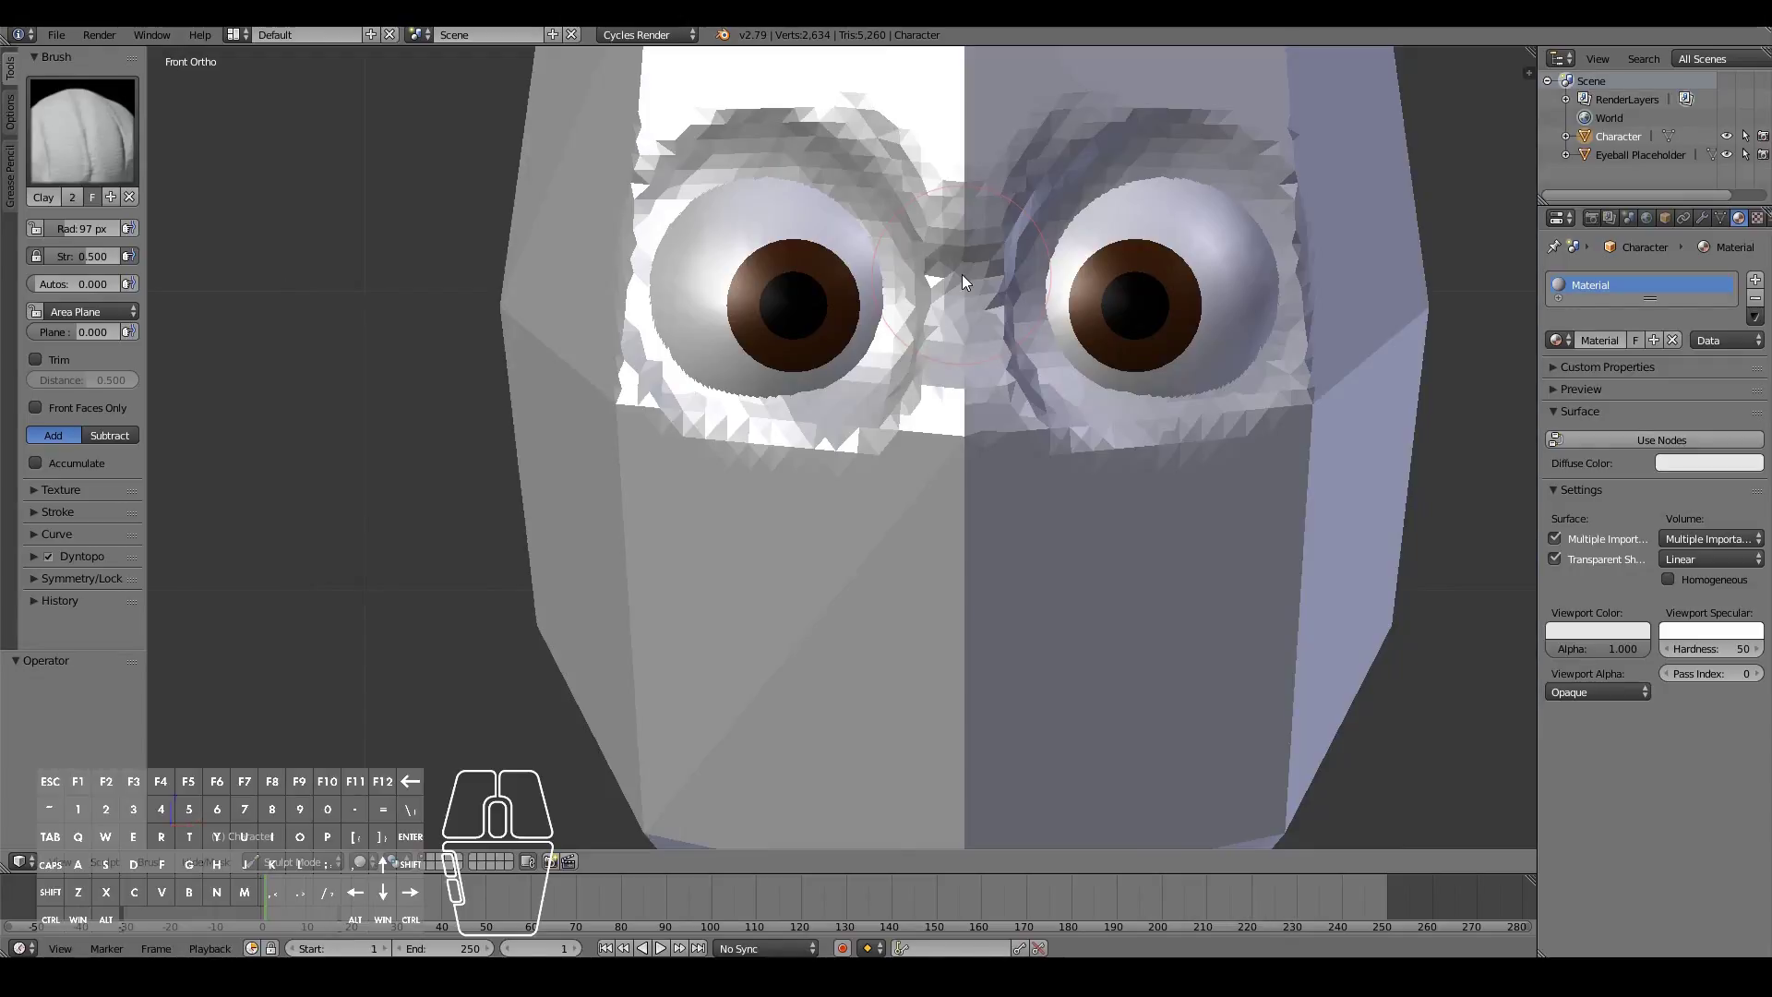
mouse_move(982, 246)
ctrl+mouse_down()
mouse_move(944, 235)
mouse_move(997, 243)
mouse_move(981, 205)
mouse_move(918, 207)
mouse_move(972, 234)
ctrl+mouse_up()
key(KP_3)
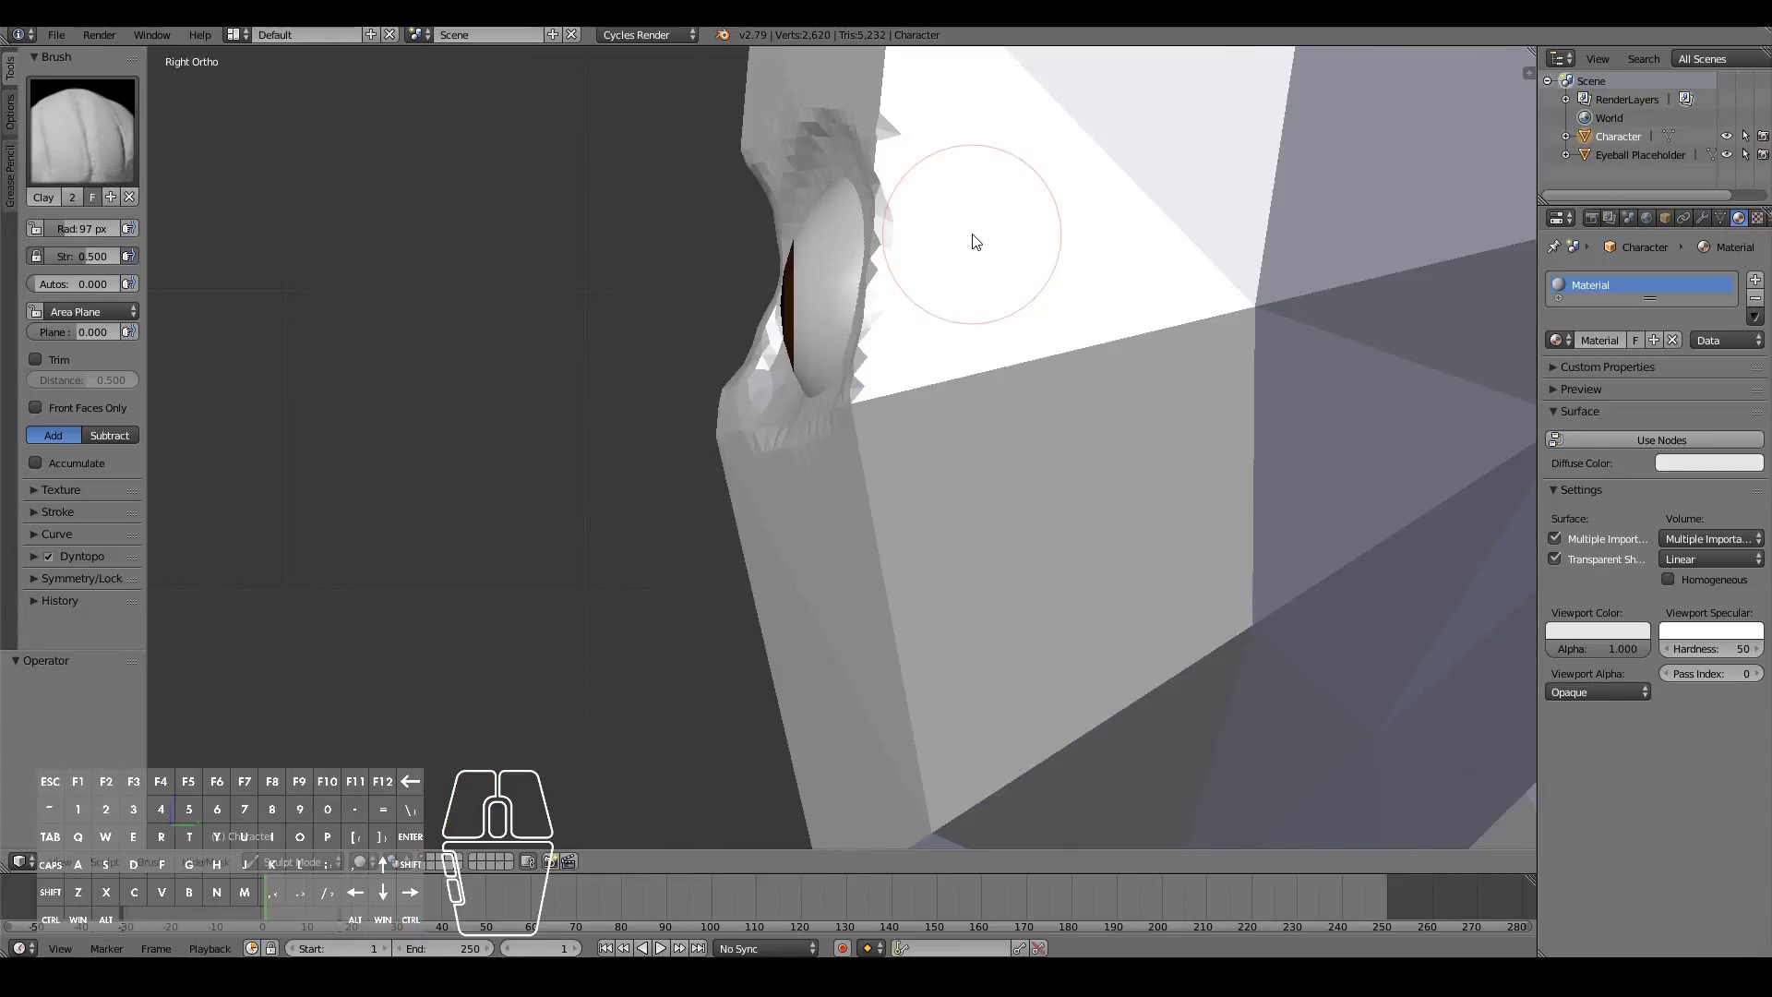
key(KP_1)
mouse_move(950, 263)
mouse_down()
mouse_move(974, 284)
mouse_move(975, 269)
mouse_move(967, 329)
mouse_move(978, 270)
mouse_move(944, 207)
mouse_move(967, 262)
mouse_up()
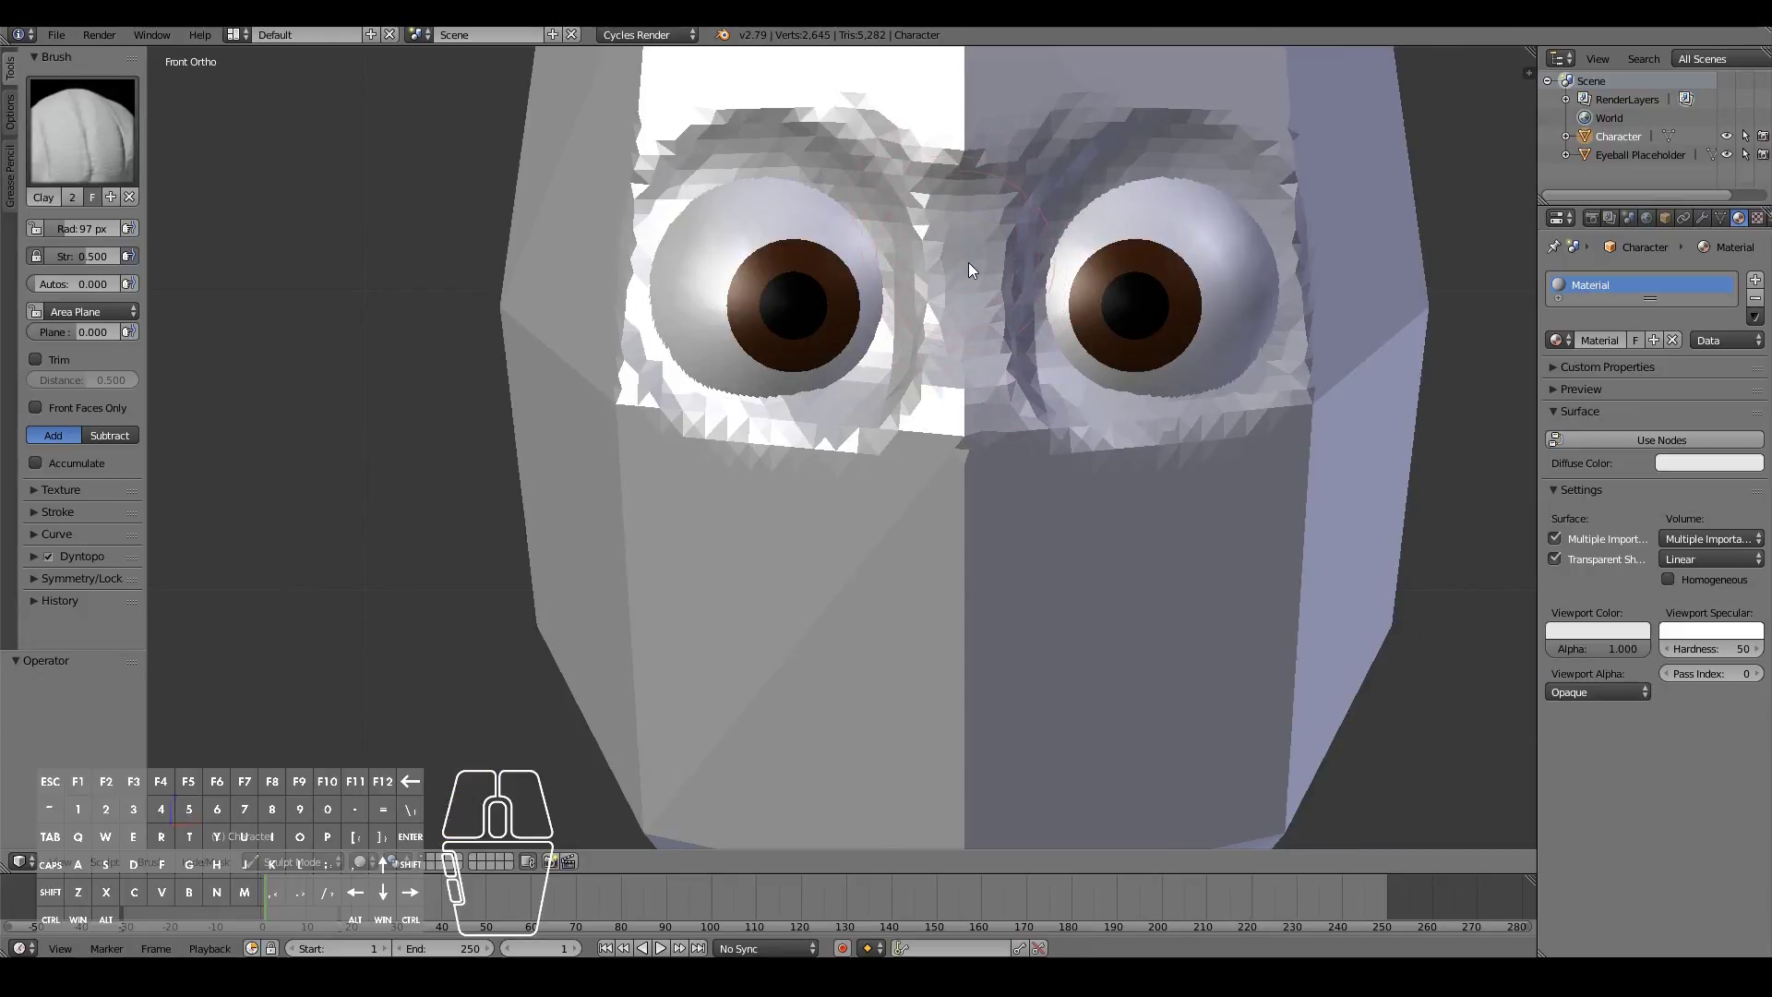
Carve grooves down both sides of the nose below the inner eyes with subtractive 97 px Clay Strips strokes, comparing front and side profiles
key(KP_3)
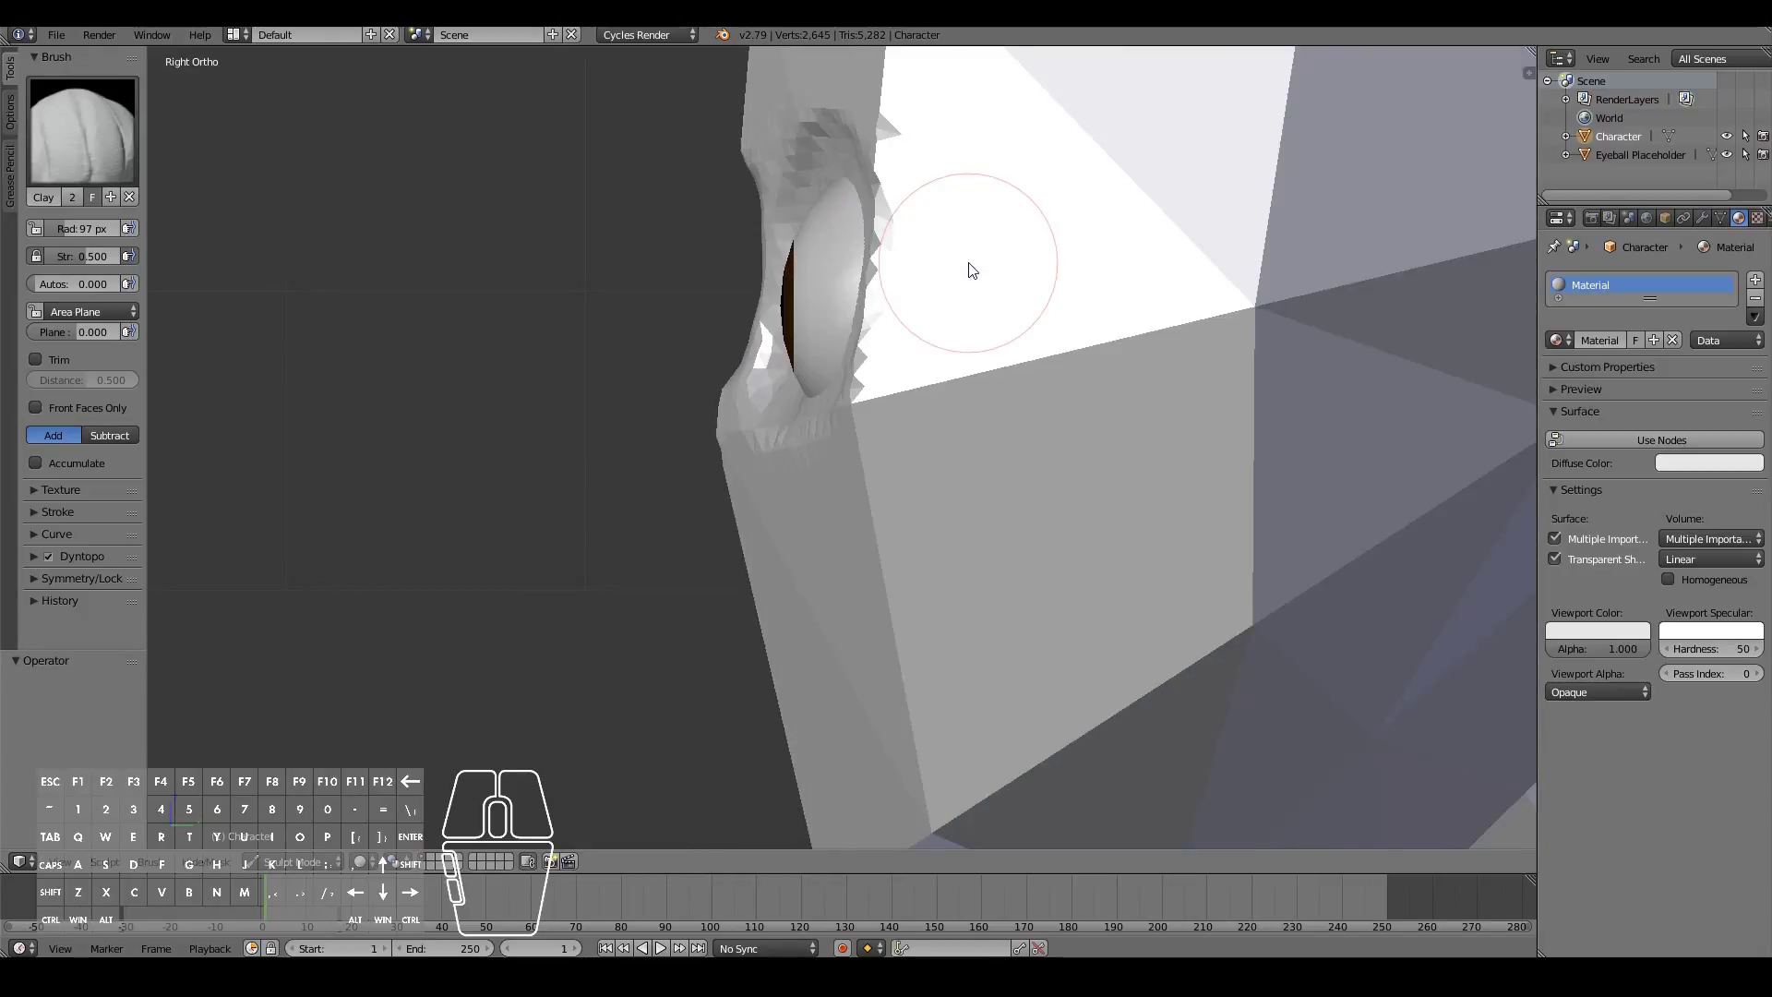
key(KP_1)
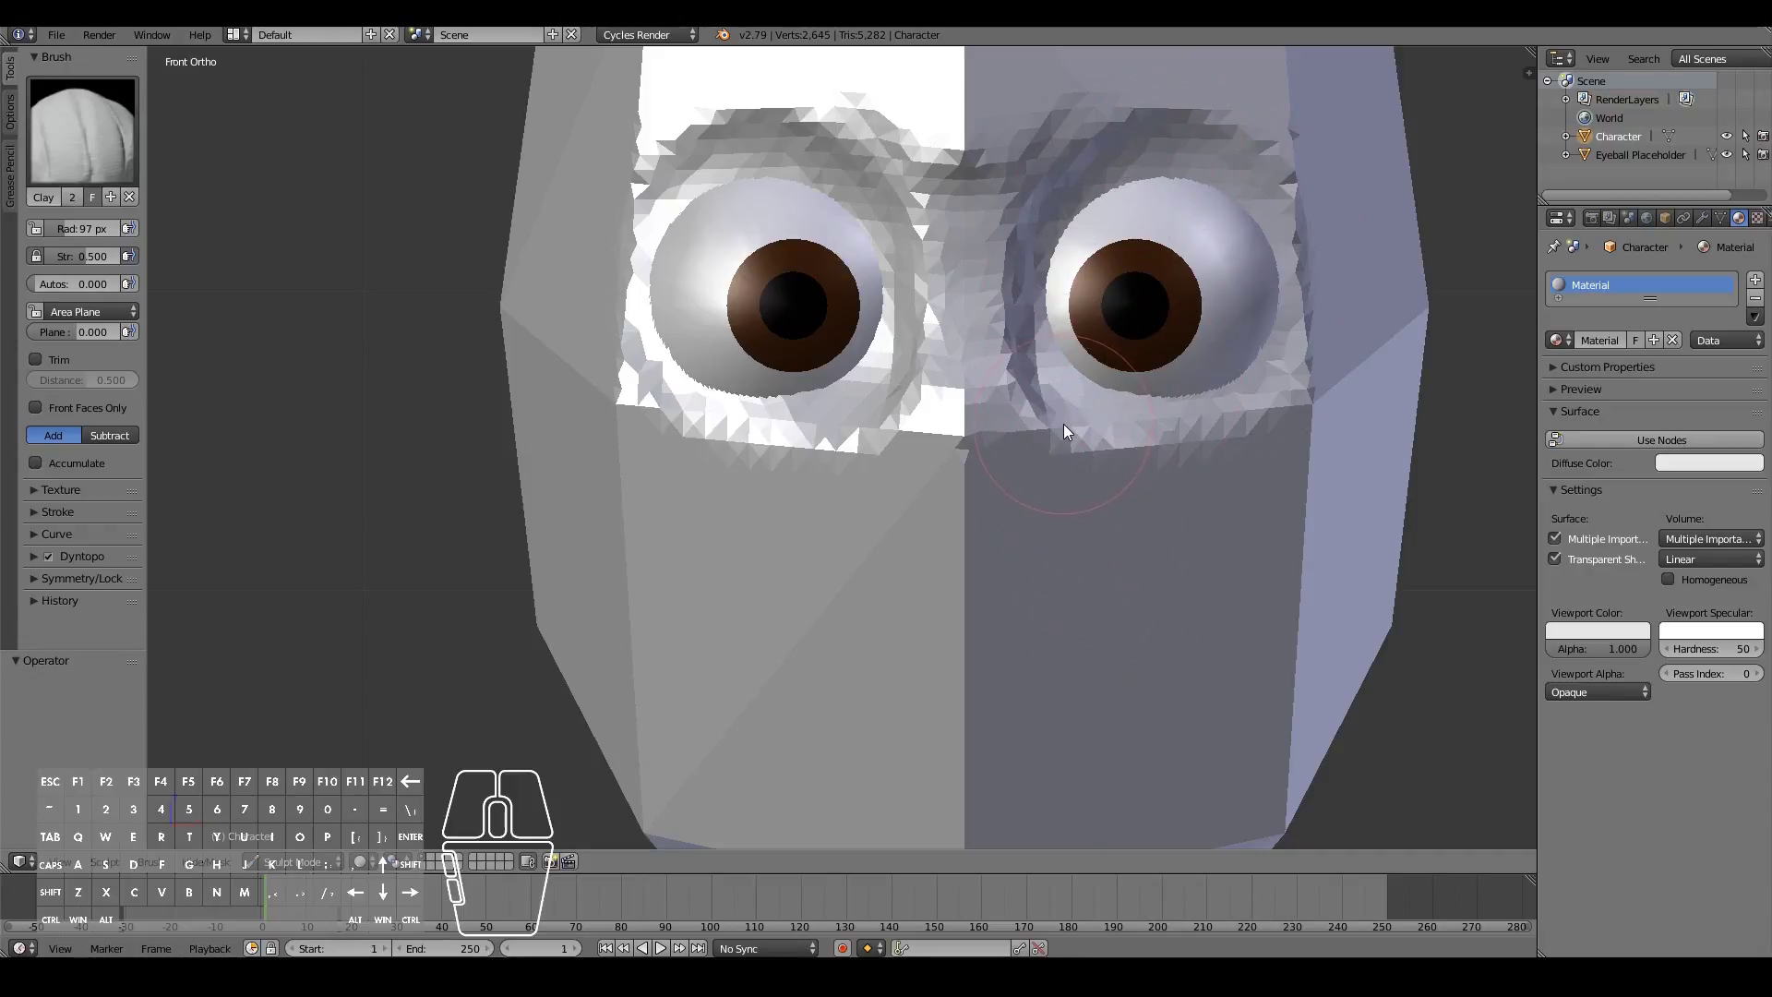
key(ctrl)
mouse_move(1055, 408)
ctrl+mouse_down()
mouse_move(1053, 518)
mouse_move(1100, 614)
mouse_move(1066, 534)
mouse_move(1058, 410)
mouse_move(1106, 580)
mouse_move(1093, 470)
mouse_move(1042, 397)
mouse_move(921, 370)
mouse_move(1083, 389)
mouse_move(1071, 470)
mouse_move(1063, 435)
mouse_move(1091, 581)
mouse_move(1054, 401)
mouse_move(1051, 455)
mouse_move(1044, 375)
mouse_move(1128, 588)
mouse_move(1067, 476)
mouse_move(1054, 387)
mouse_move(1099, 565)
ctrl+mouse_up()
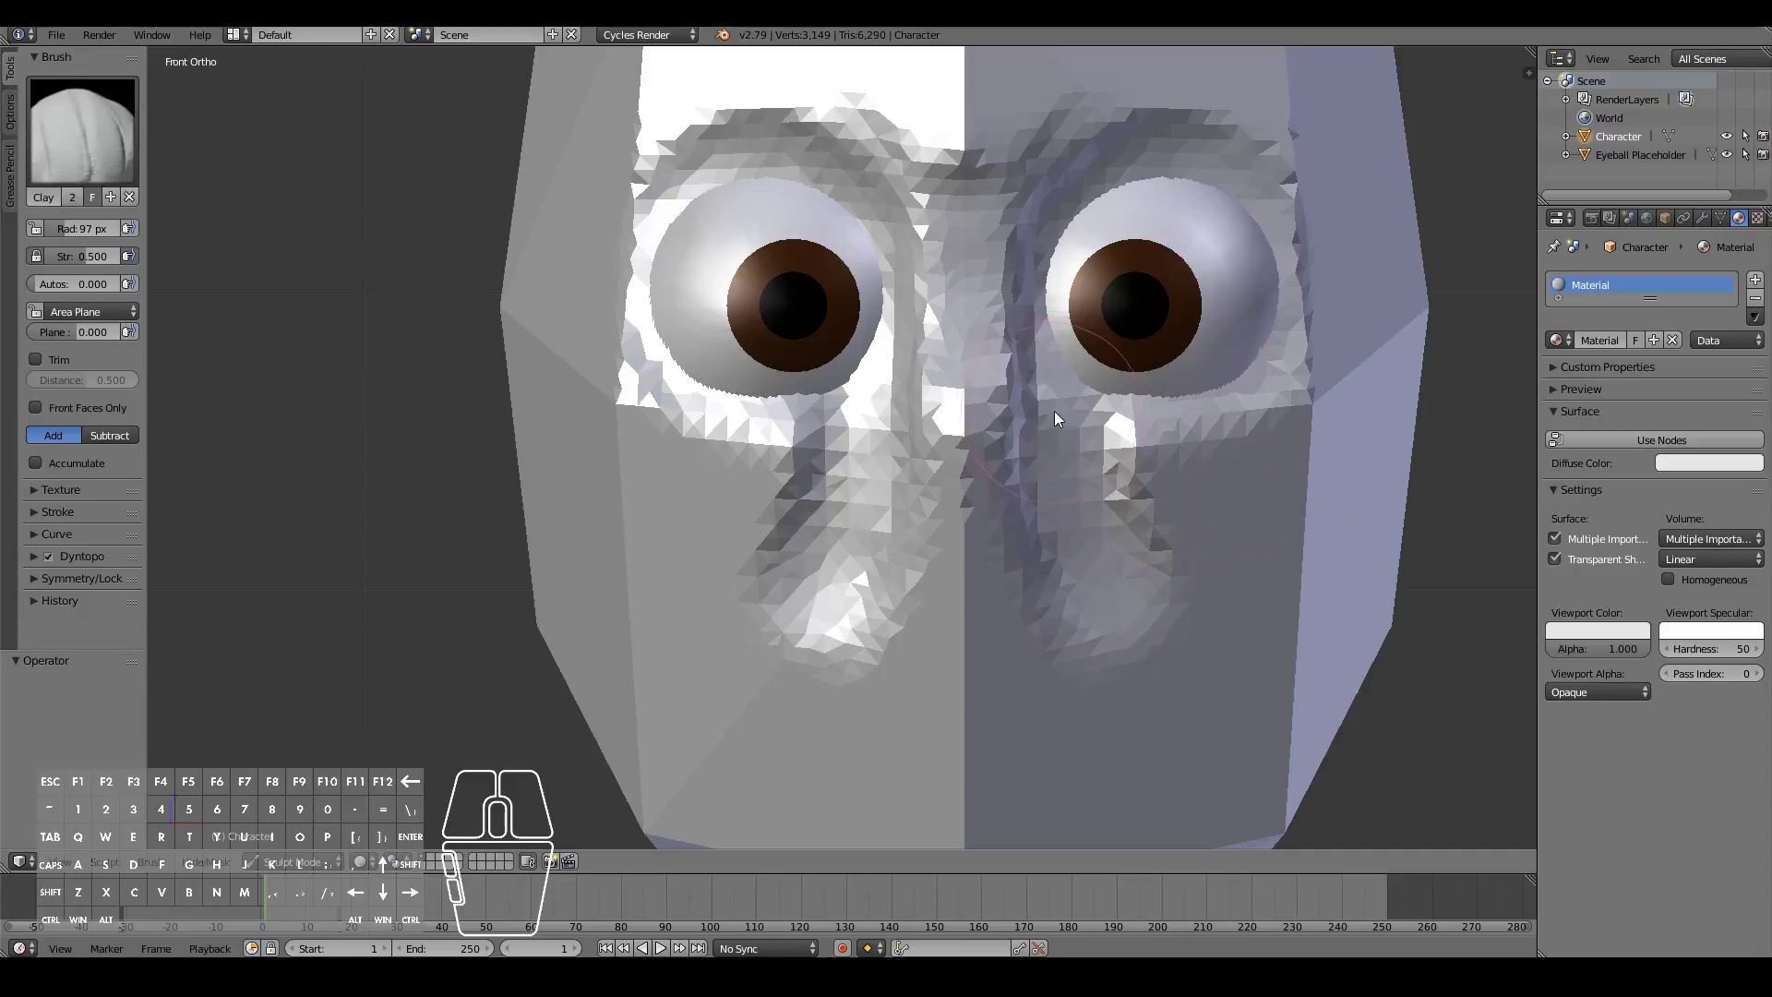
mouse_move(971, 351)
ctrl+mouse_down()
mouse_move(1004, 341)
mouse_move(1039, 361)
ctrl+mouse_up()
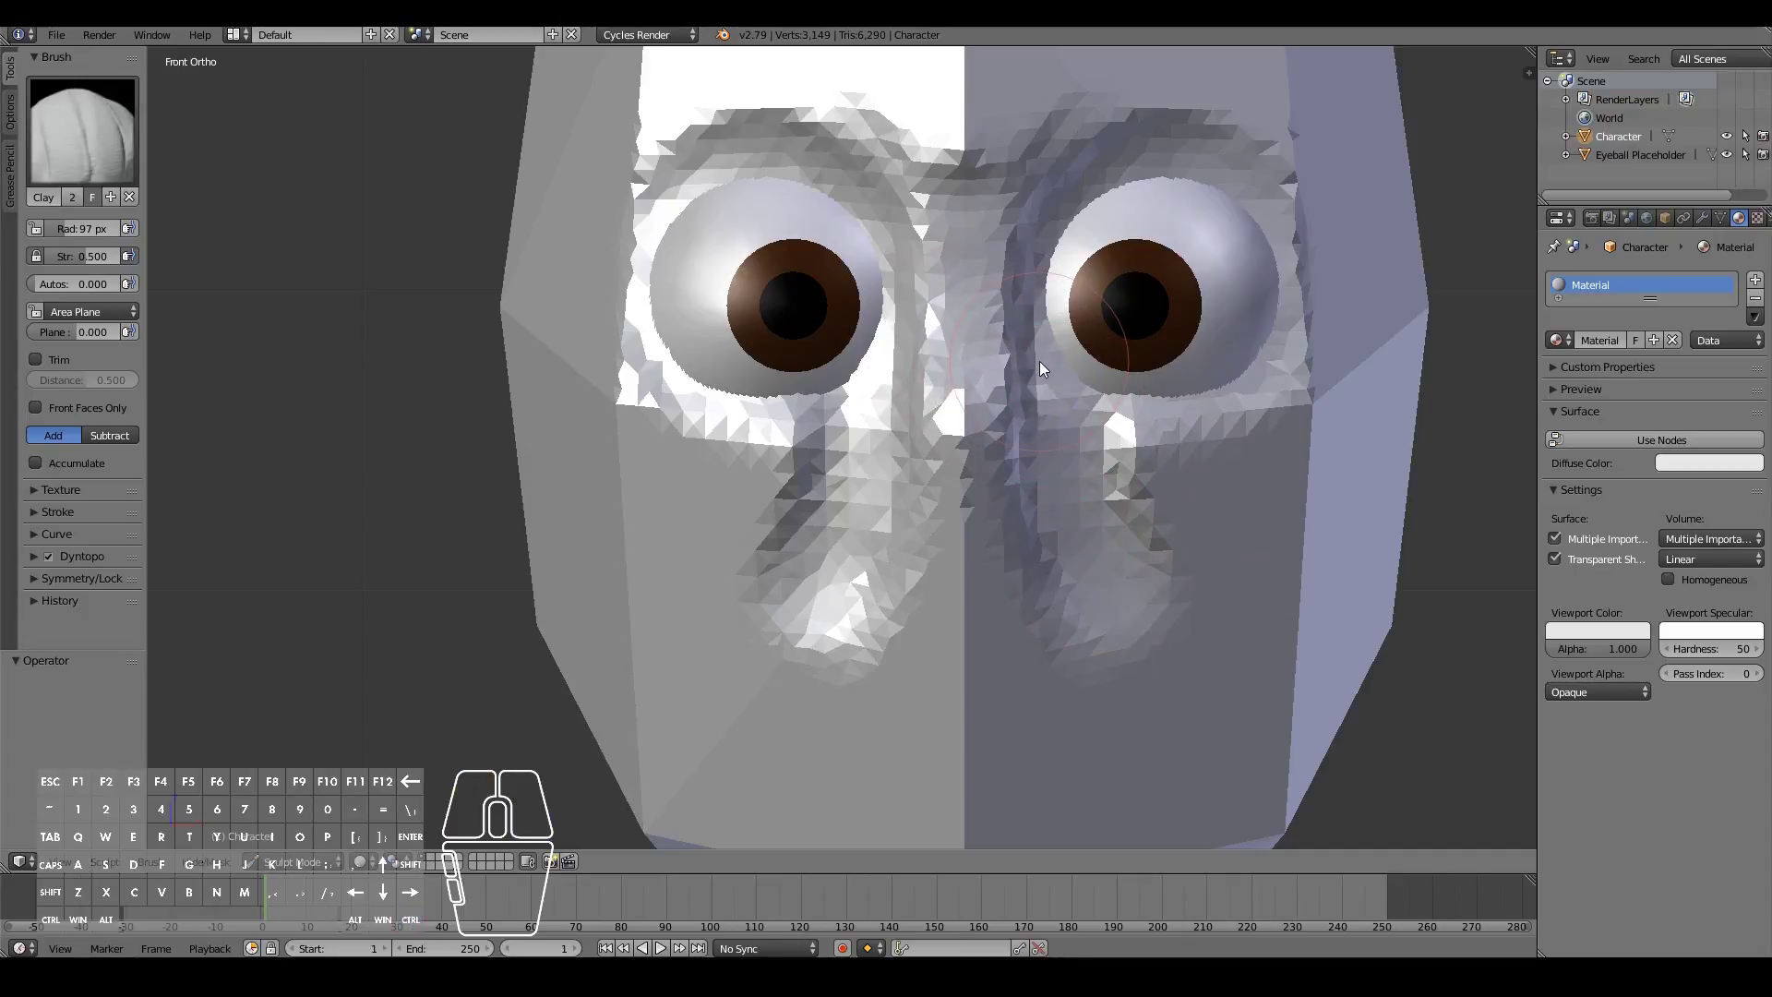
scroll(1039, 362, down, 3)
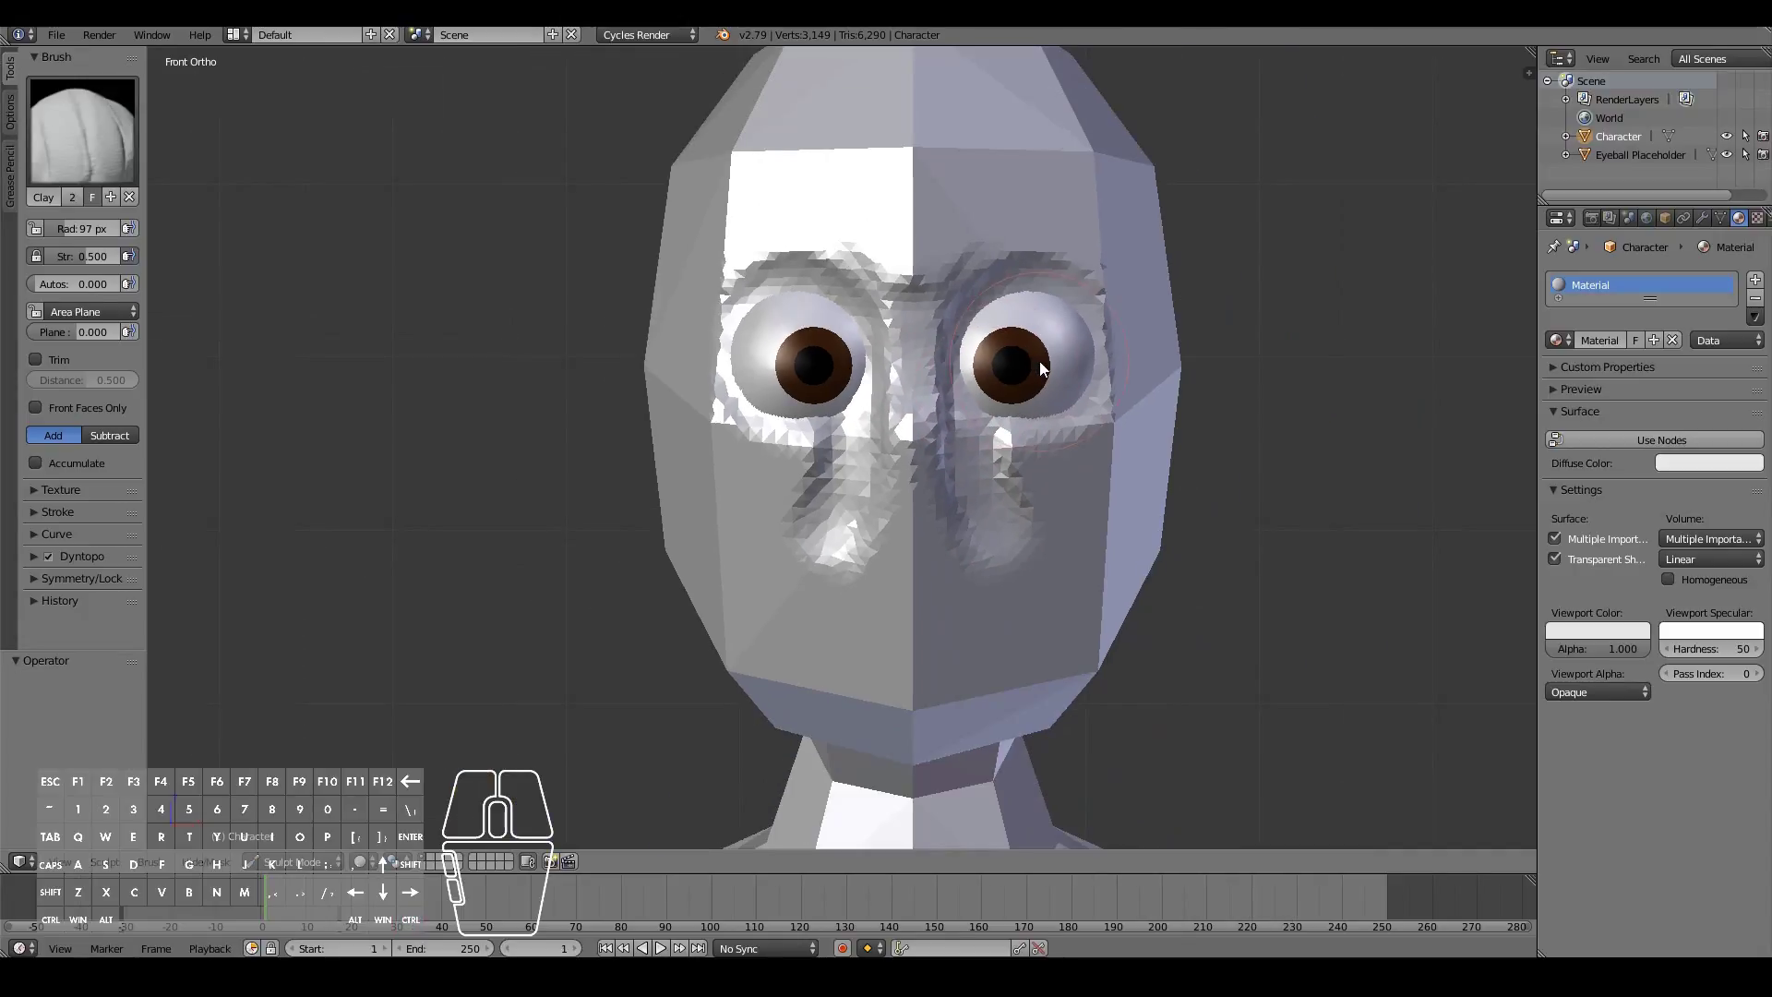
key(KP_3)
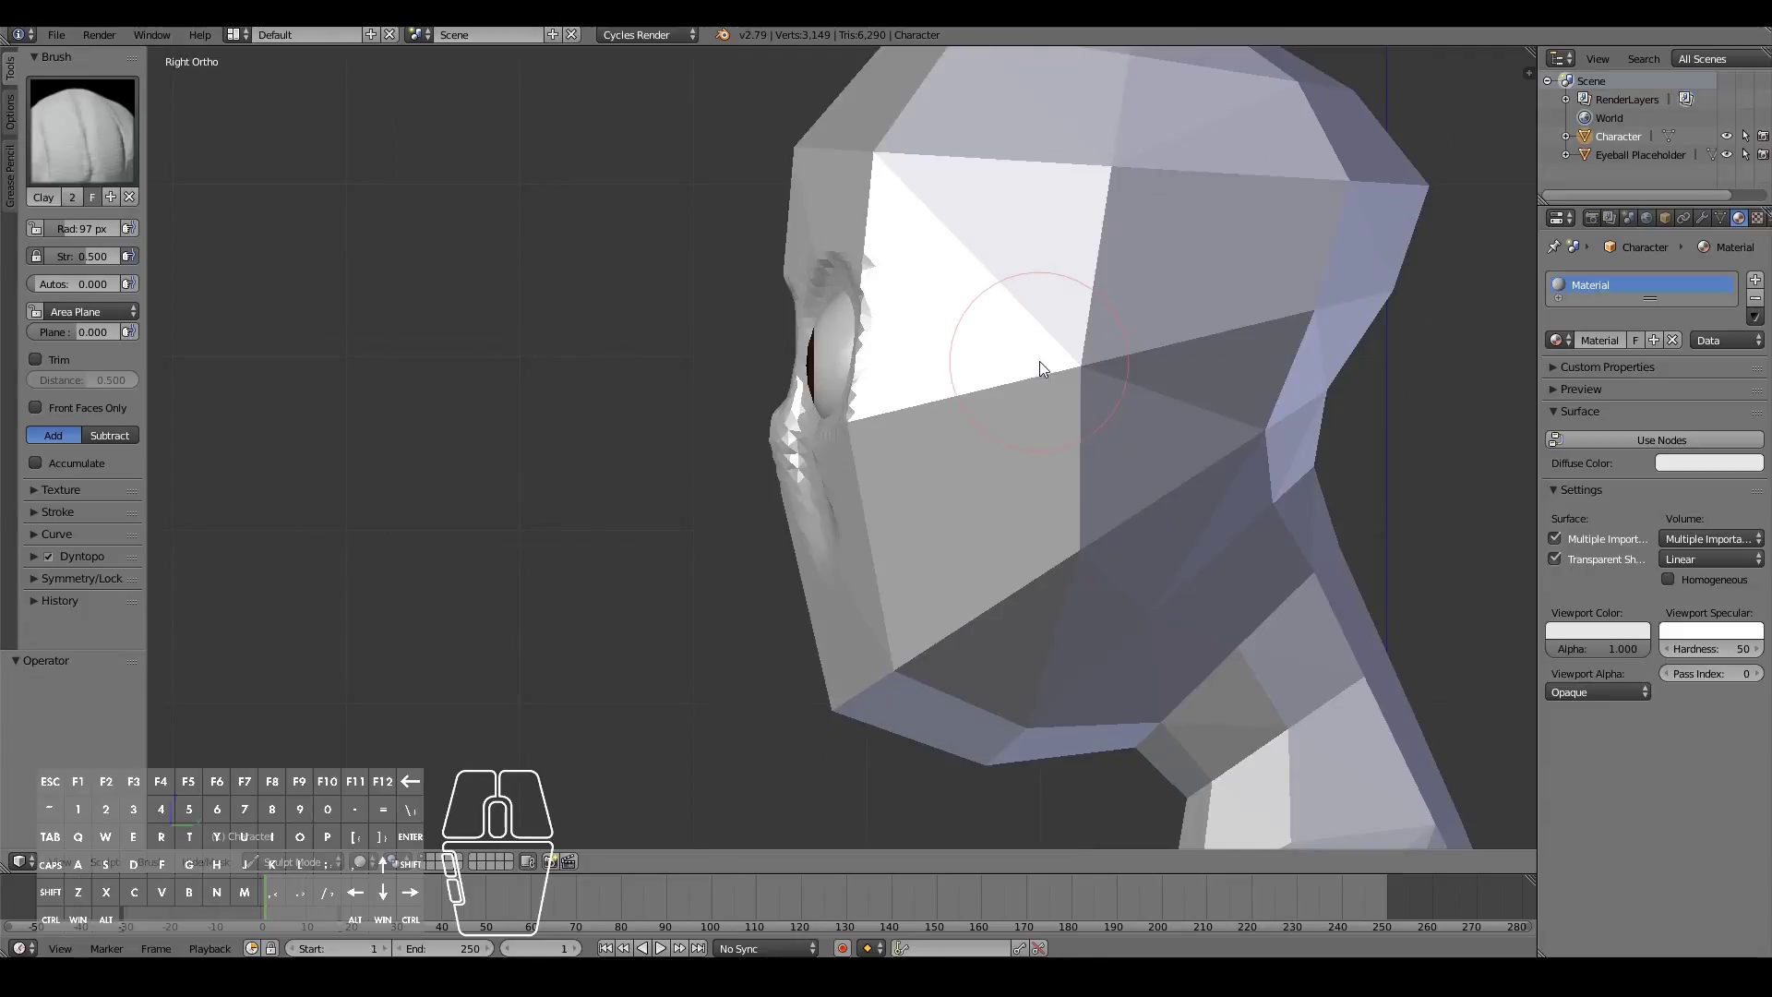
key(KP_1)
key(KP_3)
key(KP_1)
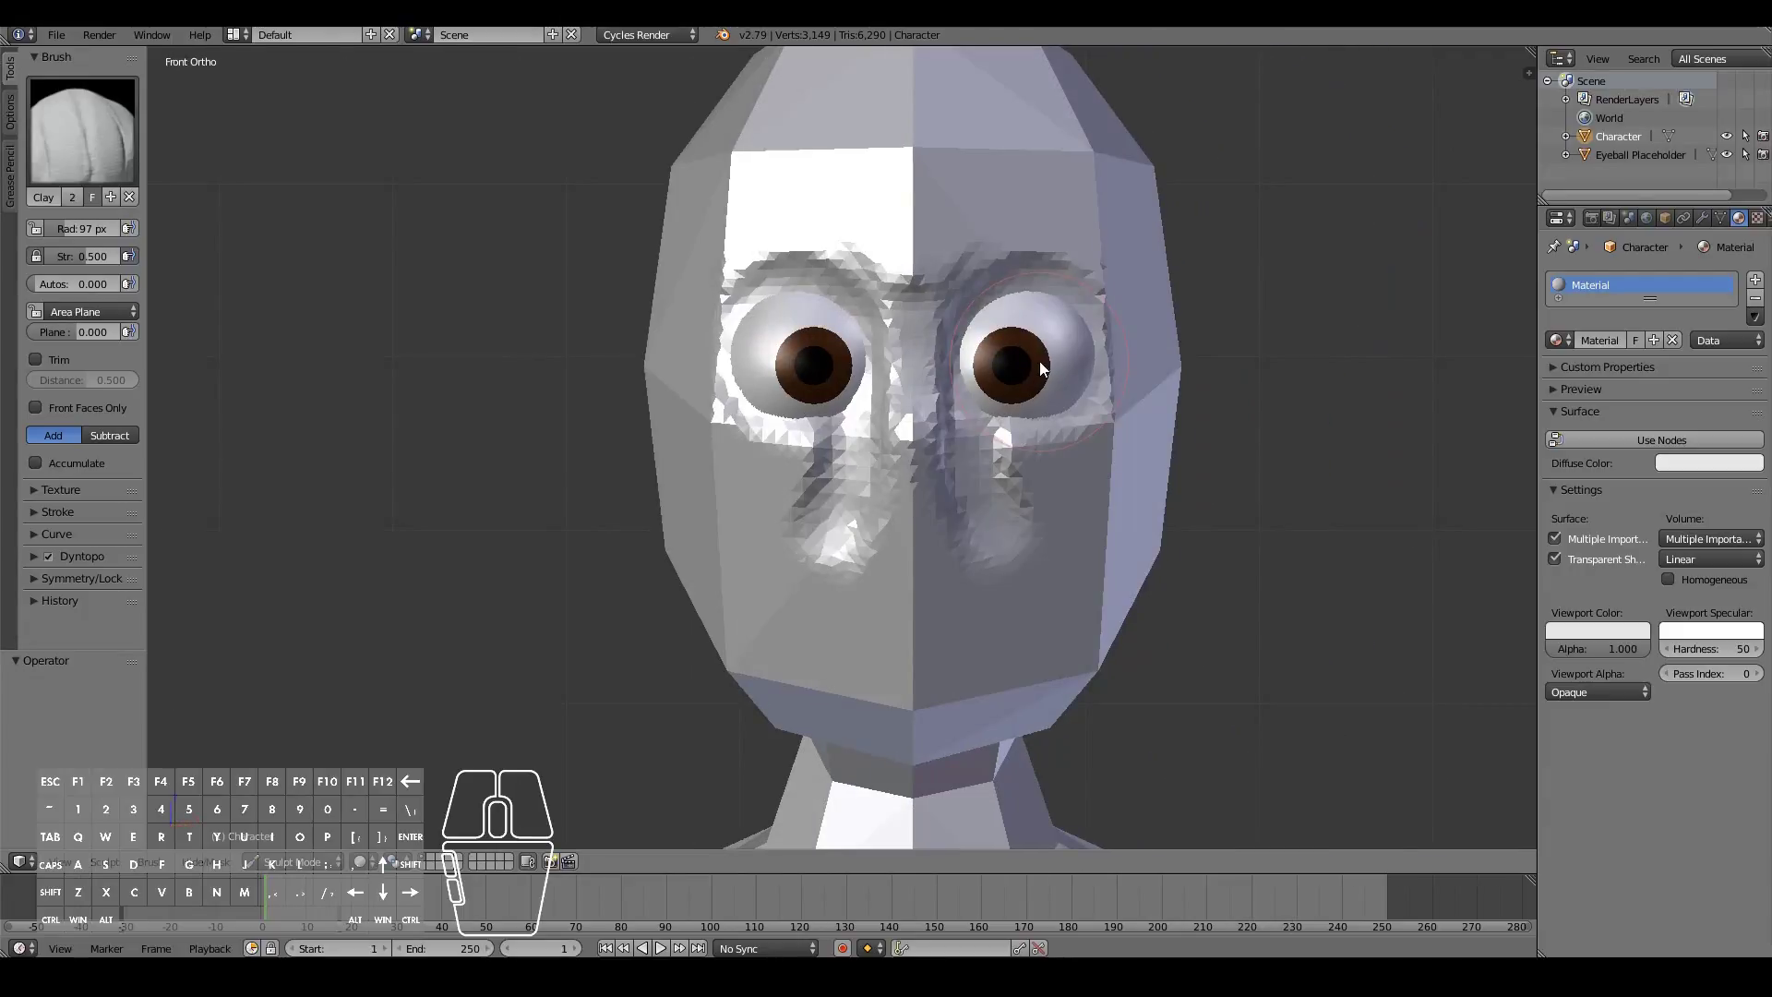
key(KP_3)
key(KP_1)
Build a round nose tip below the bridge with the Blob brush at 57 px radius, checking it from the side
click(81, 132)
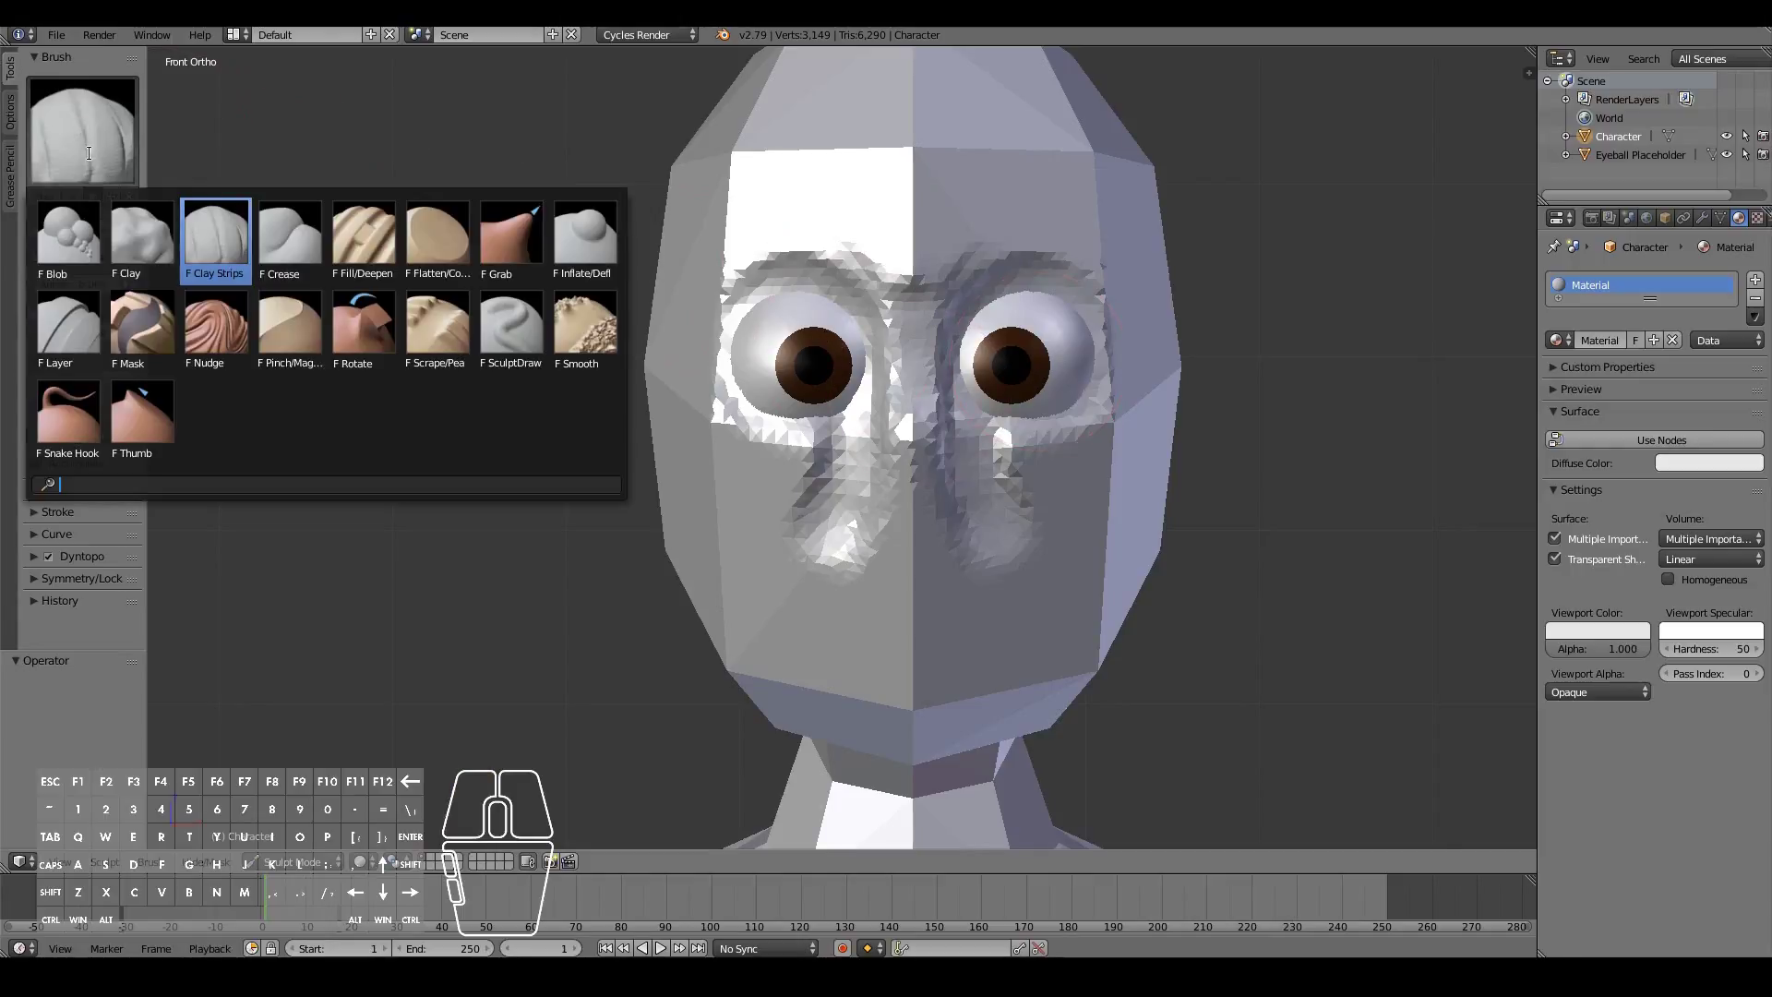
click(67, 238)
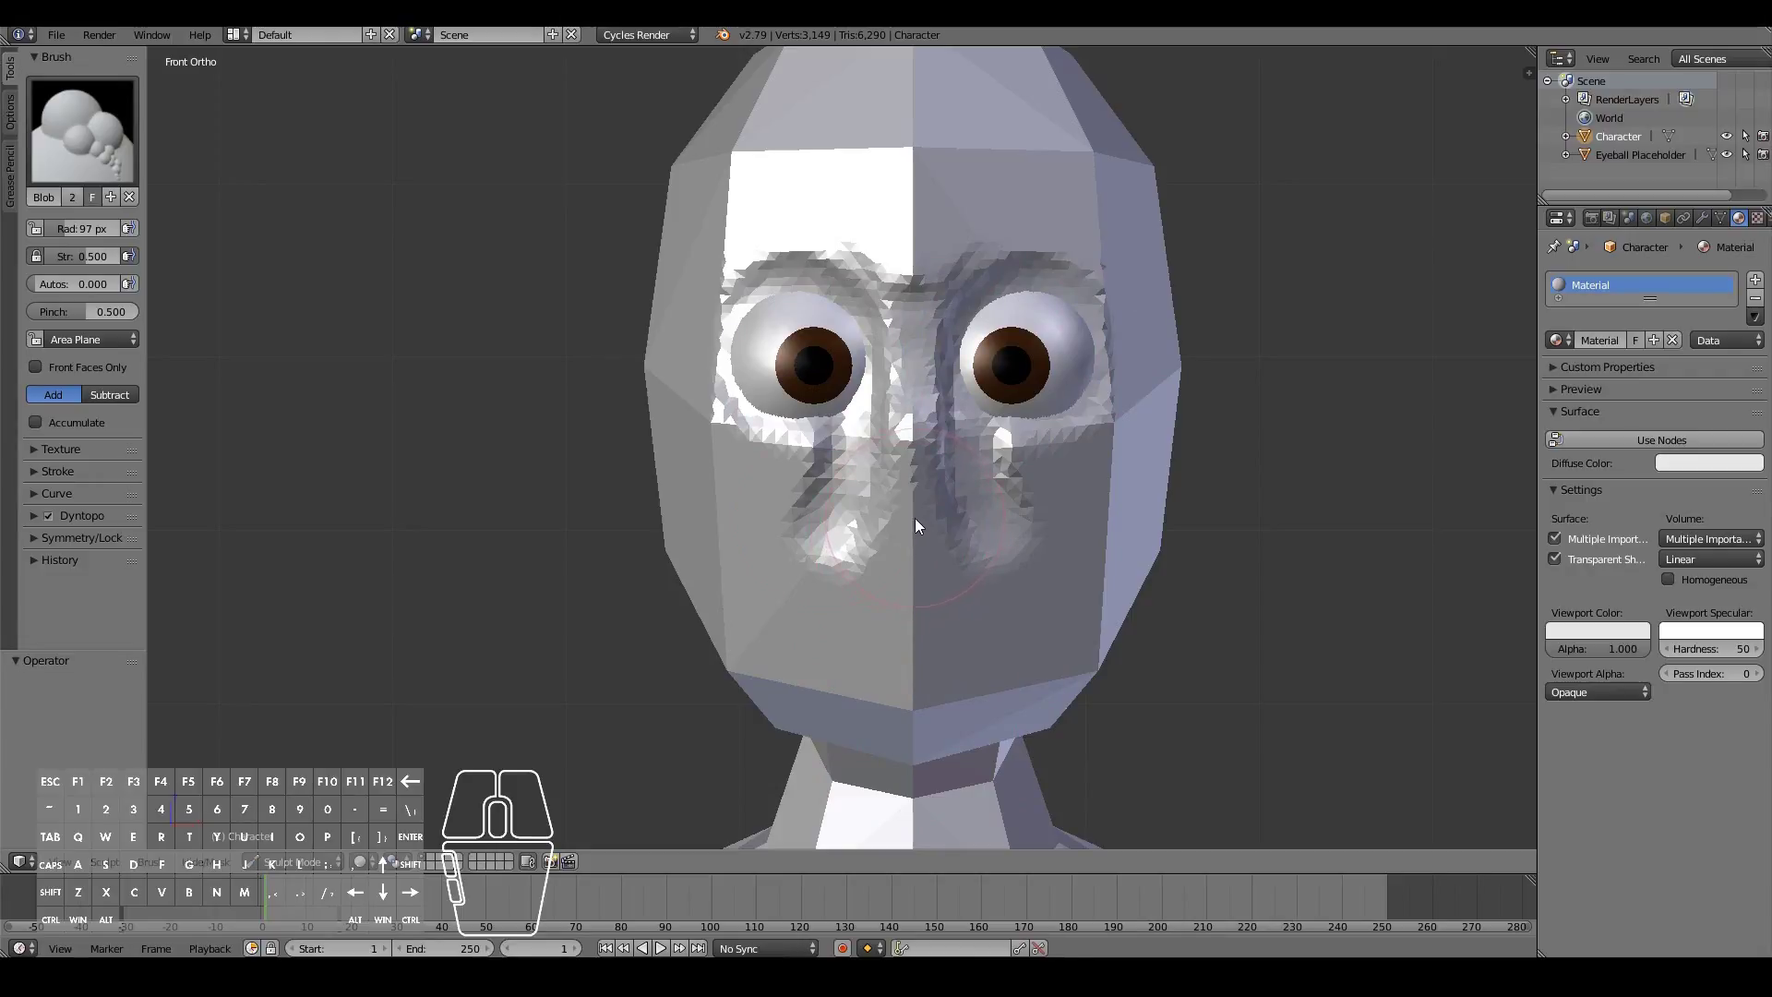
key(f)
click(878, 524)
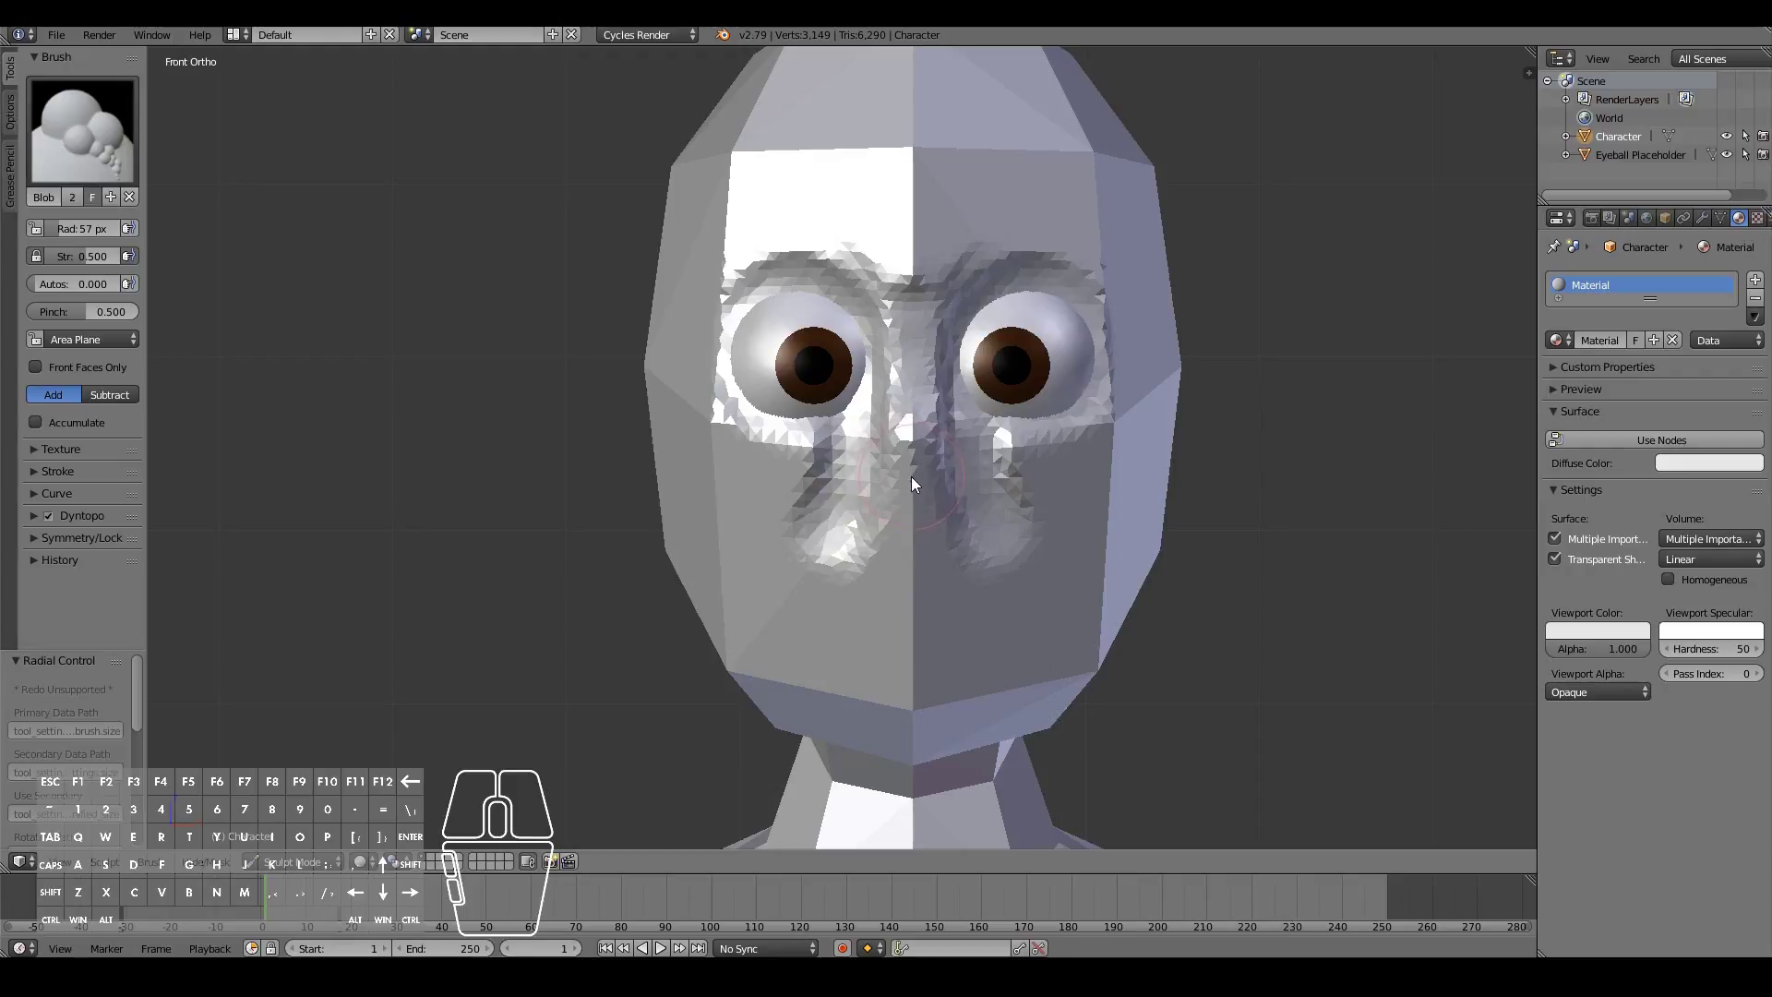
mouse_move(913, 479)
mouse_down()
mouse_move(910, 463)
mouse_move(935, 481)
mouse_move(889, 485)
mouse_move(938, 486)
mouse_move(880, 473)
mouse_move(908, 506)
mouse_move(890, 412)
mouse_up()
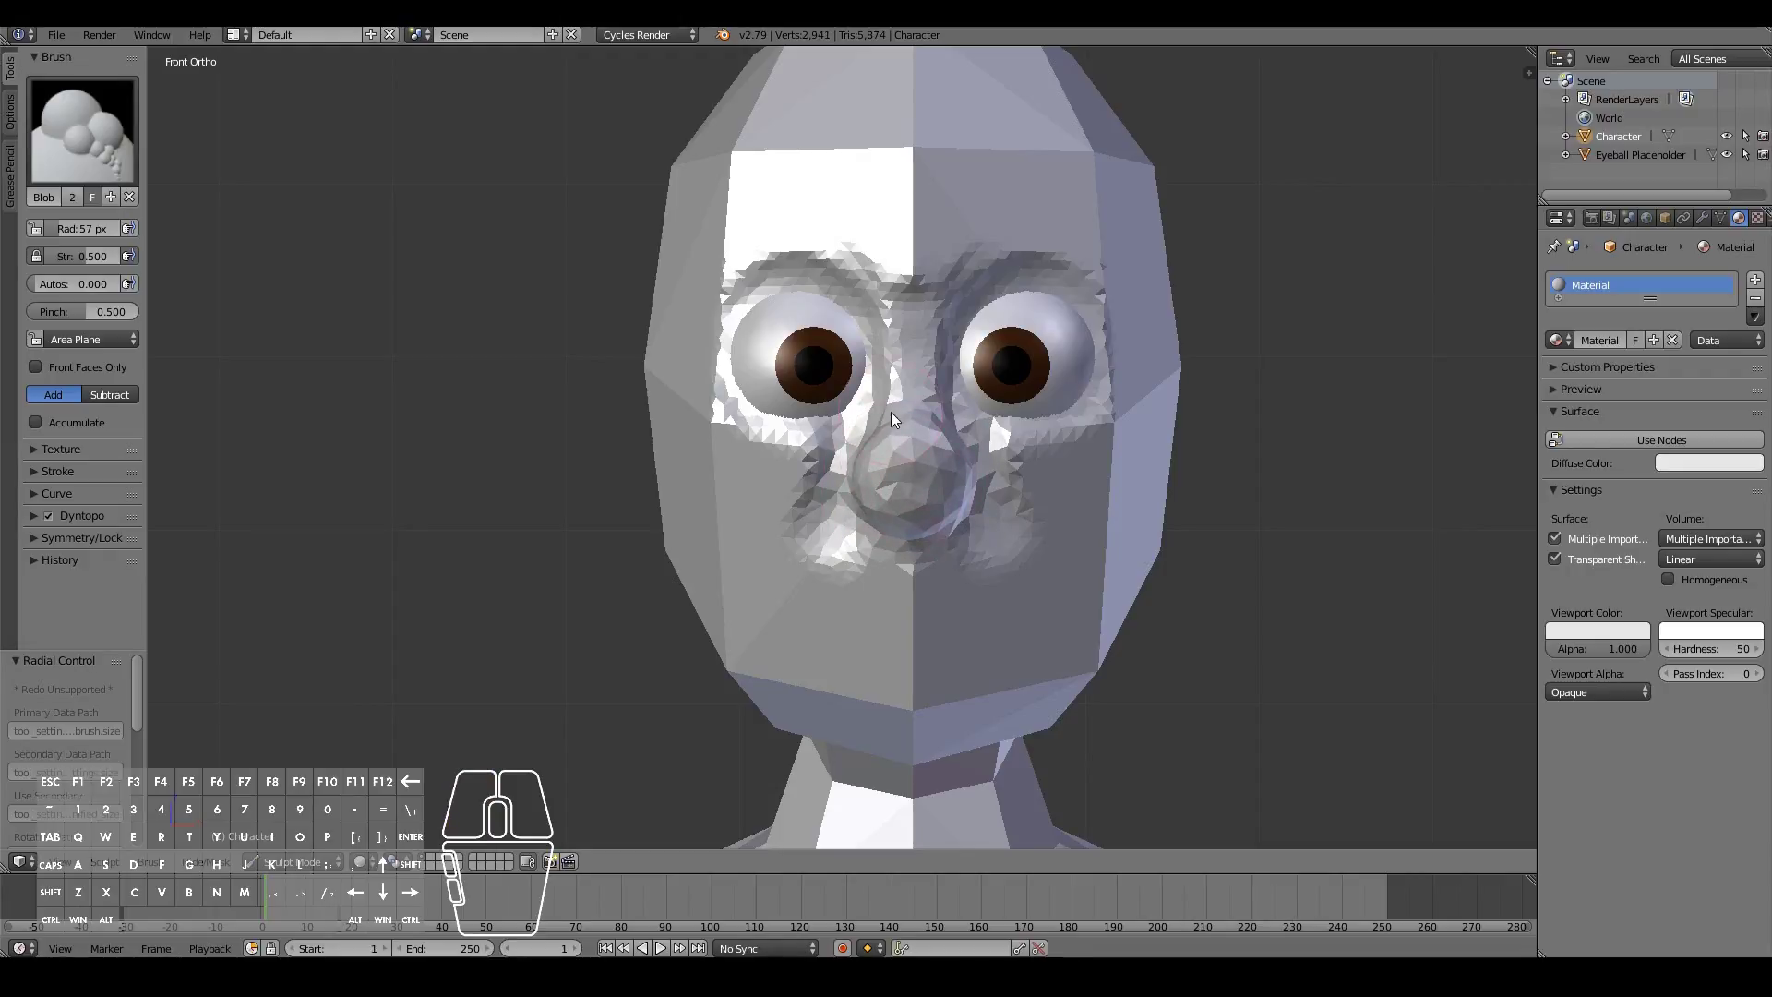
key(KP_3)
key(KP_1)
Build up the mouth area beneath the nose with 57 px Clay Strips strokes at strength 0.500, checking the side profile
click(107, 148)
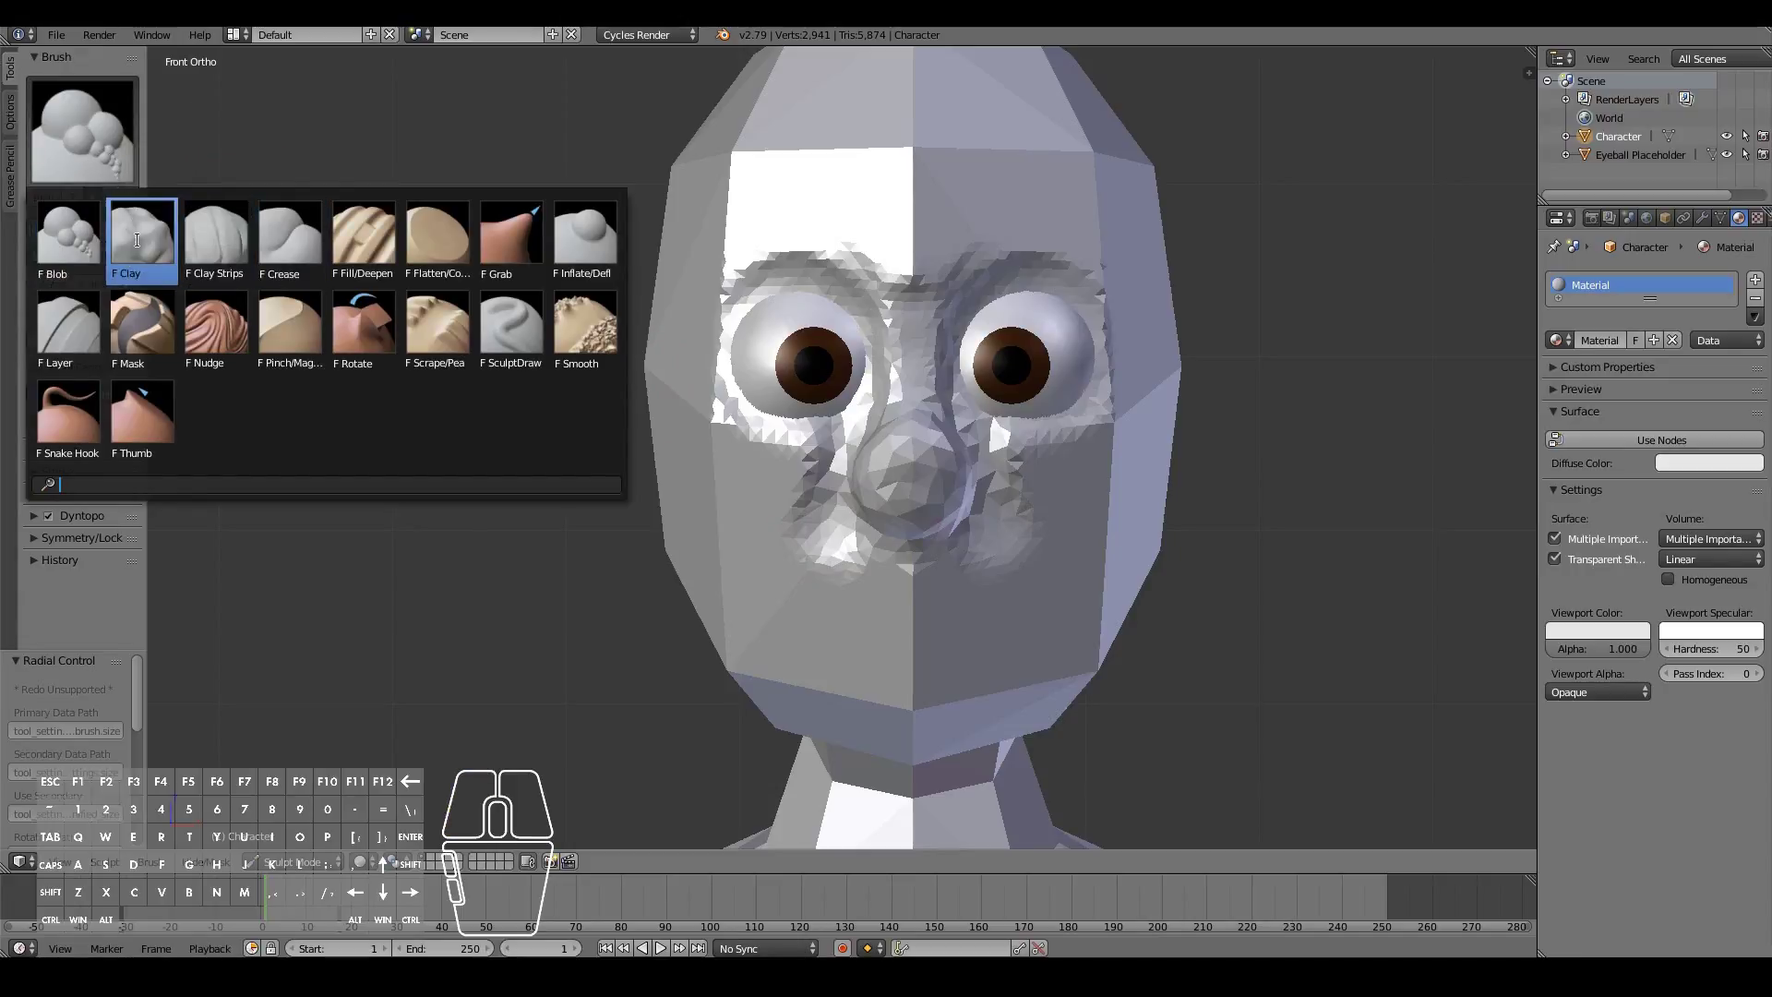
click(224, 242)
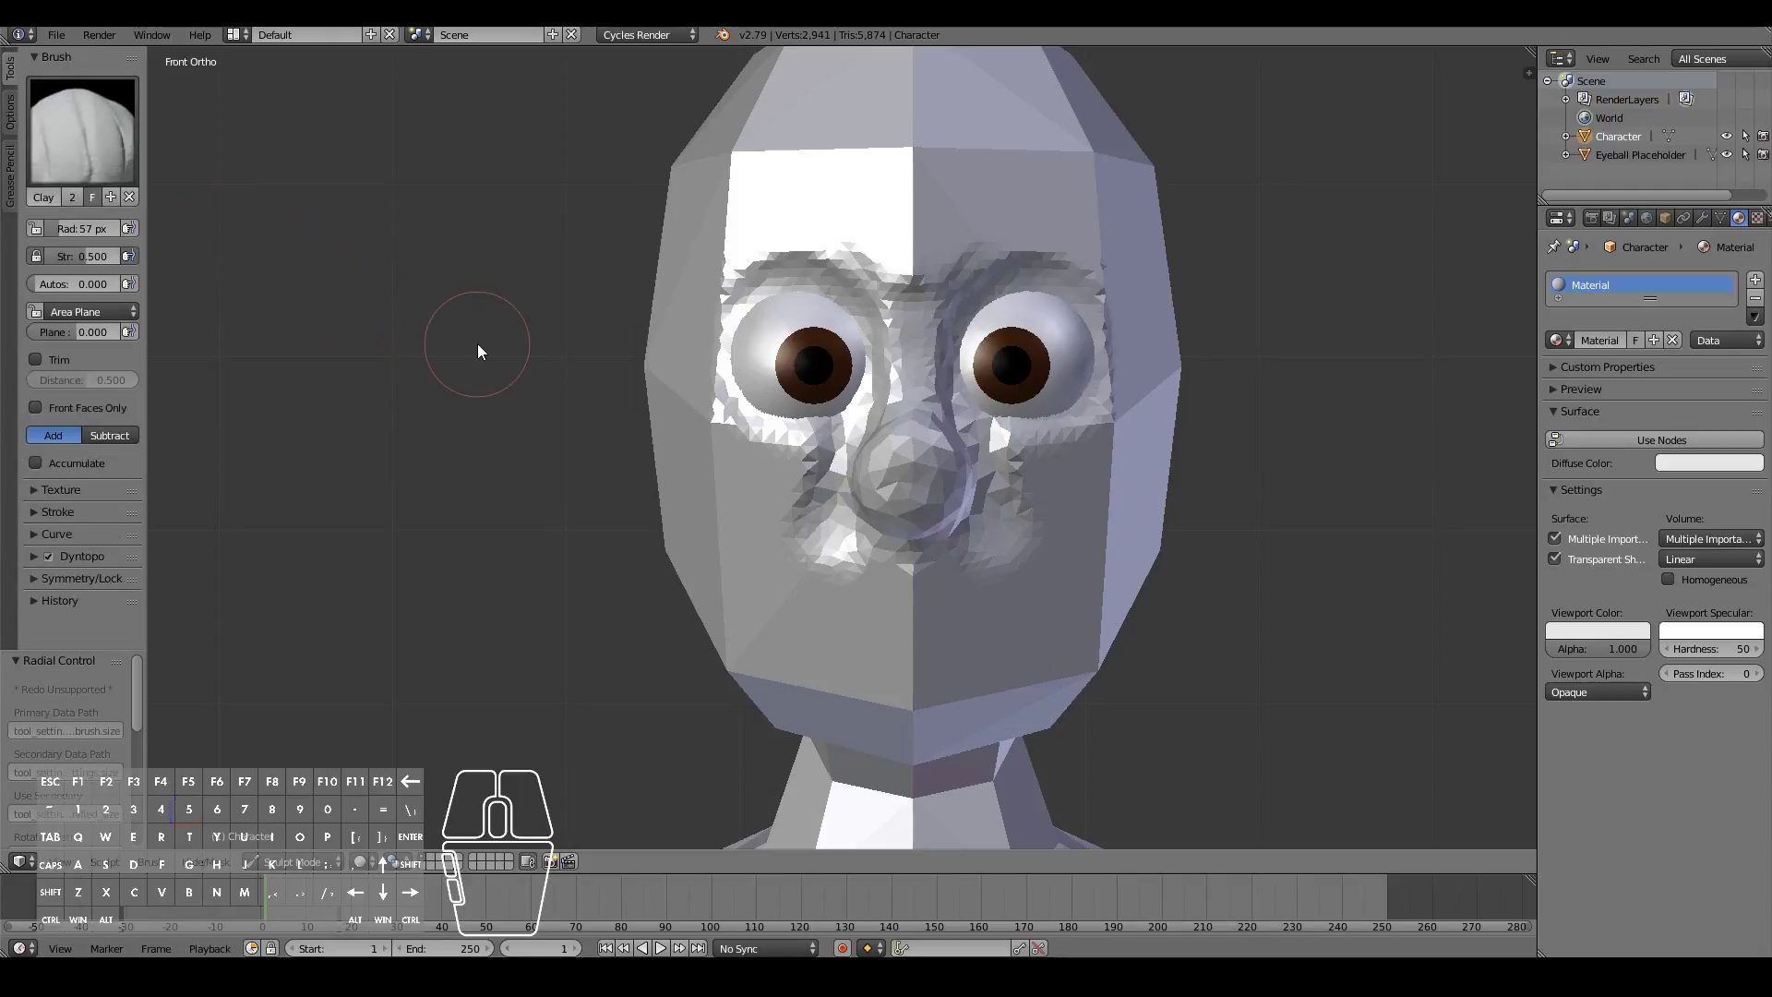
scroll(539, 343, down, 2)
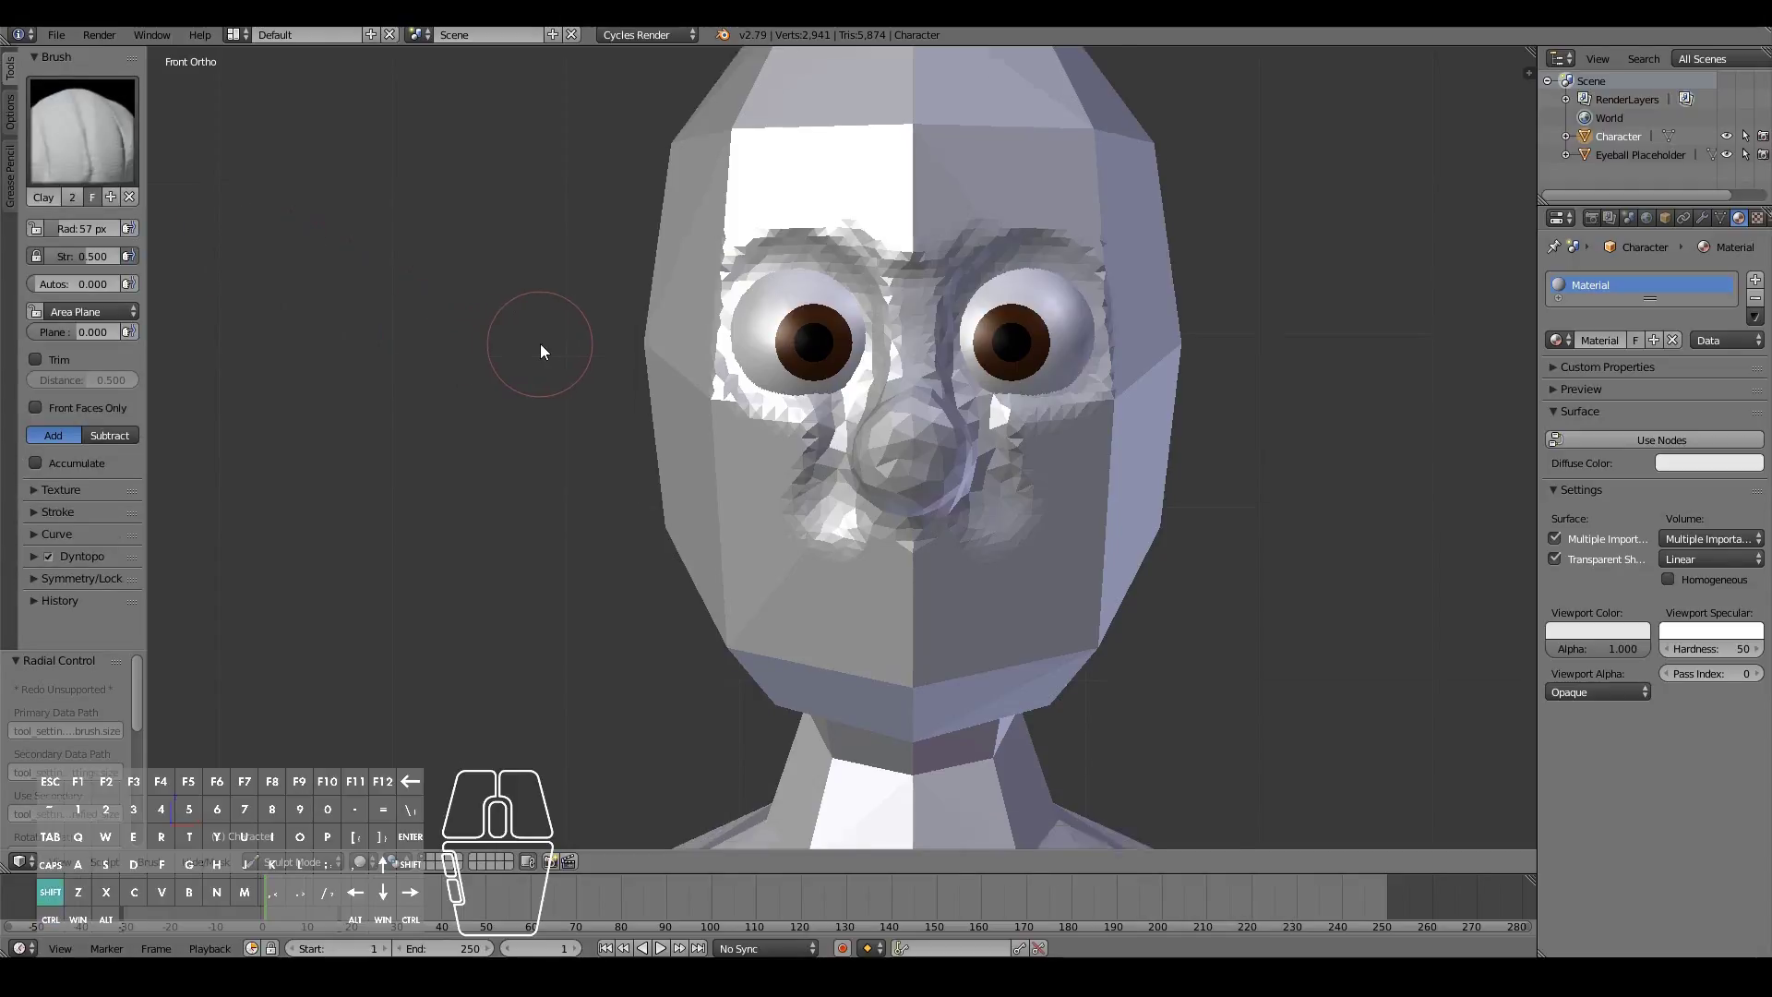
scroll(540, 346, up, 5)
scroll(540, 346, up, 4)
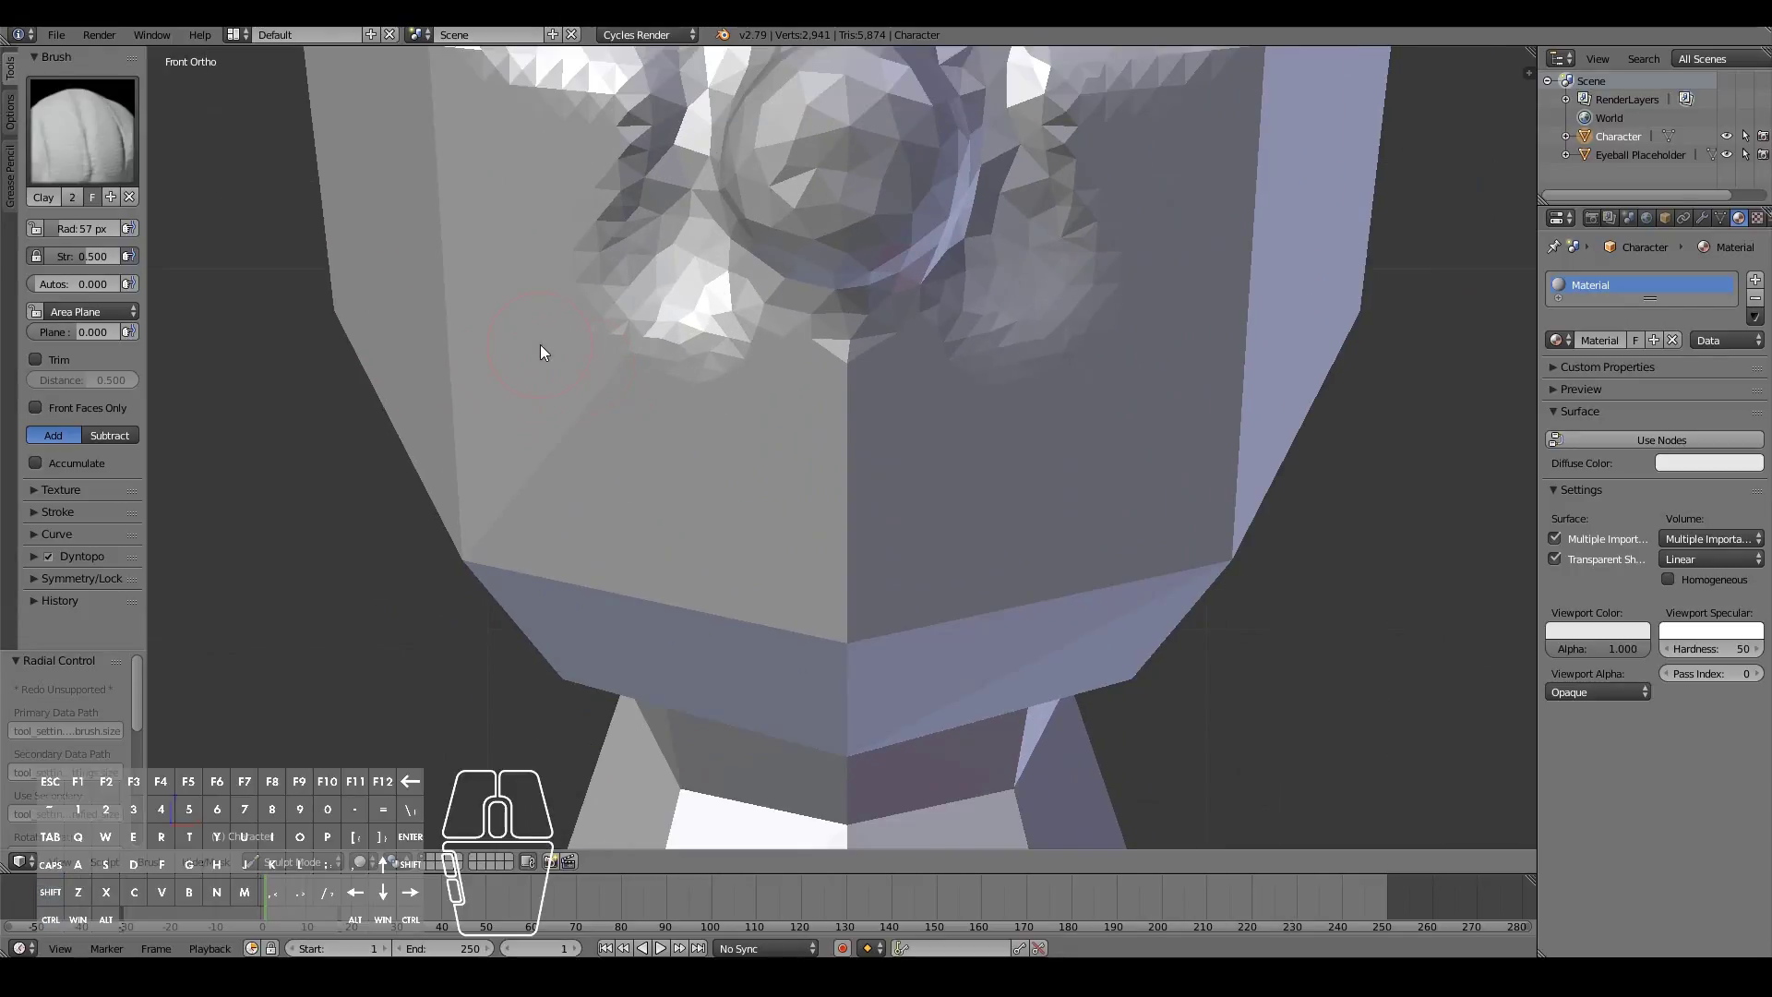
mouse_move(841, 378)
mouse_down()
mouse_move(900, 362)
mouse_move(809, 353)
mouse_move(912, 405)
mouse_move(816, 381)
mouse_move(894, 394)
mouse_move(787, 405)
mouse_move(859, 384)
mouse_move(873, 431)
mouse_move(796, 456)
mouse_move(895, 349)
mouse_move(792, 461)
mouse_move(909, 347)
mouse_move(780, 461)
mouse_move(950, 367)
mouse_move(745, 426)
mouse_move(929, 361)
mouse_move(685, 425)
mouse_move(944, 442)
mouse_move(747, 390)
mouse_move(946, 418)
mouse_up()
mouse_move(935, 319)
mouse_down()
mouse_move(957, 289)
mouse_move(1021, 433)
mouse_up()
mouse_move(784, 498)
mouse_down()
mouse_move(866, 447)
mouse_move(751, 396)
mouse_move(804, 447)
mouse_up()
mouse_move(945, 411)
mouse_down()
mouse_move(940, 369)
mouse_move(847, 307)
mouse_move(851, 411)
mouse_up()
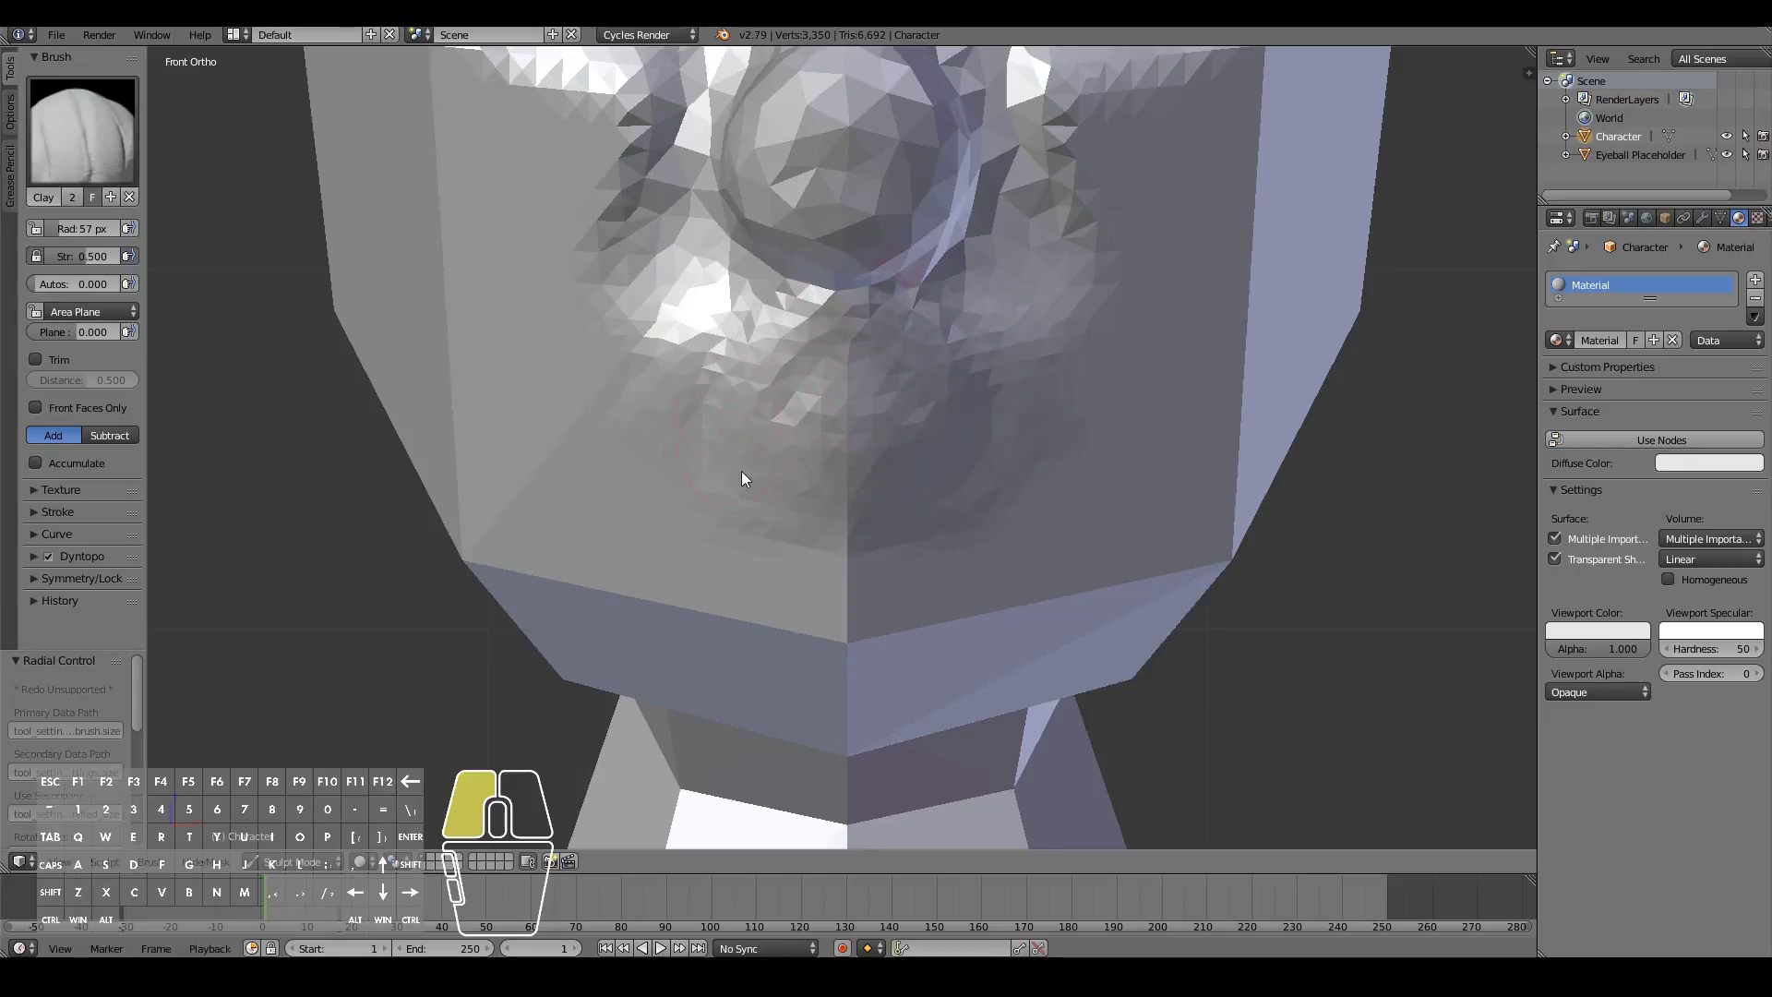
mouse_move(1000, 424)
mouse_down()
mouse_move(1004, 352)
mouse_move(962, 315)
mouse_move(1023, 494)
mouse_move(966, 510)
mouse_move(968, 336)
mouse_move(734, 378)
mouse_move(725, 474)
mouse_up()
key(KP_3)
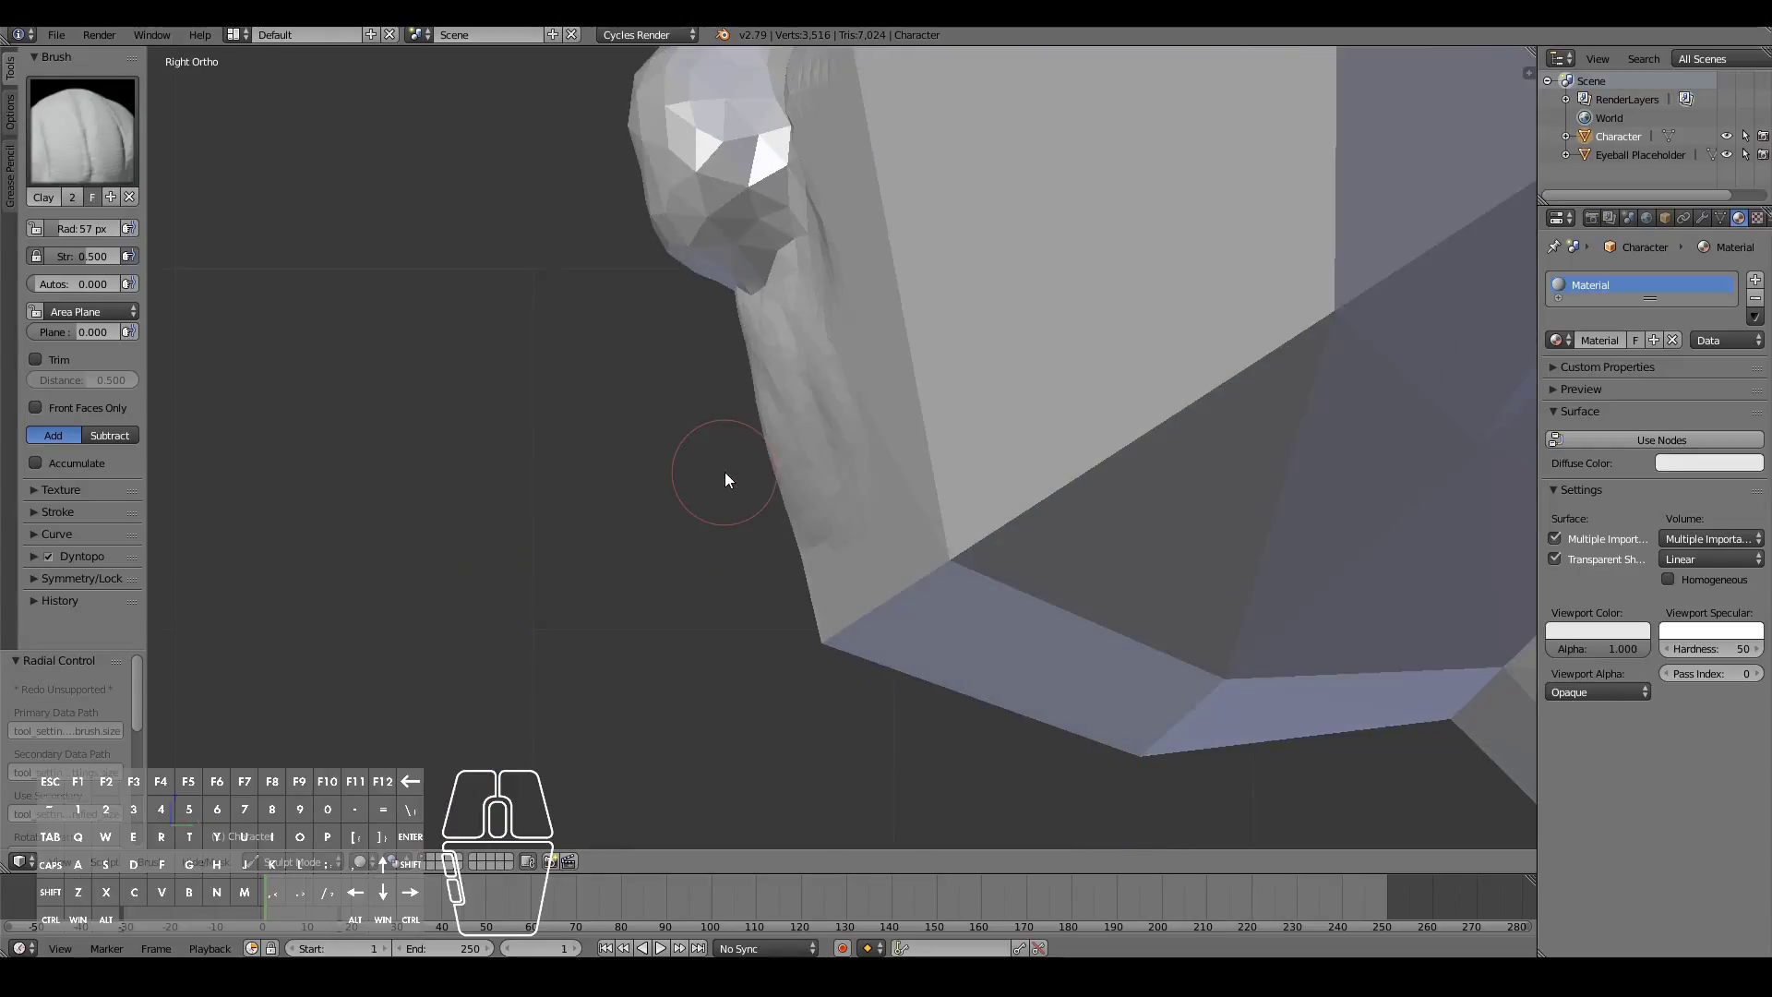
key(KP_1)
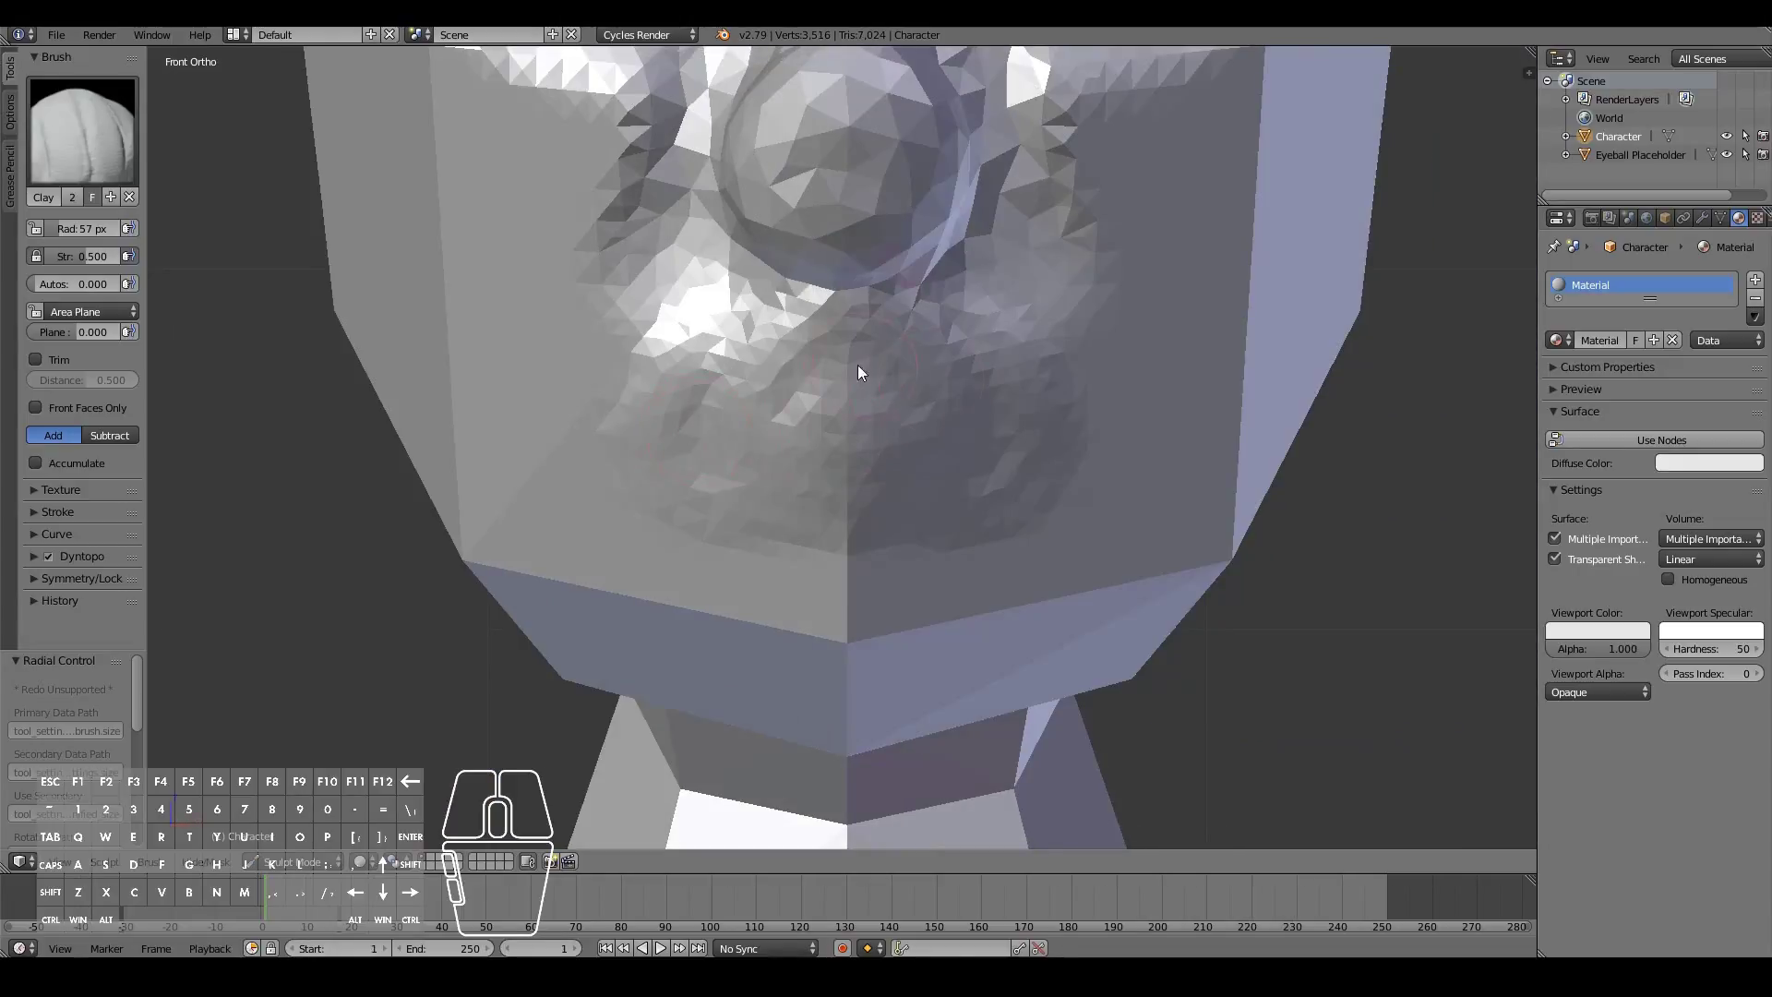
Form the upper lip across the mouth area with repeated horizontal Clay Strips strokes
mouse_move(723, 390)
mouse_down()
mouse_move(1005, 401)
mouse_move(679, 395)
mouse_move(803, 382)
mouse_move(1026, 402)
mouse_move(826, 379)
mouse_move(853, 406)
mouse_move(817, 386)
mouse_move(889, 340)
mouse_move(719, 343)
mouse_move(993, 346)
mouse_move(798, 396)
mouse_move(927, 382)
mouse_move(895, 383)
mouse_up()
key(KP_3)
key(KP_1)
mouse_move(995, 406)
mouse_down()
mouse_move(686, 403)
mouse_move(854, 389)
mouse_move(814, 381)
mouse_move(683, 391)
mouse_move(1006, 408)
mouse_up()
mouse_move(960, 391)
mouse_down()
mouse_move(718, 395)
mouse_move(748, 392)
mouse_up()
mouse_move(1029, 412)
mouse_down()
mouse_move(696, 403)
mouse_move(1026, 395)
mouse_move(789, 375)
mouse_up()
drag(773, 465, 781, 458)
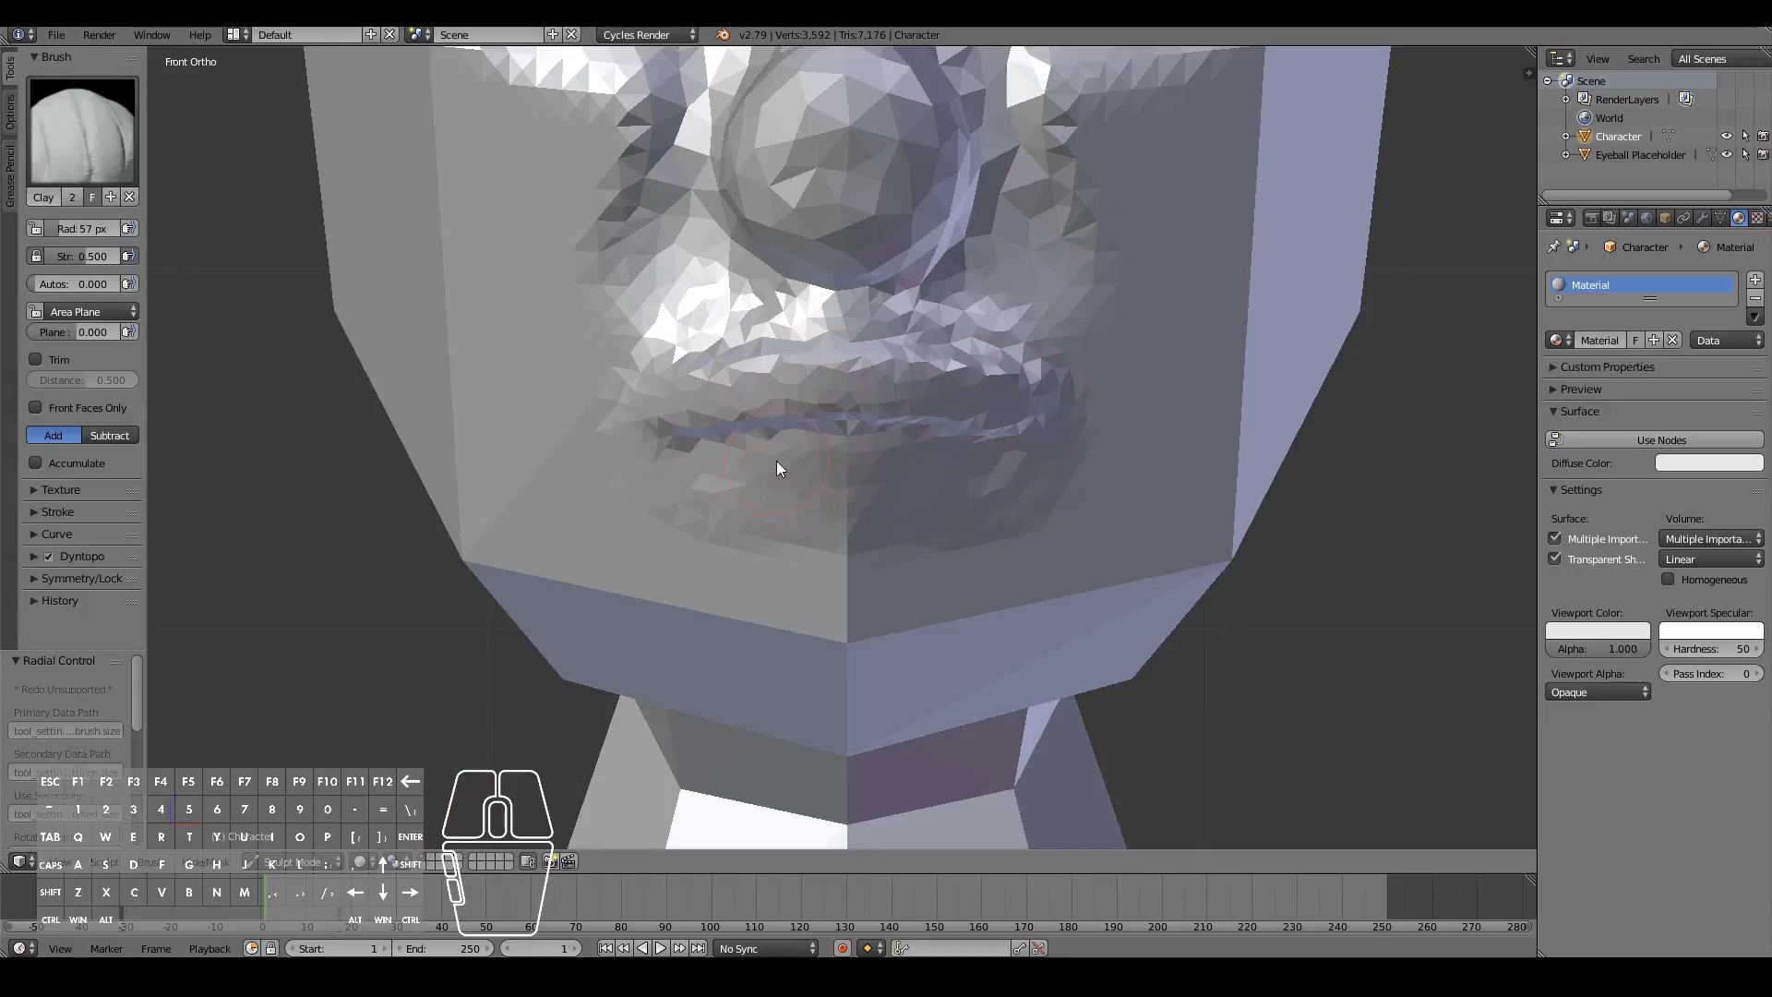
Build up the lower lip beneath the mouth line with horizontal Clay Strips strokes, checking it in profile
scroll(1038, 375, up, 3)
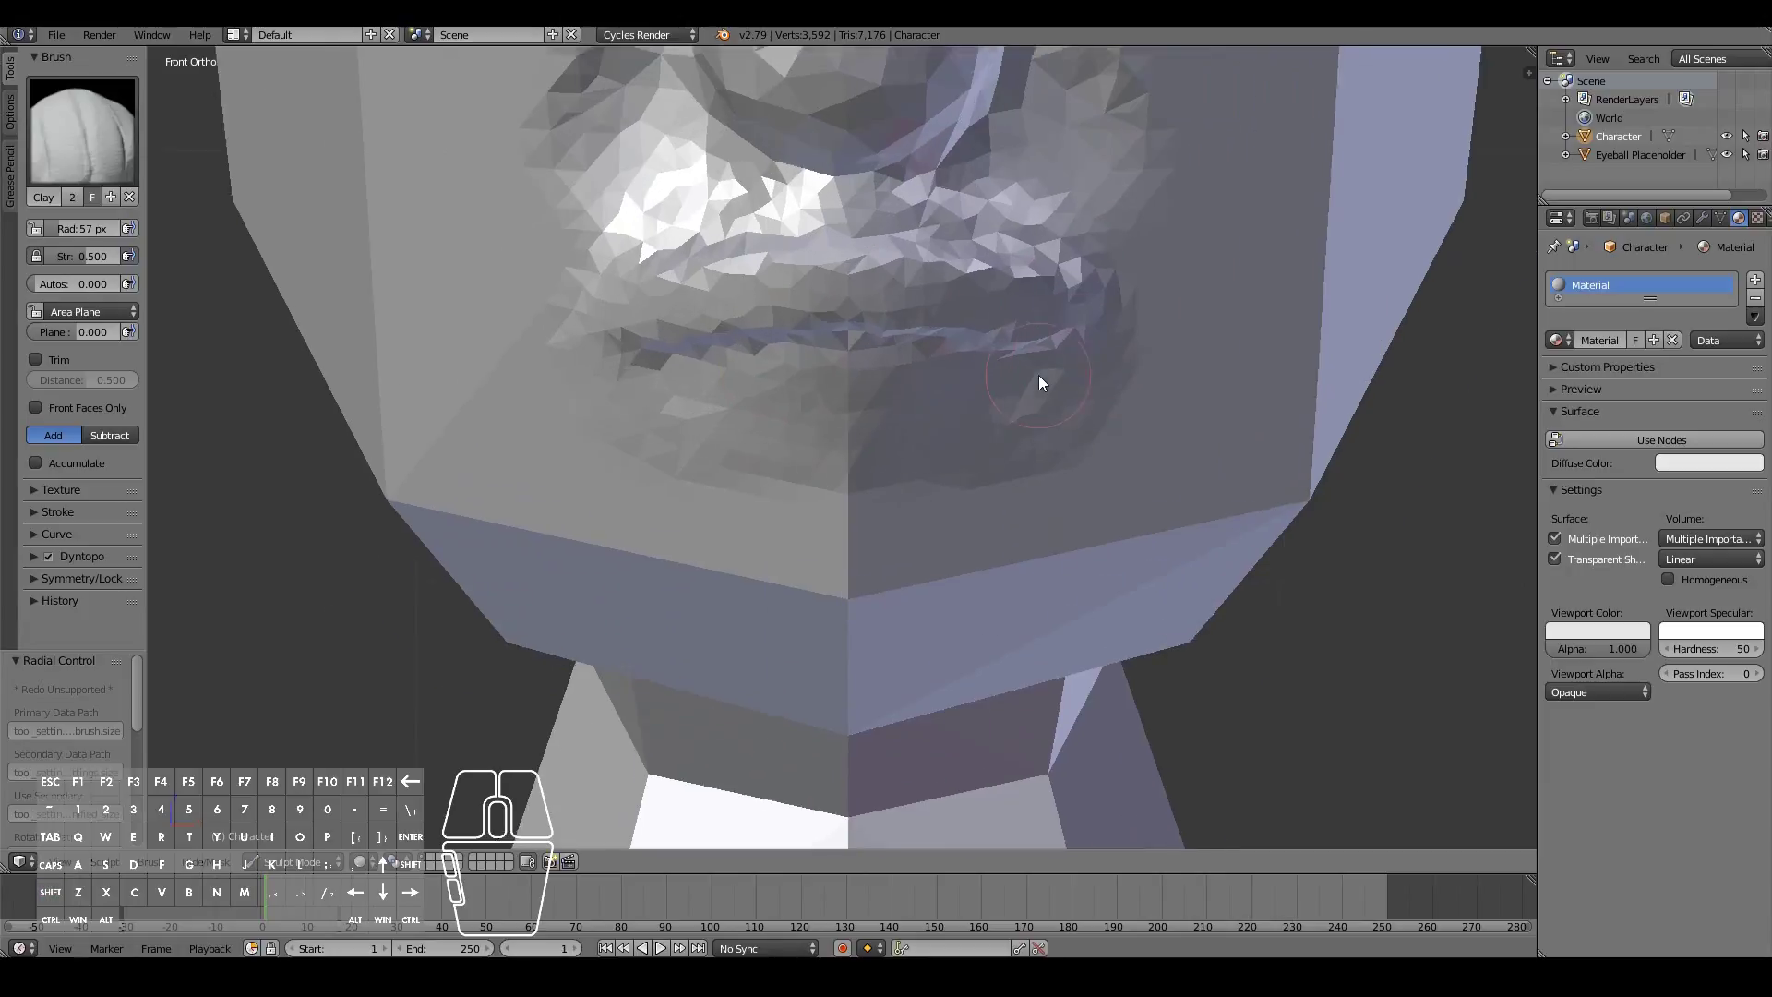
mouse_move(914, 337)
mouse_down()
mouse_move(670, 339)
mouse_move(971, 317)
mouse_move(1004, 344)
mouse_move(692, 330)
mouse_move(1013, 349)
mouse_up()
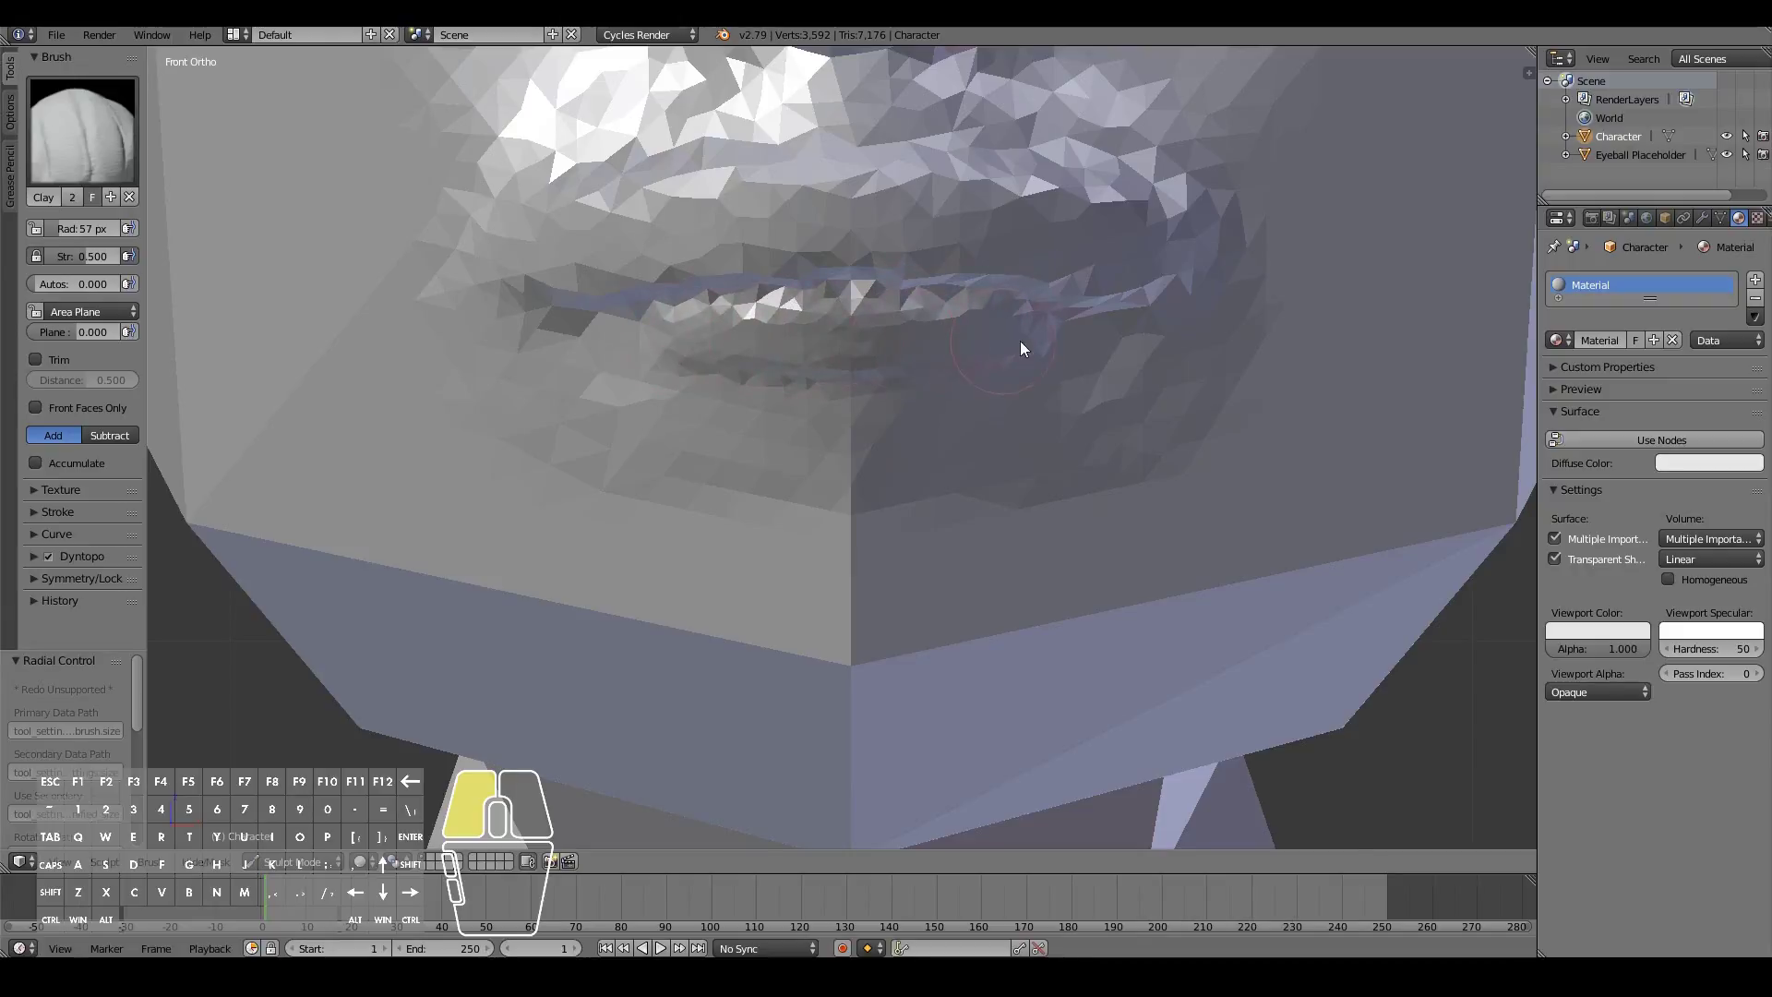
drag(753, 340, 762, 350)
mouse_move(934, 334)
mouse_down()
mouse_move(705, 334)
mouse_move(847, 349)
mouse_move(988, 335)
mouse_move(663, 330)
mouse_move(696, 307)
mouse_up()
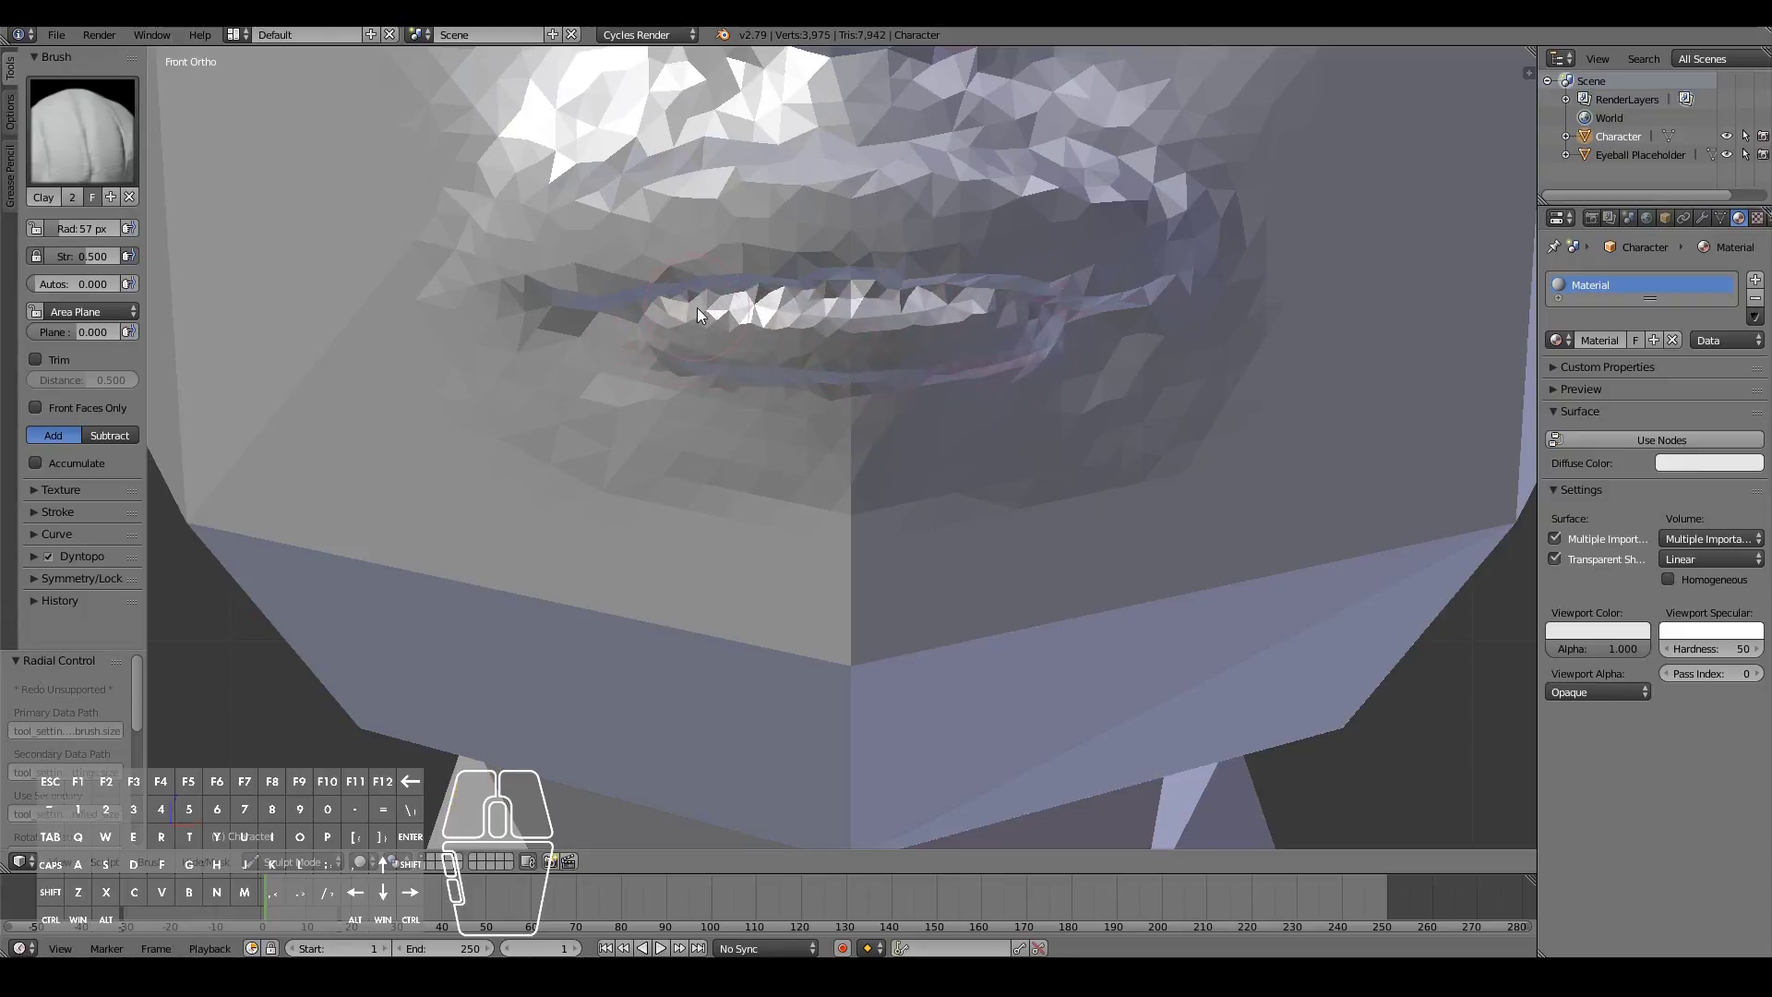
key(KP_3)
key(KP_1)
key(KP_3)
key(KP_1)
Thicken the lower lip with two more Clay Strips strokes and compare its side profile with the nose and chin
mouse_move(691, 341)
mouse_down()
mouse_move(782, 353)
mouse_move(764, 324)
mouse_move(708, 328)
mouse_move(761, 319)
mouse_move(652, 338)
mouse_move(1061, 333)
mouse_move(704, 323)
mouse_move(866, 339)
mouse_move(984, 319)
mouse_up()
key(KP_3)
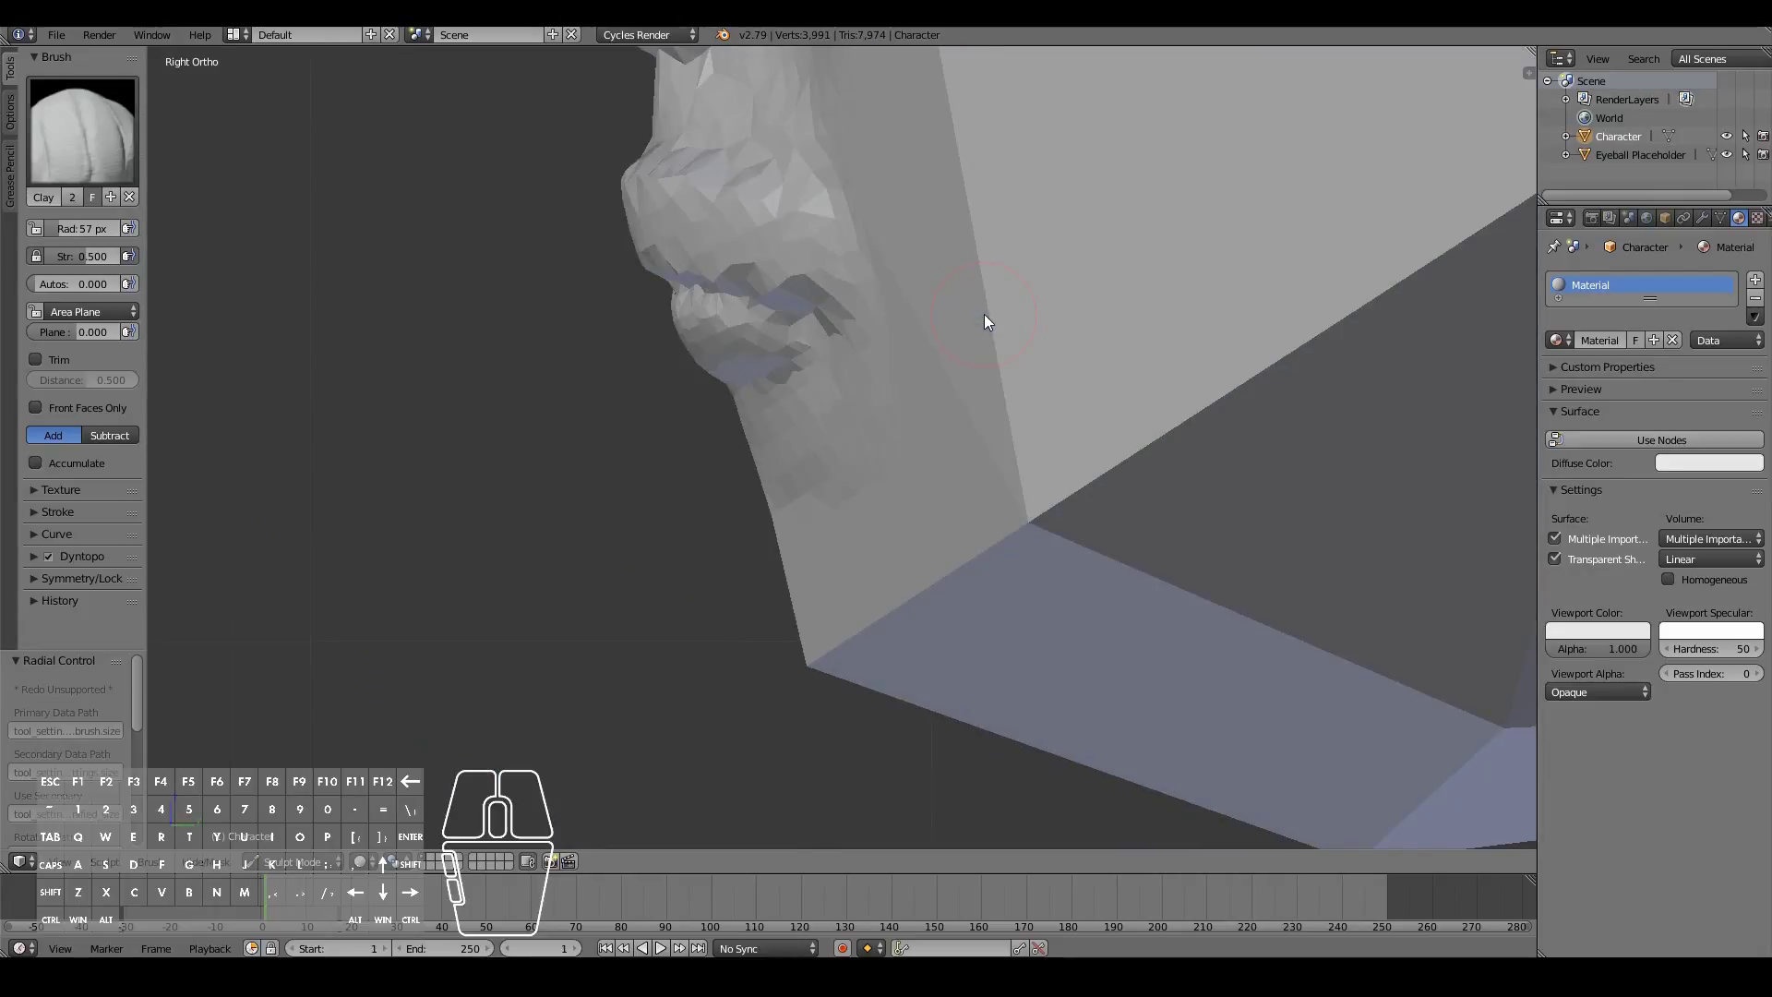
key(KP_1)
mouse_move(672, 318)
mouse_down()
mouse_move(799, 339)
mouse_move(1060, 336)
mouse_move(810, 314)
mouse_up()
key(KP_3)
scroll(685, 566, down, 4)
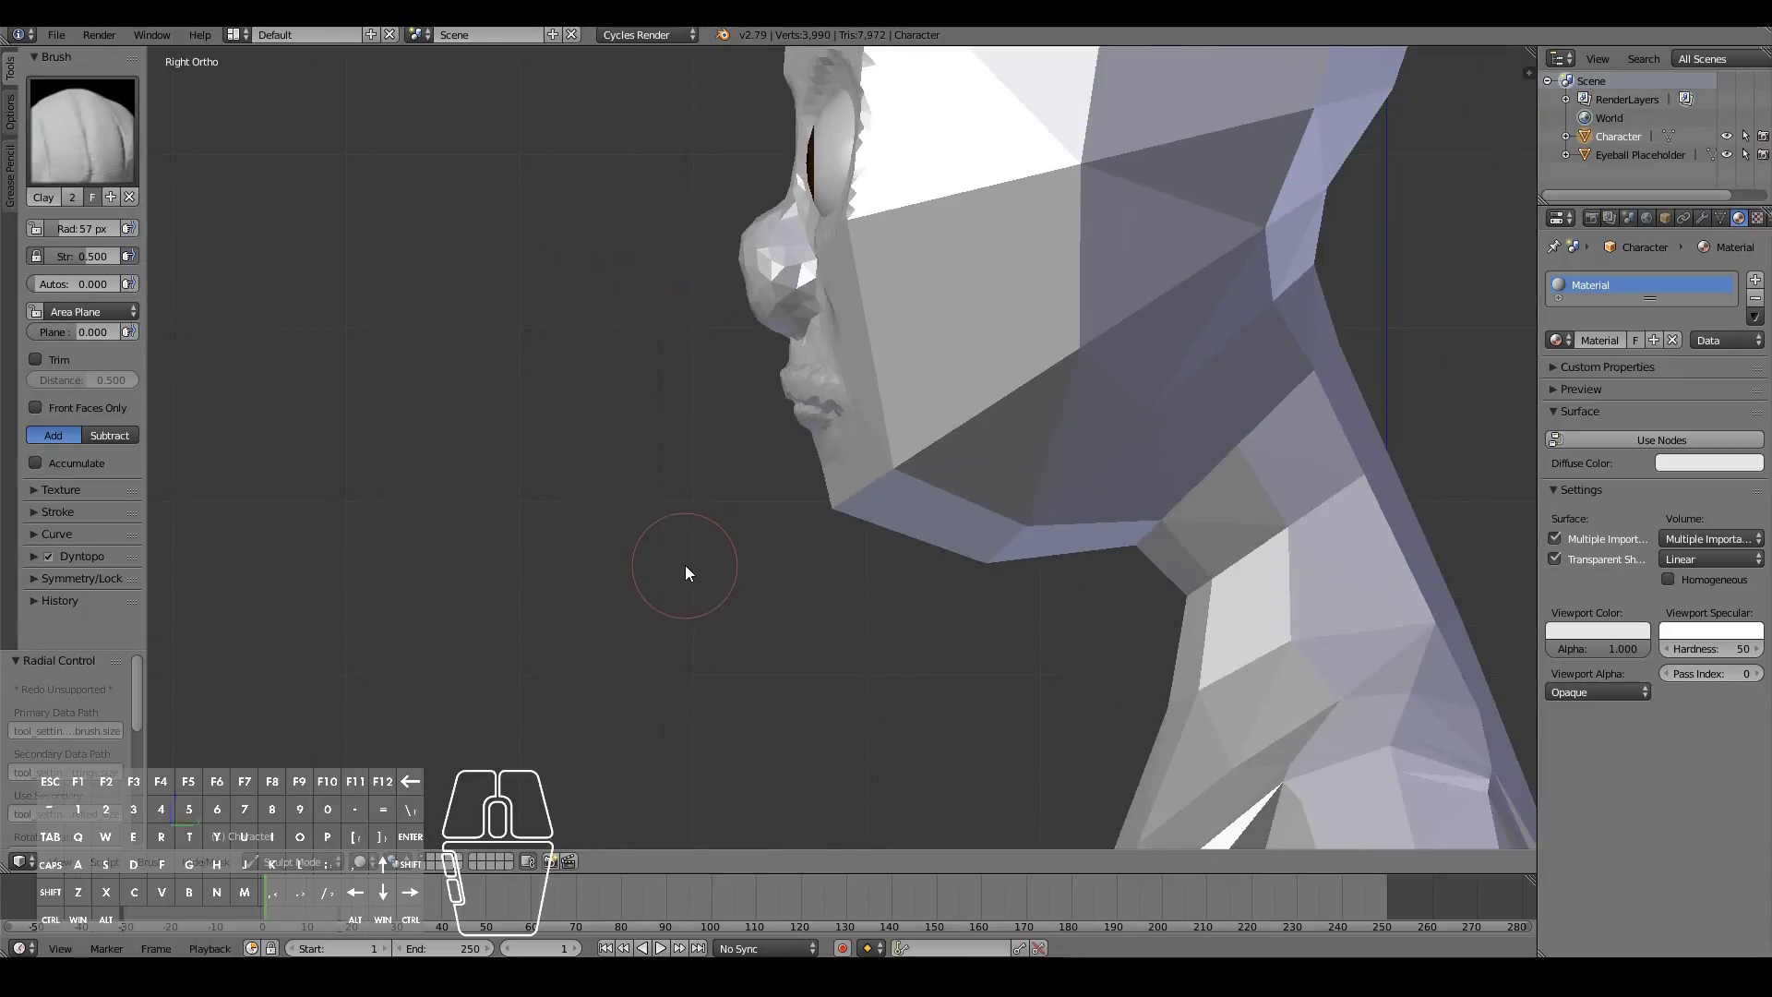
scroll(684, 565, up, 4)
key(KP_1)
Reshape the chin and the underside of the jaw with the Grab brush at 143 px radius and strength 1.000
click(55, 118)
click(56, 118)
mouse_move(701, 590)
middle_down()
mouse_move(634, 561)
mouse_move(548, 596)
middle_up()
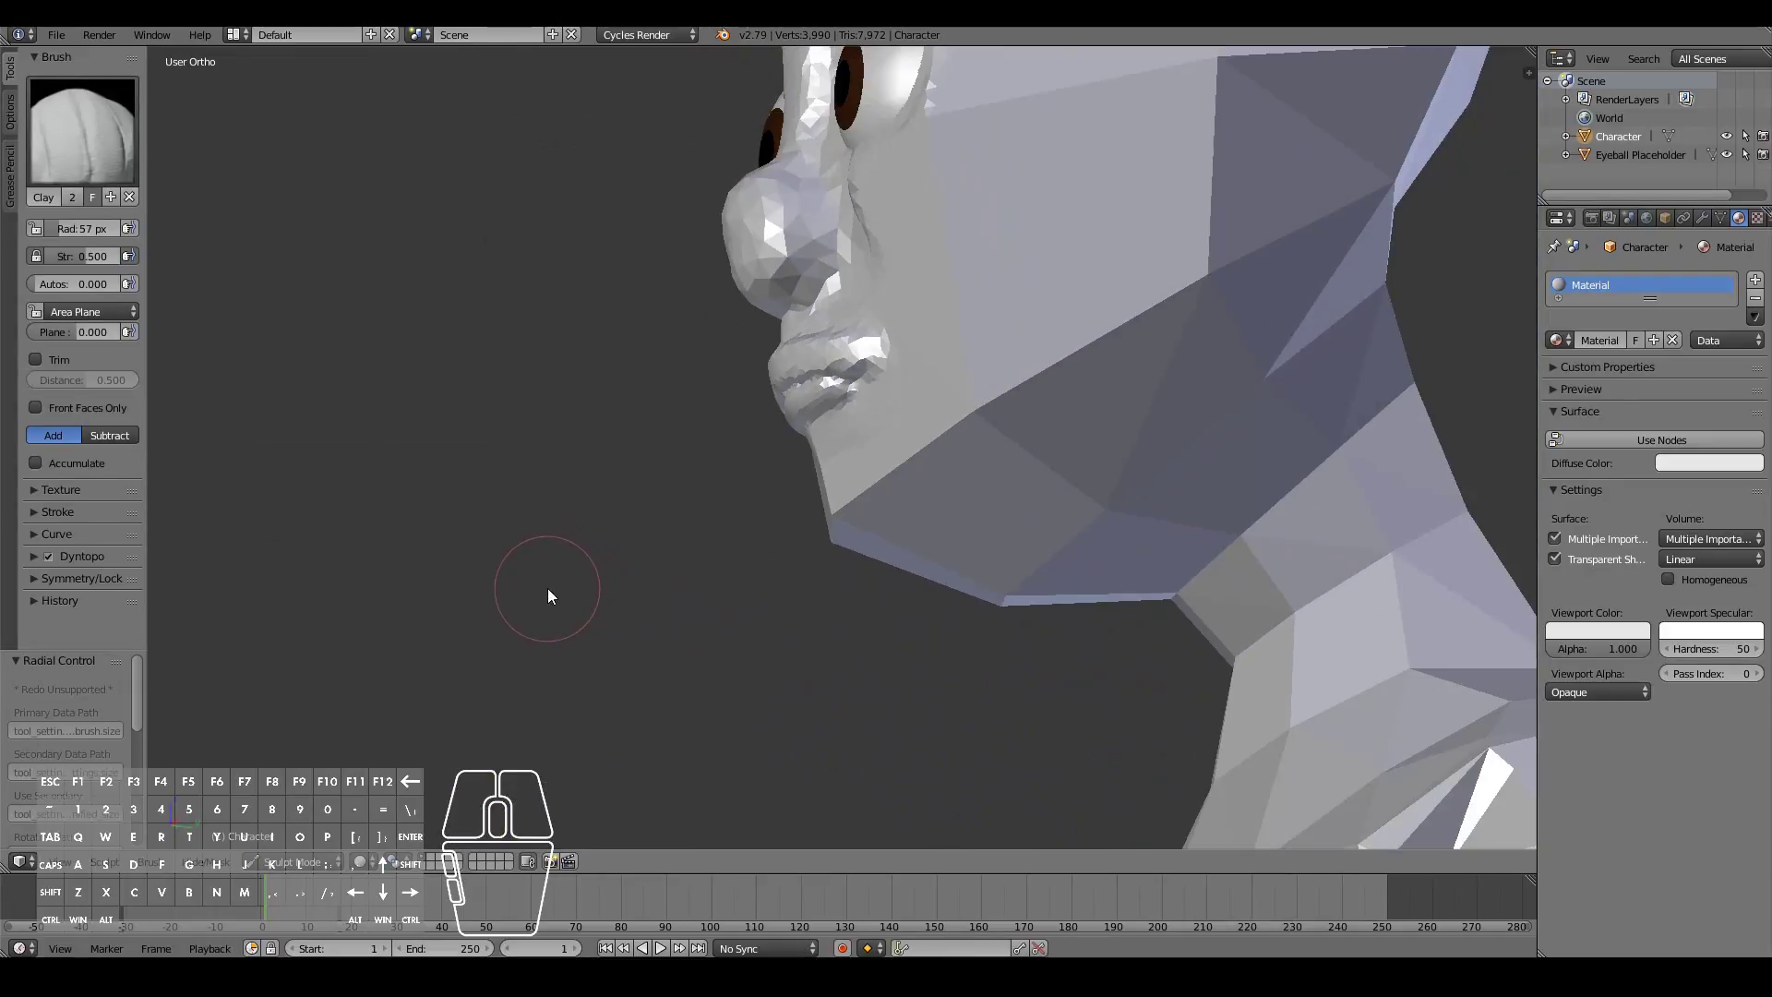
key(KP_3)
click(81, 129)
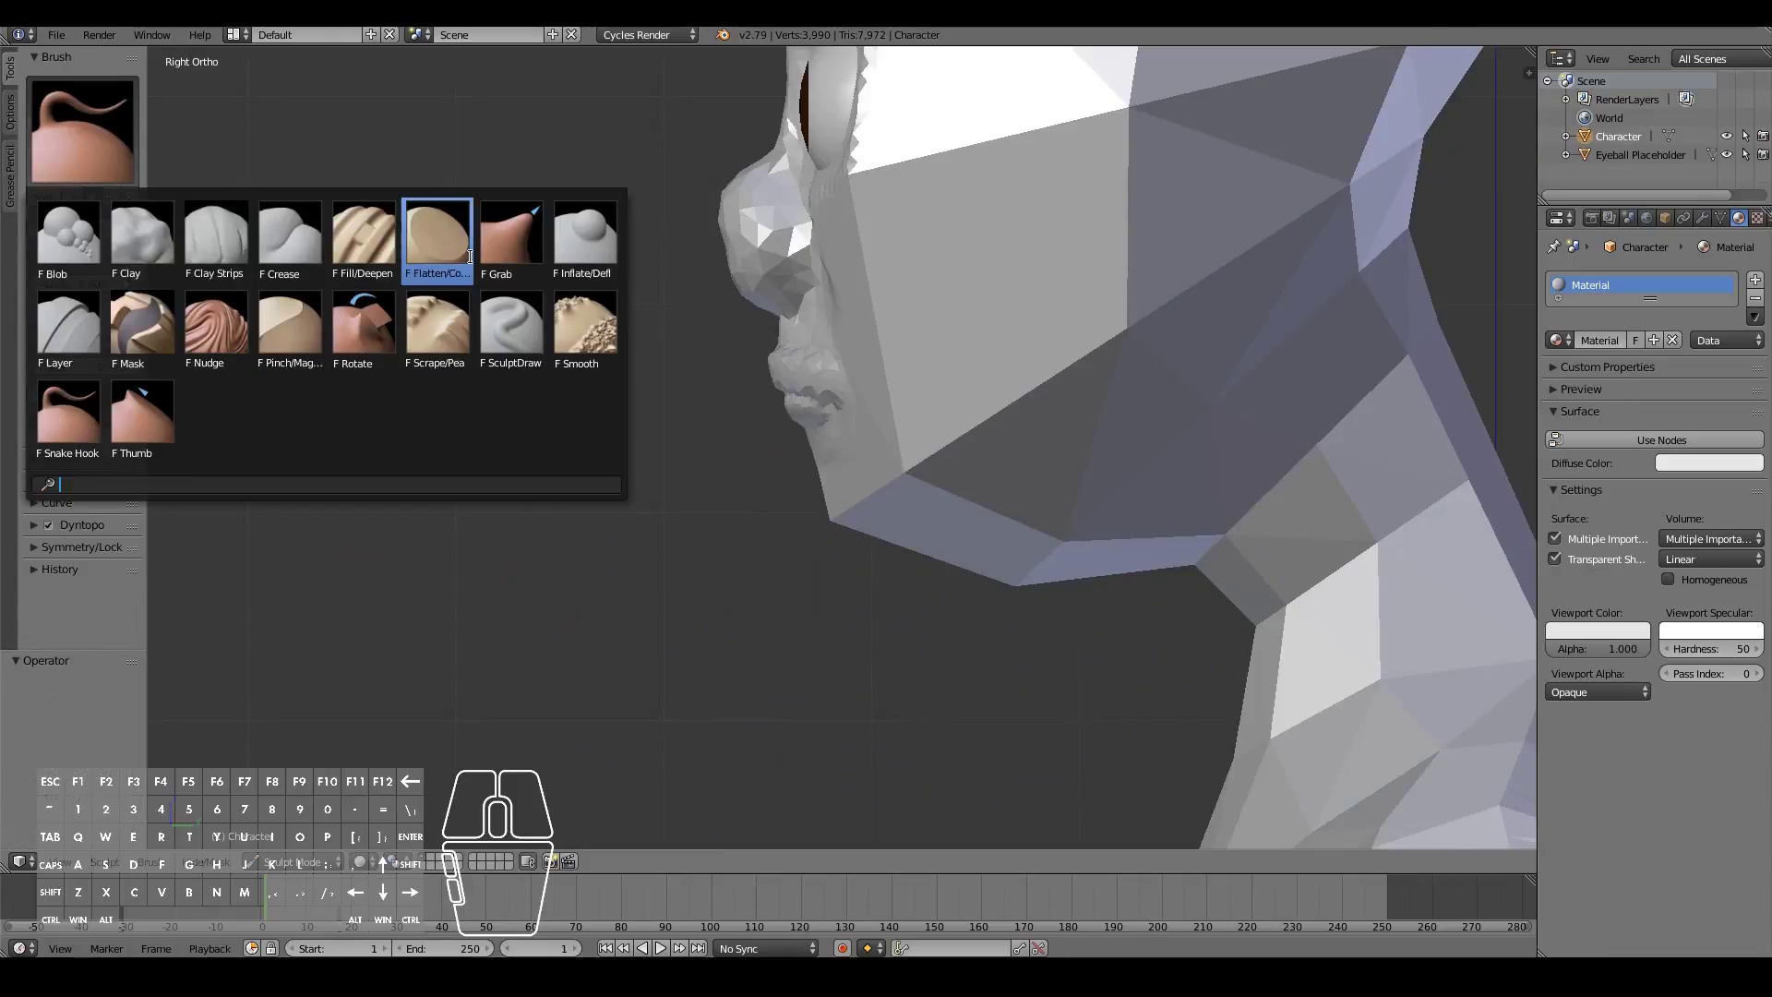
click(506, 241)
mouse_move(851, 501)
mouse_down()
mouse_move(866, 517)
mouse_move(855, 557)
mouse_move(971, 584)
mouse_up()
drag(801, 563, 821, 573)
drag(1060, 584, 1048, 583)
key(KP_1)
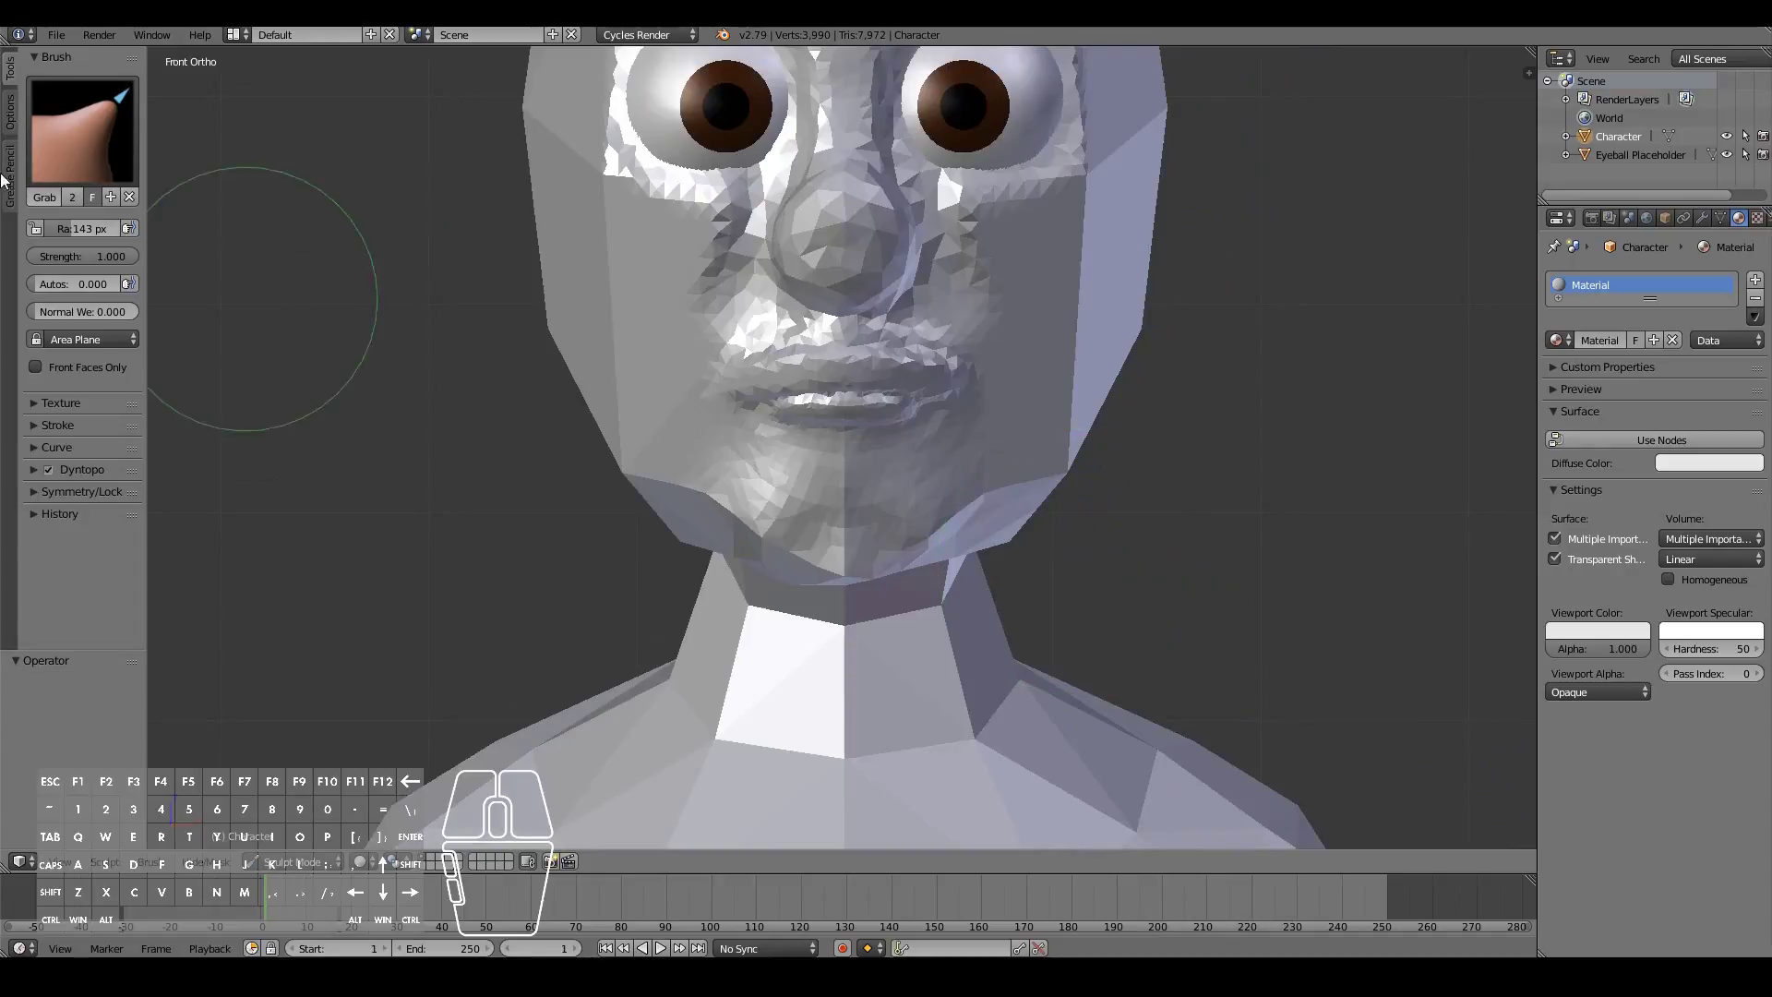
Smooth the chin with the Smooth brush at 143 px radius and strength 0.500, checking it from the side
click(82, 130)
click(585, 342)
mouse_move(959, 591)
middle_down()
mouse_move(984, 596)
mouse_move(978, 535)
middle_up()
mouse_move(977, 536)
mouse_down()
mouse_move(823, 561)
mouse_move(794, 544)
mouse_up()
middle_drag(839, 548, 753, 604)
key(KP_3)
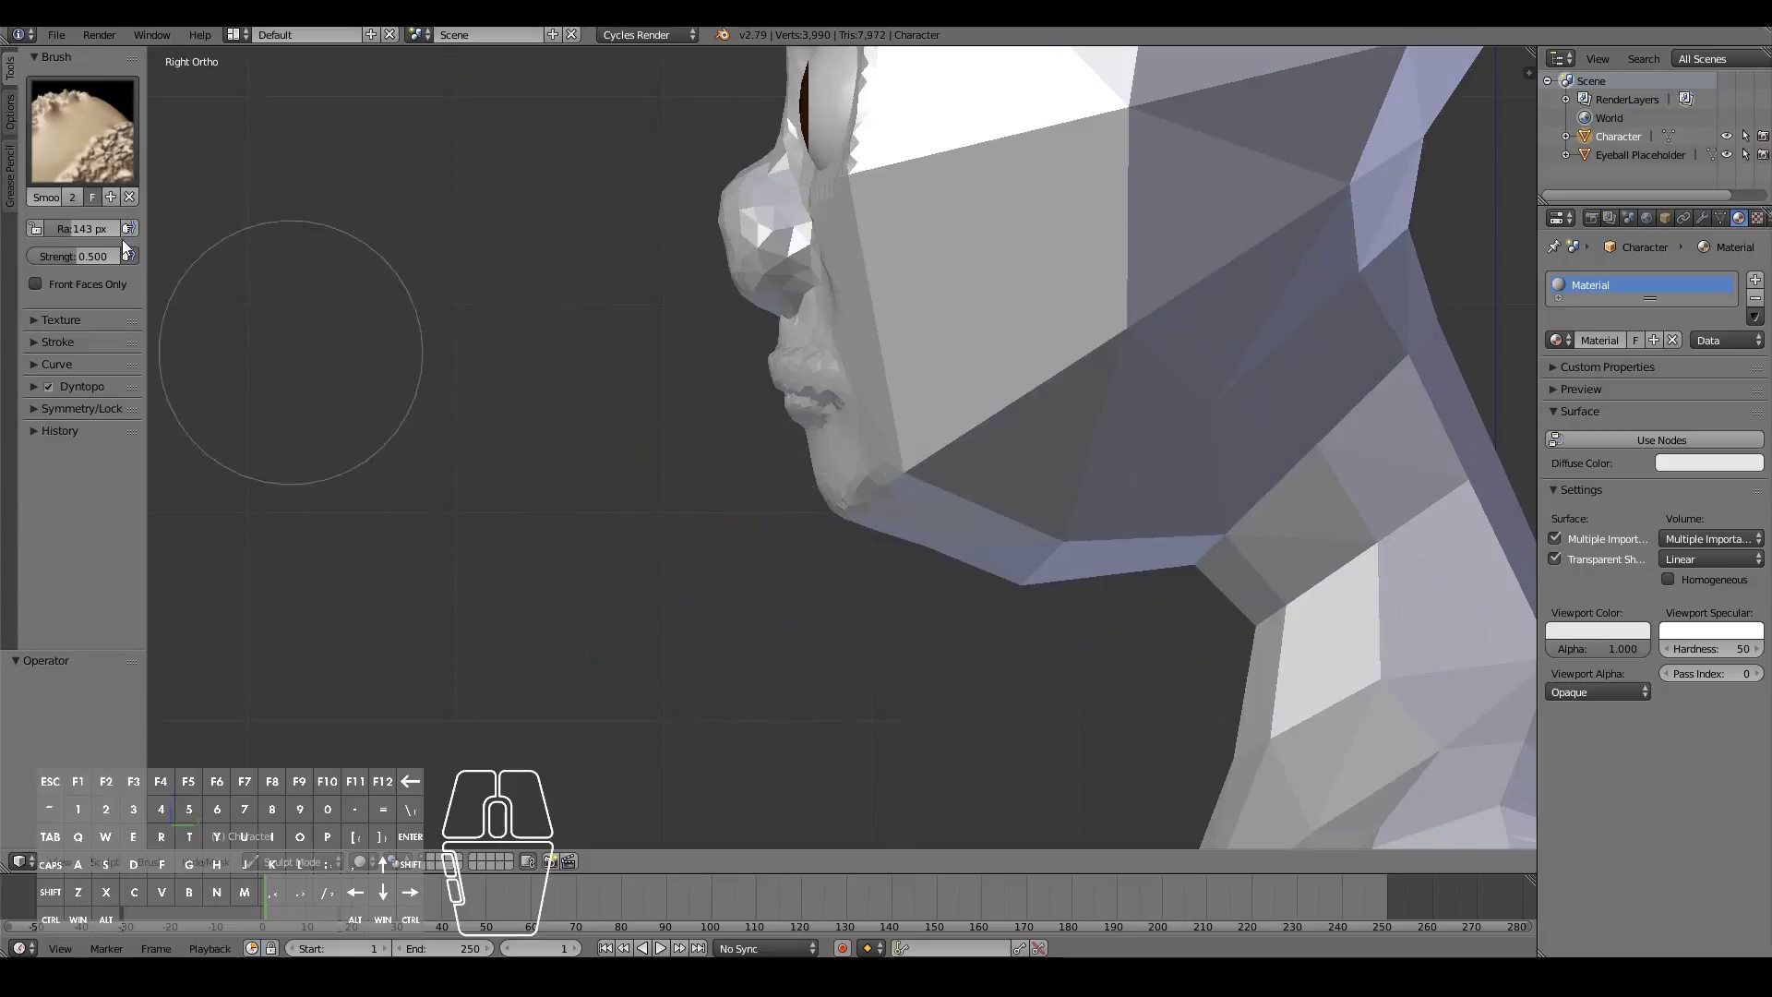
Build up the chin and jawline from below with the Clay Strips brush at 143 px radius and strength 0.500
click(82, 130)
click(248, 236)
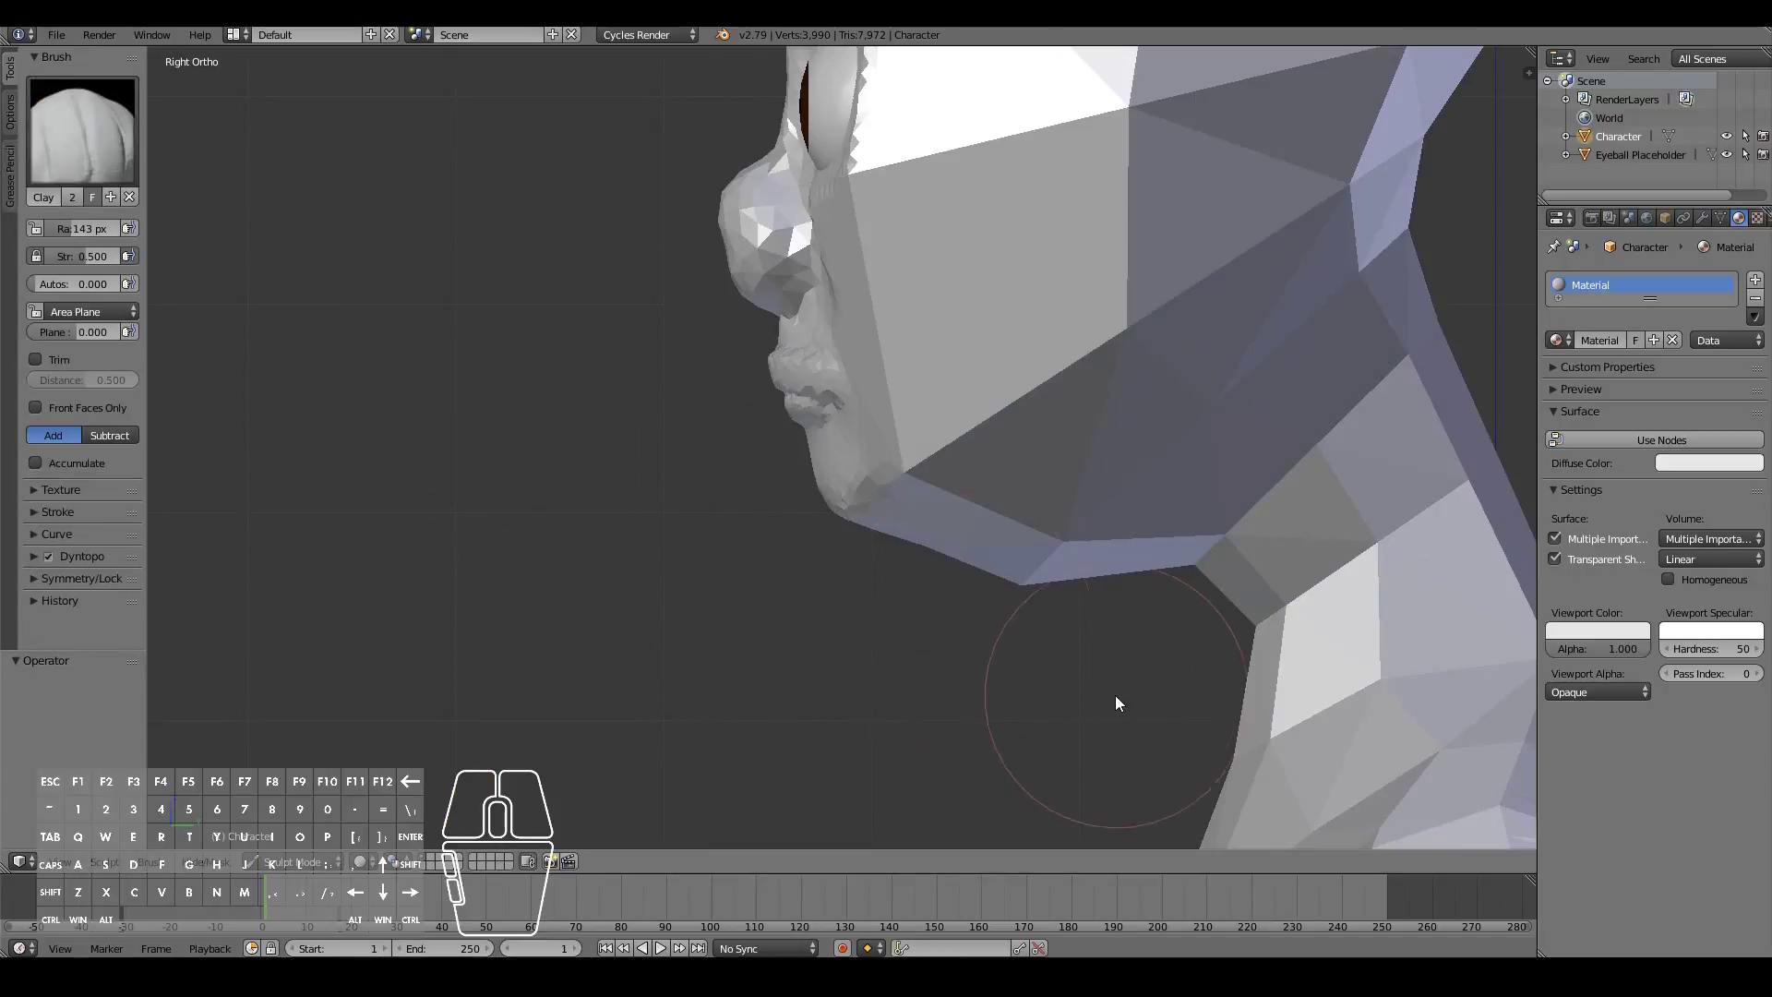
mouse_move(1099, 613)
middle_down()
mouse_move(833, 358)
mouse_move(827, 375)
mouse_move(518, 368)
mouse_move(538, 202)
mouse_move(902, 263)
mouse_move(890, 253)
middle_up()
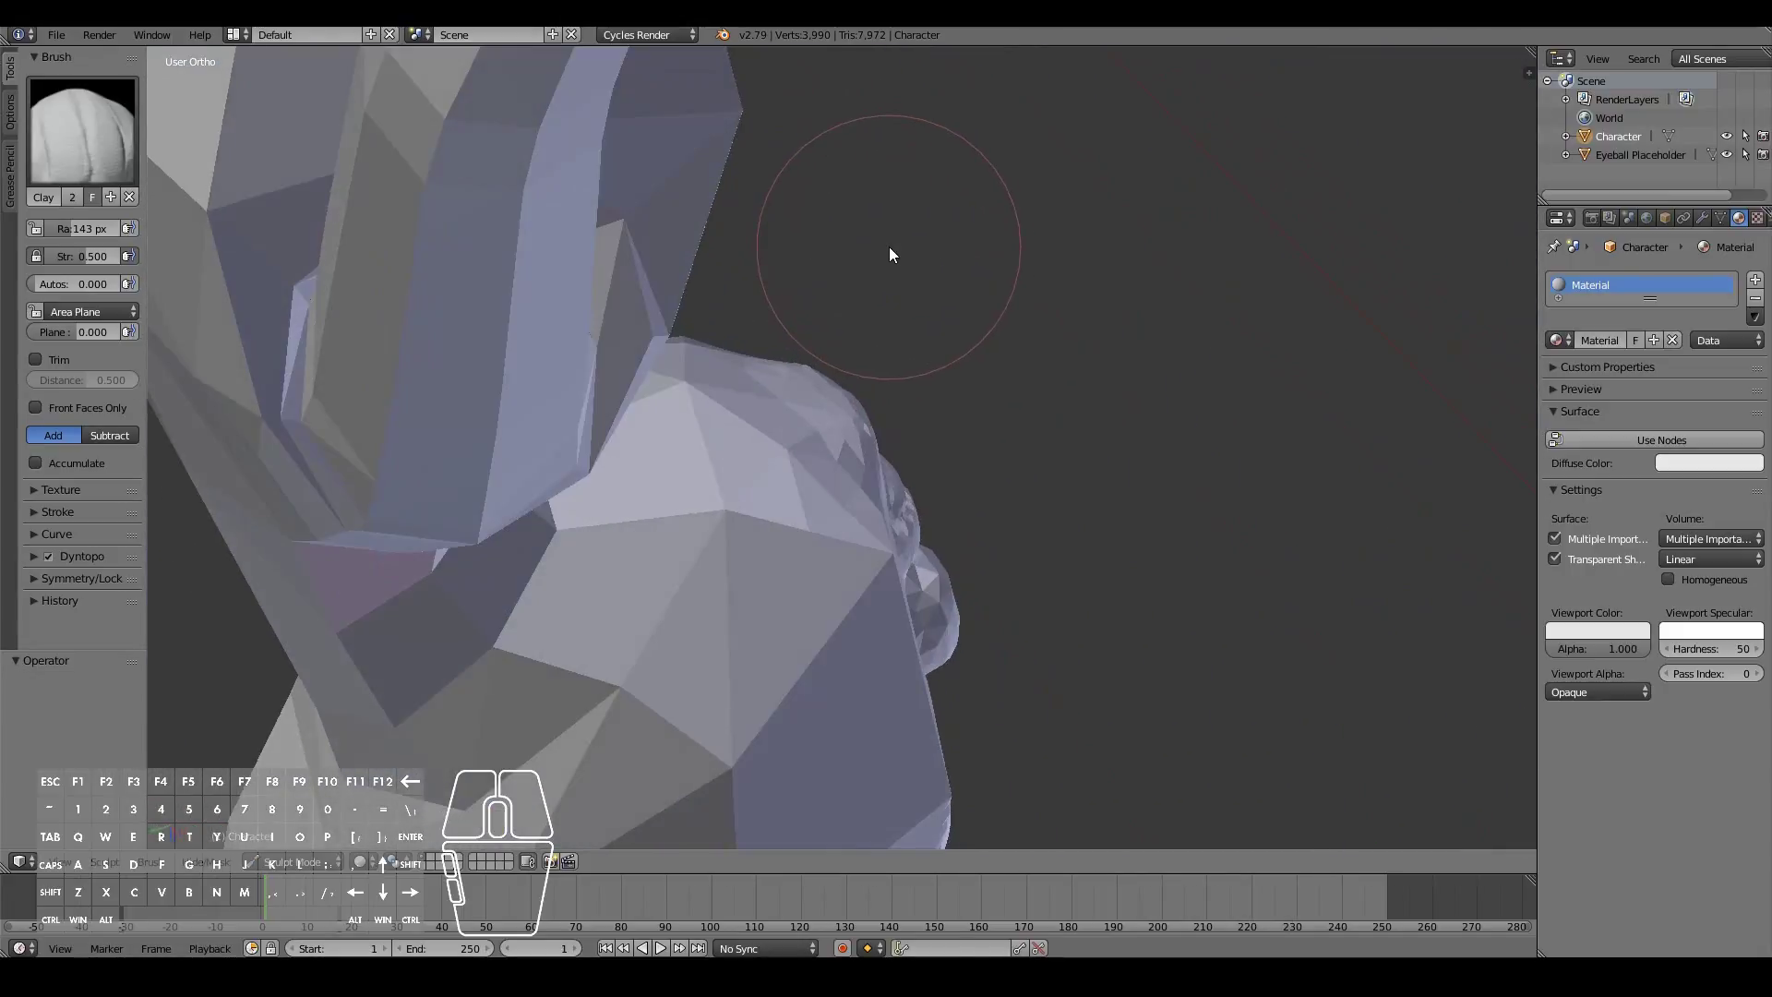
key(KP_1)
scroll(948, 505, up, 4)
middle_drag(997, 557, 915, 480)
mouse_move(916, 480)
mouse_down()
mouse_move(911, 539)
mouse_move(822, 578)
mouse_move(891, 547)
mouse_move(835, 567)
mouse_move(840, 606)
mouse_move(970, 620)
mouse_up()
mouse_move(852, 647)
mouse_down()
mouse_move(1000, 599)
mouse_move(1048, 503)
mouse_move(1076, 537)
mouse_move(1129, 542)
mouse_move(719, 636)
mouse_move(814, 699)
mouse_move(1003, 704)
mouse_move(938, 760)
mouse_move(1073, 715)
mouse_up()
mouse_move(1152, 609)
mouse_down()
mouse_move(1063, 655)
mouse_move(1184, 486)
mouse_move(1169, 465)
mouse_move(1168, 508)
mouse_move(1138, 429)
mouse_move(1178, 516)
mouse_move(1143, 538)
mouse_move(1201, 431)
mouse_move(1183, 472)
mouse_move(1222, 484)
mouse_move(1064, 633)
mouse_up()
key(KP_1)
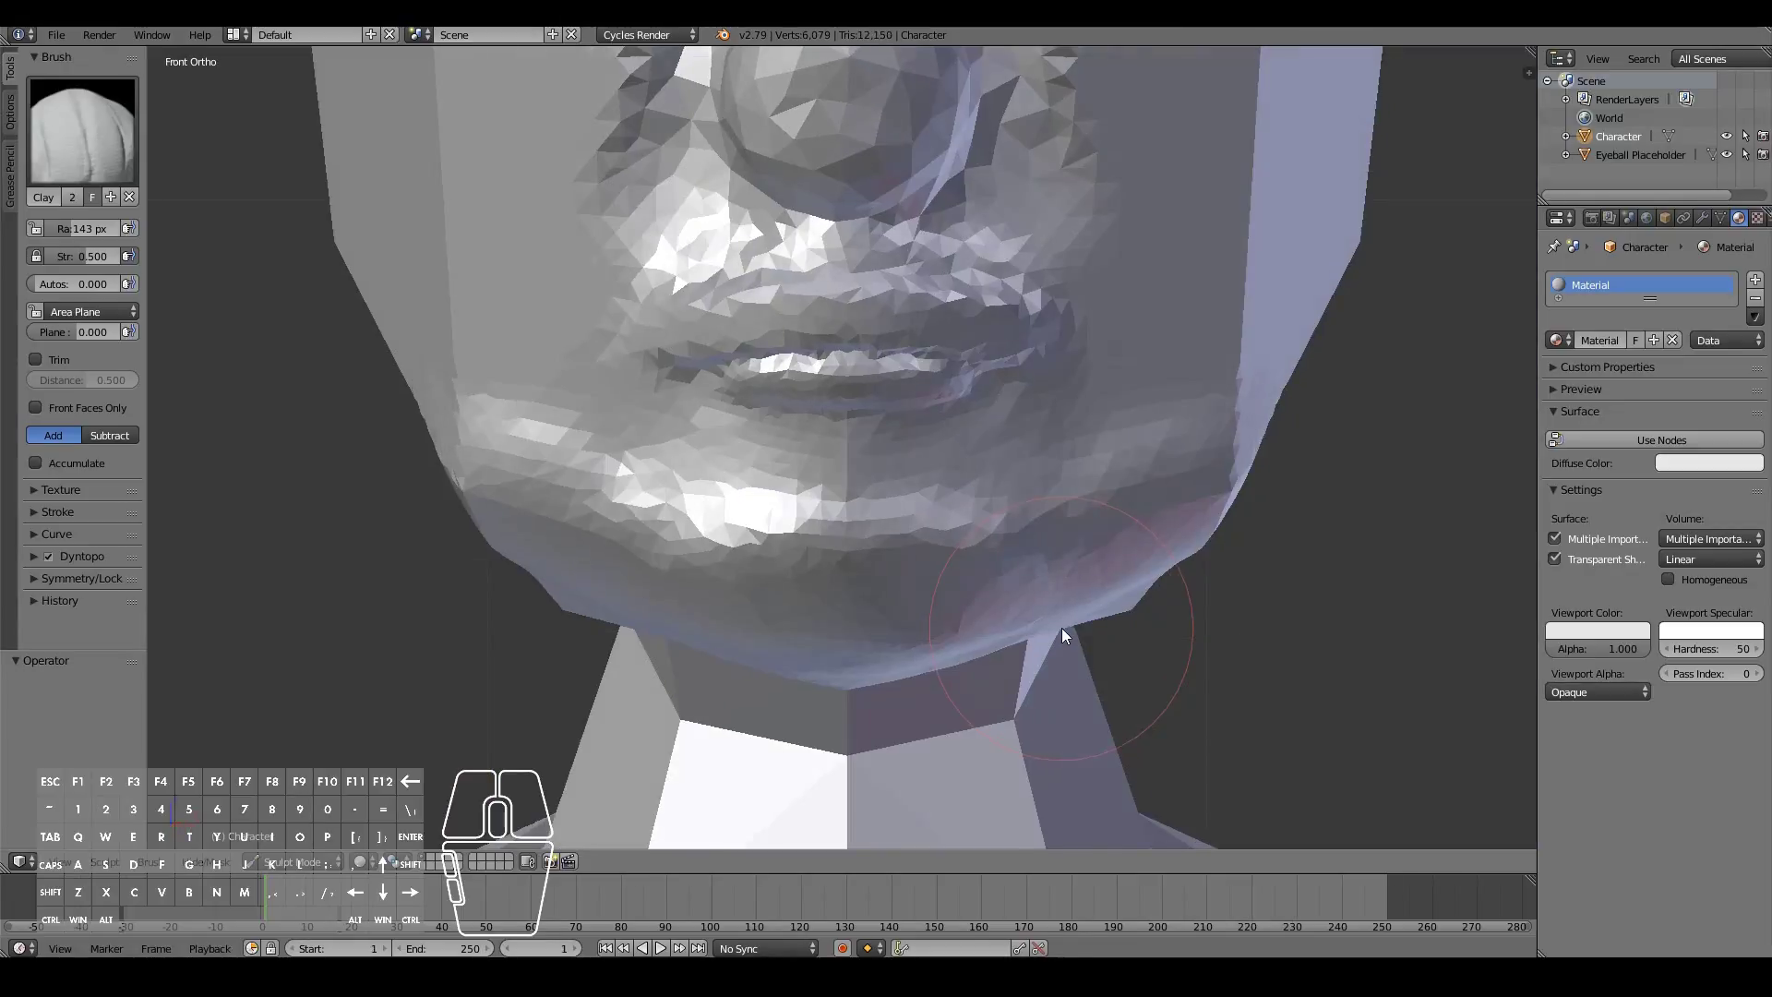
Smooth the jawline with the 143 px Smooth brush, and inspect the head from the front and at an angle
click(81, 129)
click(585, 330)
middle_drag(1013, 514, 1288, 512)
mouse_move(1288, 512)
mouse_down()
mouse_move(776, 622)
mouse_move(677, 711)
mouse_move(540, 640)
mouse_move(844, 754)
mouse_move(1047, 607)
mouse_move(1266, 510)
mouse_move(1001, 679)
mouse_move(825, 574)
mouse_move(655, 690)
mouse_up()
key(KP_1)
scroll(655, 690, down, 6)
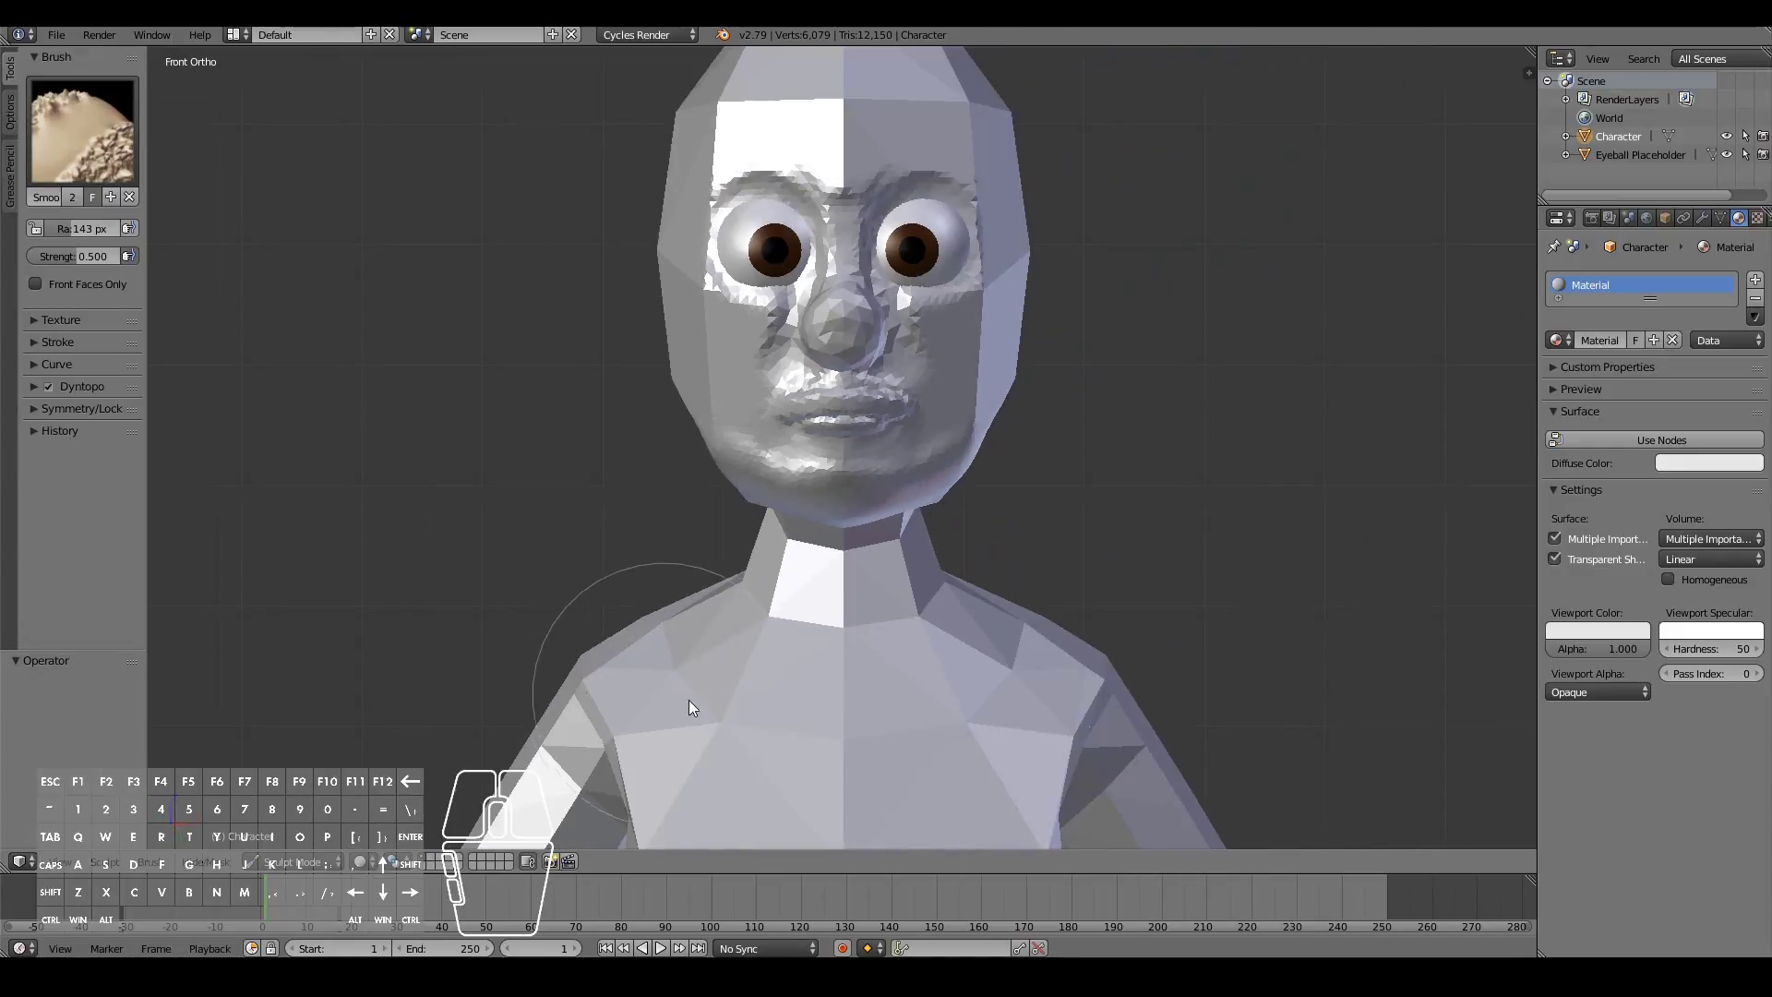
middle_drag(689, 699, 672, 707)
key(KP_1)
middle_drag(992, 557, 908, 552)
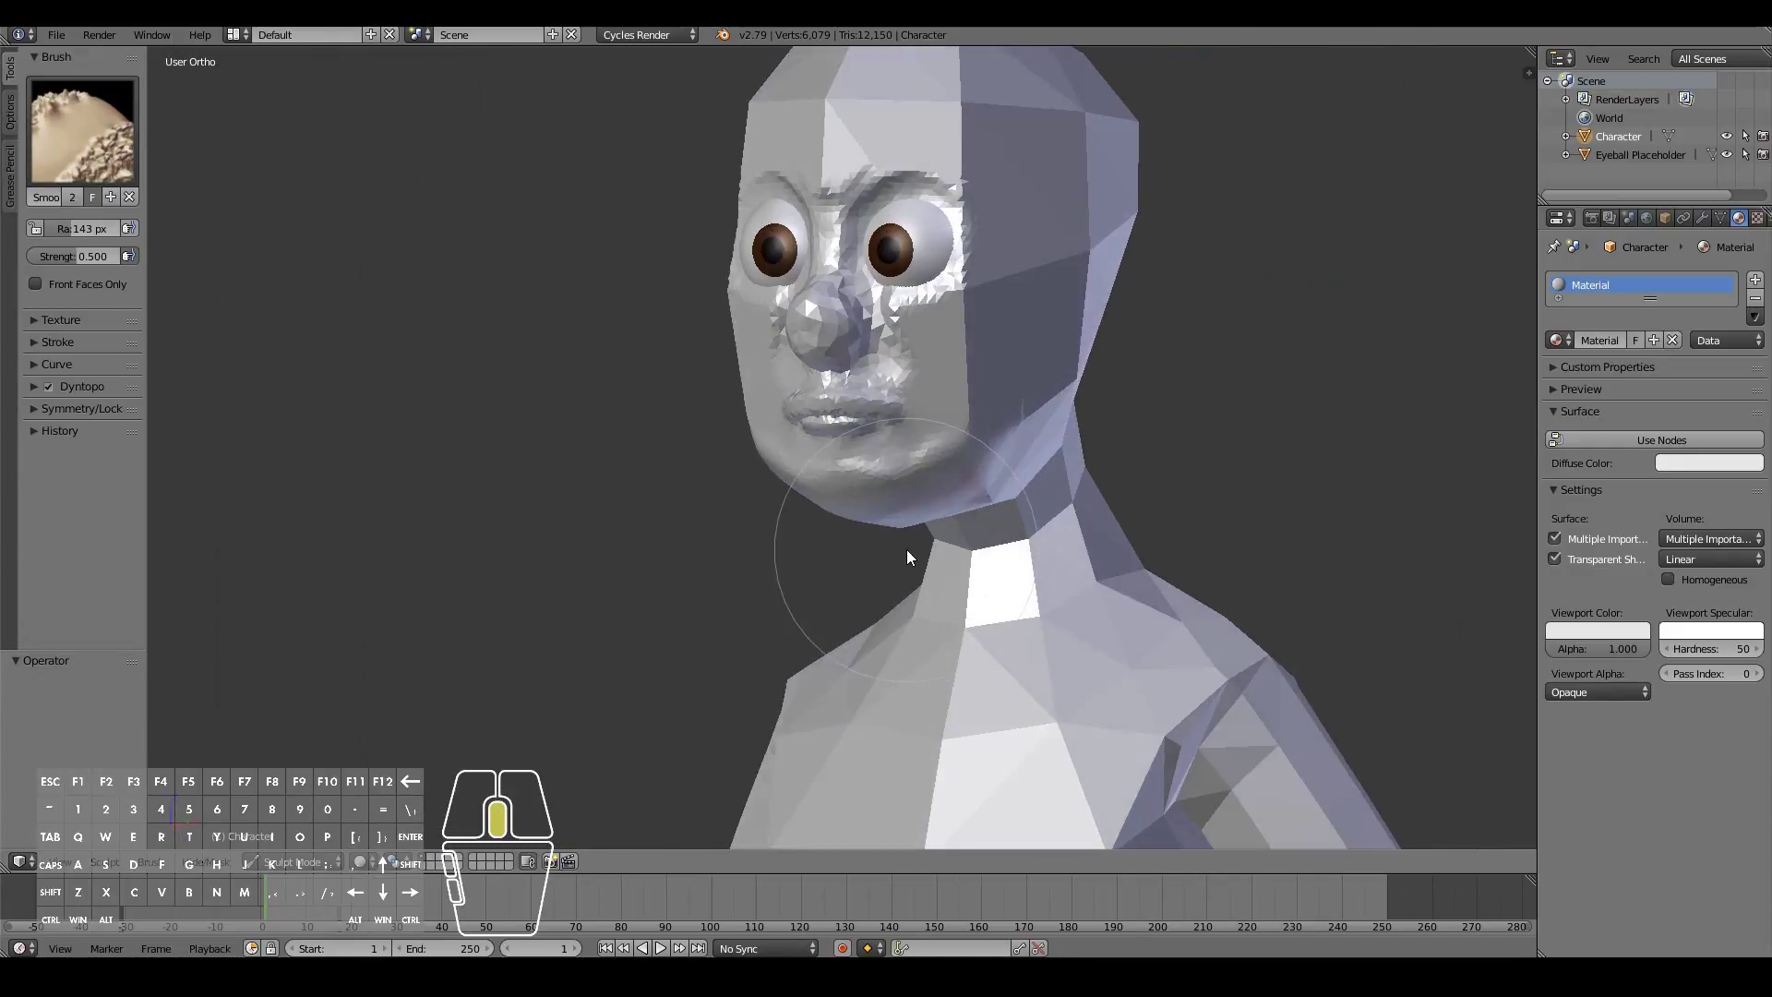
key(KP_1)
shift+middle_drag(1218, 504, 1218, 552)
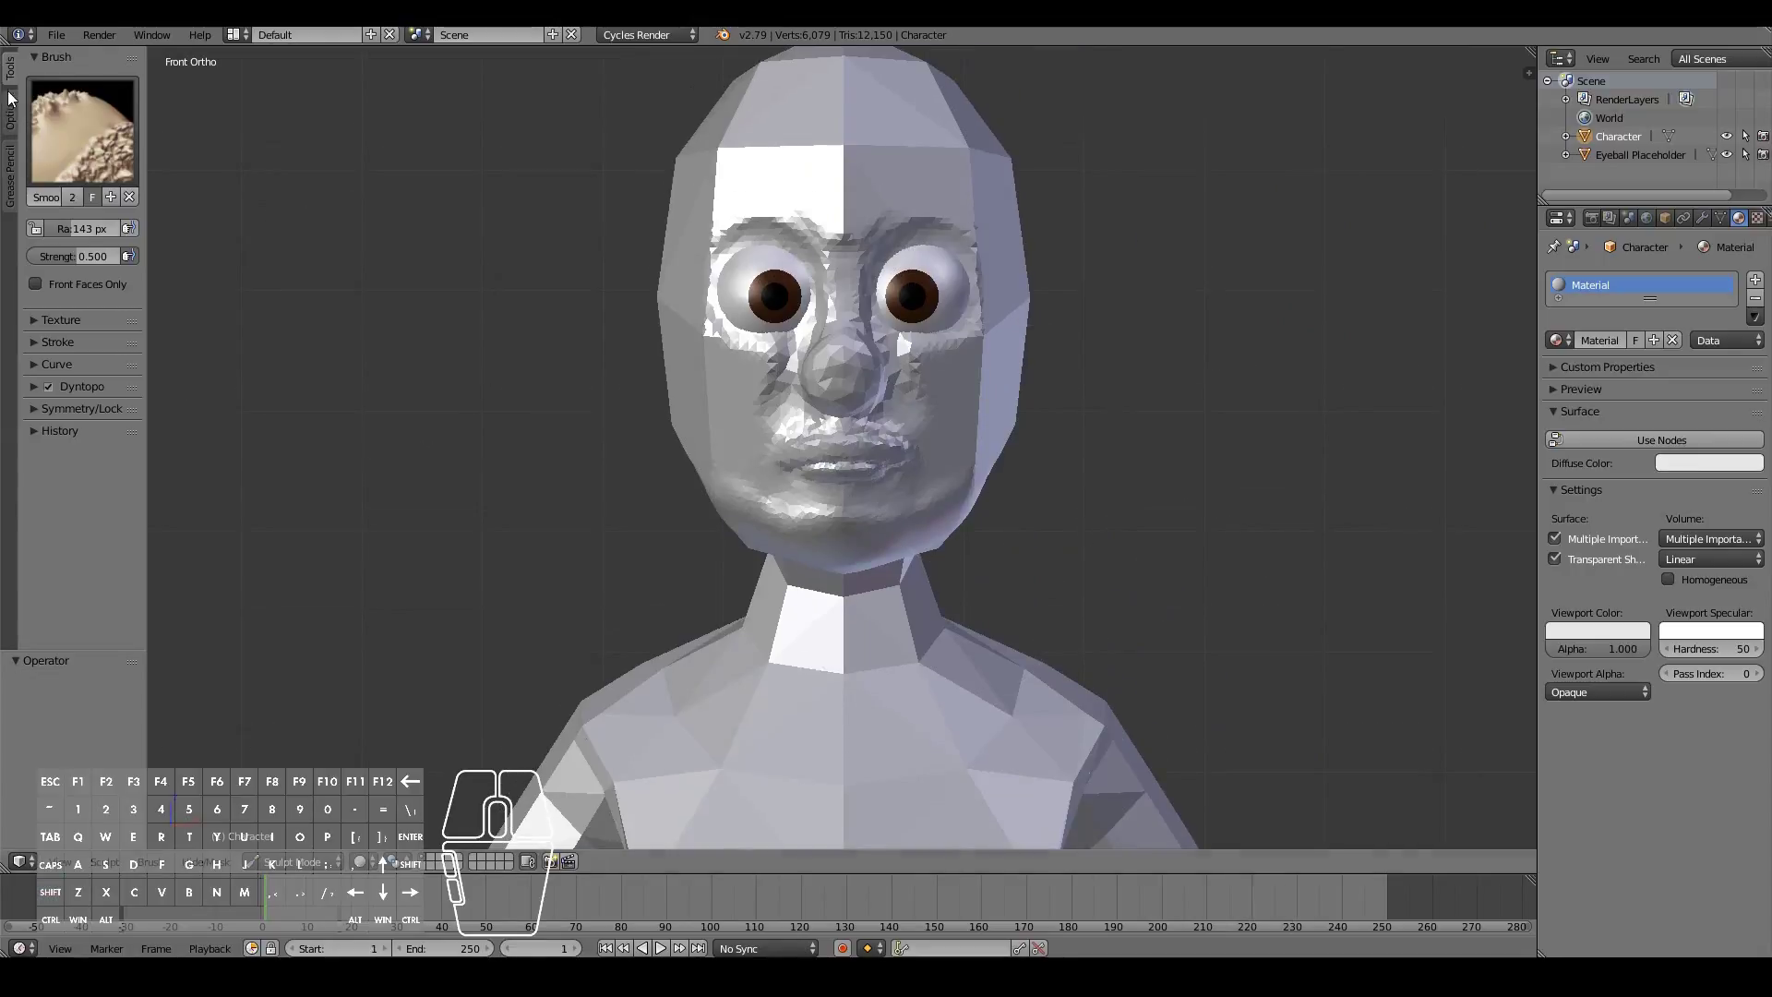
Build up the cheeks beside the nose and mouth with the Clay Strips brush at 143 px radius and strength 0.500
click(82, 130)
click(213, 235)
scroll(1122, 485, up, 5)
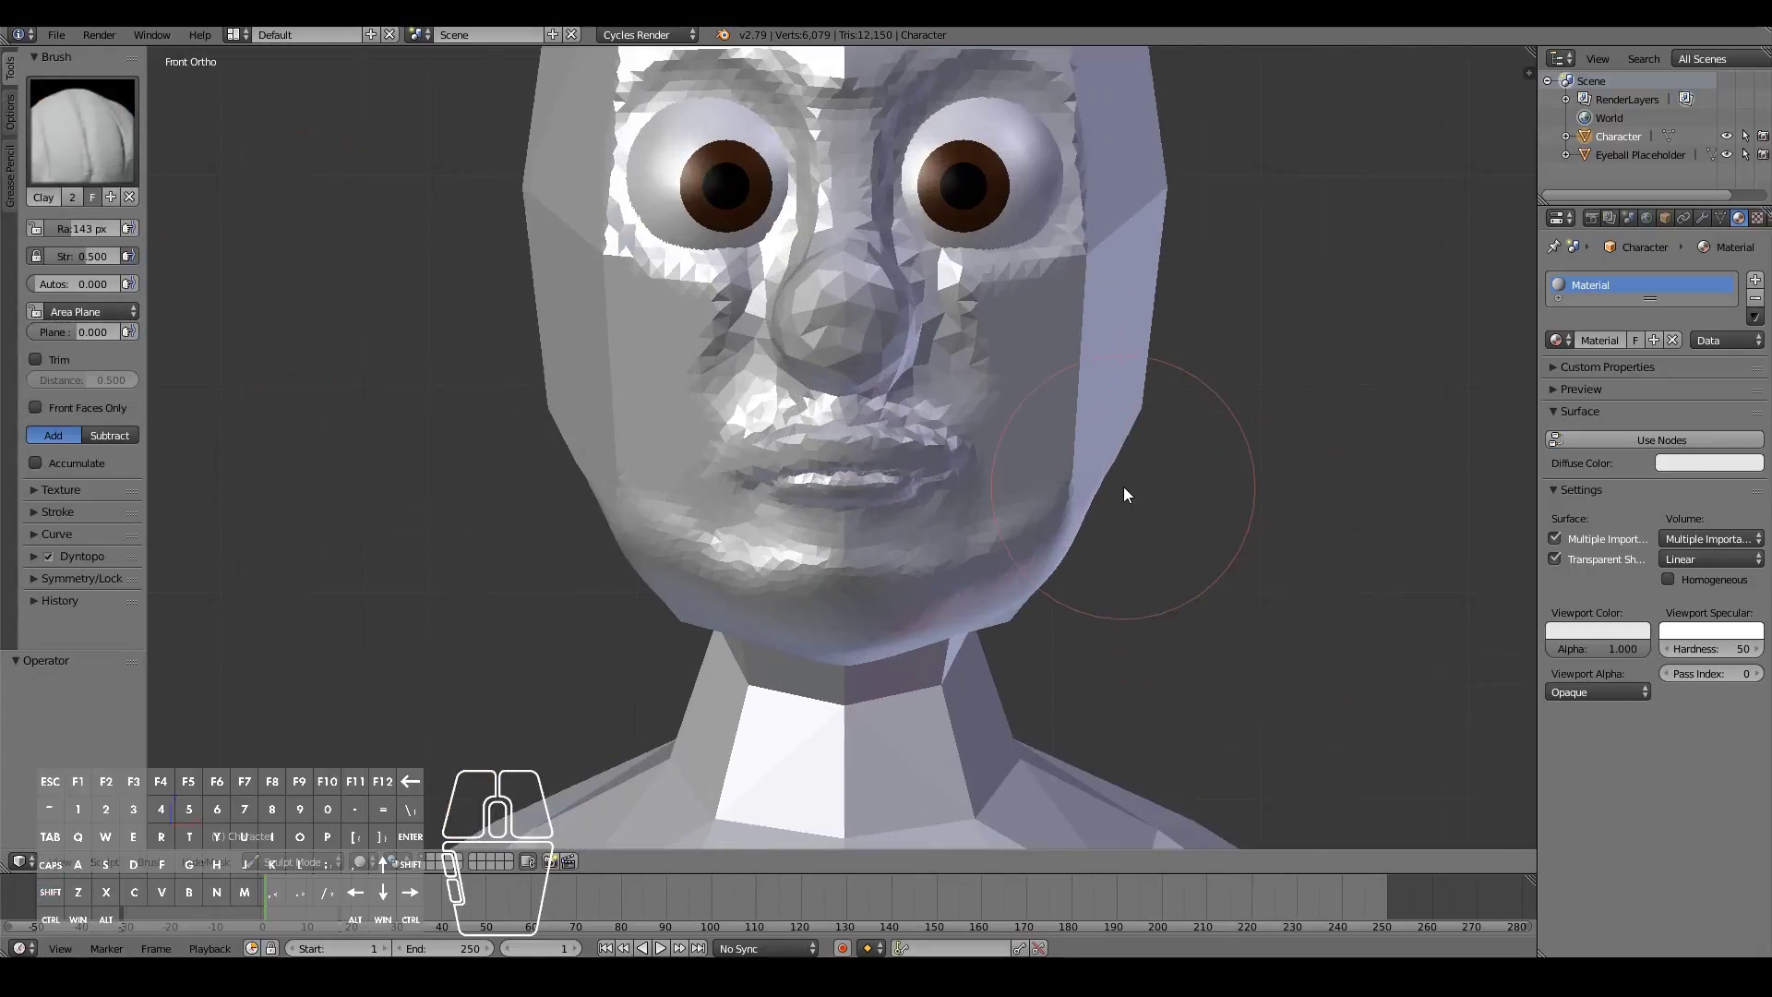
shift+scroll(1128, 486, down, 1)
shift+scroll(1129, 486, up, 2)
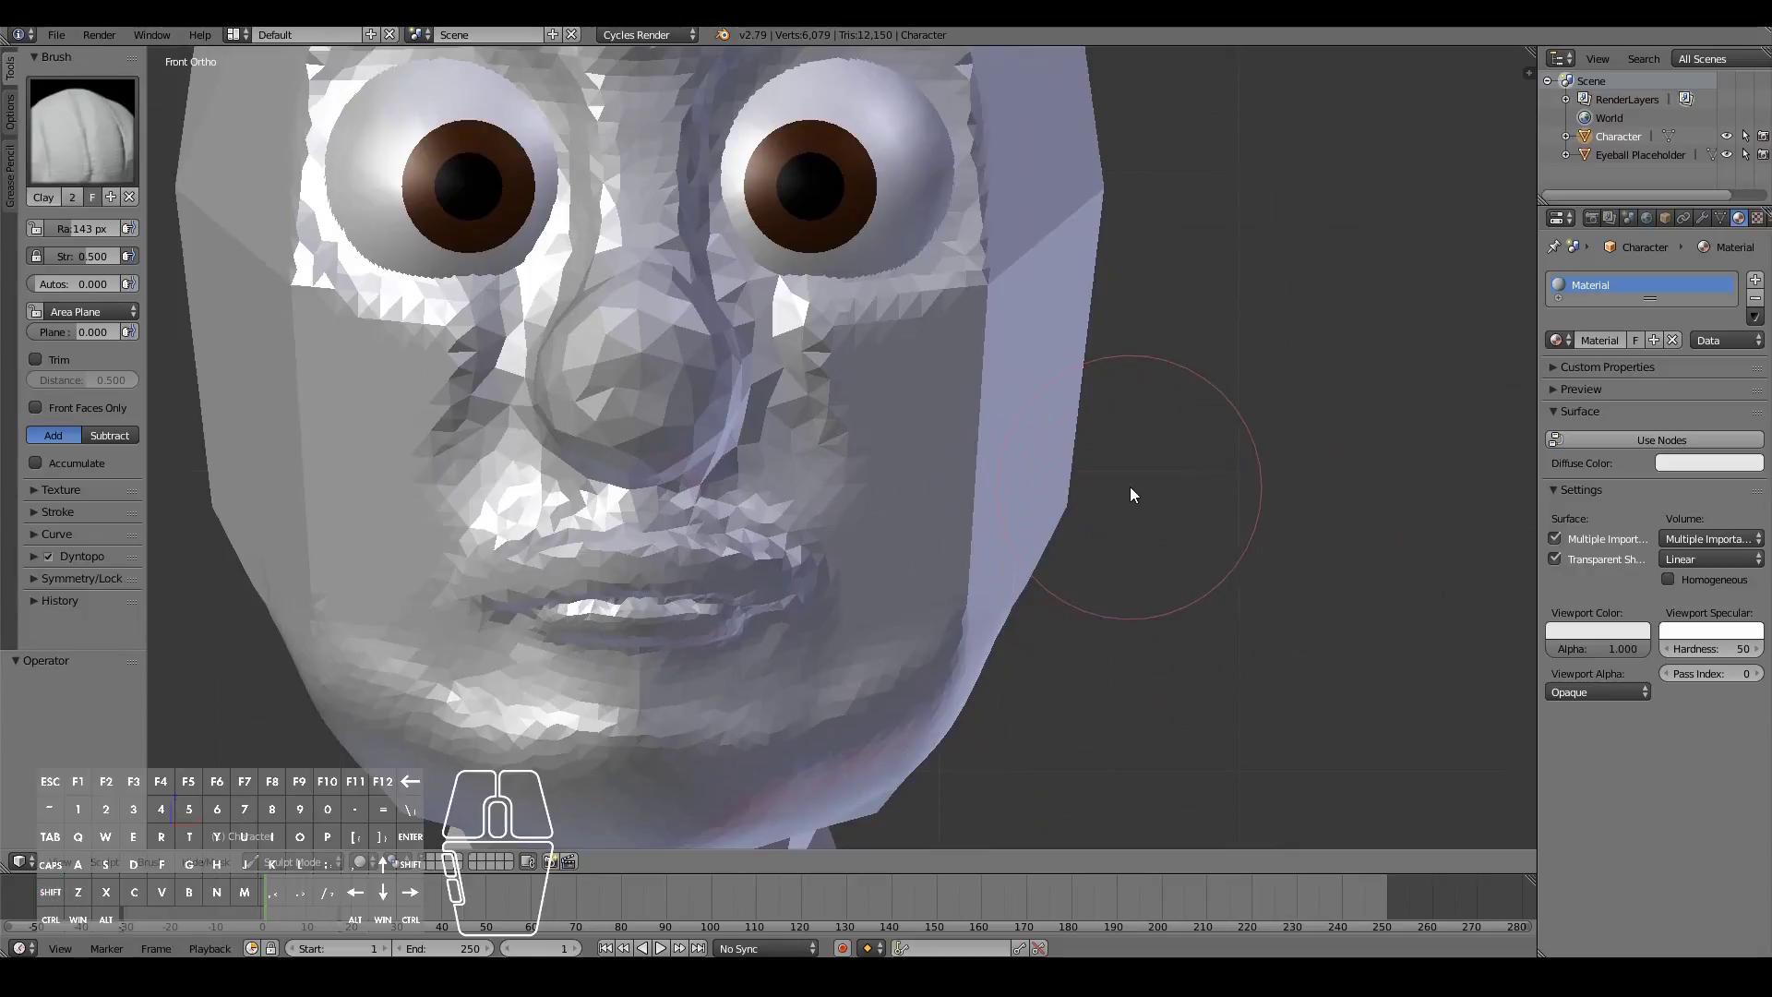
scroll(1130, 486, up, 1)
mouse_move(887, 342)
mouse_down()
mouse_move(923, 359)
mouse_move(880, 342)
mouse_move(888, 394)
mouse_move(888, 366)
mouse_move(870, 387)
mouse_move(900, 490)
mouse_move(946, 507)
mouse_move(995, 386)
mouse_move(980, 295)
mouse_move(998, 421)
mouse_move(1018, 397)
mouse_move(1016, 322)
mouse_move(953, 334)
mouse_move(864, 388)
mouse_move(811, 348)
mouse_move(901, 523)
mouse_move(988, 518)
mouse_move(979, 452)
mouse_move(981, 528)
mouse_move(1030, 455)
mouse_move(1004, 258)
mouse_move(959, 406)
mouse_up()
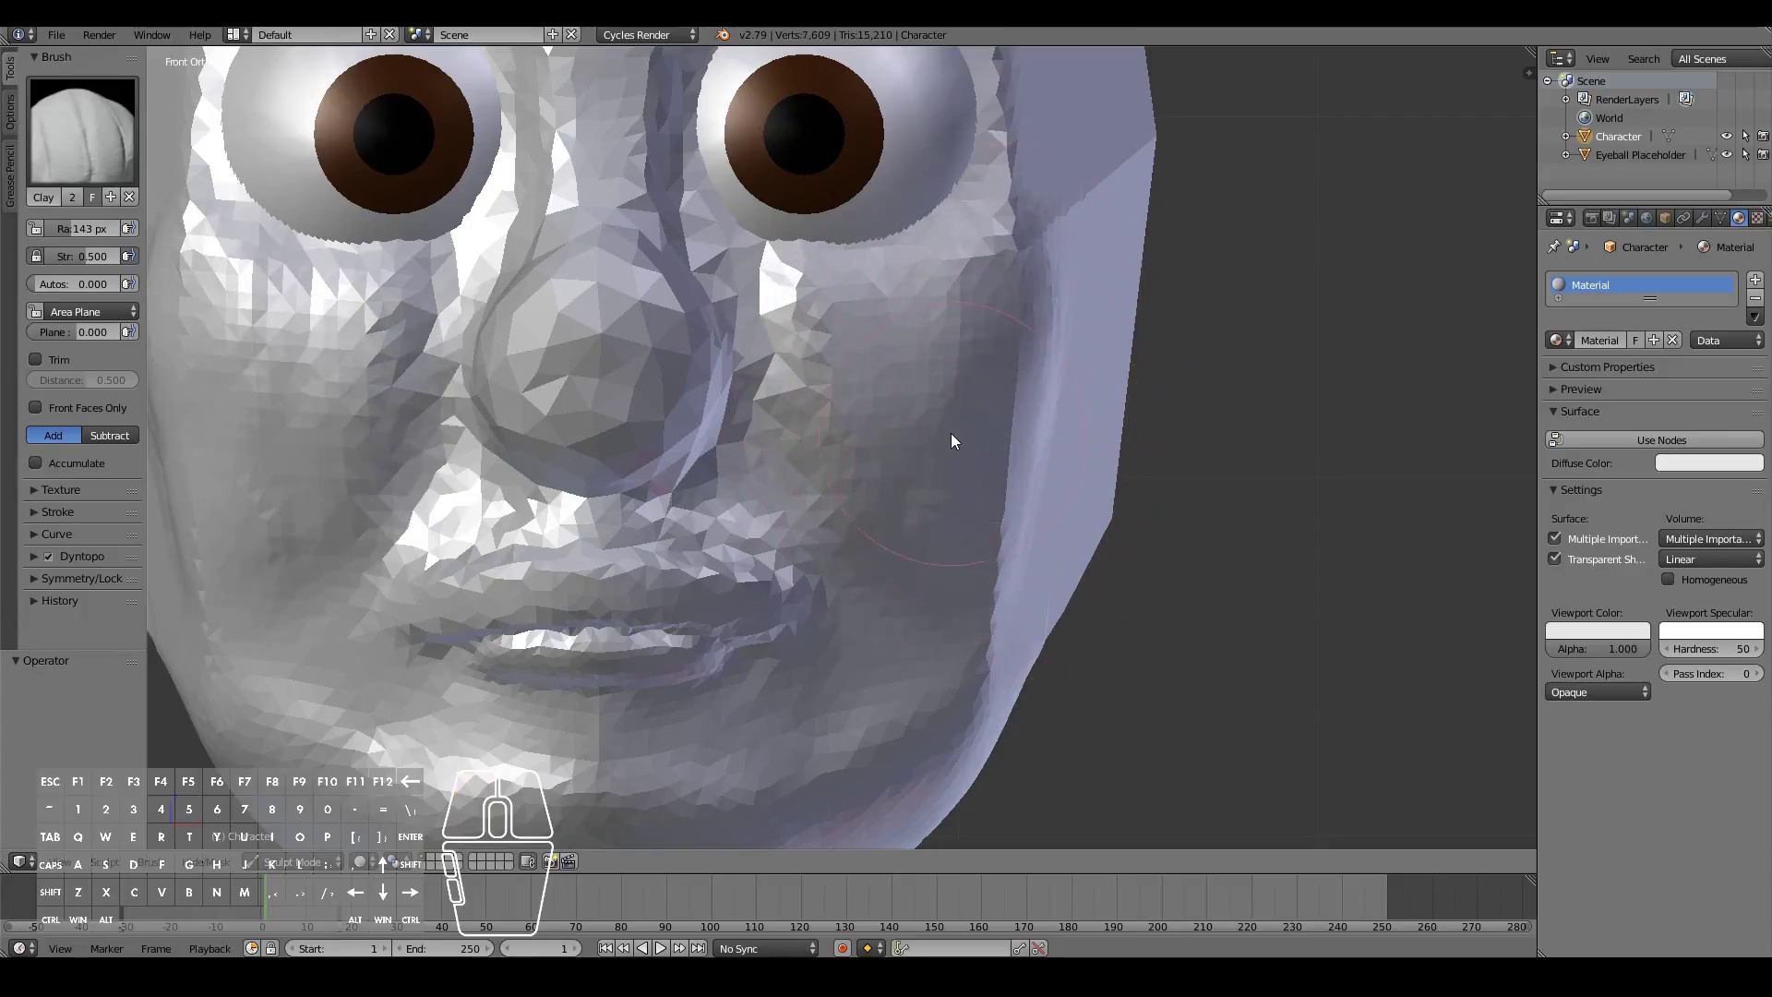
Extend the Clay Strips build-up from the cheekbone down the side of the face to the jaw, checking it from the front
middle_drag(1070, 507, 941, 507)
mouse_move(935, 329)
mouse_down()
mouse_move(888, 310)
mouse_move(886, 369)
mouse_move(934, 442)
mouse_move(1005, 440)
mouse_move(1049, 399)
mouse_move(998, 675)
mouse_move(1048, 600)
mouse_move(1059, 336)
mouse_move(1061, 360)
mouse_move(1027, 284)
mouse_move(1076, 404)
mouse_move(993, 517)
mouse_move(1031, 671)
mouse_move(1175, 405)
mouse_move(1160, 323)
mouse_move(1101, 222)
mouse_move(1140, 331)
mouse_move(1093, 551)
mouse_move(1065, 615)
mouse_move(1003, 659)
mouse_move(972, 633)
mouse_up()
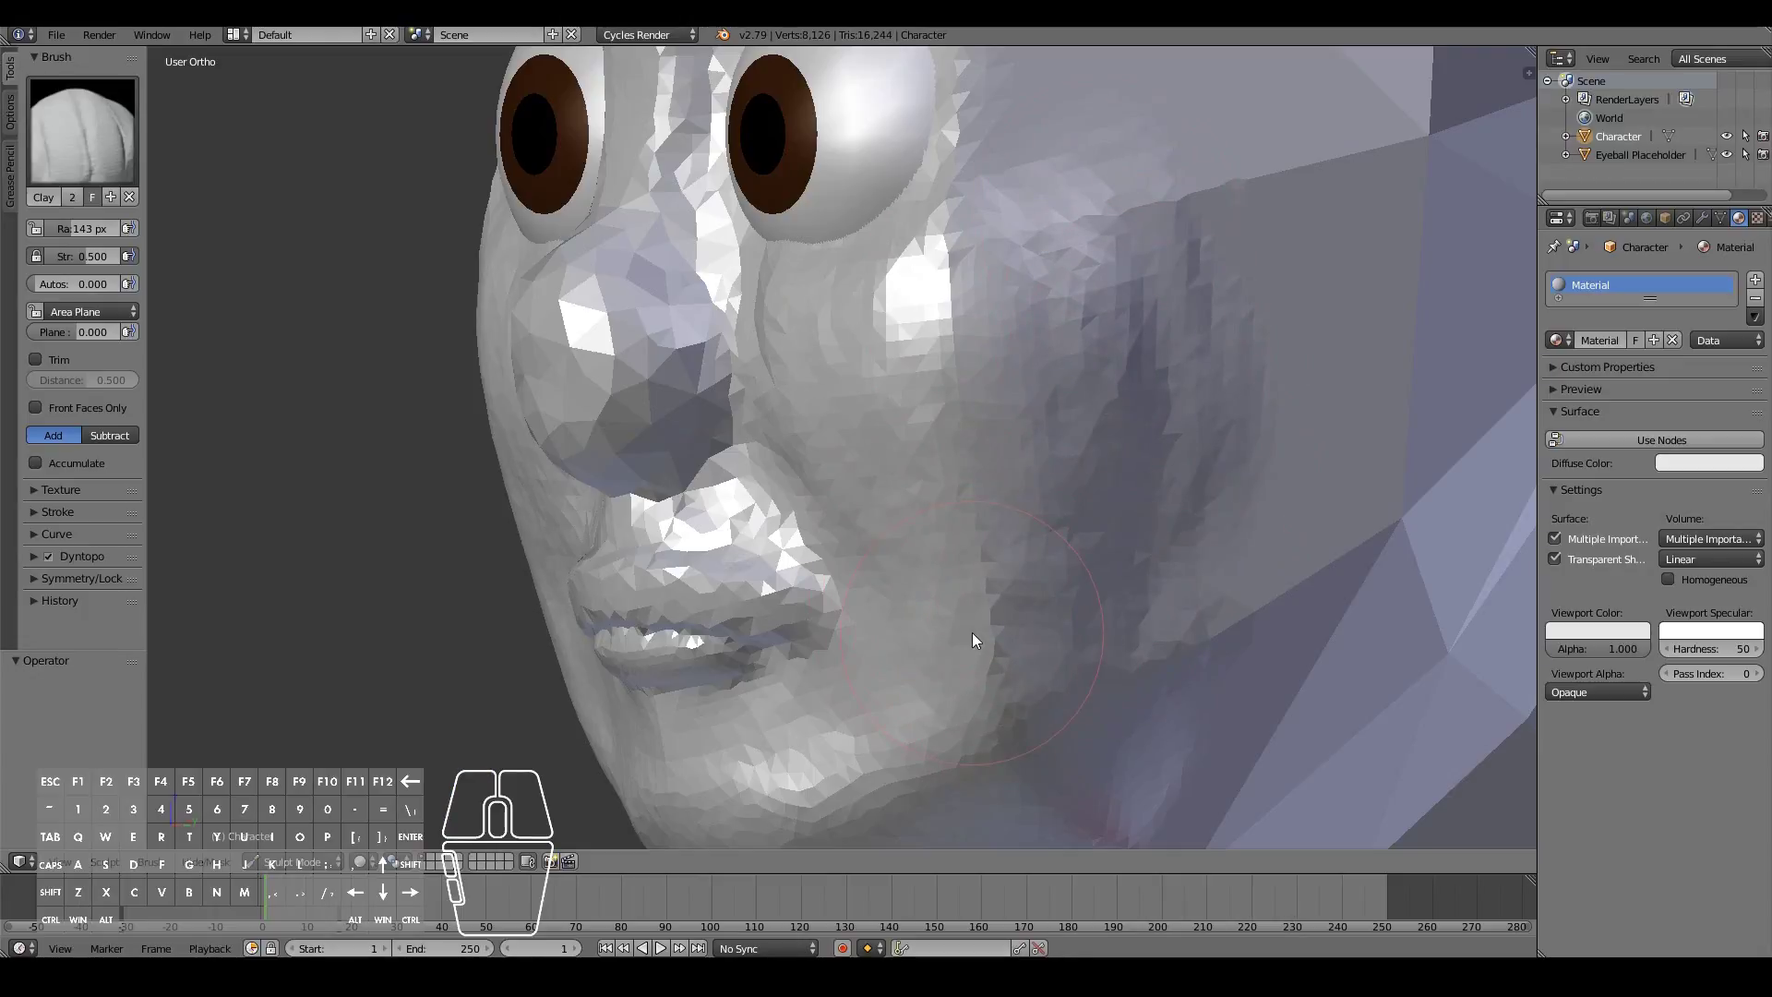
key(KP_1)
scroll(972, 633, down, 3)
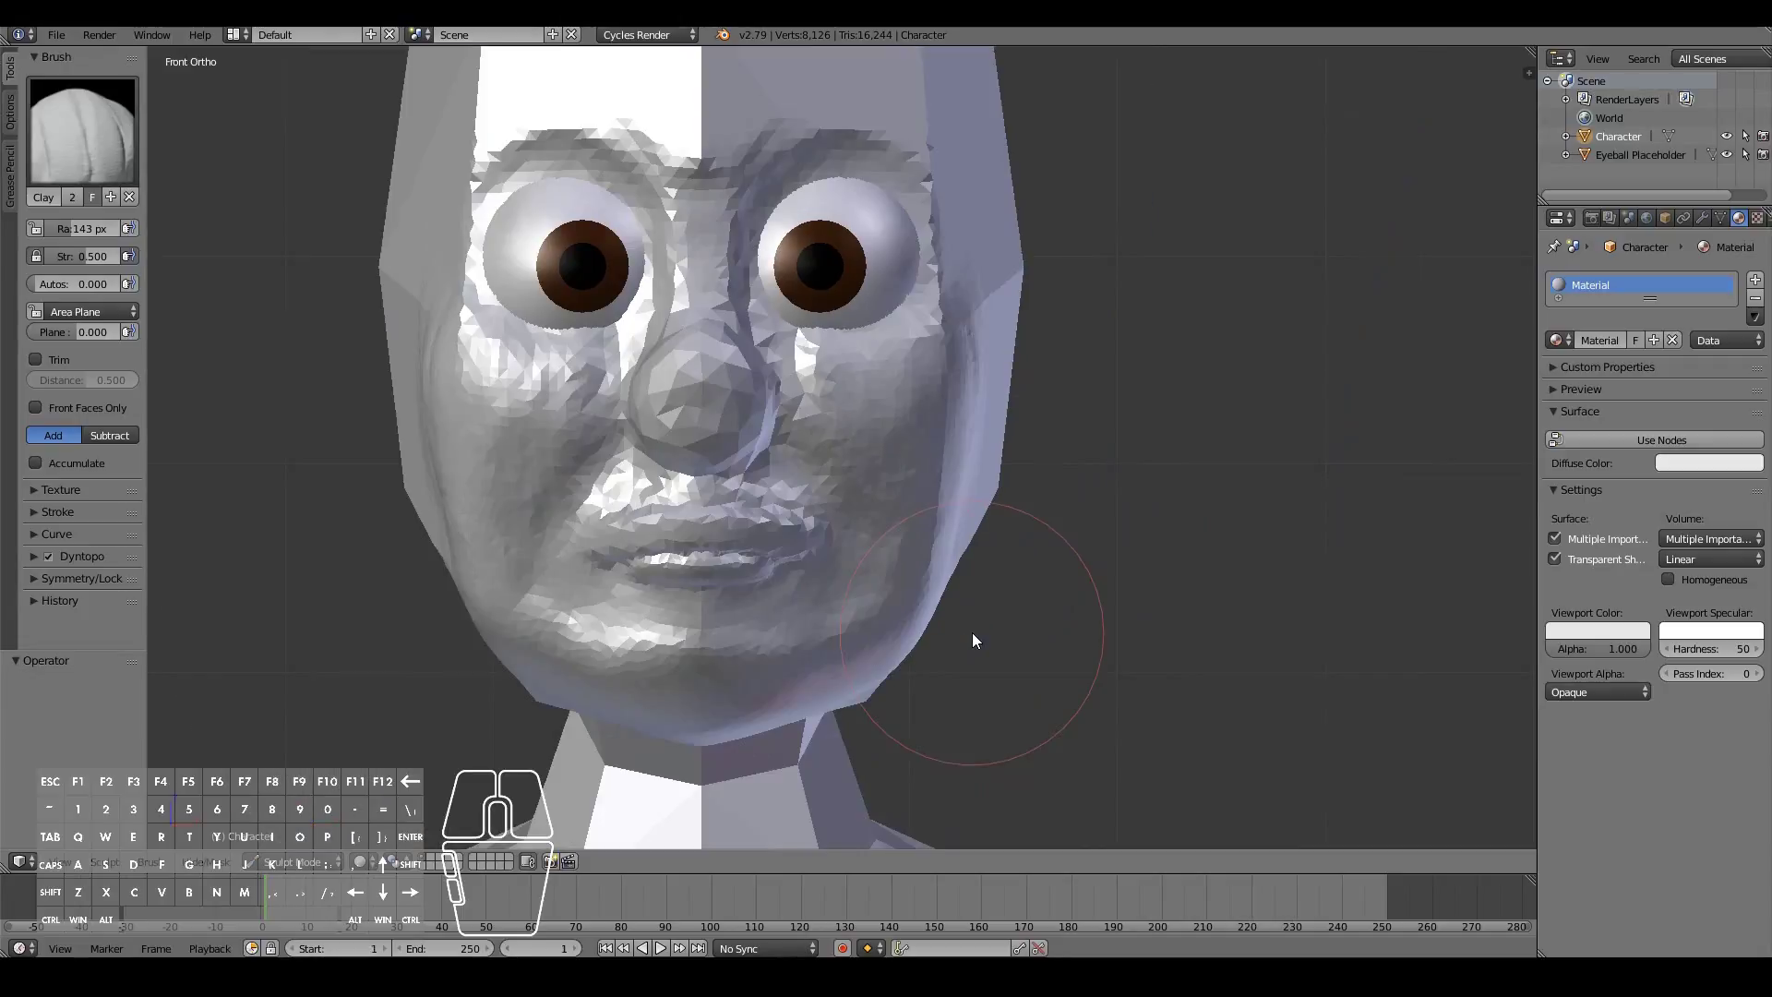
scroll(971, 633, up, 2)
middle_drag(994, 623, 945, 627)
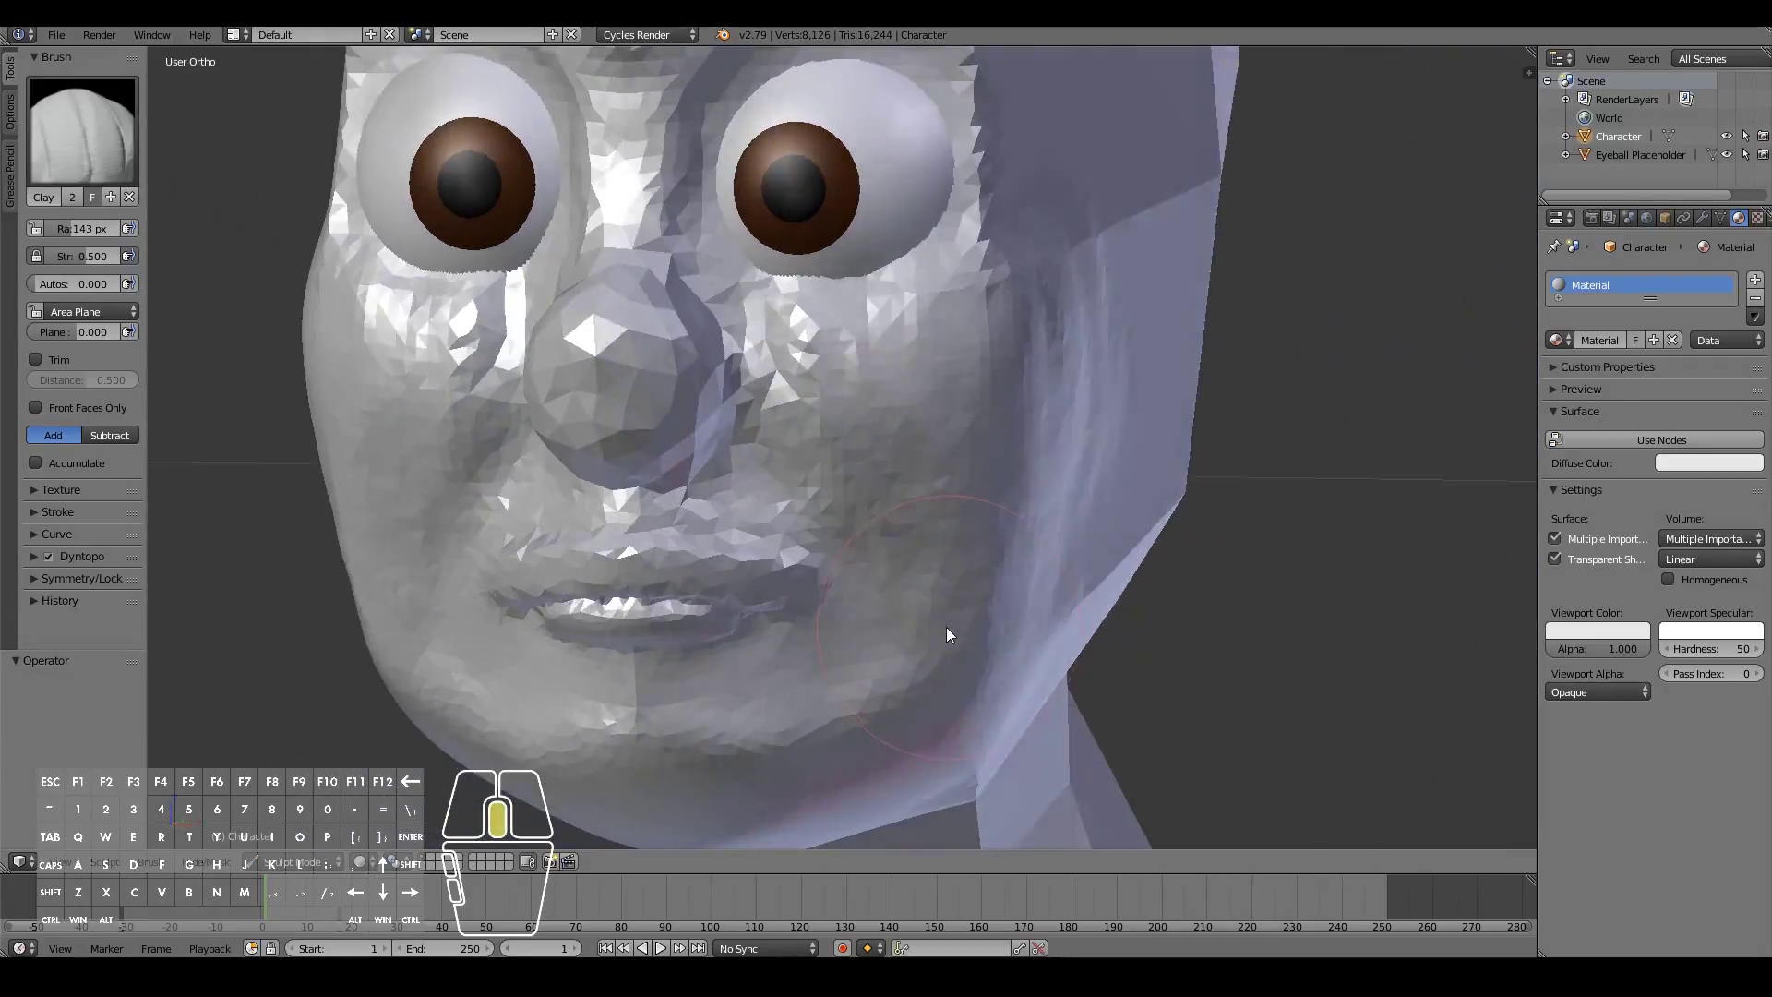
scroll(943, 628, down, 2)
key(KP_1)
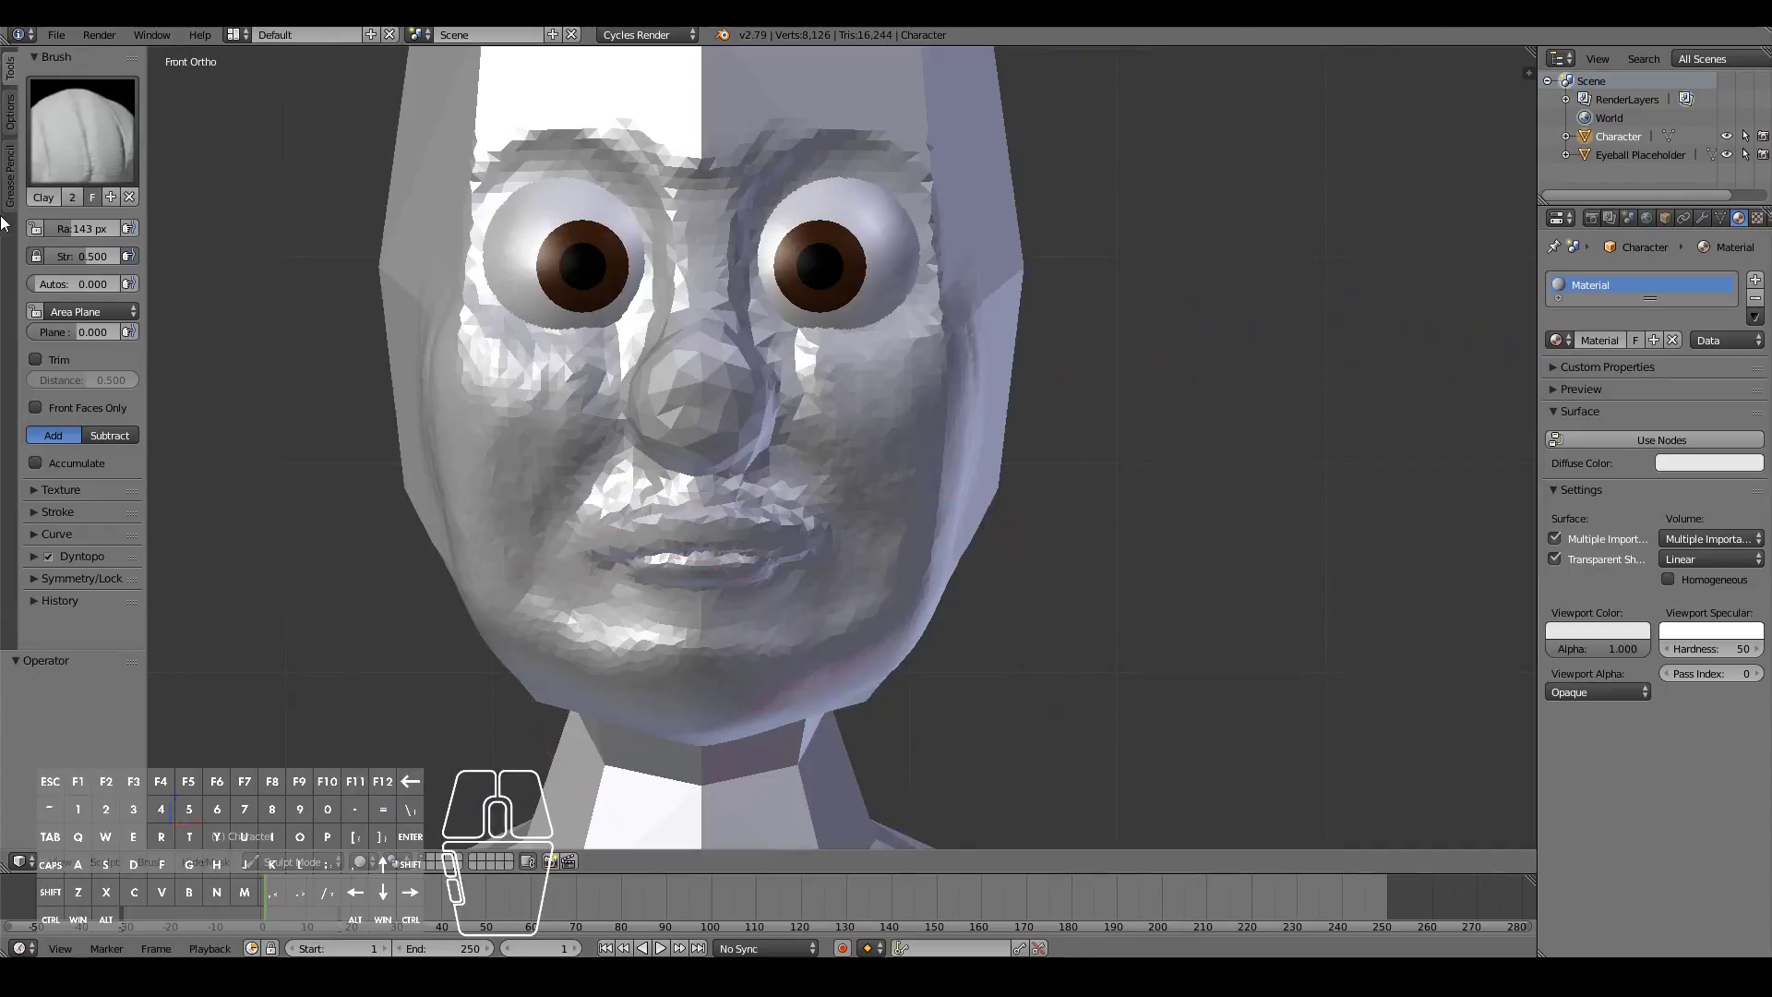
Smooth the jawline, chin and underside of the jaw with the Smooth brush at 143 px radius and strength 0.500
click(81, 129)
click(585, 330)
mouse_move(877, 701)
middle_down()
mouse_move(935, 712)
mouse_move(912, 633)
middle_up()
mouse_move(912, 633)
mouse_down()
mouse_move(884, 670)
mouse_move(745, 718)
mouse_move(719, 752)
mouse_move(884, 707)
mouse_move(768, 777)
mouse_move(722, 745)
mouse_move(894, 624)
mouse_move(905, 555)
mouse_move(886, 640)
mouse_move(827, 656)
mouse_move(911, 567)
mouse_move(699, 684)
mouse_move(688, 722)
mouse_up()
mouse_move(689, 722)
middle_down()
mouse_move(722, 800)
mouse_move(877, 733)
middle_up()
scroll(722, 800, up, 3)
mouse_move(932, 761)
mouse_down()
mouse_move(977, 726)
mouse_move(860, 817)
mouse_move(871, 774)
mouse_move(829, 798)
mouse_up()
mouse_move(829, 798)
middle_down()
mouse_move(753, 789)
mouse_move(744, 817)
mouse_move(689, 842)
middle_up()
mouse_move(977, 723)
mouse_down()
mouse_move(1065, 725)
mouse_move(1042, 713)
mouse_up()
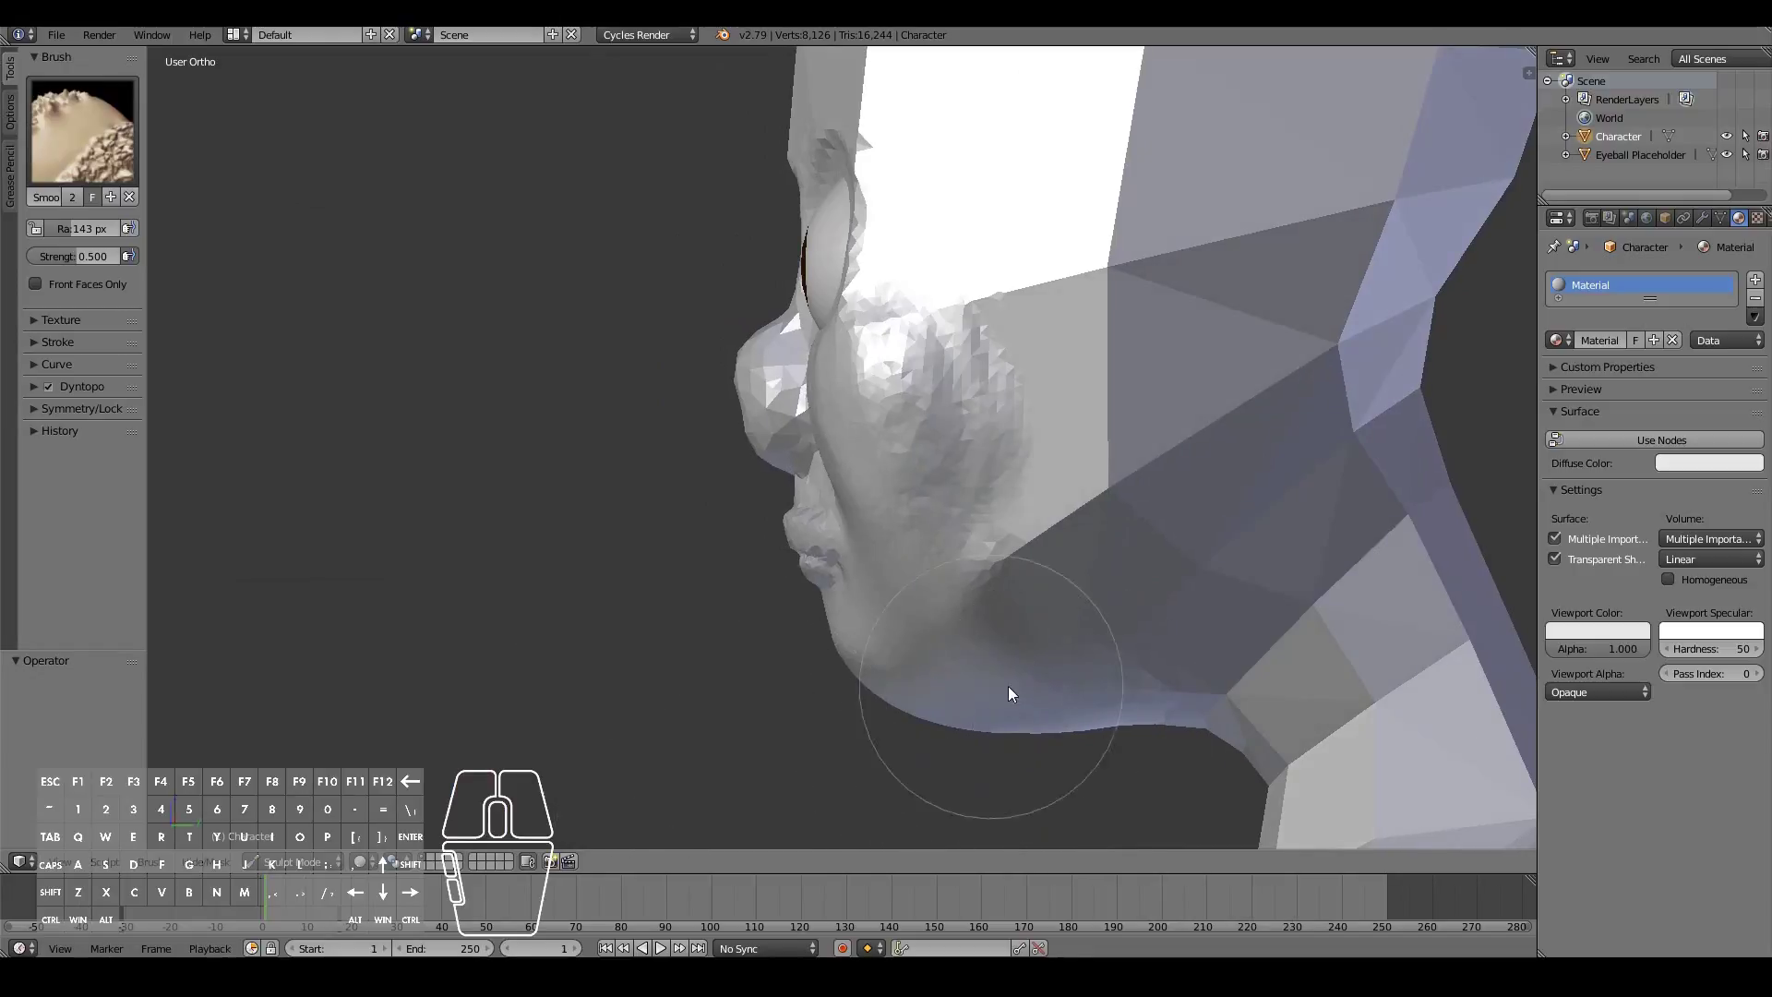
key(KP_3)
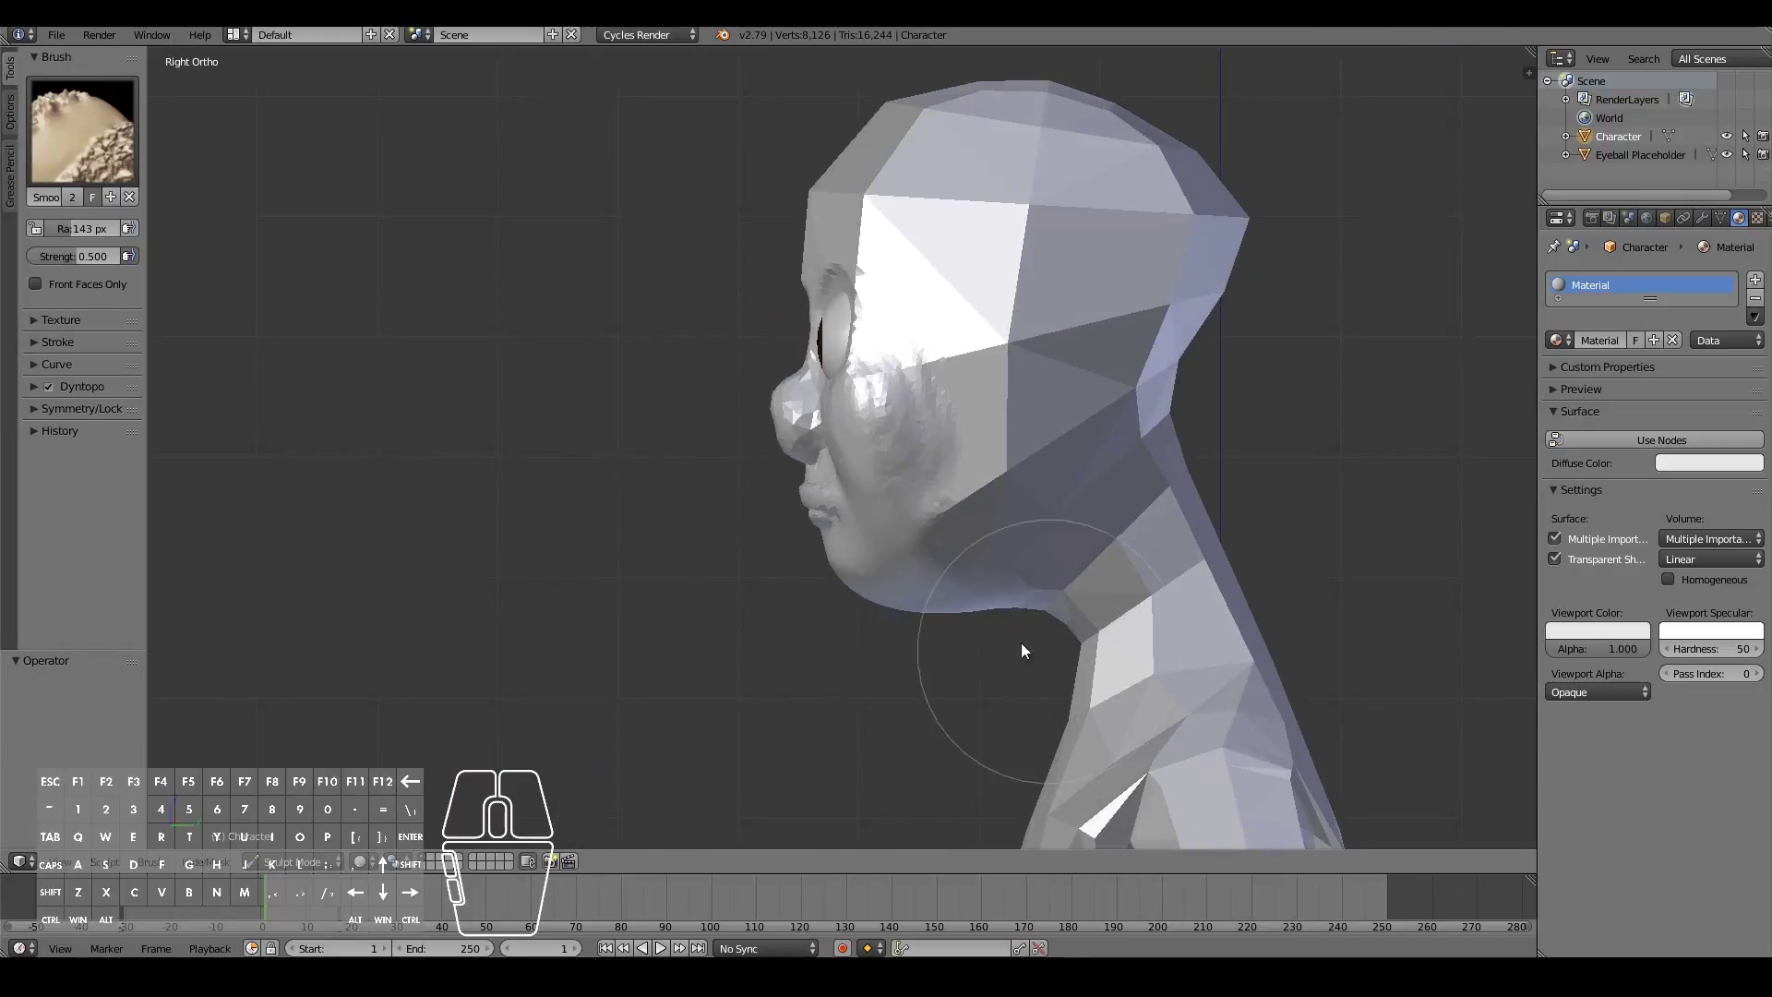
Reshape the underside of the jaw in side view with the Grab brush at 143 px radius and strength 1.000
scroll(713, 595, up, 2)
click(81, 134)
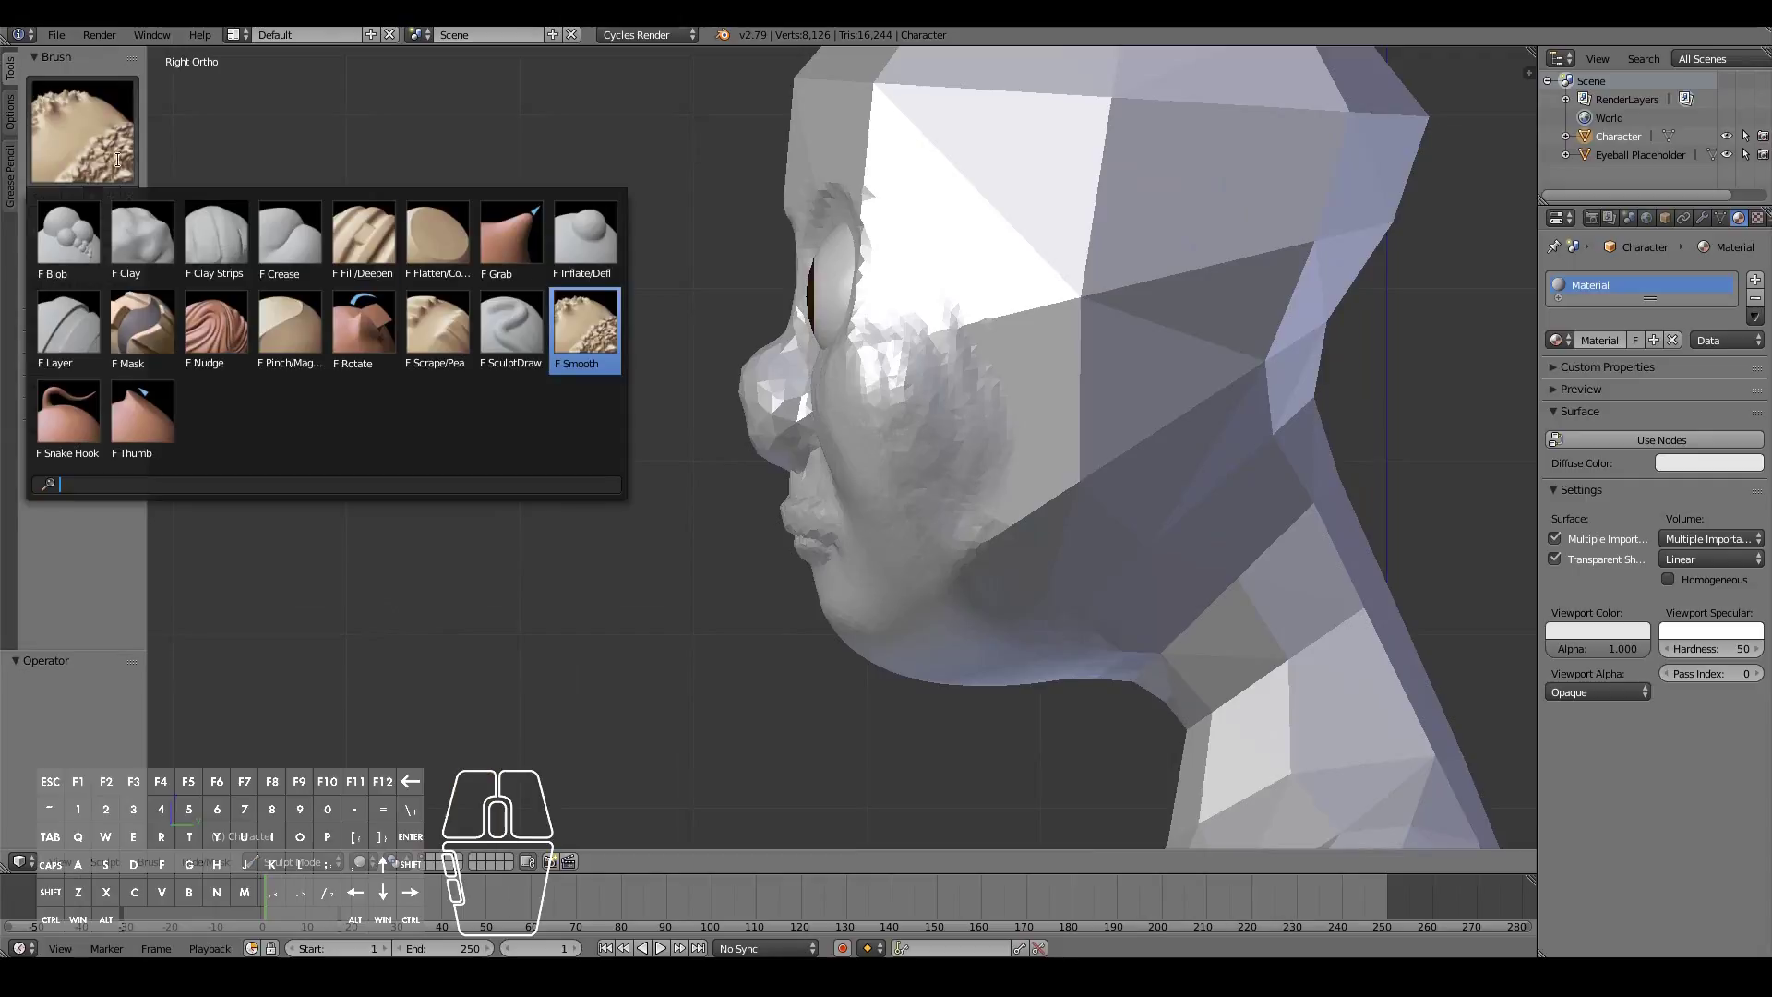
click(510, 244)
mouse_move(965, 679)
mouse_down()
mouse_move(1043, 666)
mouse_move(1051, 643)
mouse_move(1043, 665)
mouse_up()
middle_drag(971, 691, 851, 739)
scroll(851, 739, down, 3)
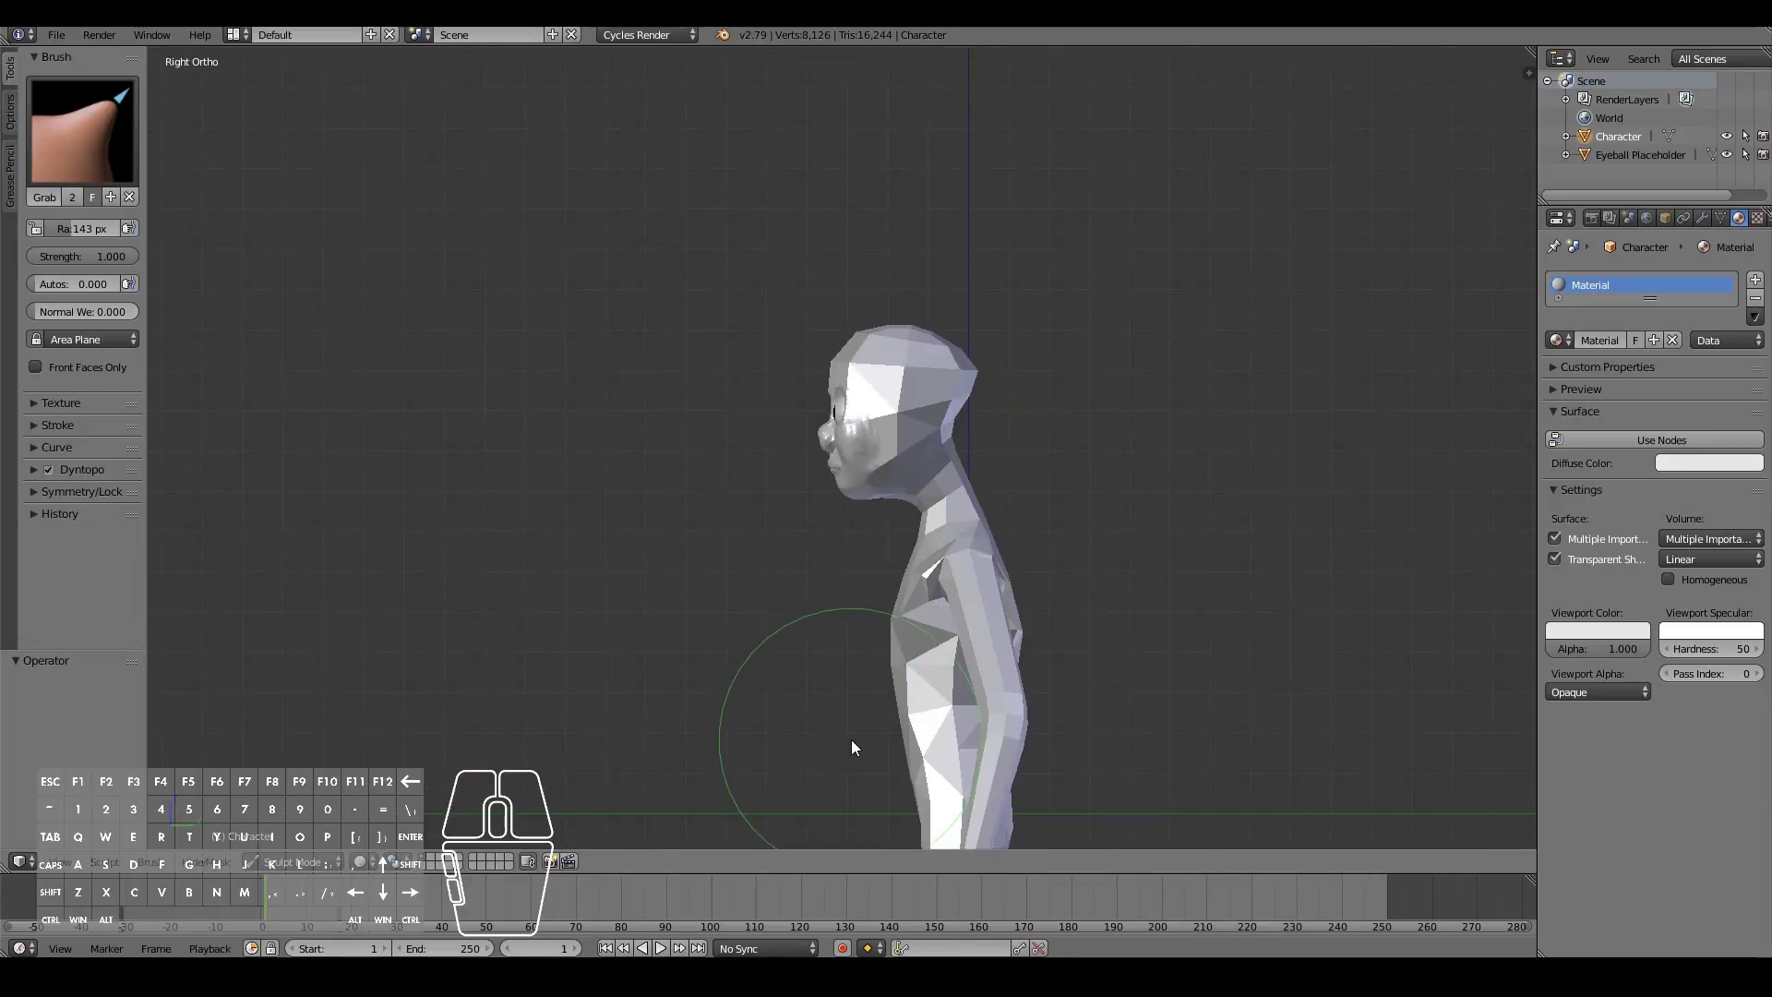
scroll(947, 739, up, 2)
scroll(948, 744, up, 2)
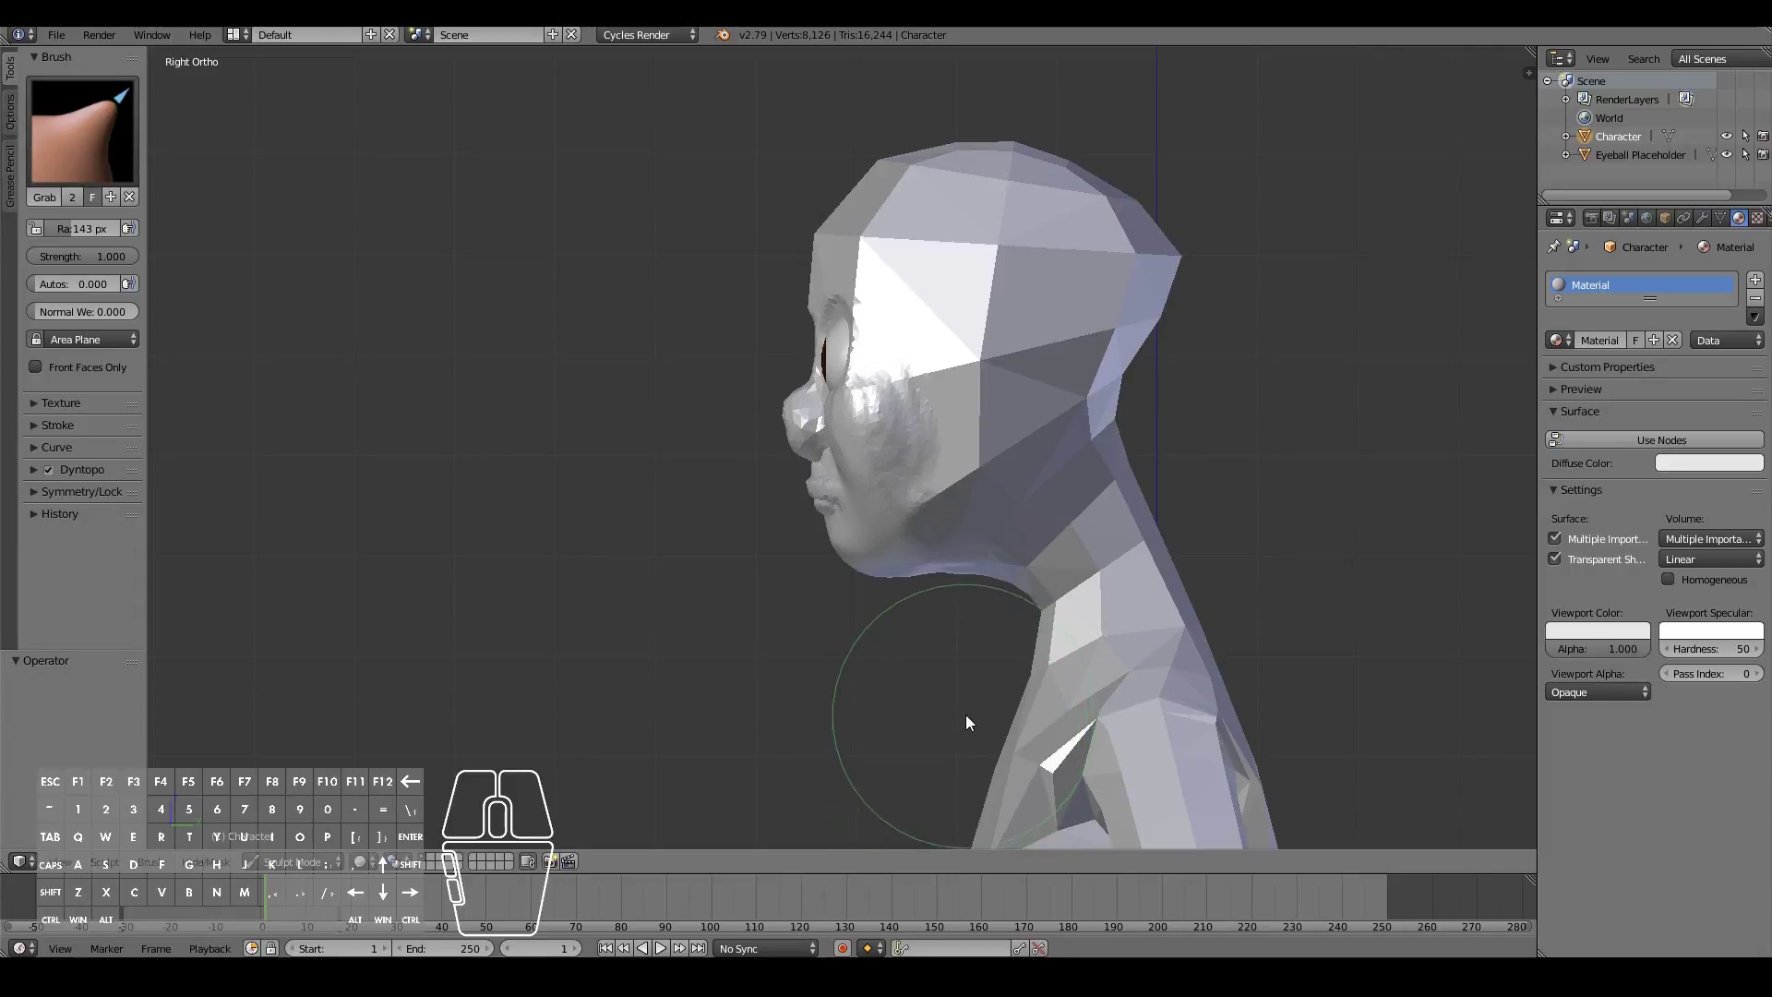
Round out the back and crown of the head and reshape the throat in profile with the 143 px Grab brush
click(83, 130)
click(482, 211)
drag(1149, 350, 1143, 364)
drag(1002, 589, 1015, 594)
drag(1186, 330, 1135, 400)
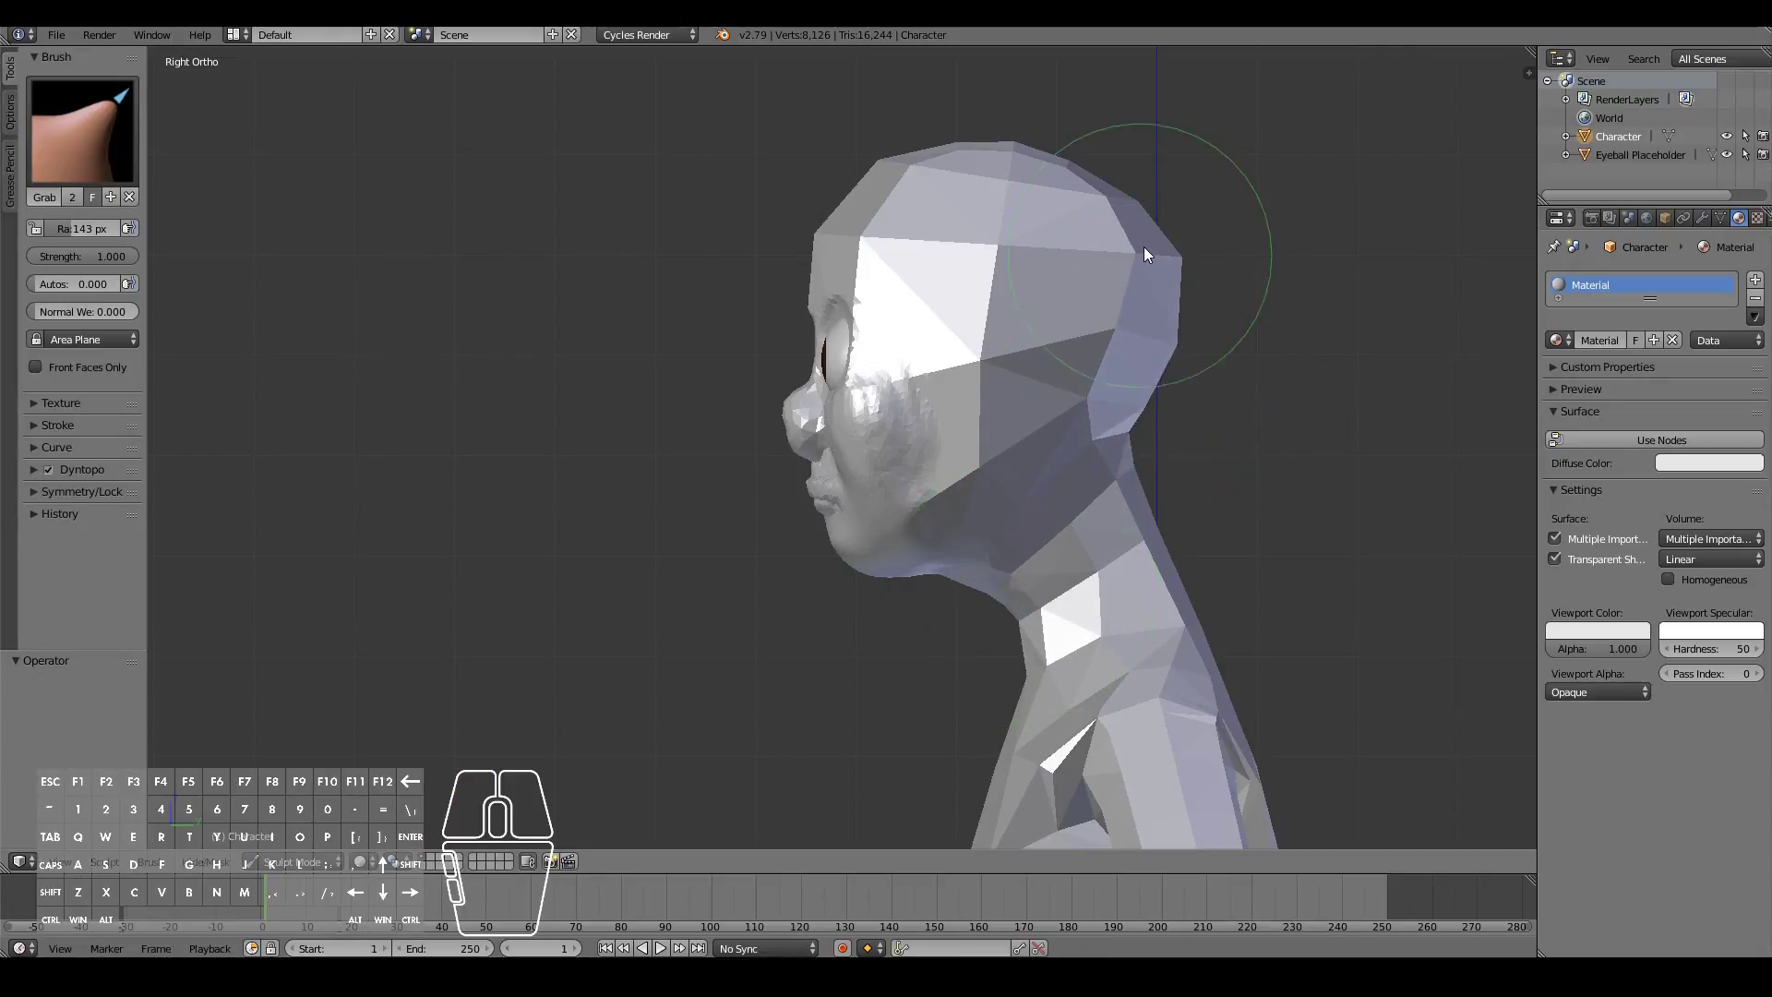
drag(1107, 191, 1115, 179)
drag(983, 154, 1015, 131)
Pull the sides of the jaw, cheeks and temples into a slimmer outline in front view with the Grab brush
scroll(1149, 522, down, 6)
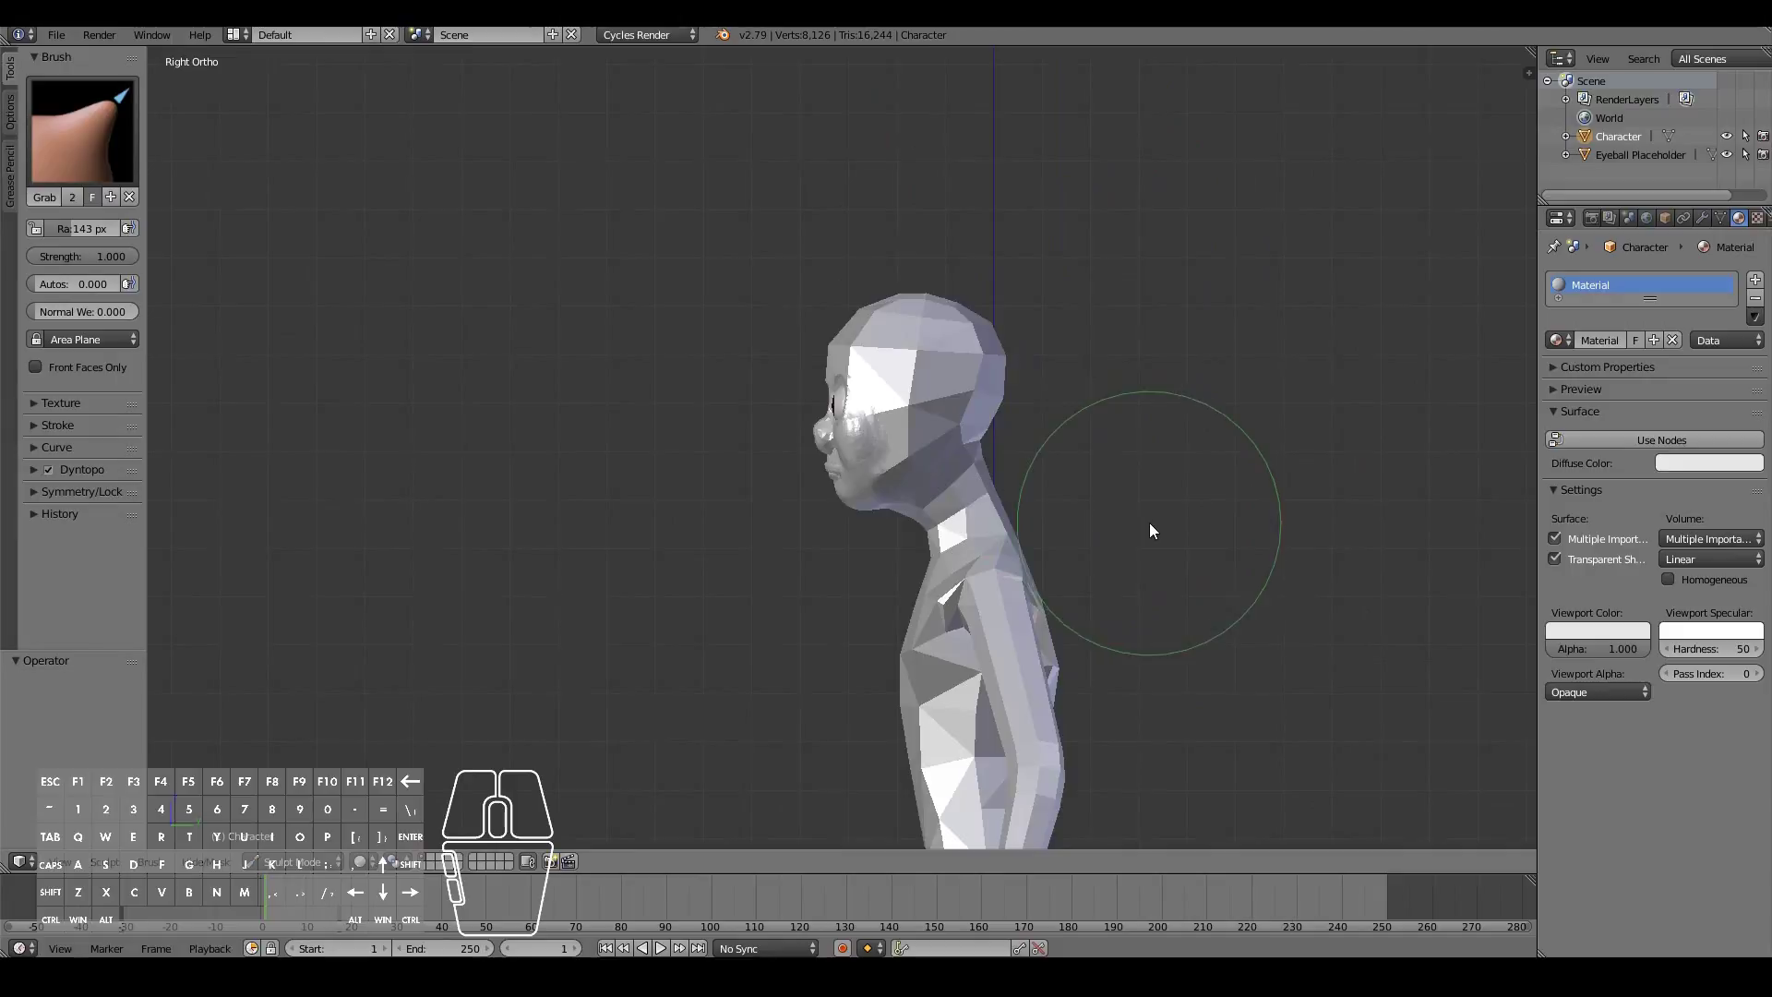
scroll(1150, 524, up, 6)
key(KP_4)
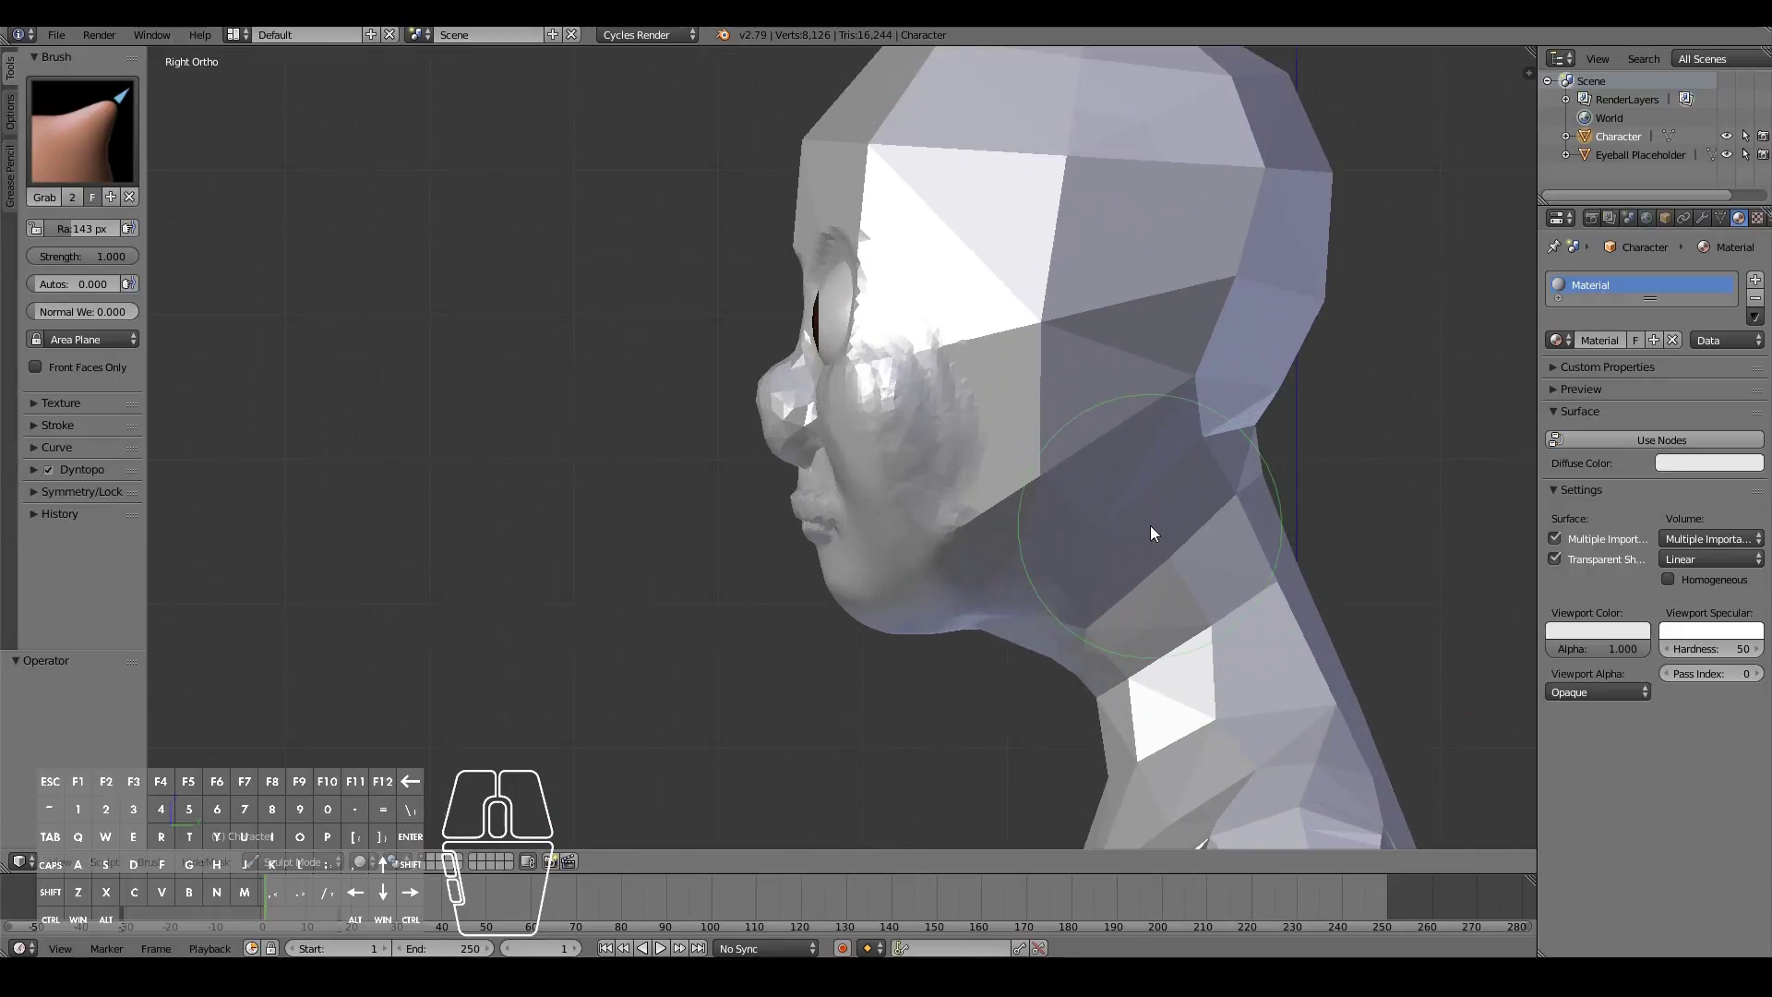
key(KP_1)
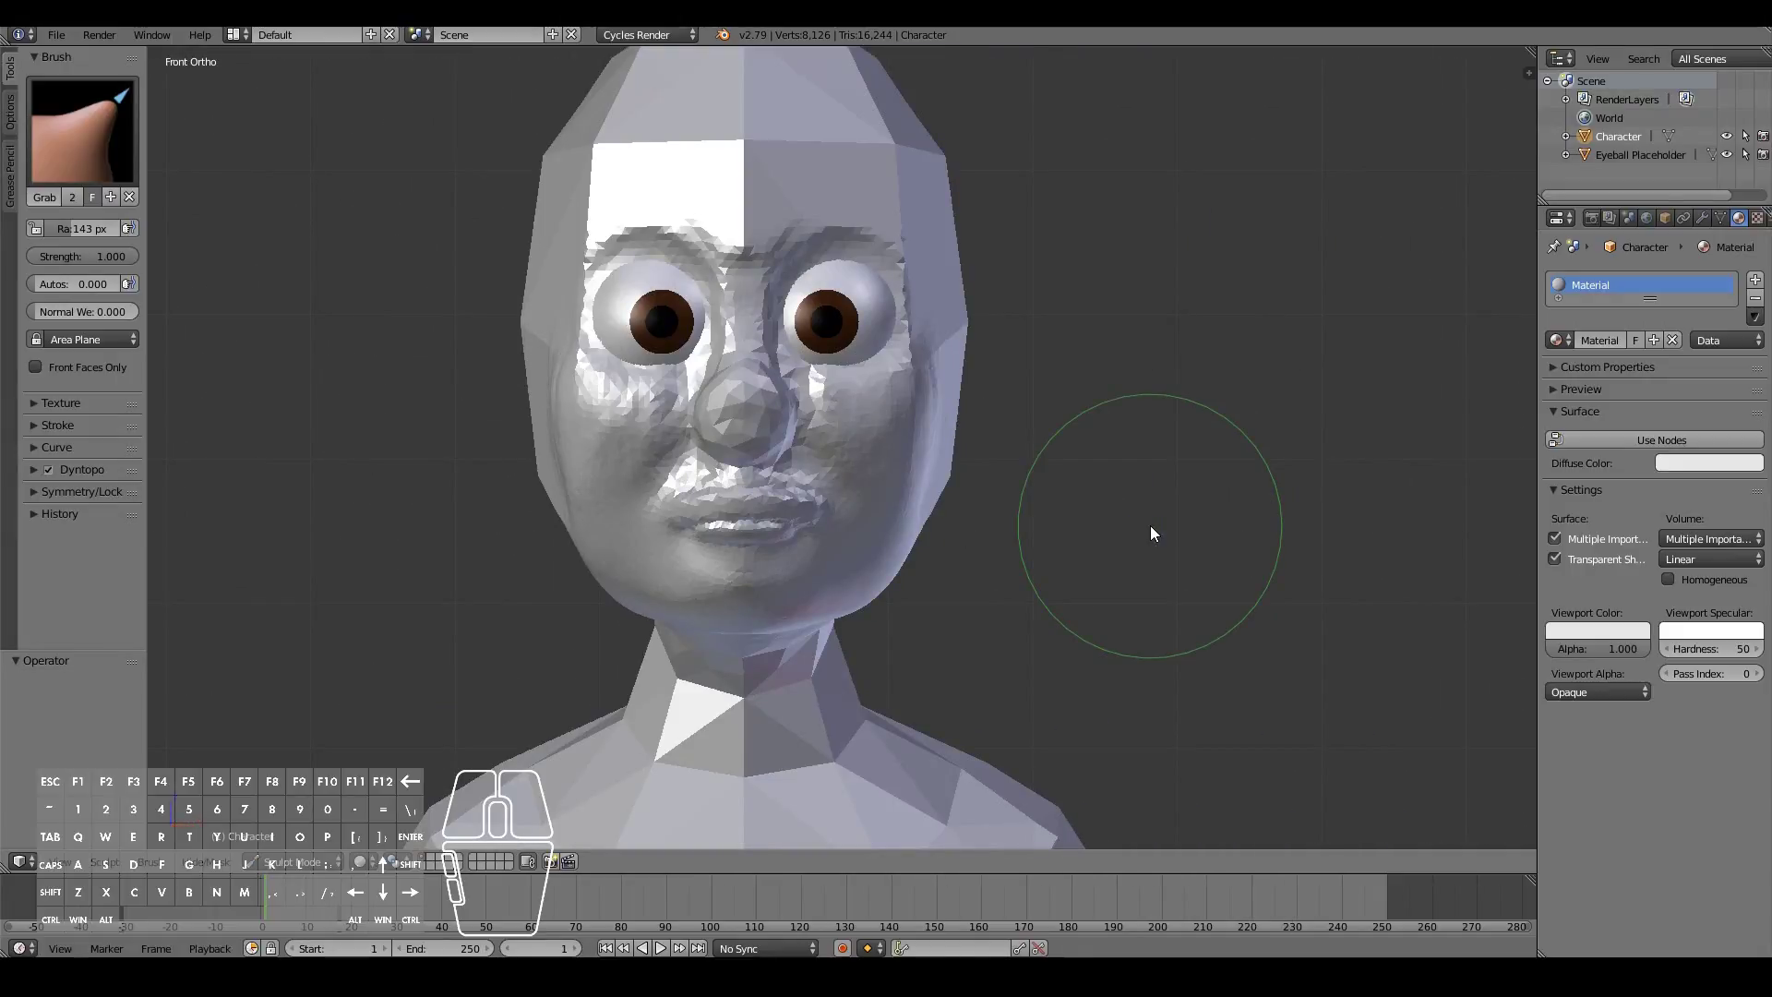
drag(882, 579, 867, 596)
drag(866, 596, 855, 600)
drag(940, 503, 951, 415)
drag(955, 351, 954, 324)
Adjust the width of the skull beside the forehead with the Grab brush at strength 1.000
middle_drag(932, 157, 943, 466)
mouse_move(904, 456)
mouse_down()
mouse_move(901, 327)
mouse_move(977, 546)
mouse_up()
key(KP_1)
click(899, 285)
drag(898, 284, 885, 282)
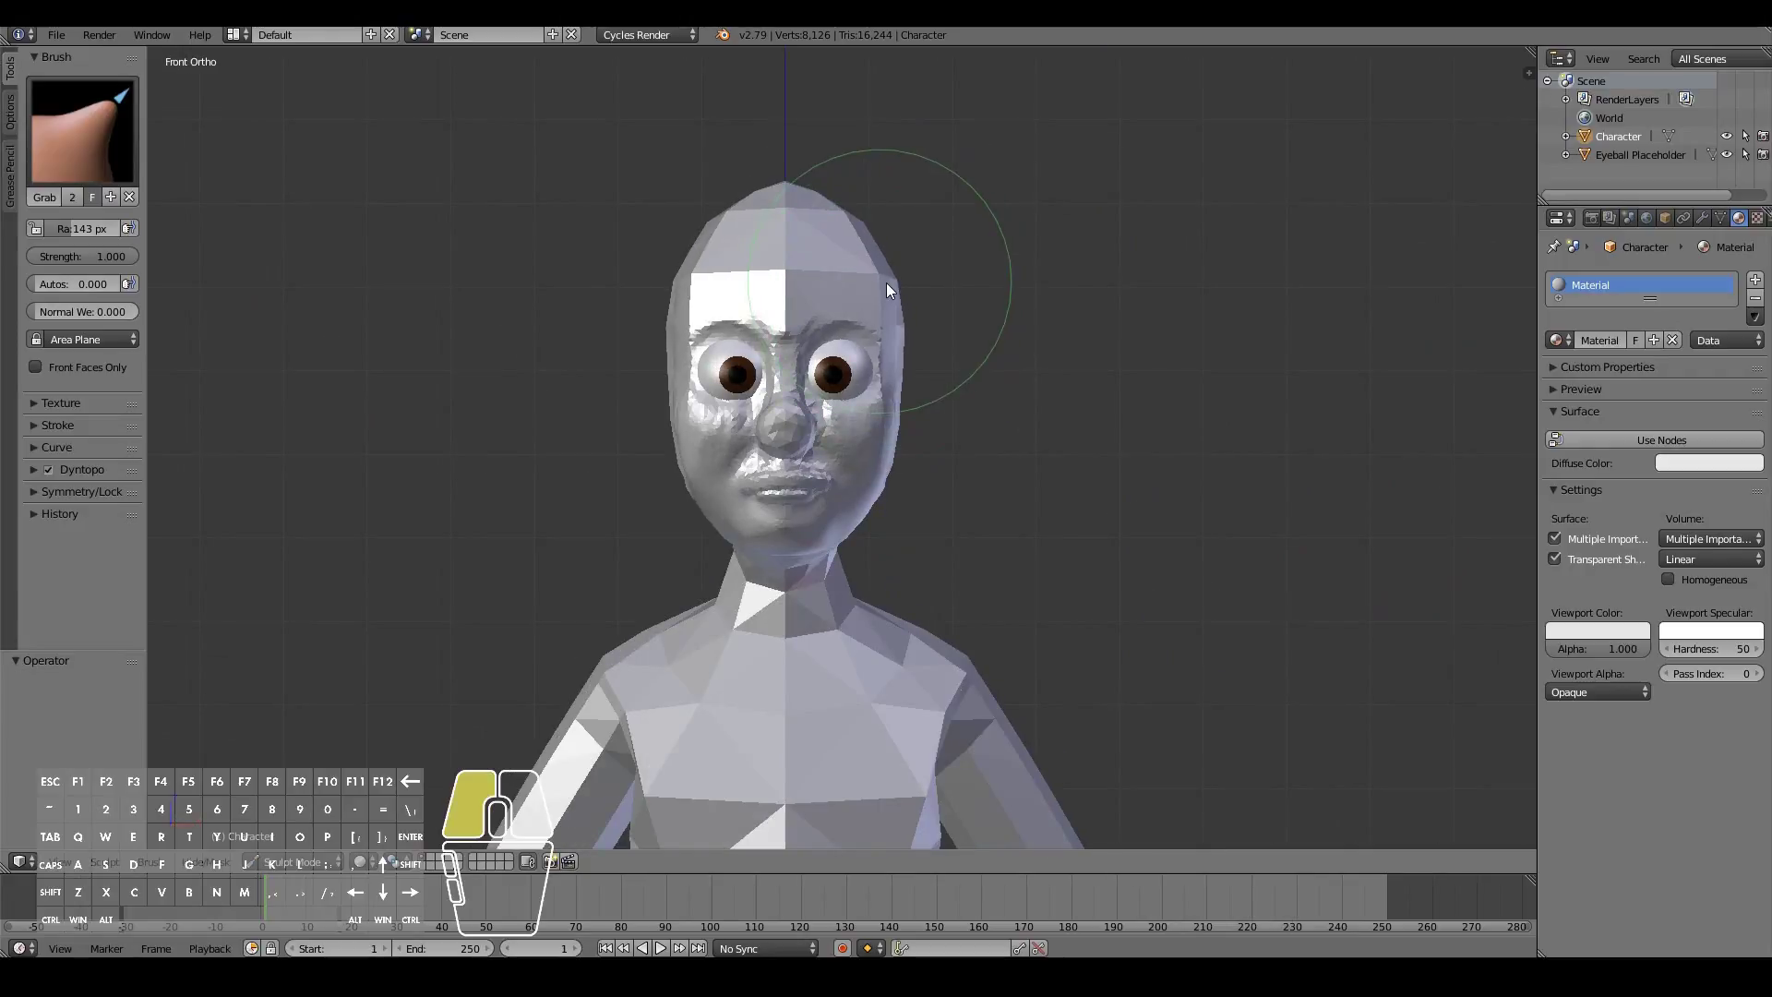
Build up the side of the head behind the cheek with the Clay Strips brush at 143 px radius and strength 0.500
mouse_move(785, 181)
alt+middle_down()
mouse_move(899, 332)
mouse_move(919, 321)
mouse_move(860, 242)
mouse_move(1015, 716)
alt+middle_up()
scroll(917, 640, up, 3)
middle_drag(917, 641, 830, 553)
click(83, 129)
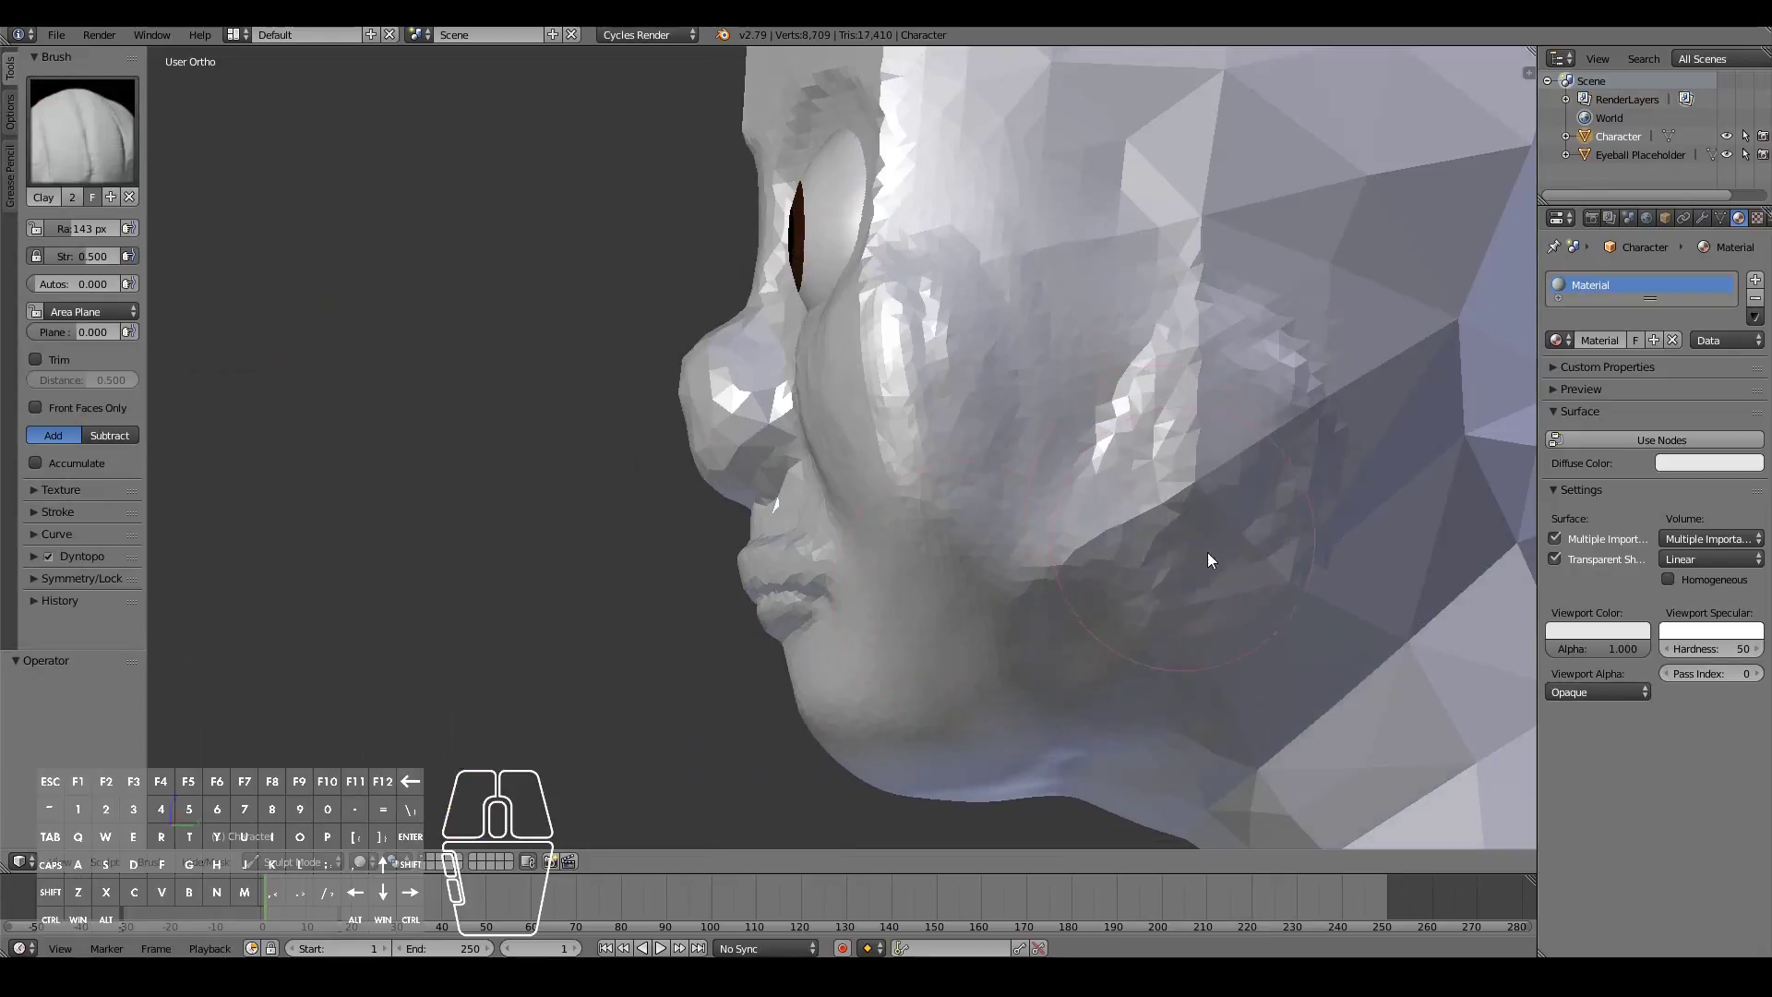
Smooth the side of the head and the rear of the jaw with the 143 px Smooth brush at strength 0.500
click(83, 130)
click(586, 323)
mouse_move(1199, 415)
mouse_down()
mouse_move(1036, 613)
mouse_move(1088, 613)
mouse_up()
scroll(1089, 613, down, 4)
middle_drag(1089, 613, 1139, 645)
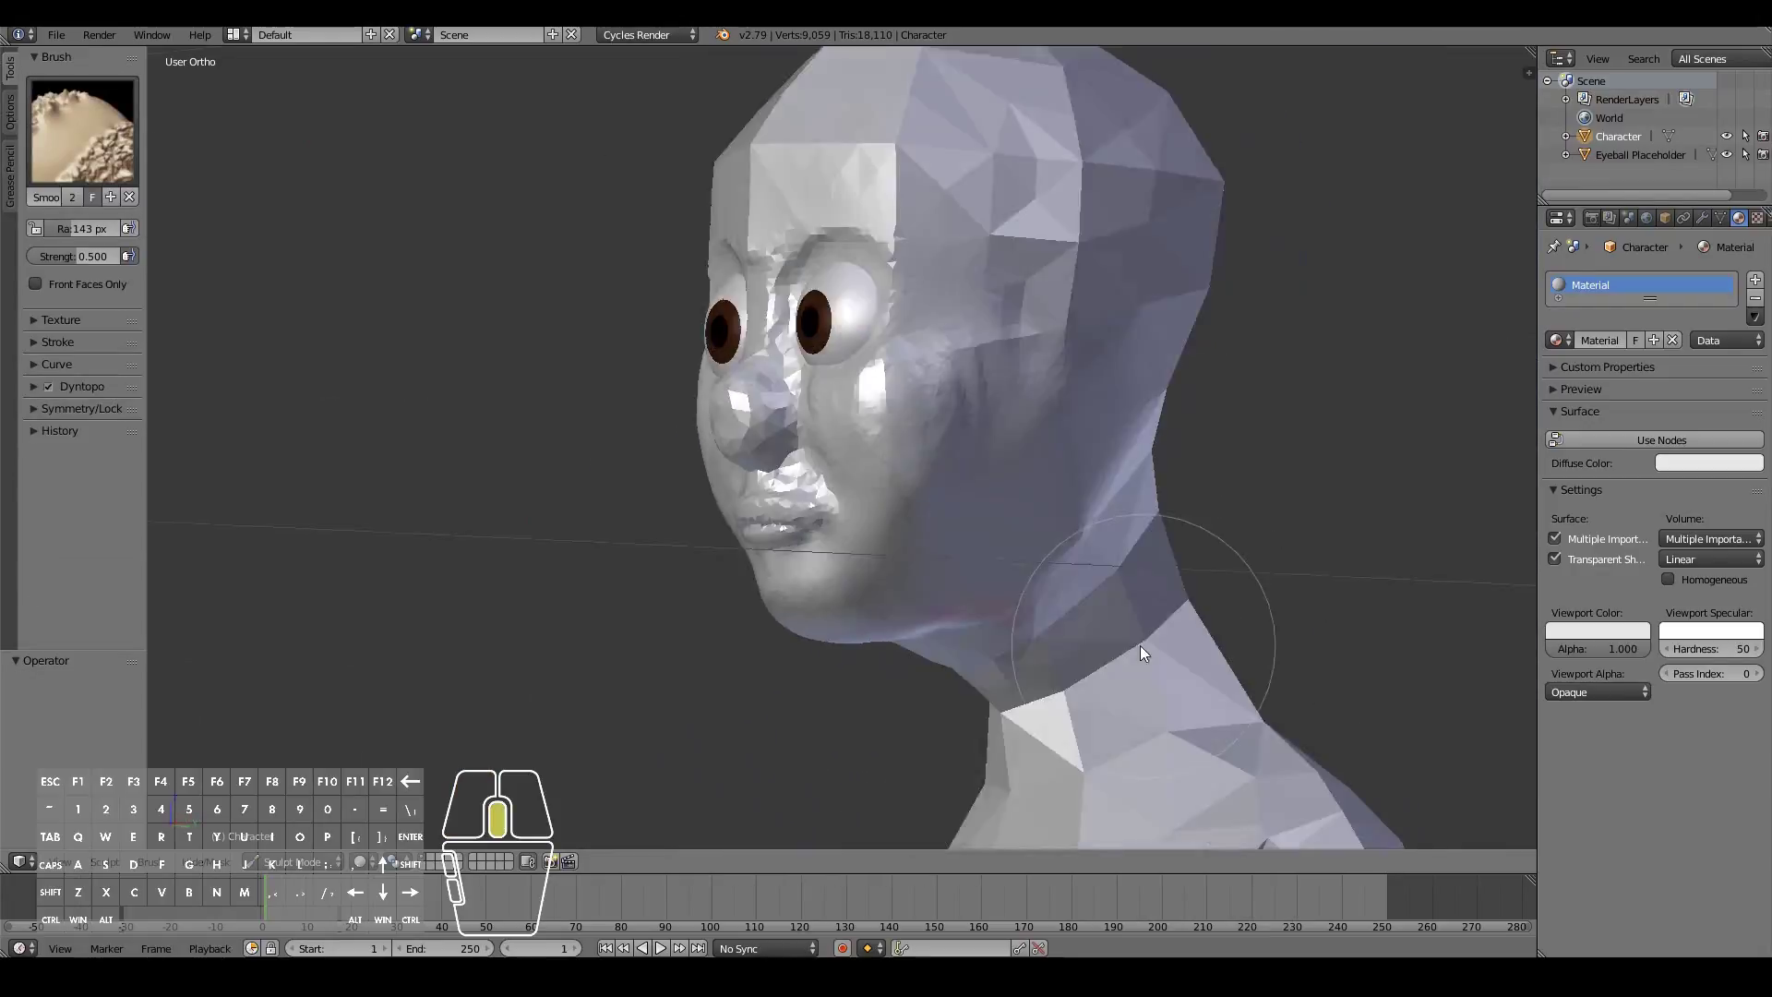
Refine the transition from jaw to neck and smooth the side of the face with the 143 px Smooth brush
click(83, 129)
click(435, 246)
scroll(1067, 596, up, 4)
mouse_move(1052, 582)
middle_down()
mouse_move(1067, 596)
mouse_move(867, 734)
mouse_move(902, 762)
mouse_move(1204, 672)
mouse_move(1285, 553)
mouse_move(1277, 479)
mouse_move(1333, 689)
mouse_move(1091, 690)
mouse_move(1088, 612)
middle_up()
scroll(1067, 596, down, 2)
key(s)
key(KP_1)
scroll(988, 363, up, 3)
click(989, 364)
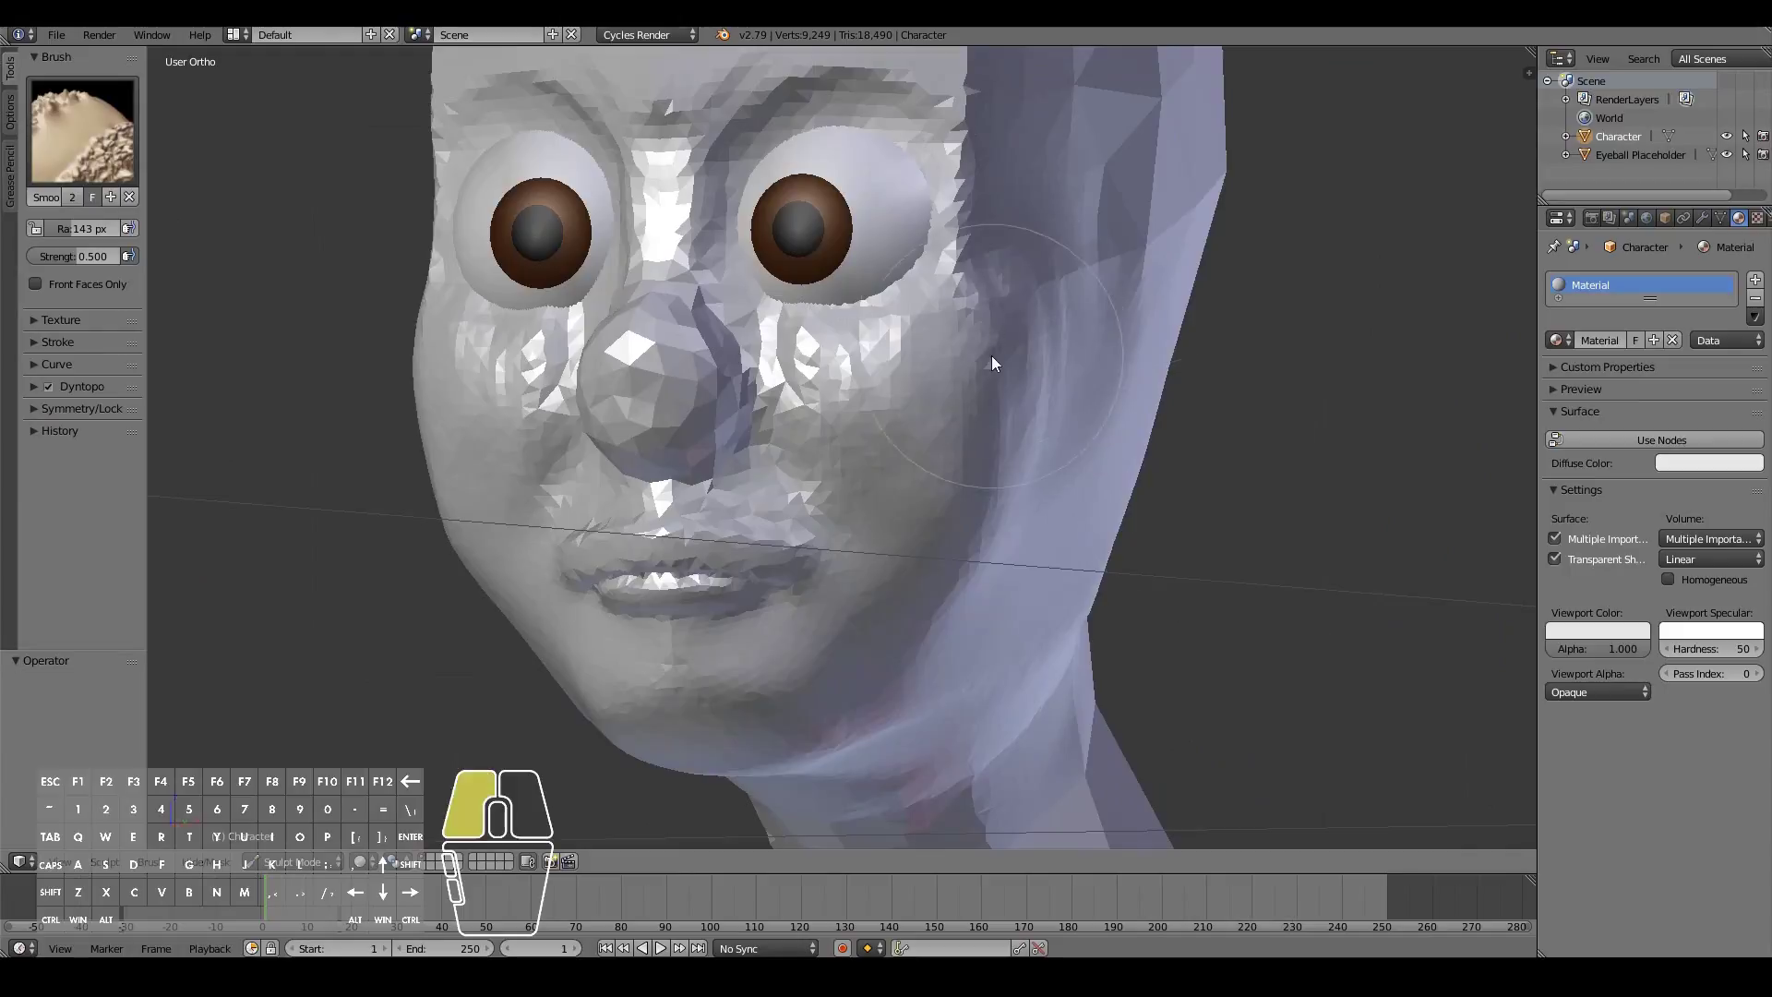
middle_drag(834, 395, 994, 335)
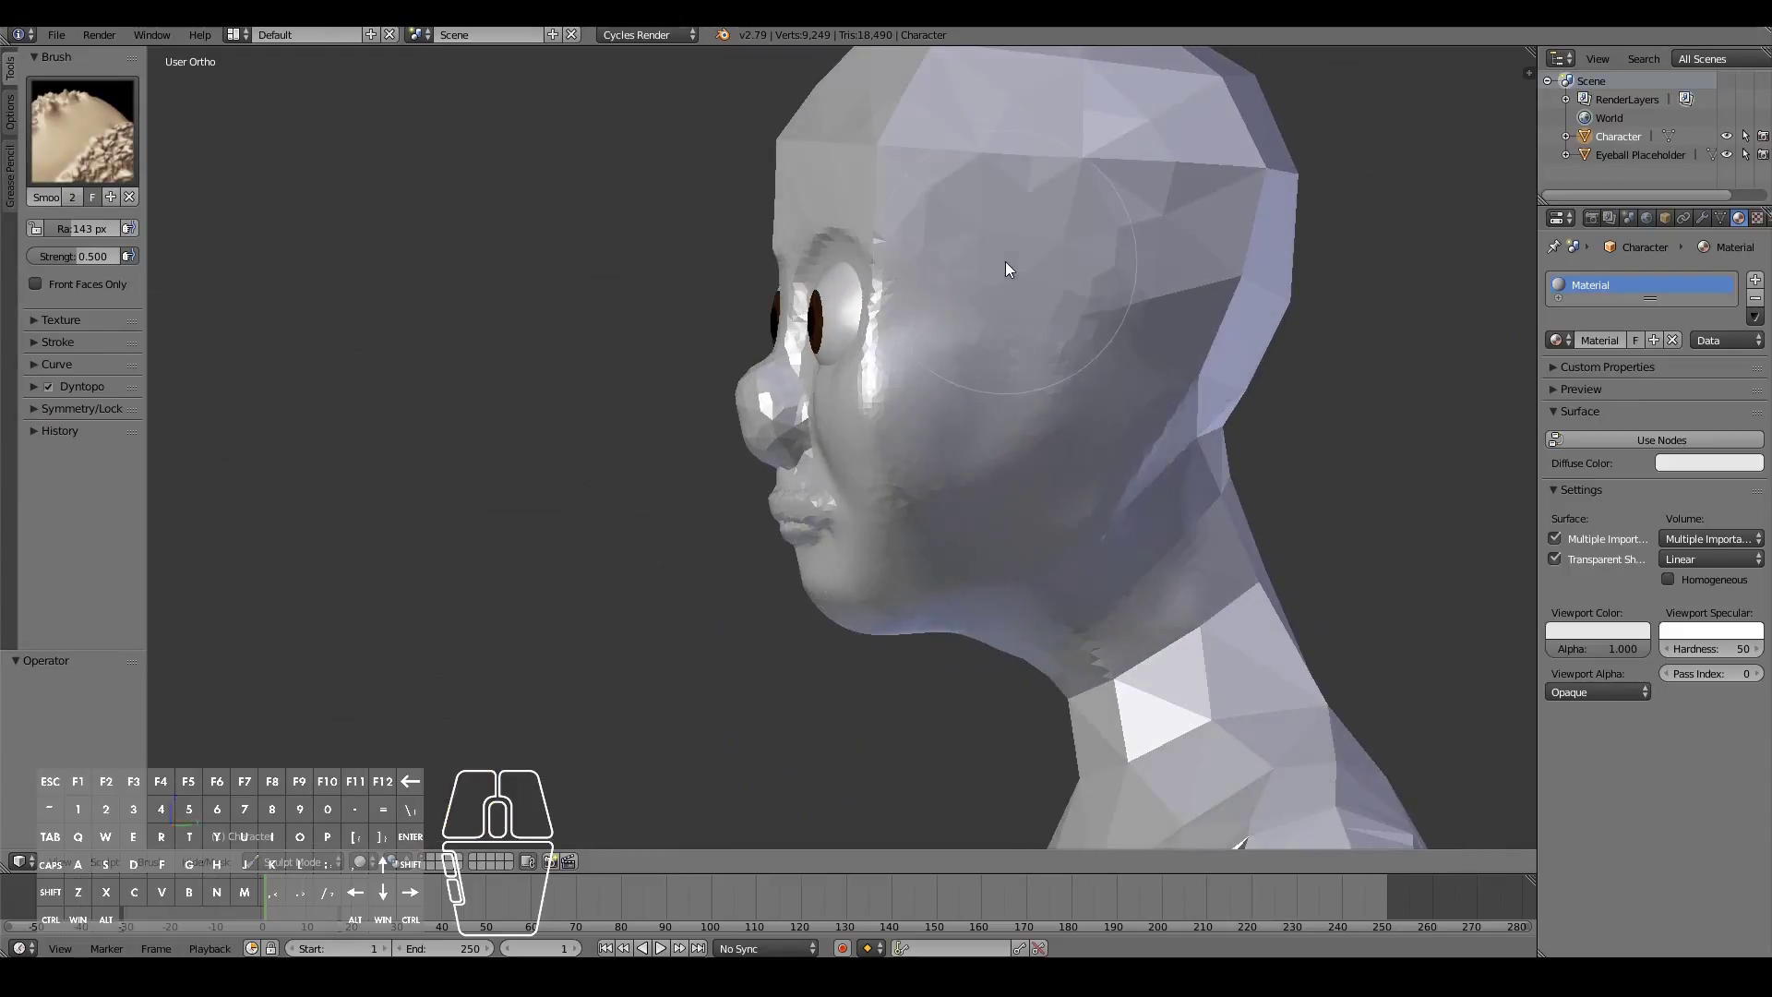
Examine the head's proportions from the front and side, and the nose and mouth area up close
scroll(1094, 392, down, 3)
key(KP_1)
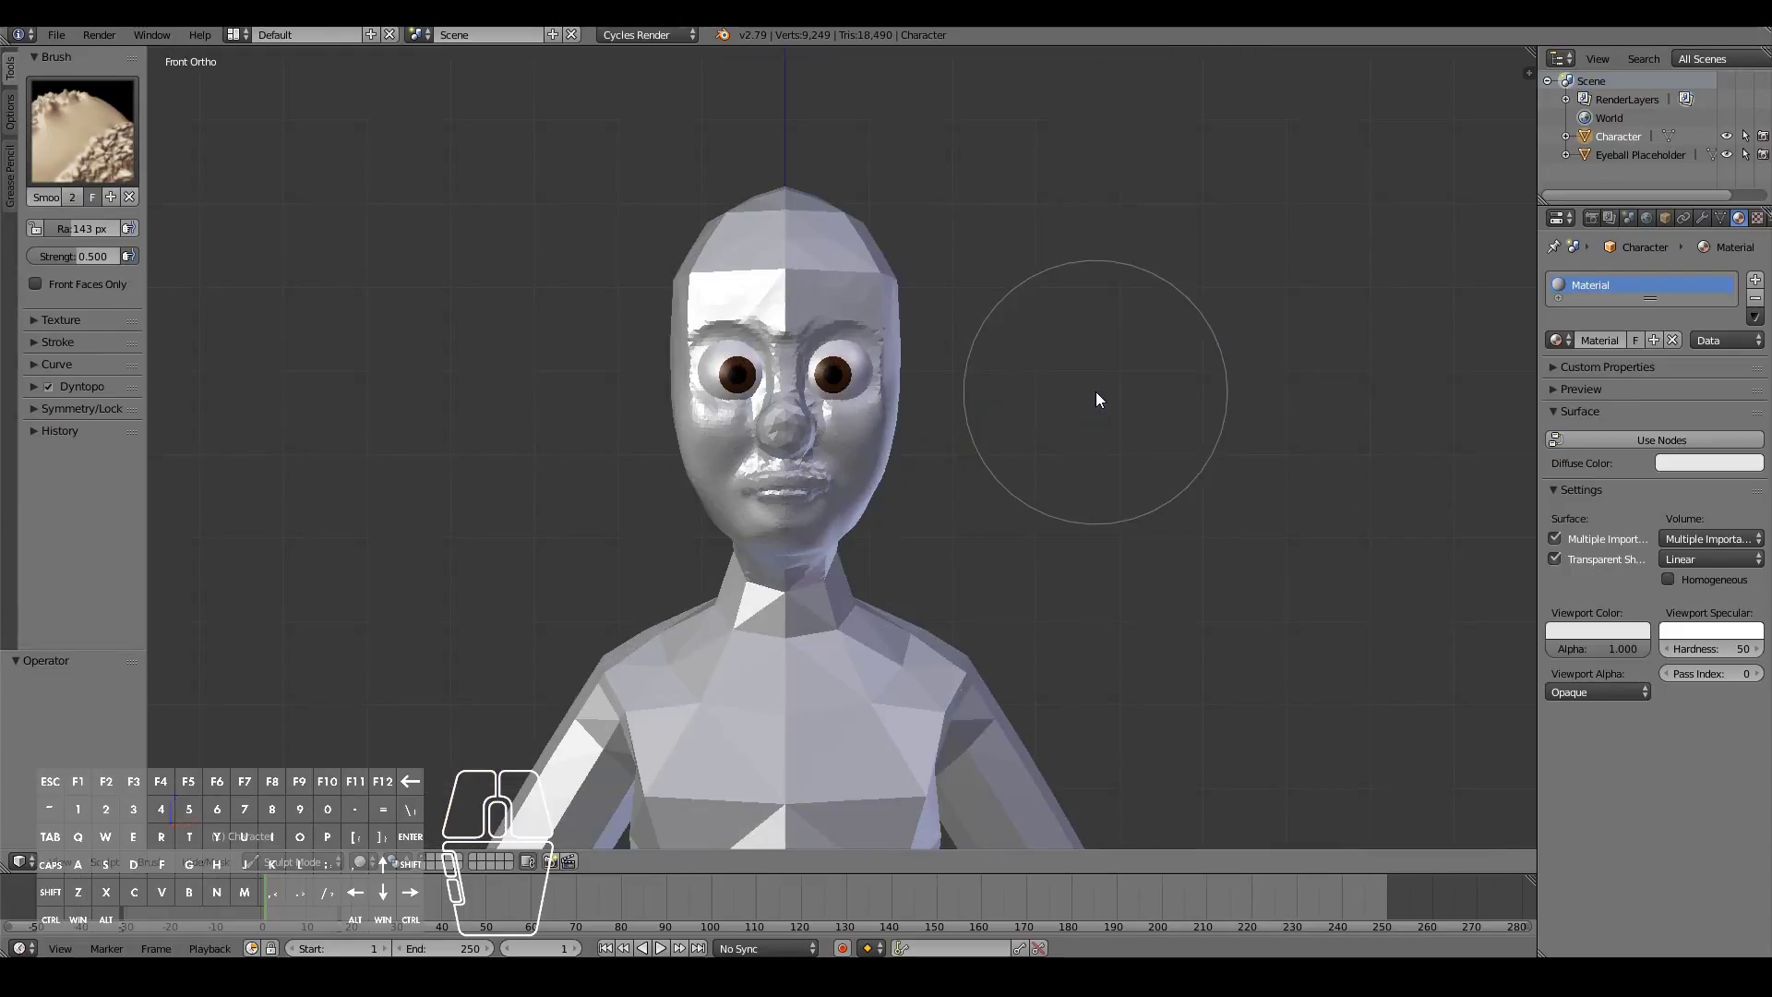
key(KP_3)
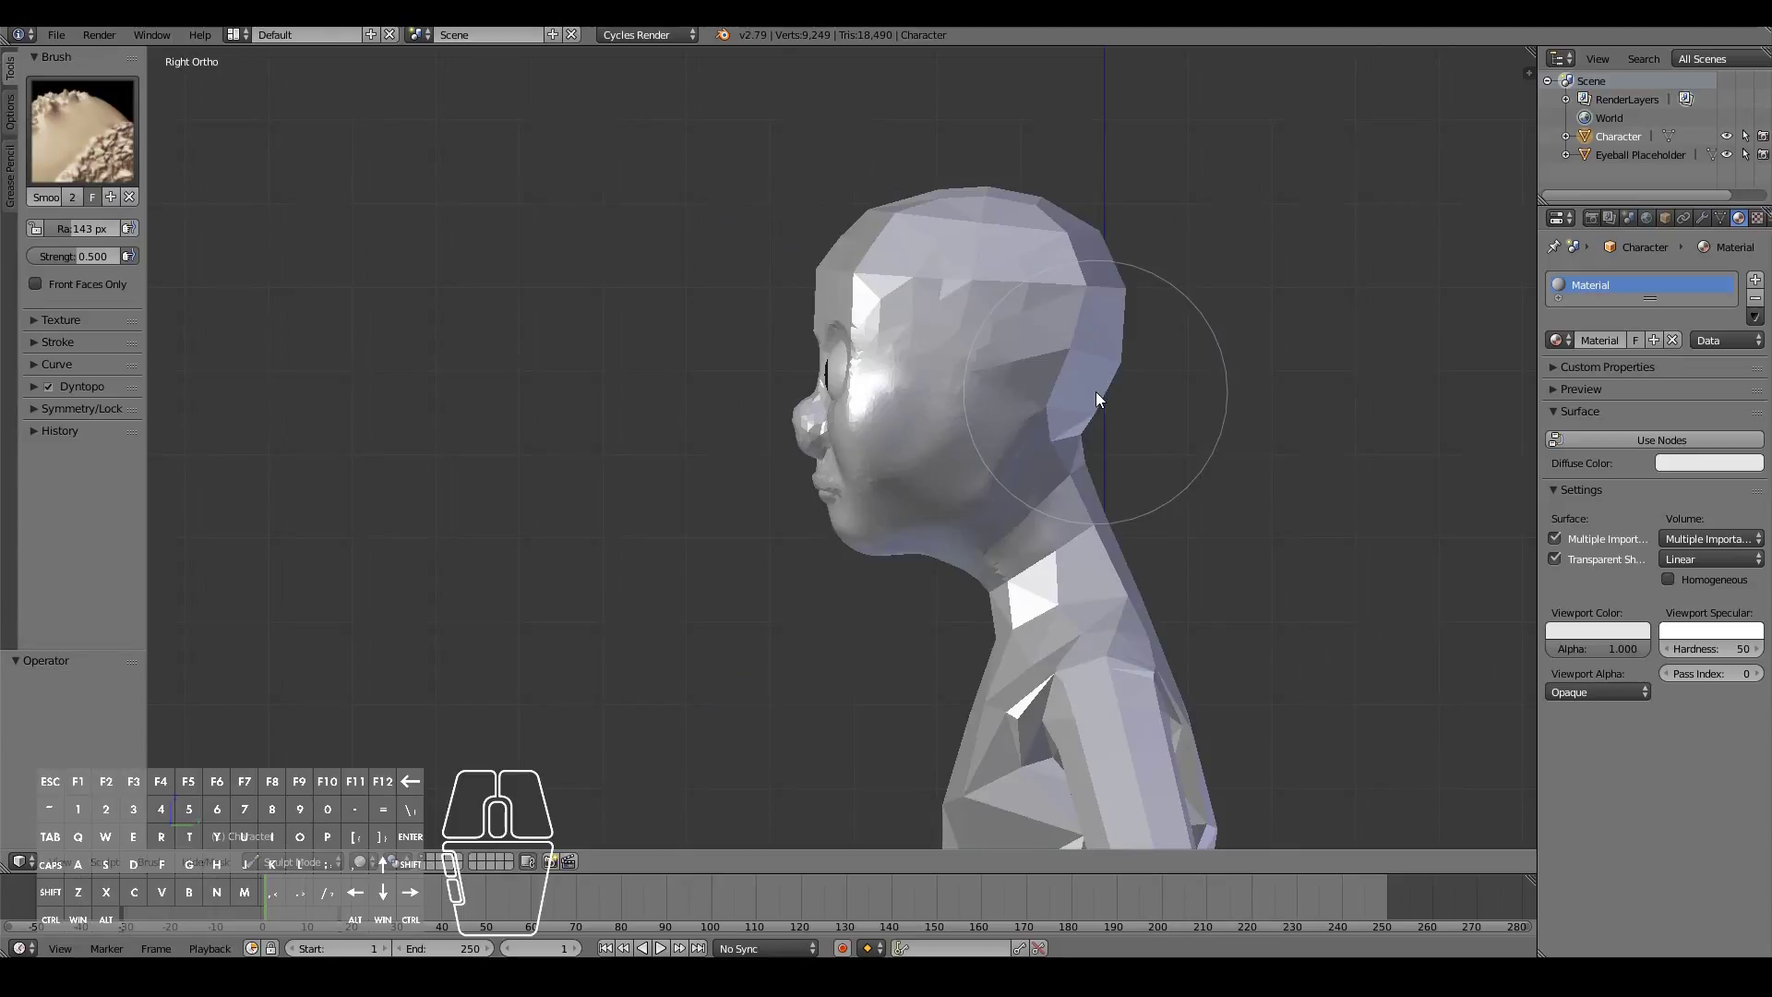
key(KP_1)
scroll(1094, 391, up, 3)
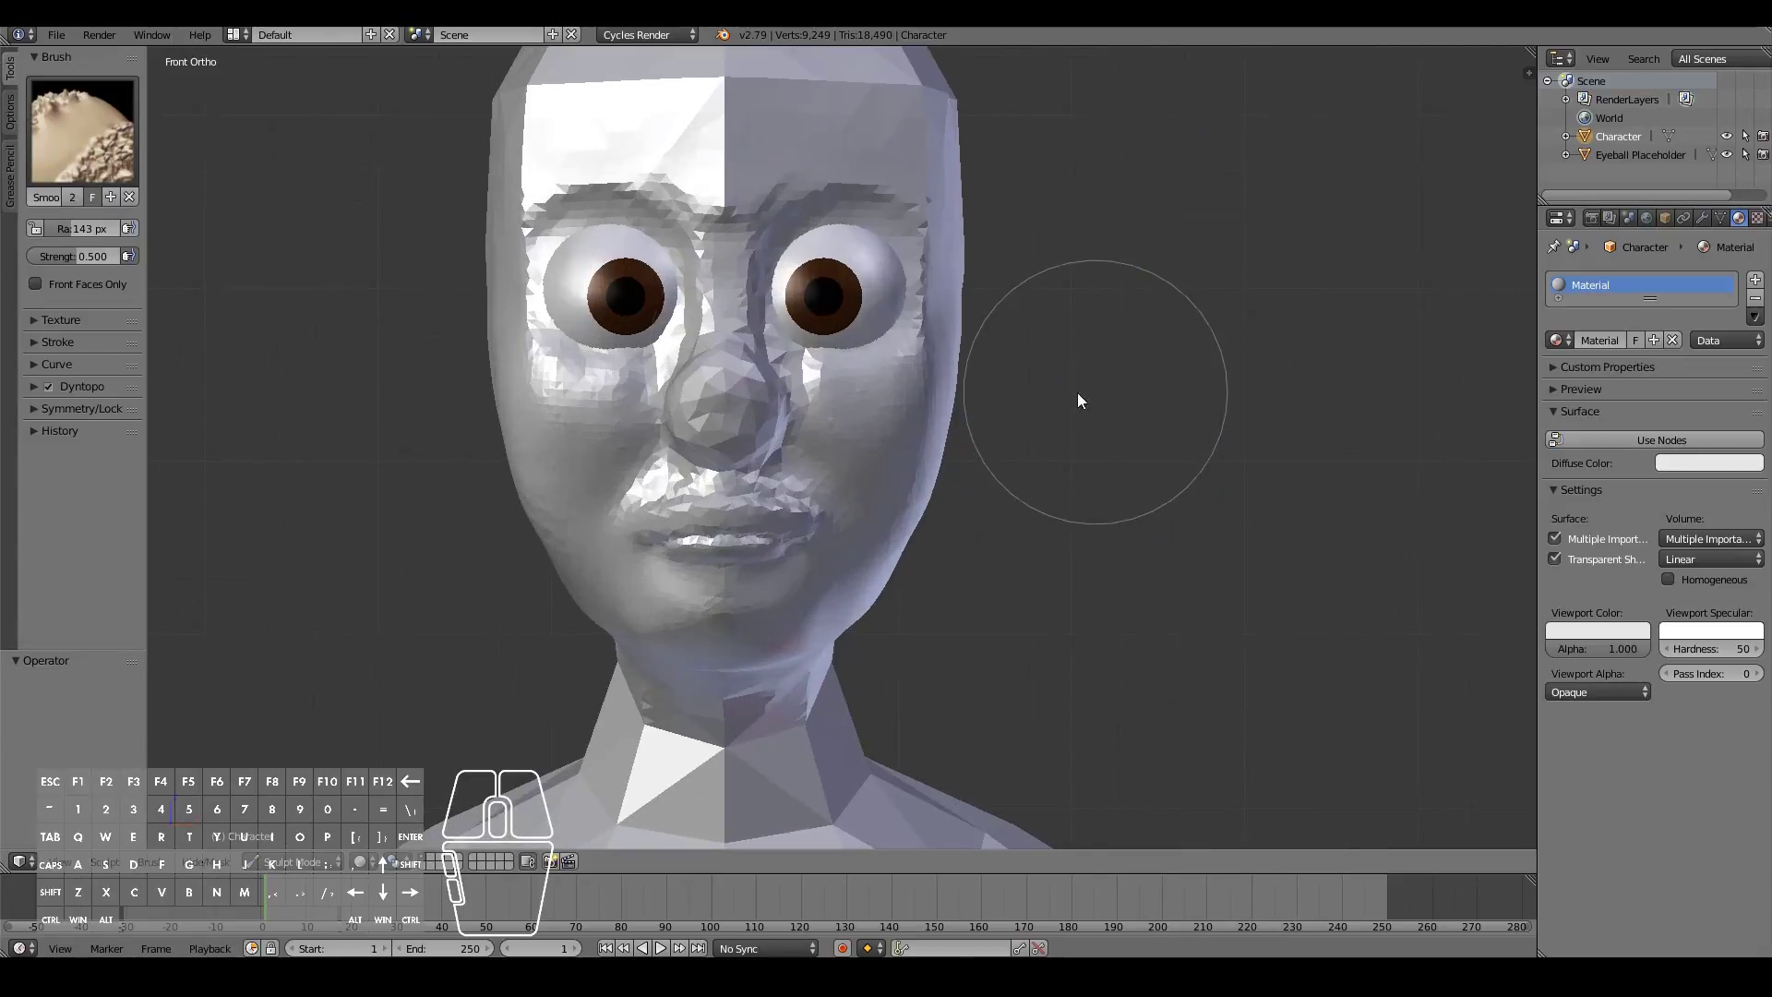
scroll(1066, 437, up, 1)
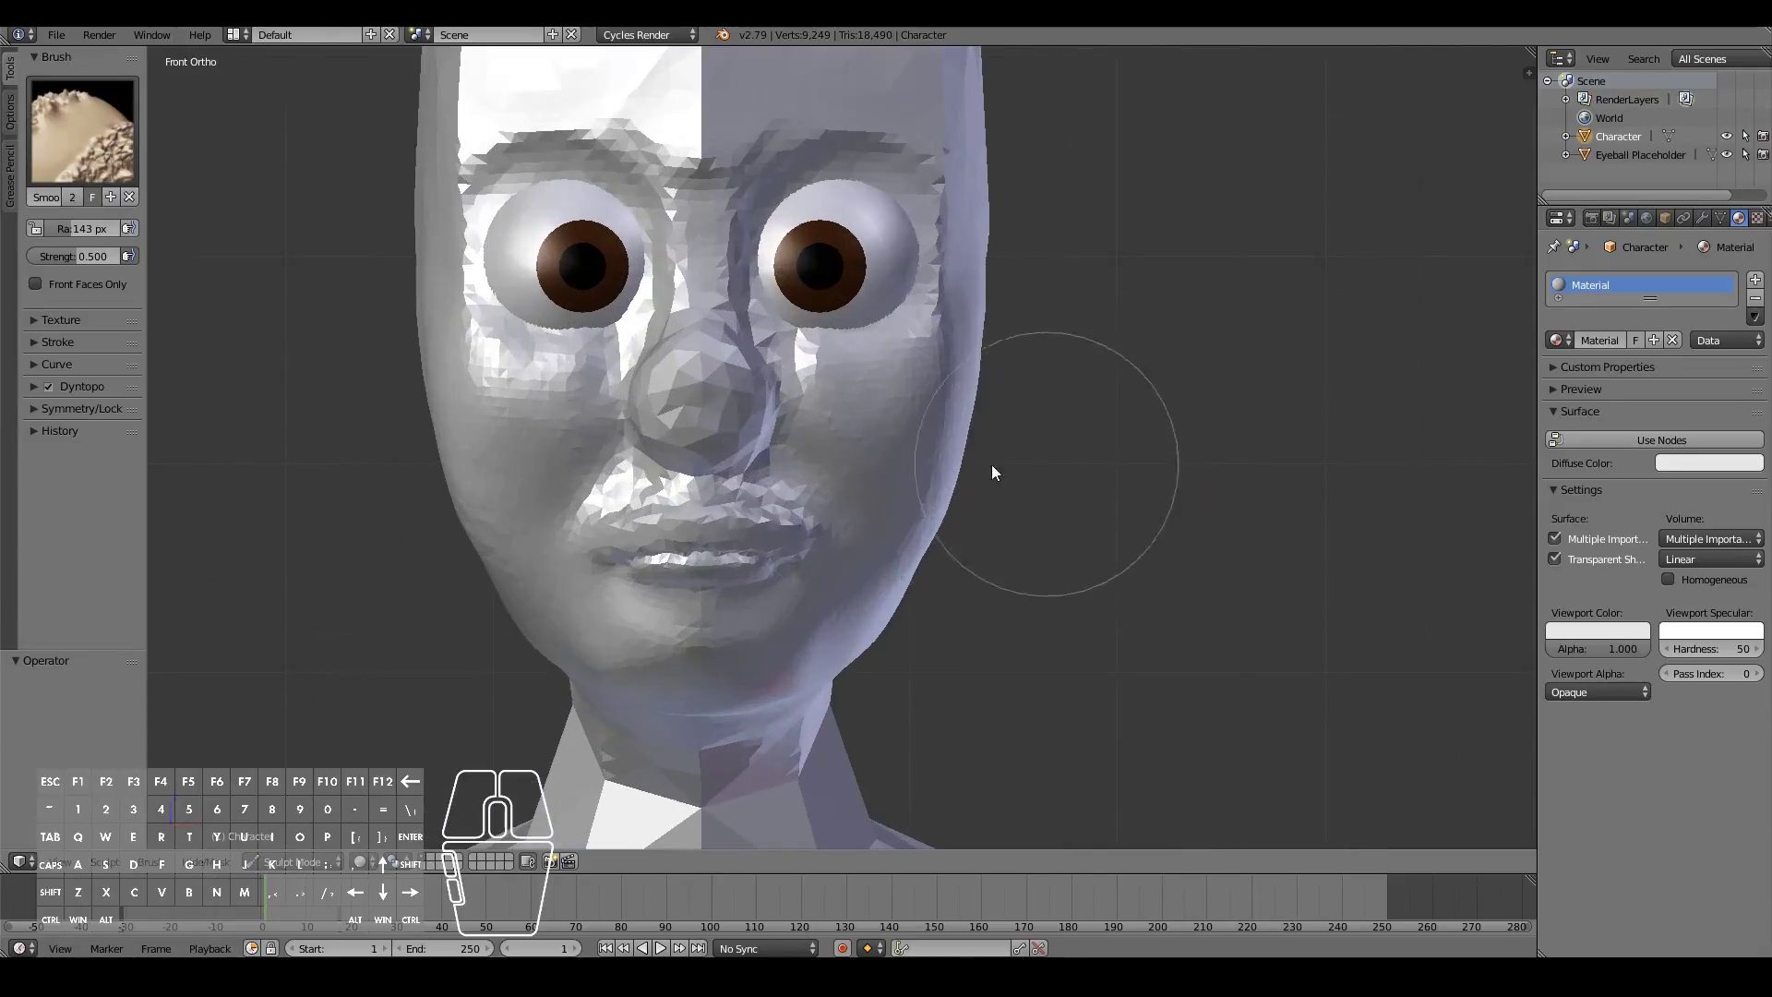
key(ctrl+KP_4)
scroll(663, 432, up, 2)
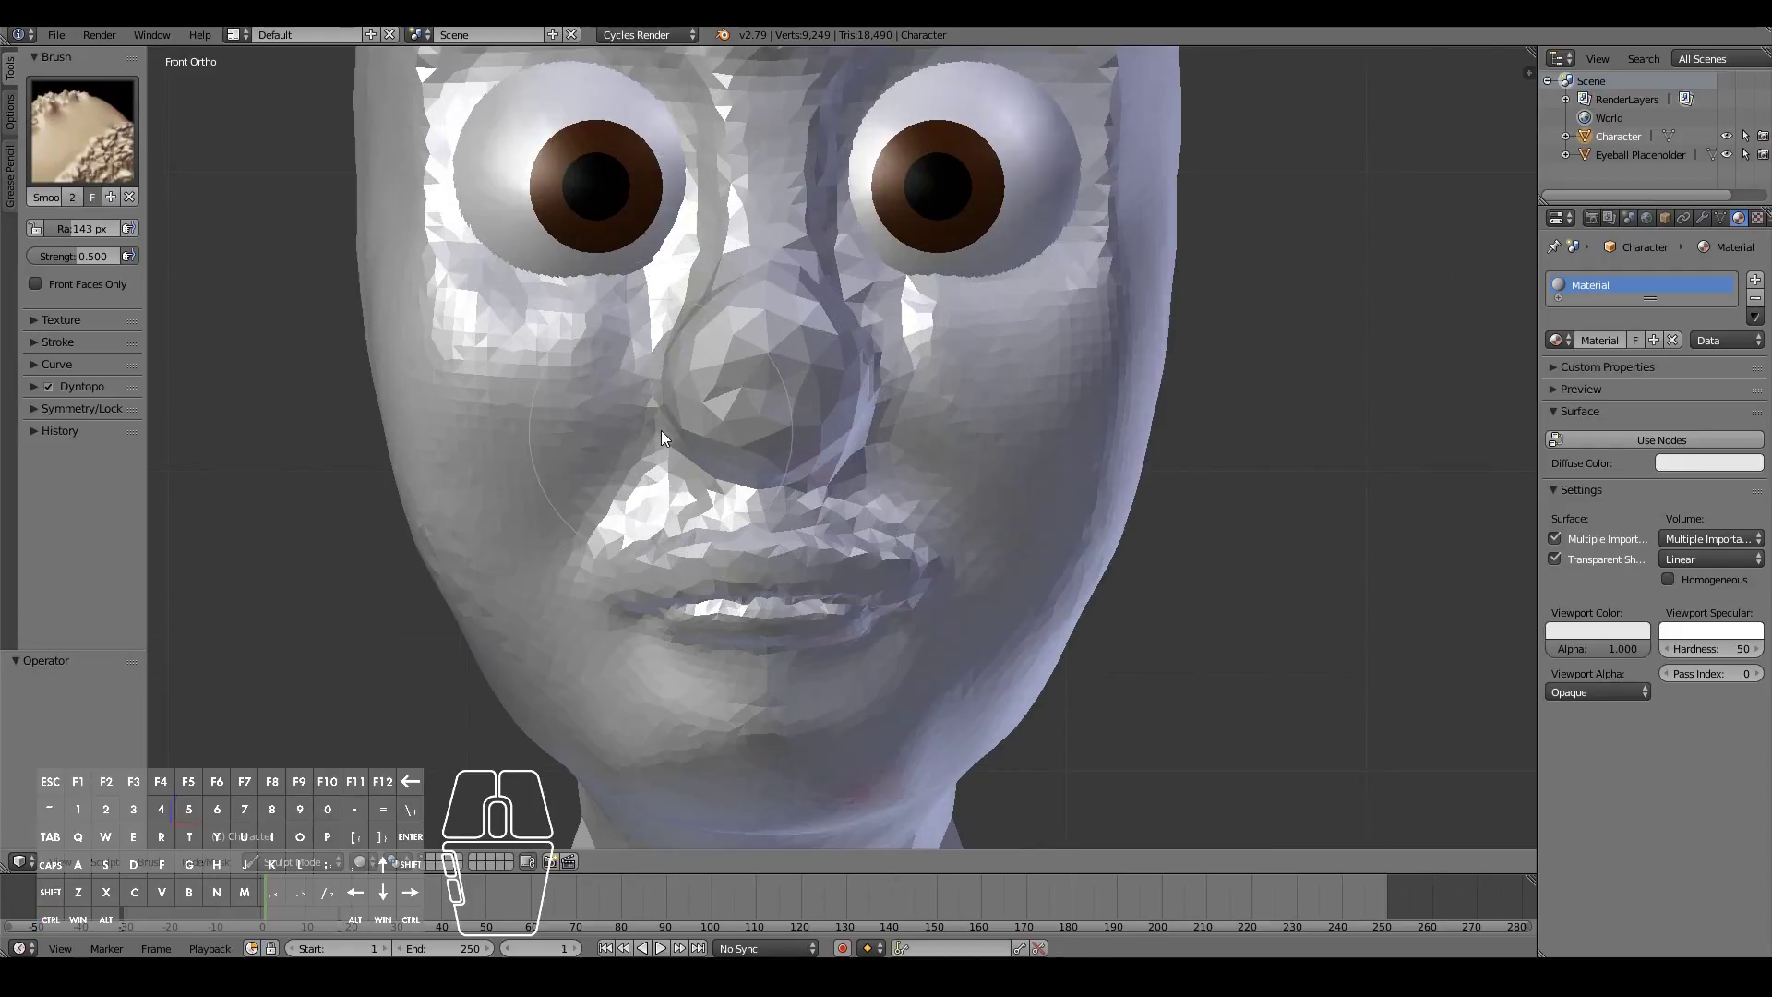
scroll(660, 430, down, 2)
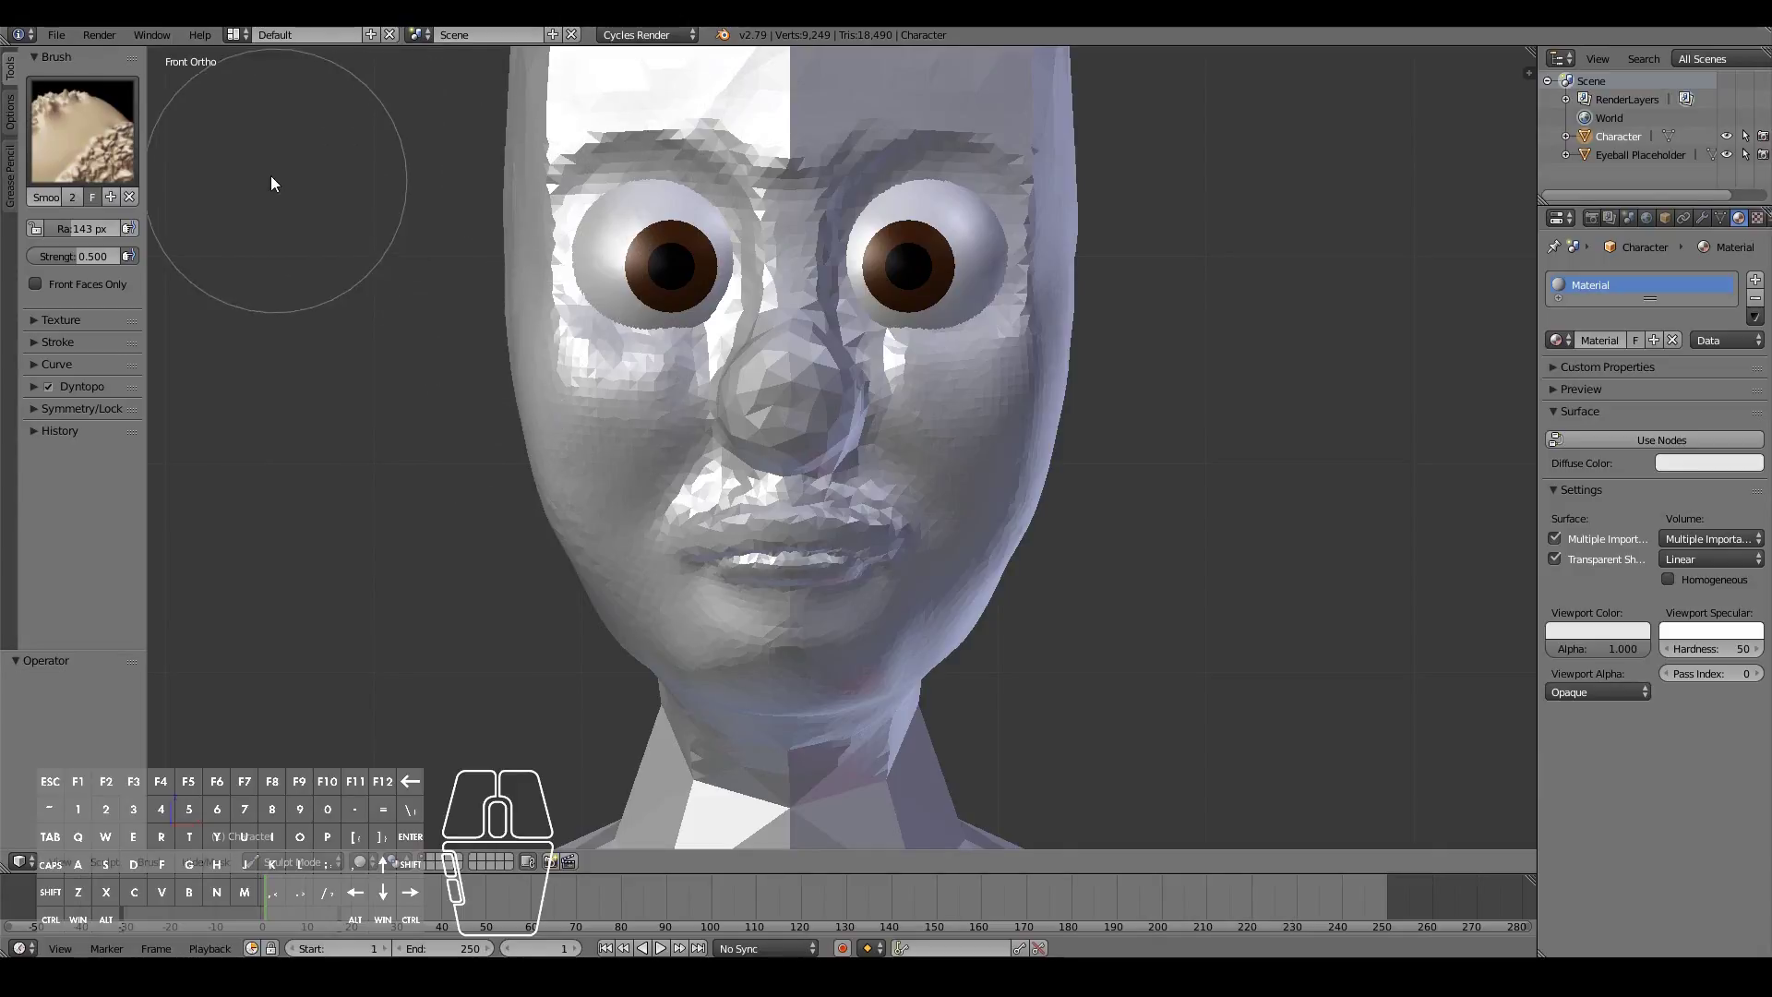
Save the Blender file and check the head from the front
click(64, 31)
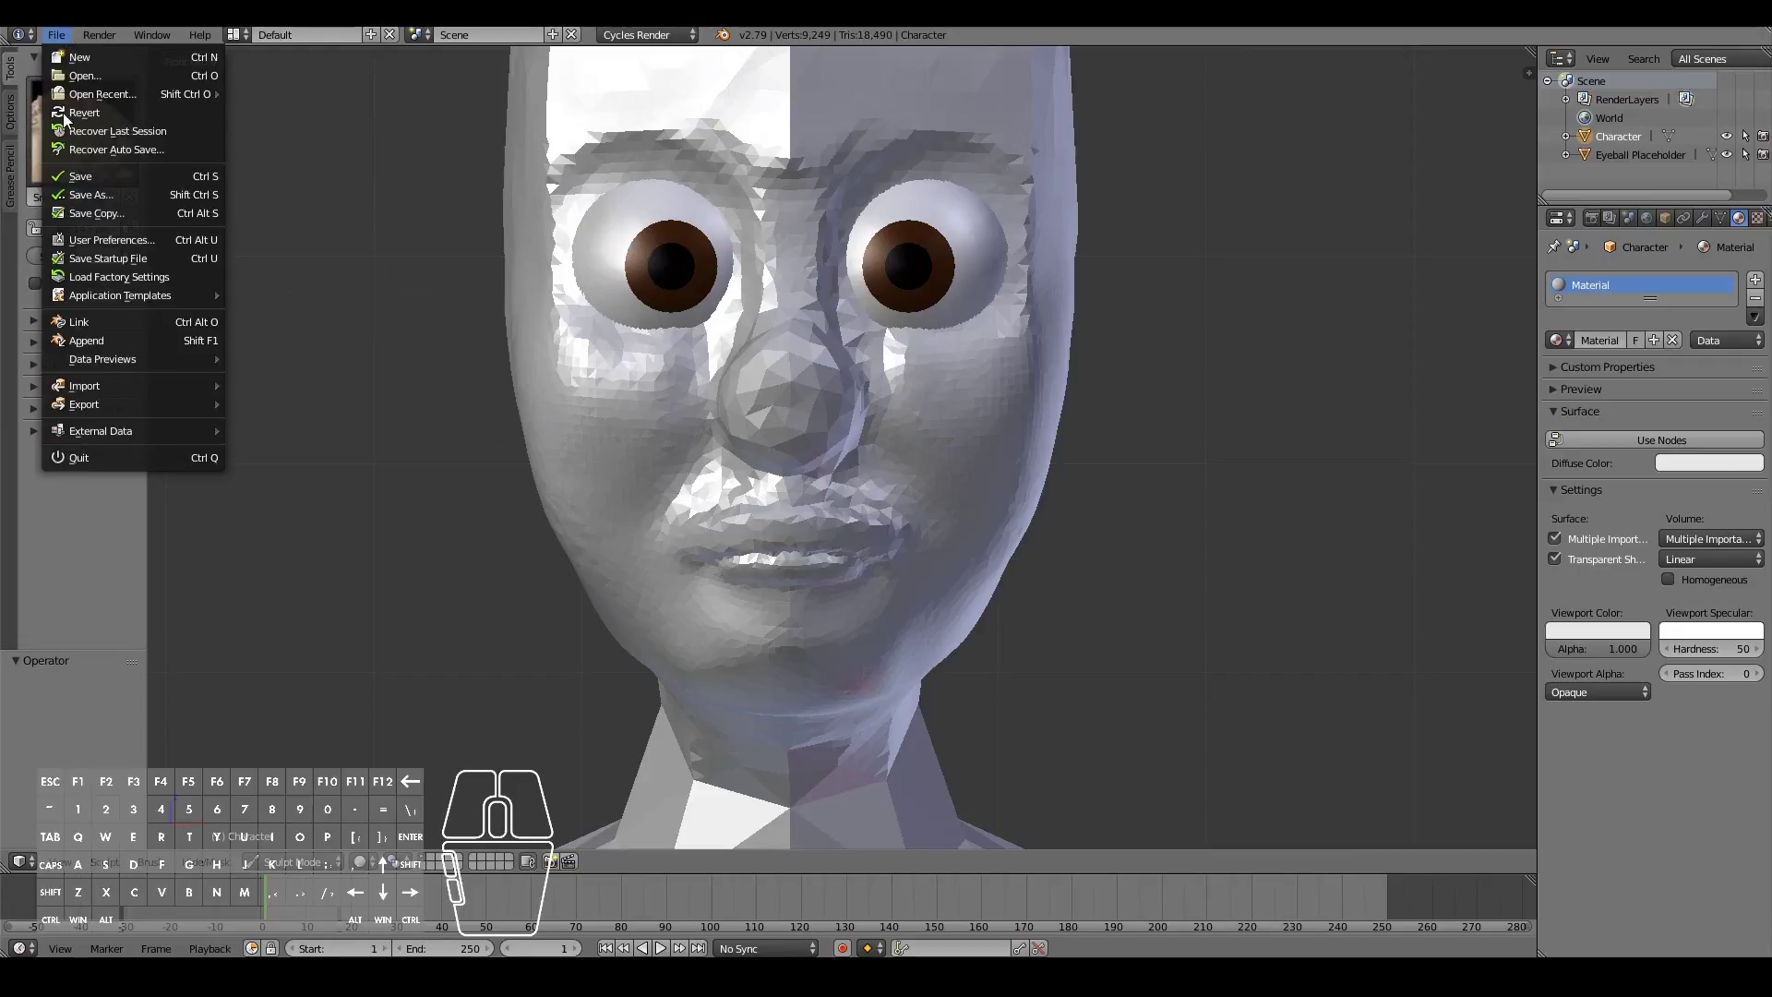
click(76, 174)
middle_drag(1041, 541, 1121, 570)
scroll(1120, 570, down, 3)
key(KP_1)
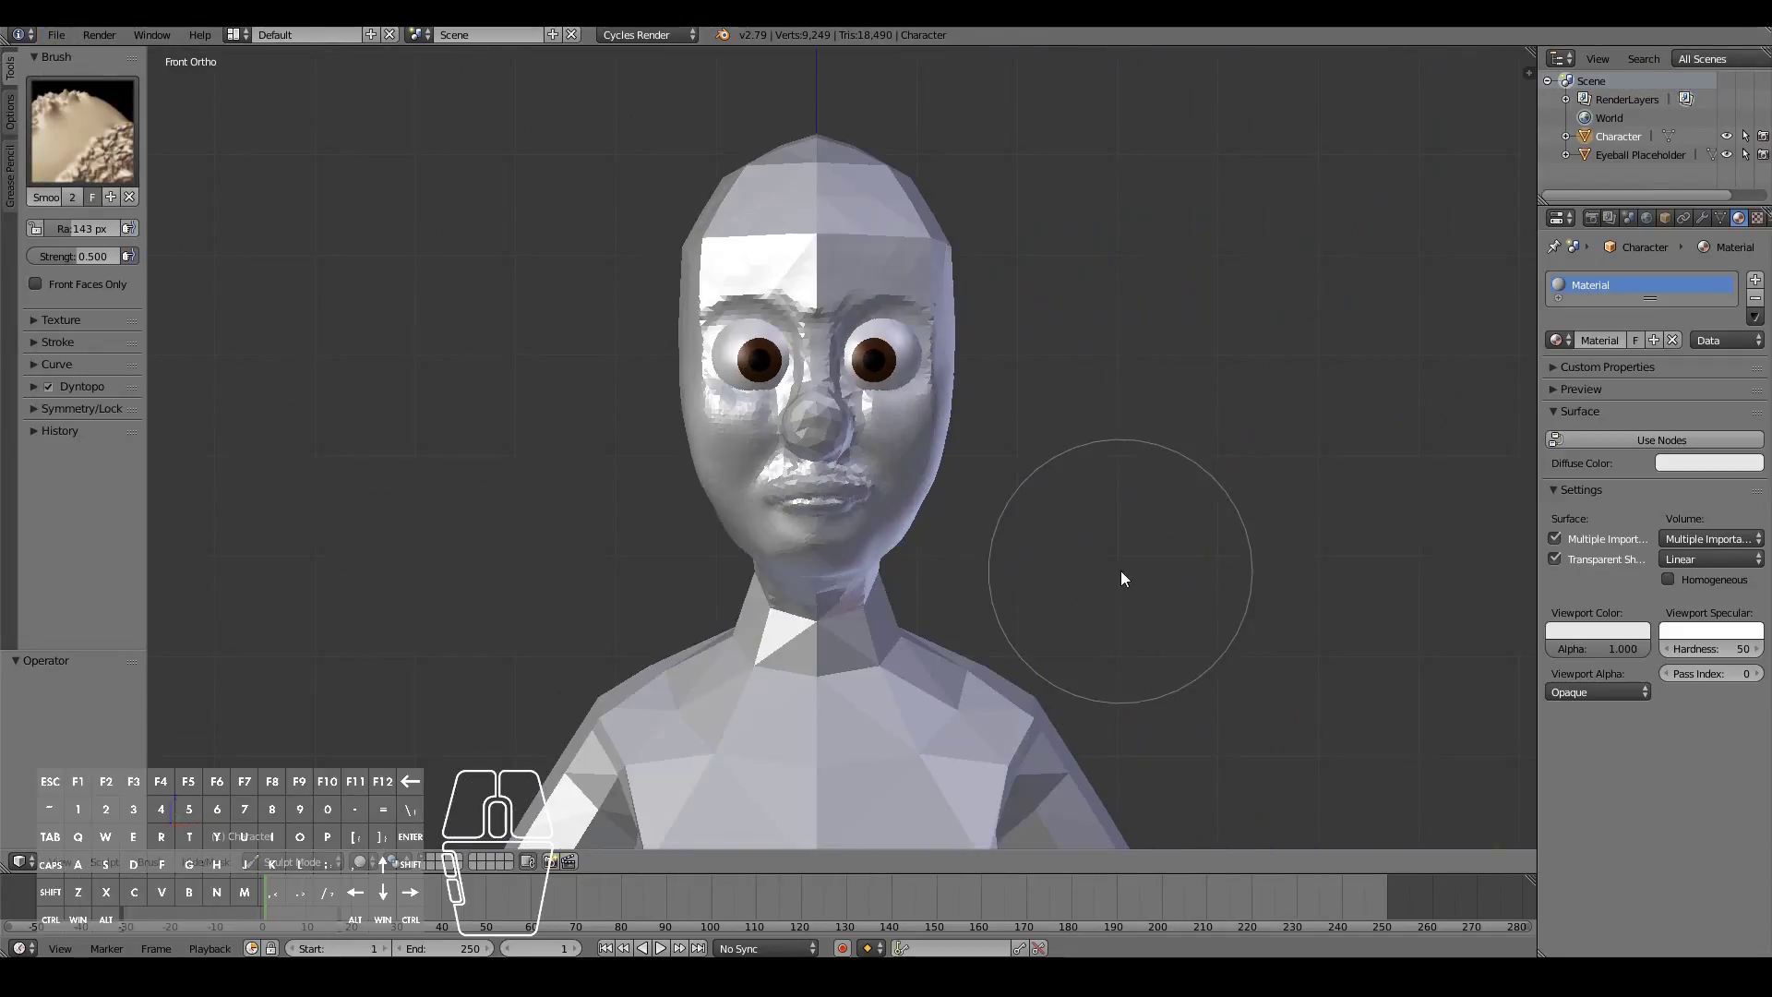
Smooth the rough surface of the upper lip with the 143 px Smooth brush at strength 0.500, checking the mouth in profile
scroll(1120, 570, up, 2)
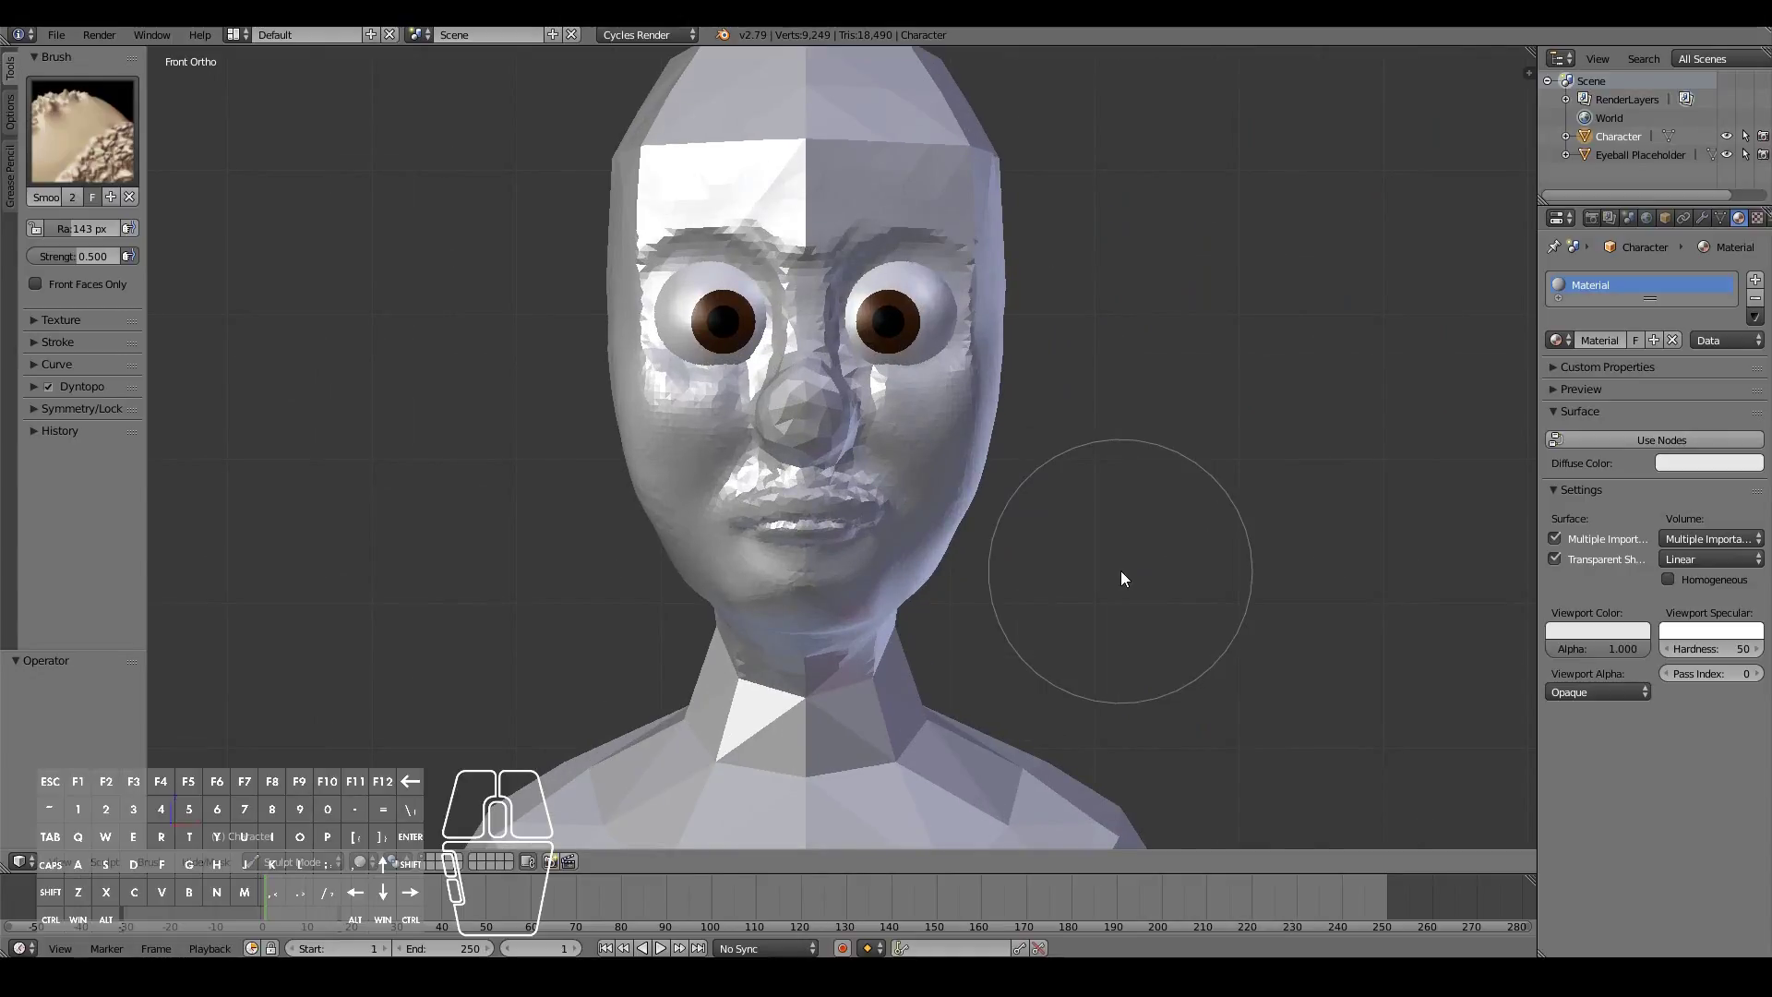
scroll(1121, 570, up, 5)
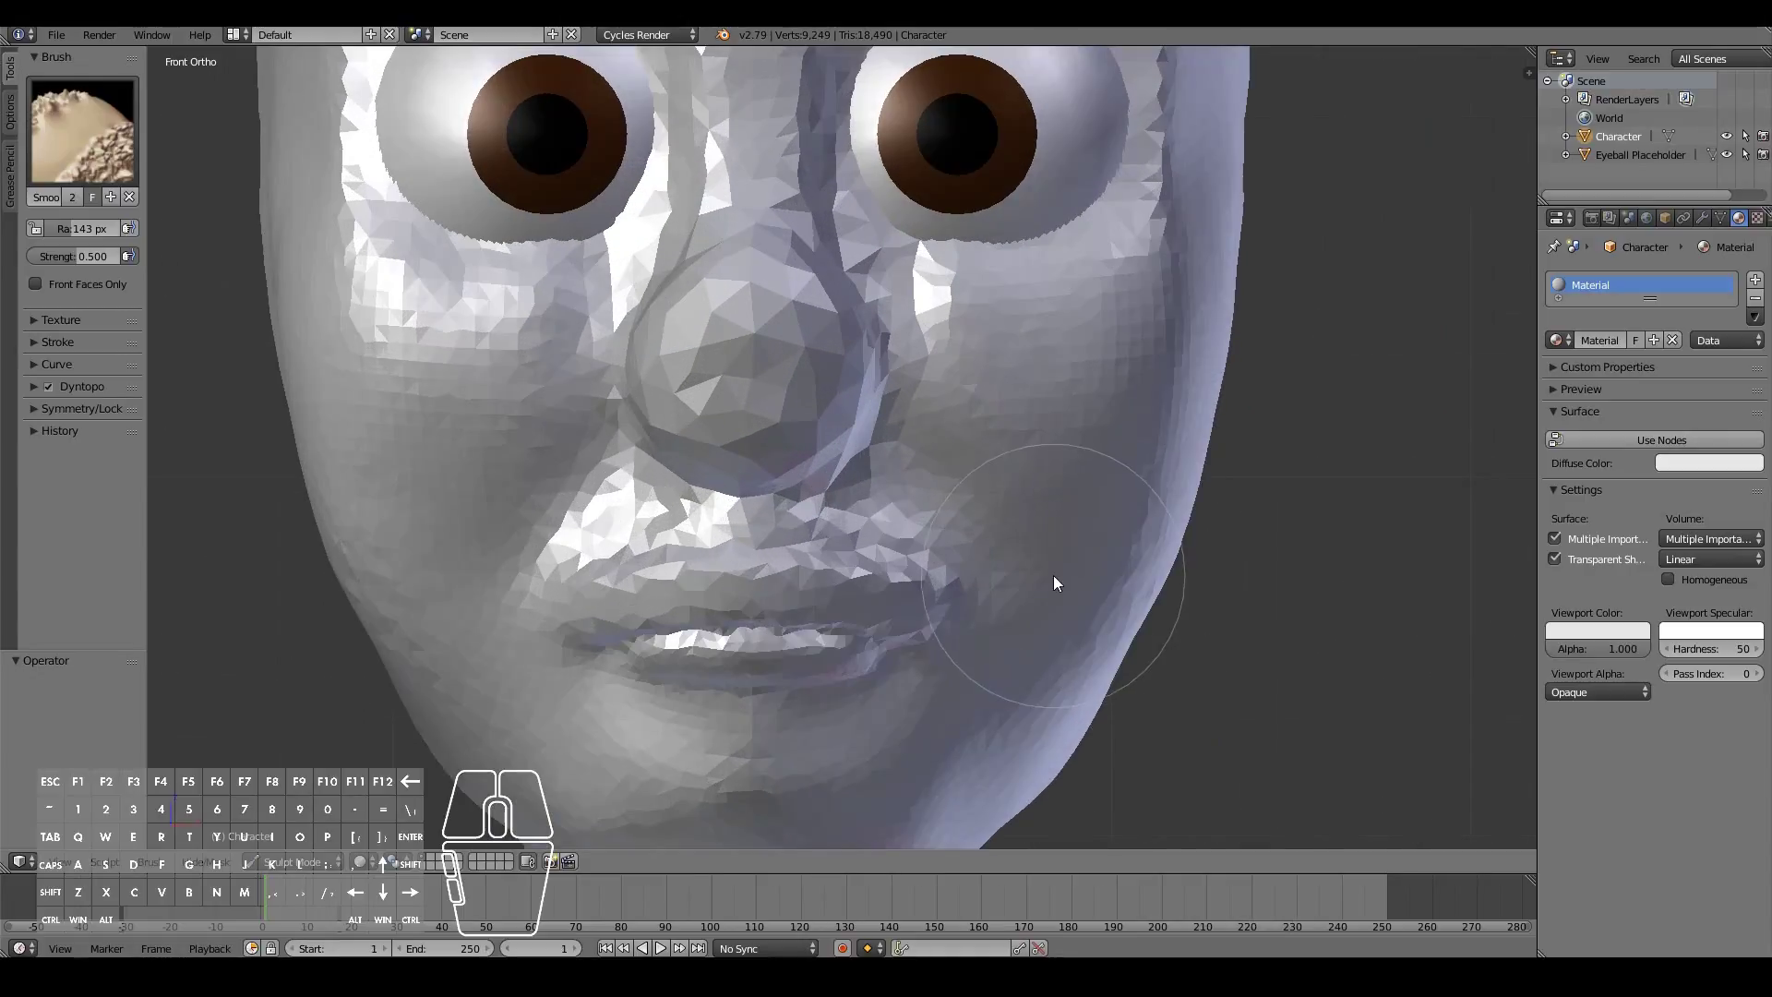
scroll(1066, 572, up, 4)
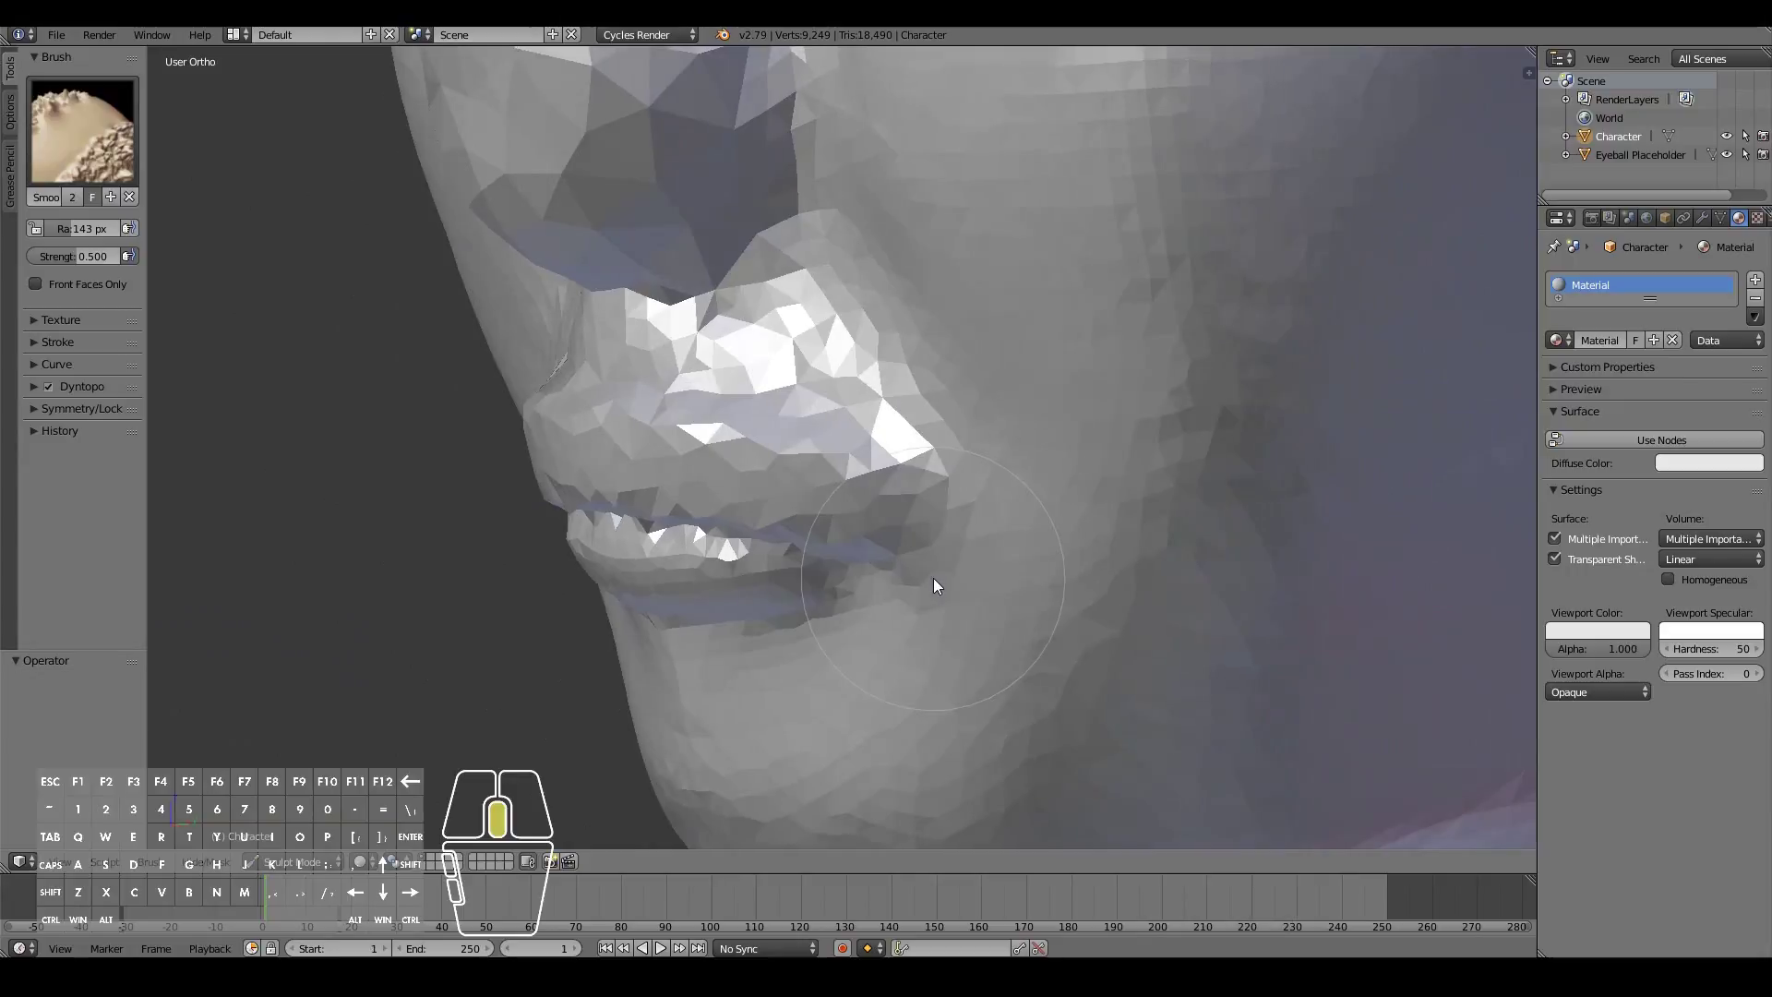
scroll(933, 583, up, 2)
click(74, 162)
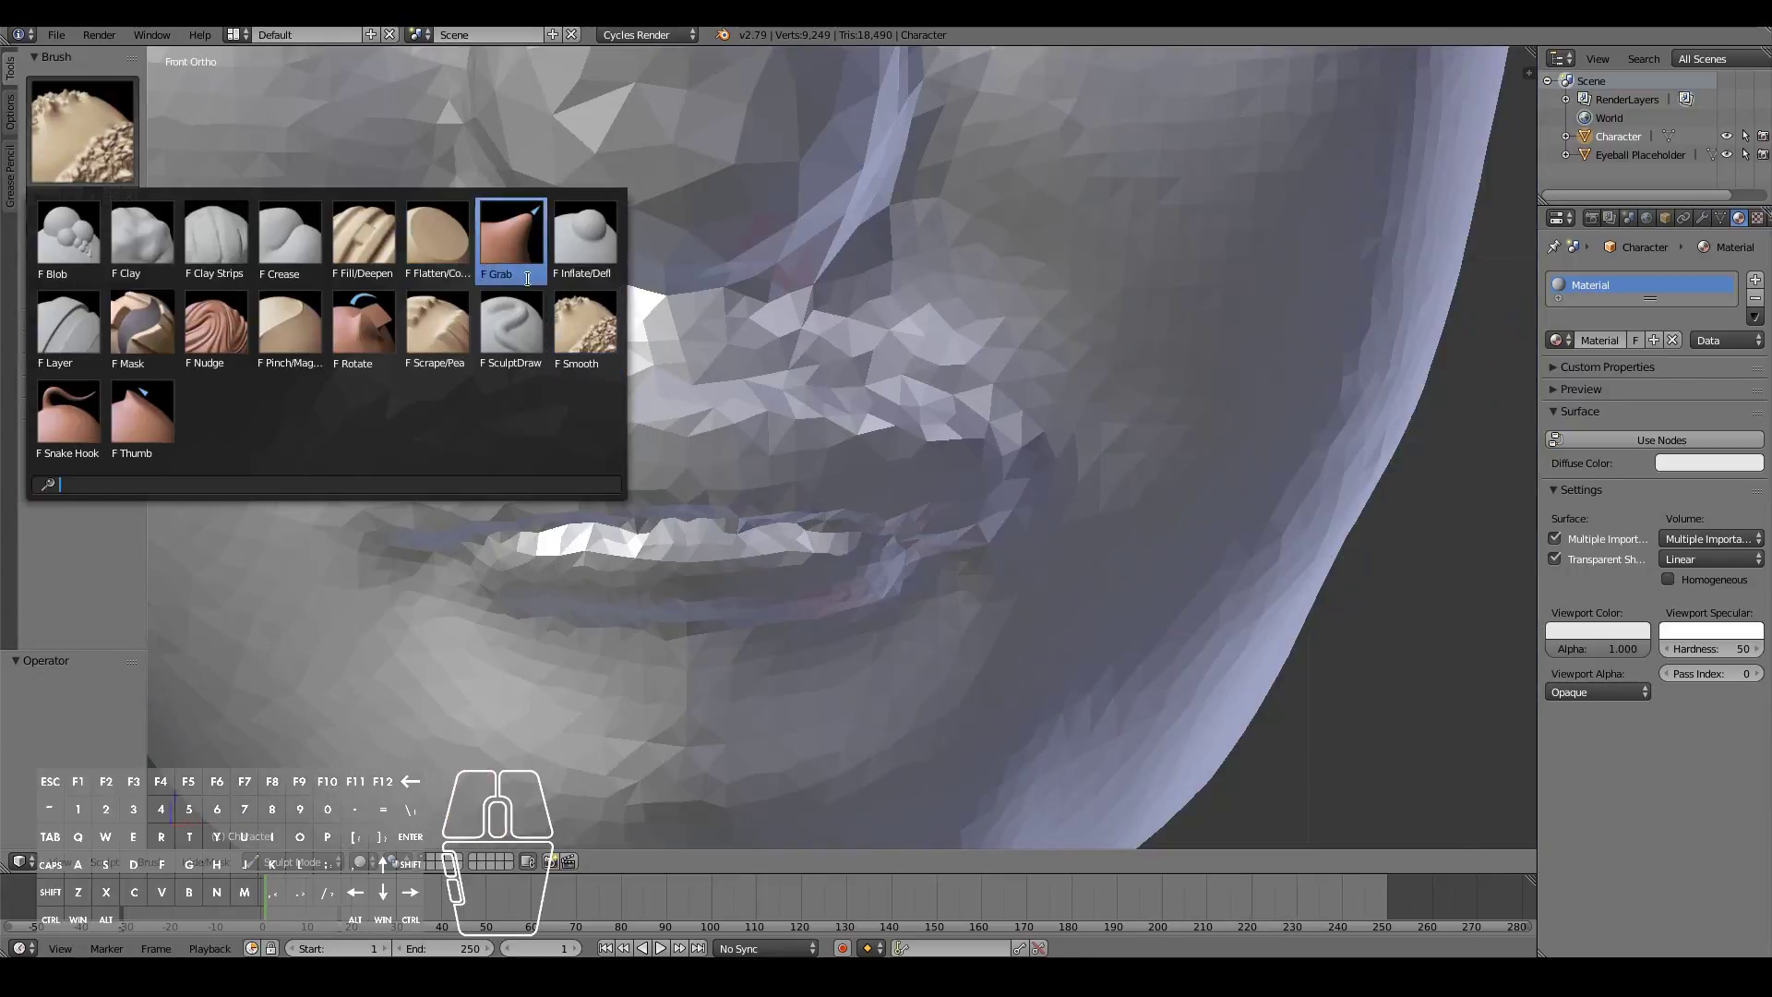
click(578, 319)
scroll(595, 351, up, 3)
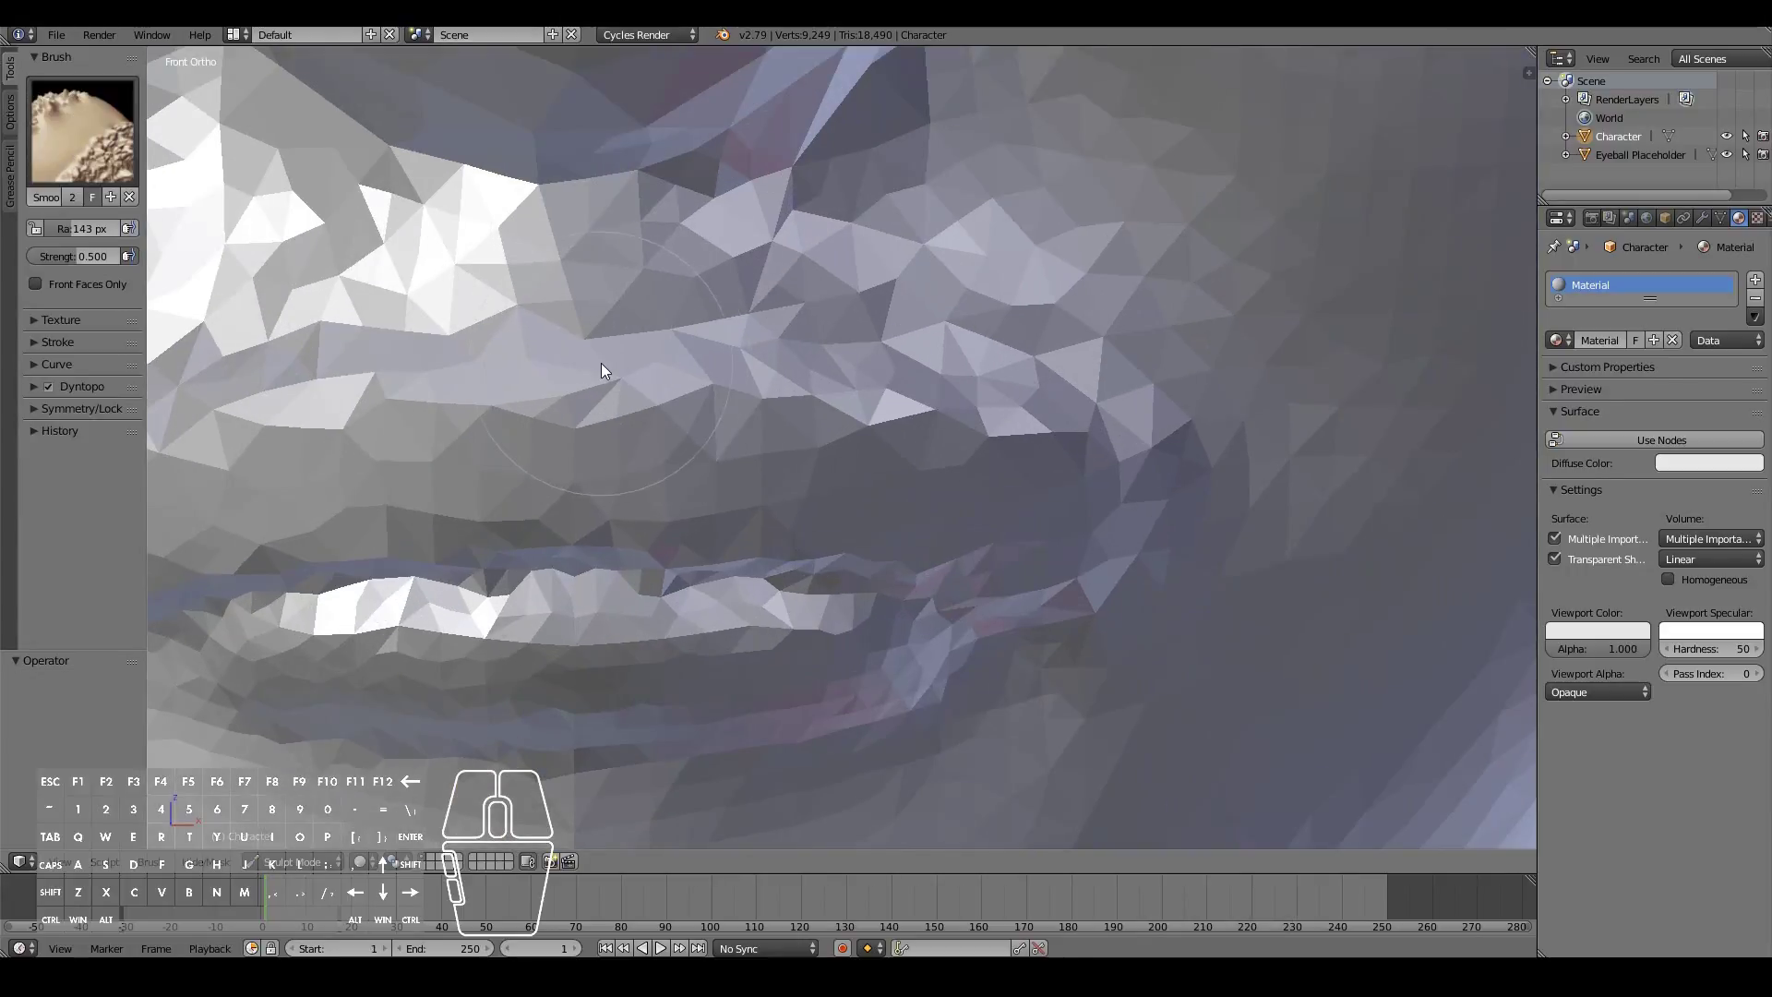
drag(670, 345, 932, 344)
scroll(1062, 355, down, 5)
mouse_move(1121, 420)
middle_down()
mouse_move(1131, 435)
mouse_move(922, 441)
middle_up()
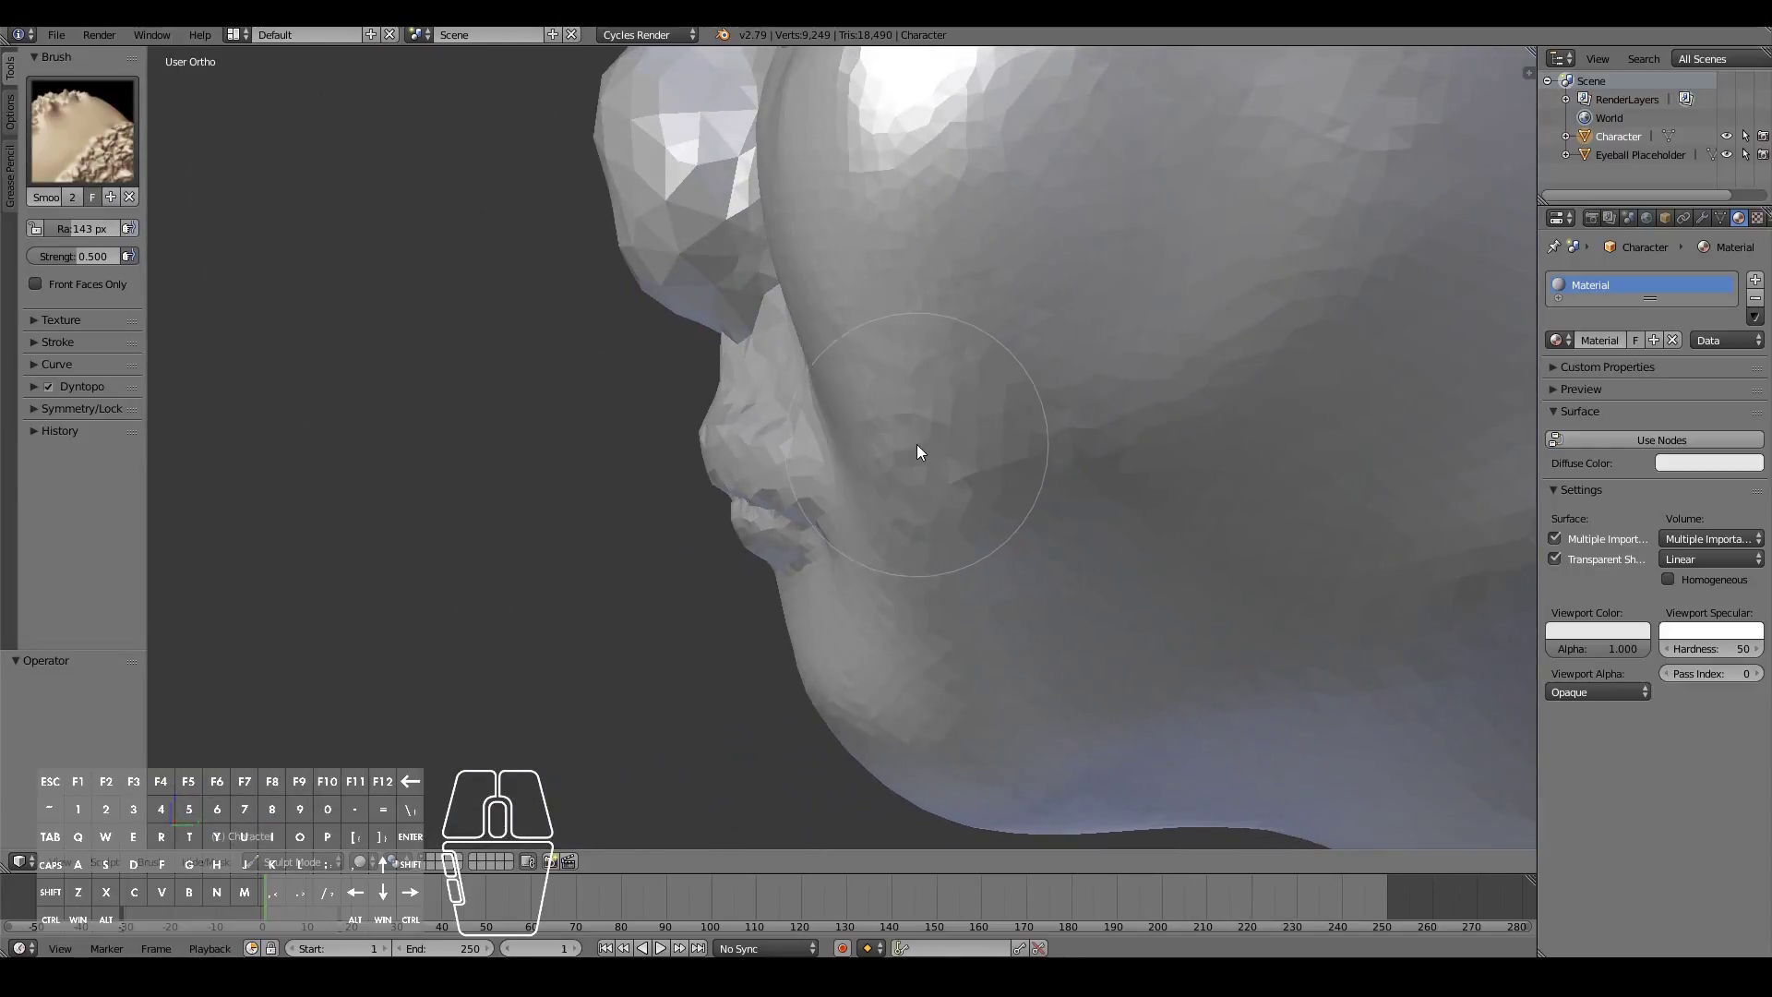
Carve the line between the lips with the Crease brush, 143 px radius at strength 0.250
key(KP_3)
key(KP_1)
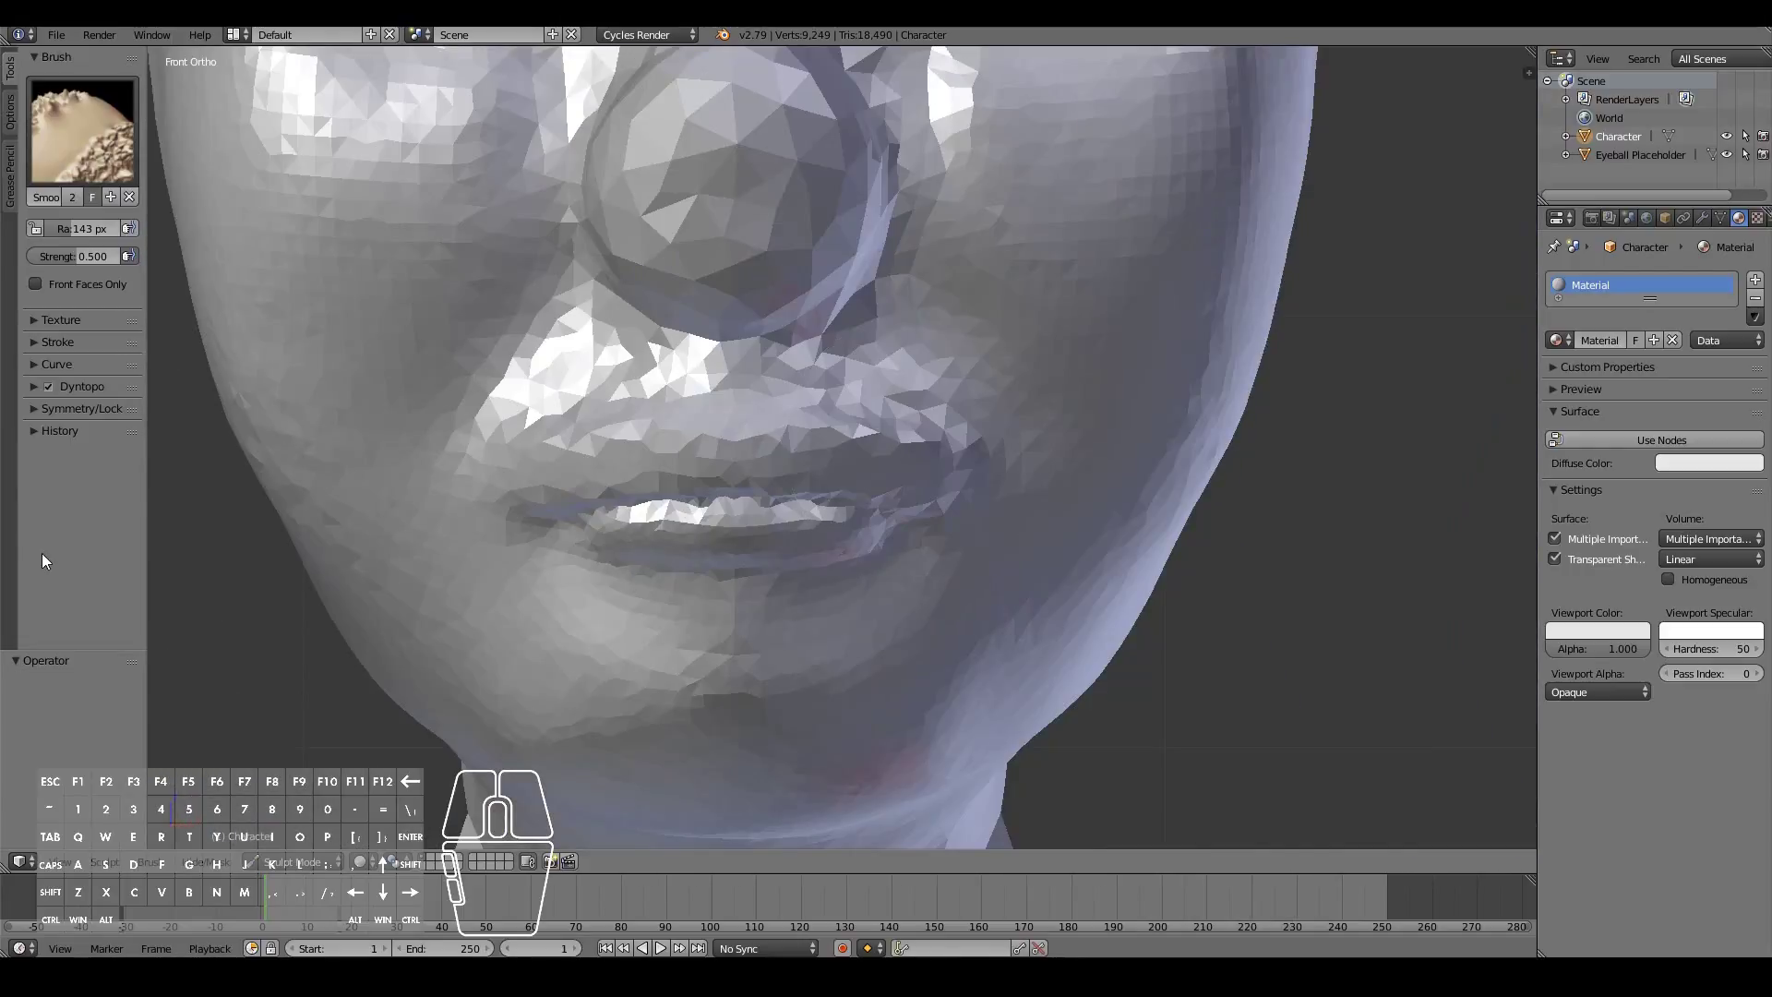
click(83, 129)
click(289, 238)
shift+scroll(807, 548, down, 3)
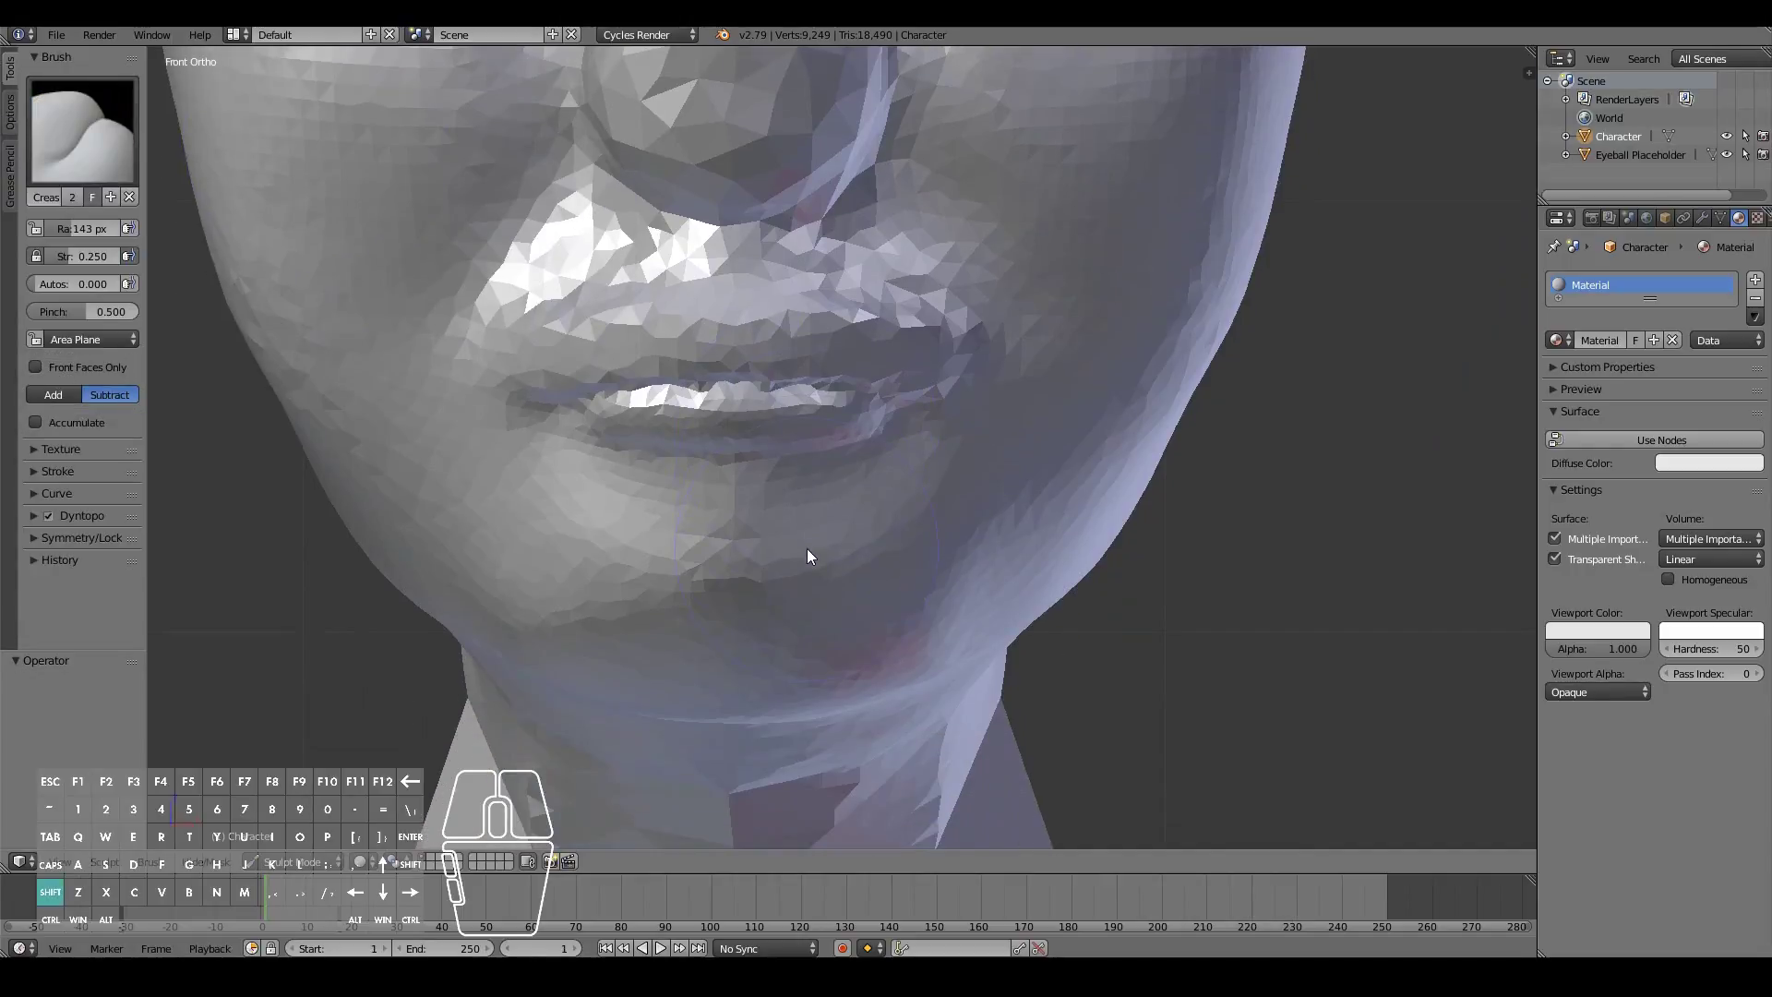
scroll(806, 549, up, 6)
mouse_move(682, 301)
mouse_down()
mouse_move(858, 324)
mouse_move(980, 367)
mouse_move(864, 324)
mouse_move(947, 340)
mouse_move(765, 320)
mouse_move(645, 330)
mouse_move(758, 301)
mouse_move(932, 369)
mouse_up()
scroll(951, 425, down, 5)
scroll(917, 428, up, 6)
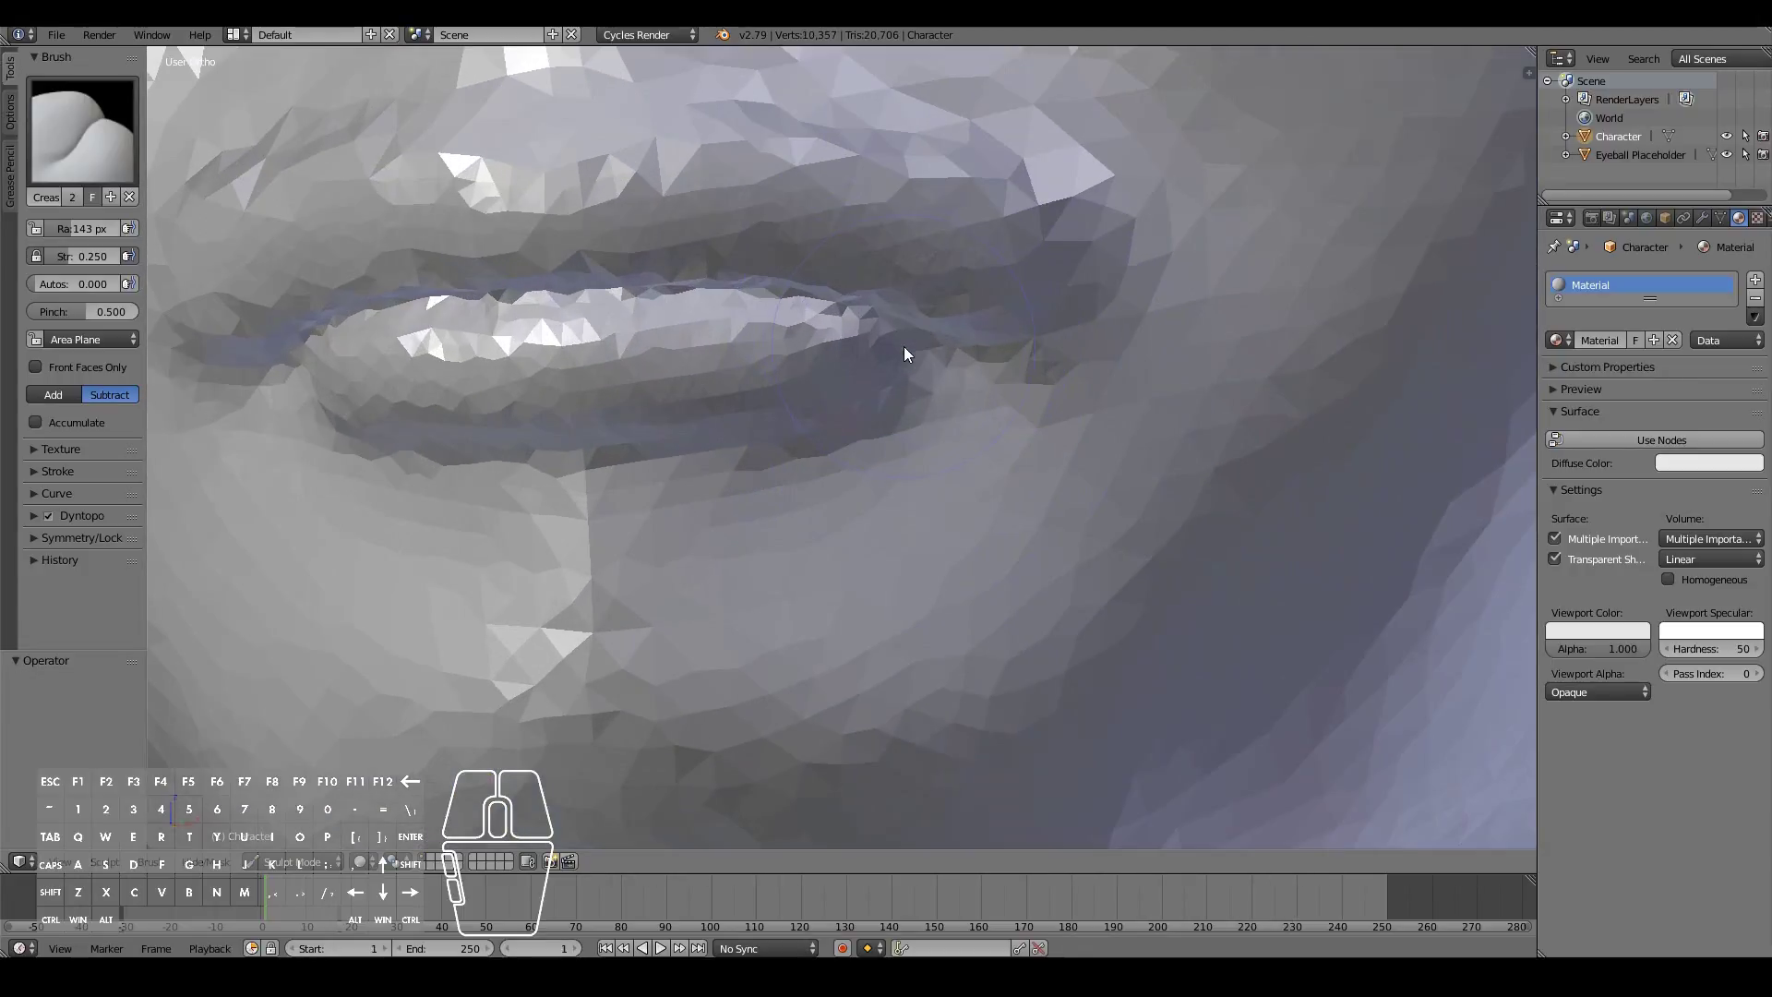
Deepen the mouth crease toward the corner of the lips with the 143 px Crease brush
middle_drag(915, 344, 947, 323)
mouse_move(950, 327)
mouse_down()
mouse_move(914, 327)
mouse_move(973, 364)
mouse_move(952, 333)
mouse_move(984, 375)
mouse_move(971, 330)
mouse_move(1002, 359)
mouse_move(944, 337)
mouse_move(979, 420)
mouse_move(982, 348)
mouse_move(1023, 430)
mouse_move(935, 416)
mouse_move(912, 380)
mouse_move(938, 424)
mouse_up()
scroll(964, 339, up, 2)
scroll(1004, 357, up, 1)
key(KP_1)
scroll(1020, 440, up, 2)
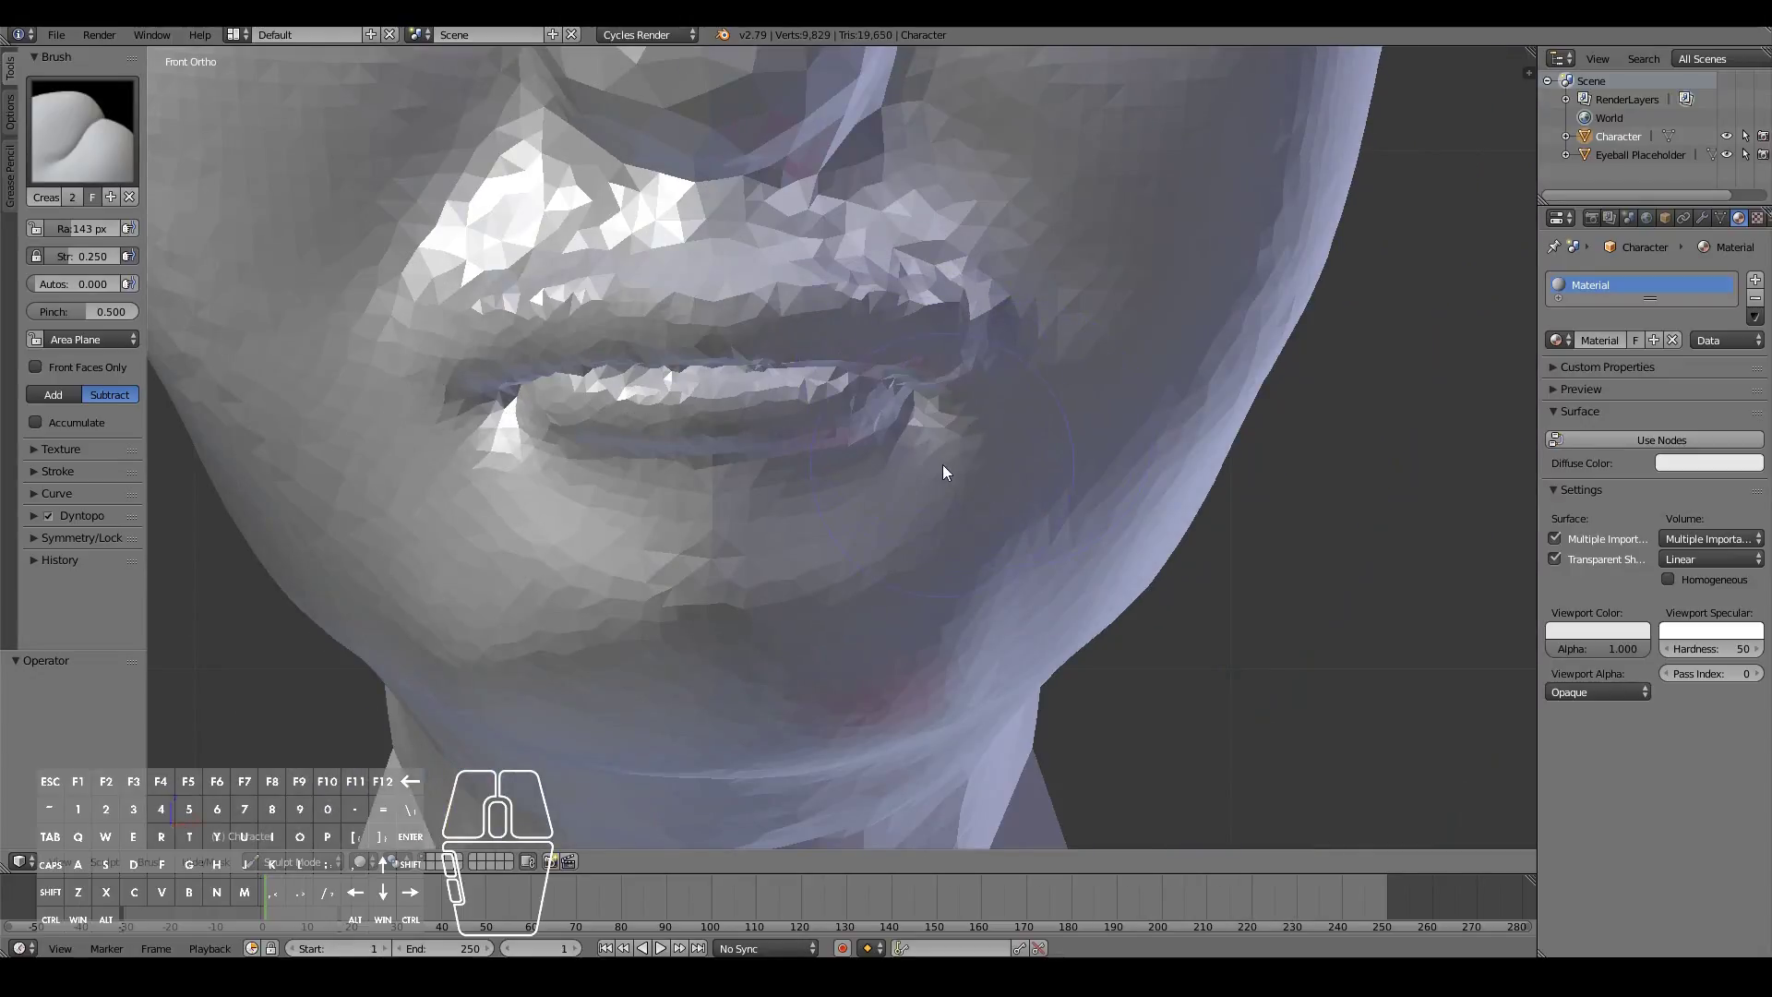
scroll(960, 460, up, 1)
scroll(967, 456, up, 2)
drag(973, 362, 967, 341)
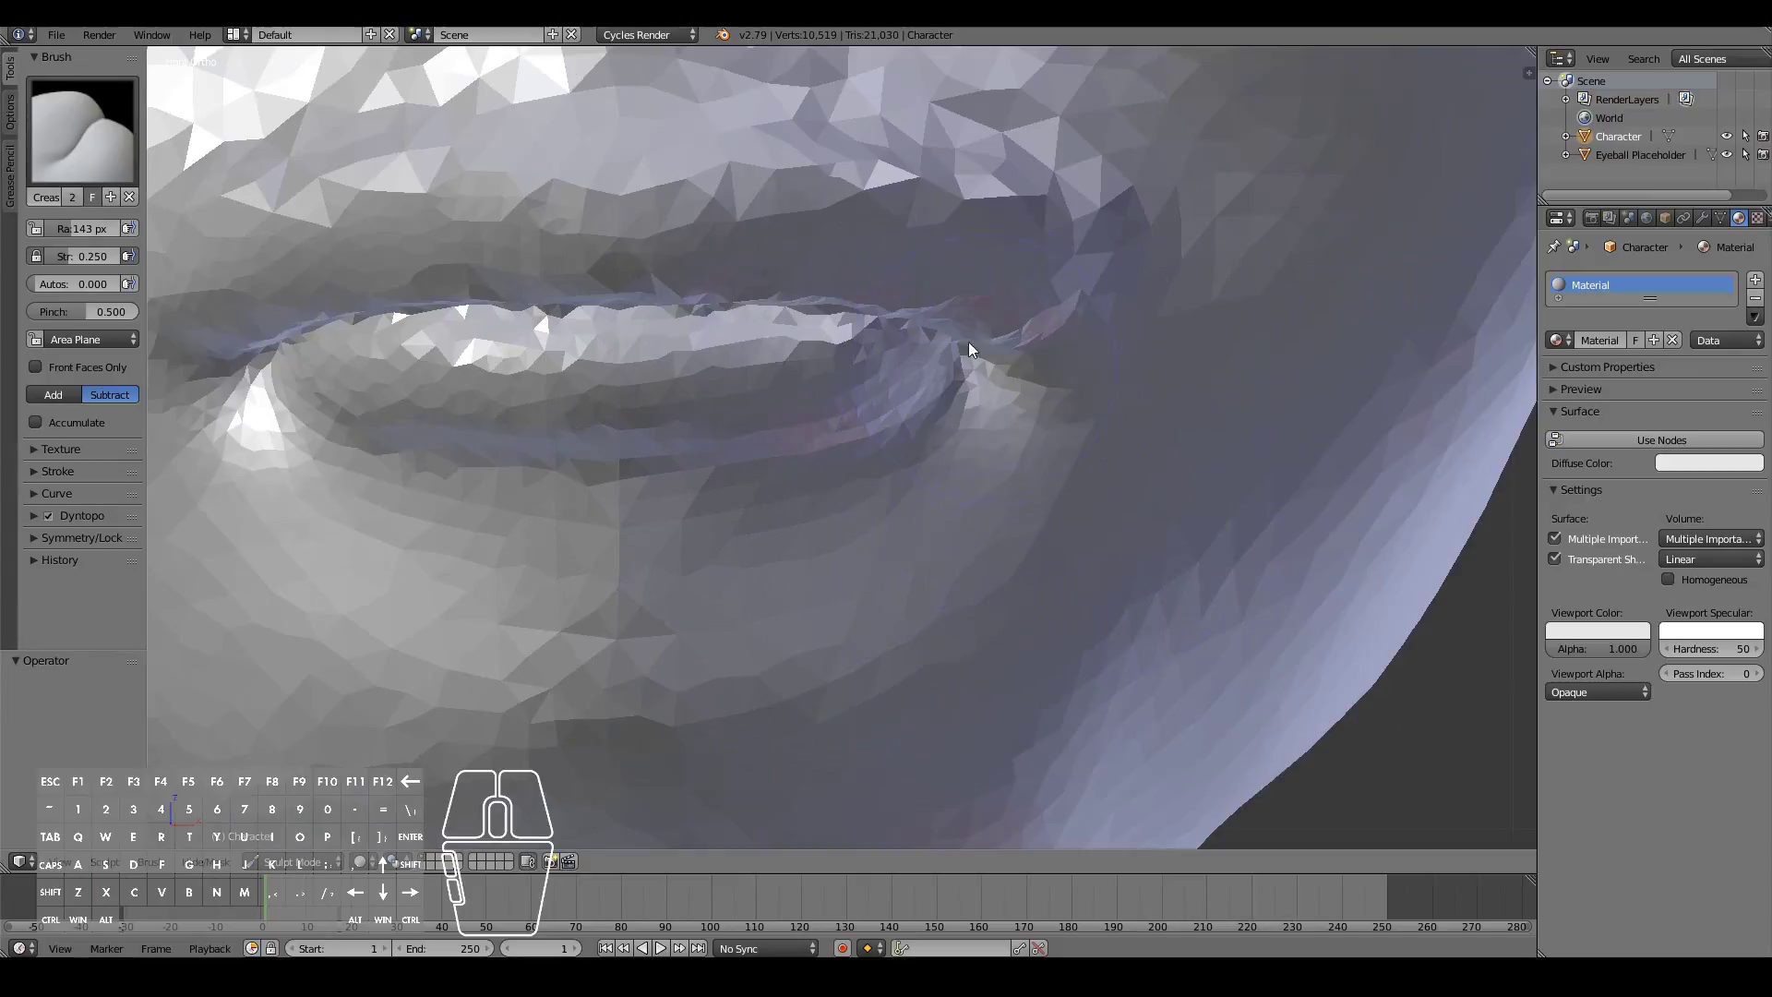
Refine the fold just outside the corner of the mouth with the Crease brush
click(101, 140)
click(457, 242)
click(114, 142)
click(284, 240)
drag(1029, 387, 1014, 284)
Add volume beside the corner of the mouth with the Clay Strips brush, 143 px at strength 0.500
click(55, 400)
click(92, 139)
click(216, 251)
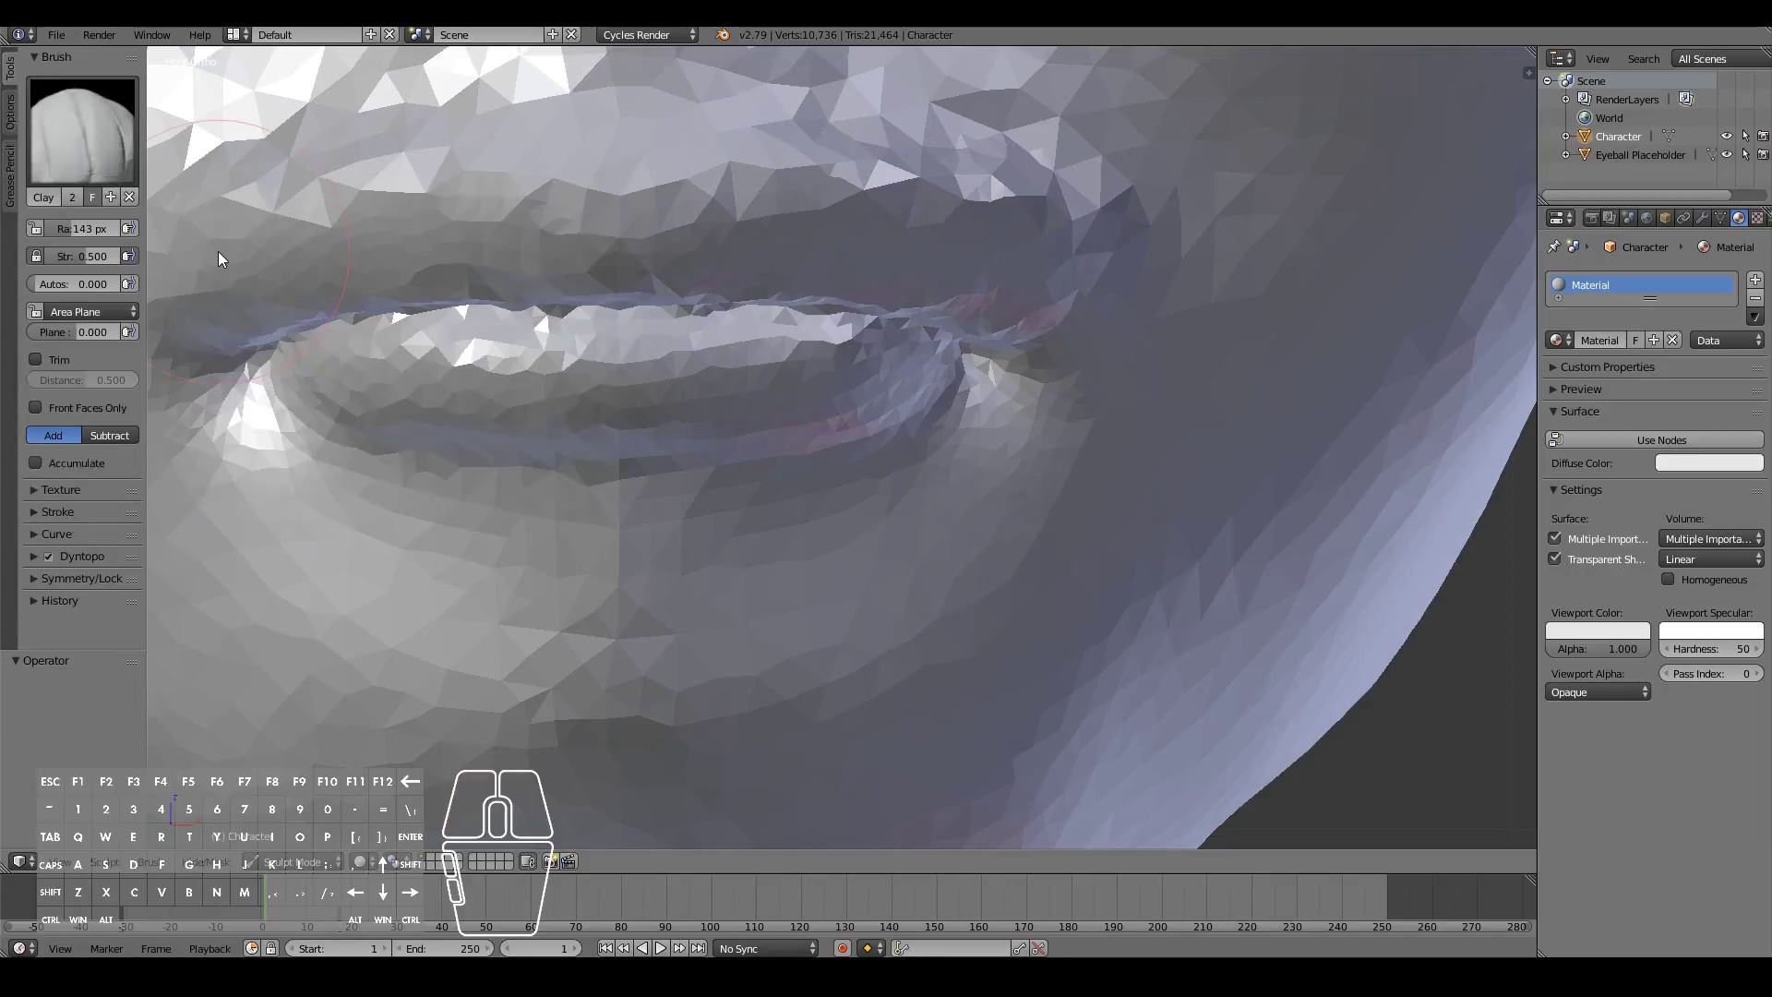
click(88, 139)
click(275, 234)
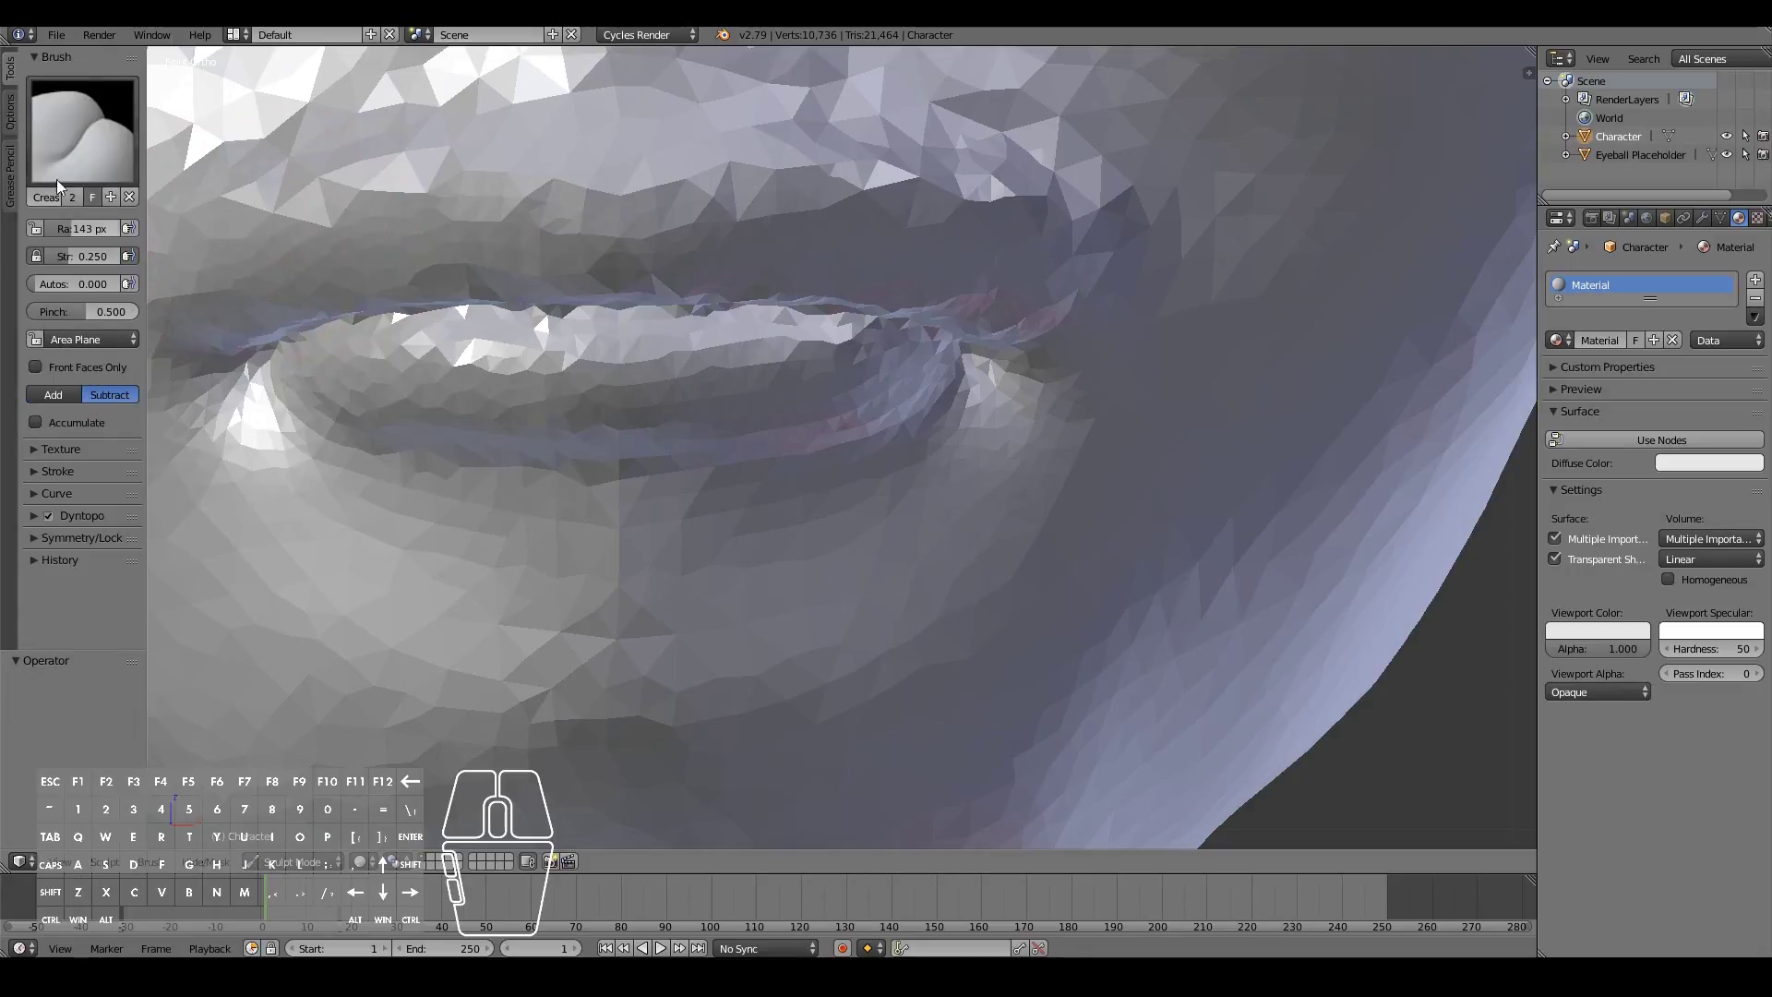
click(57, 179)
click(233, 242)
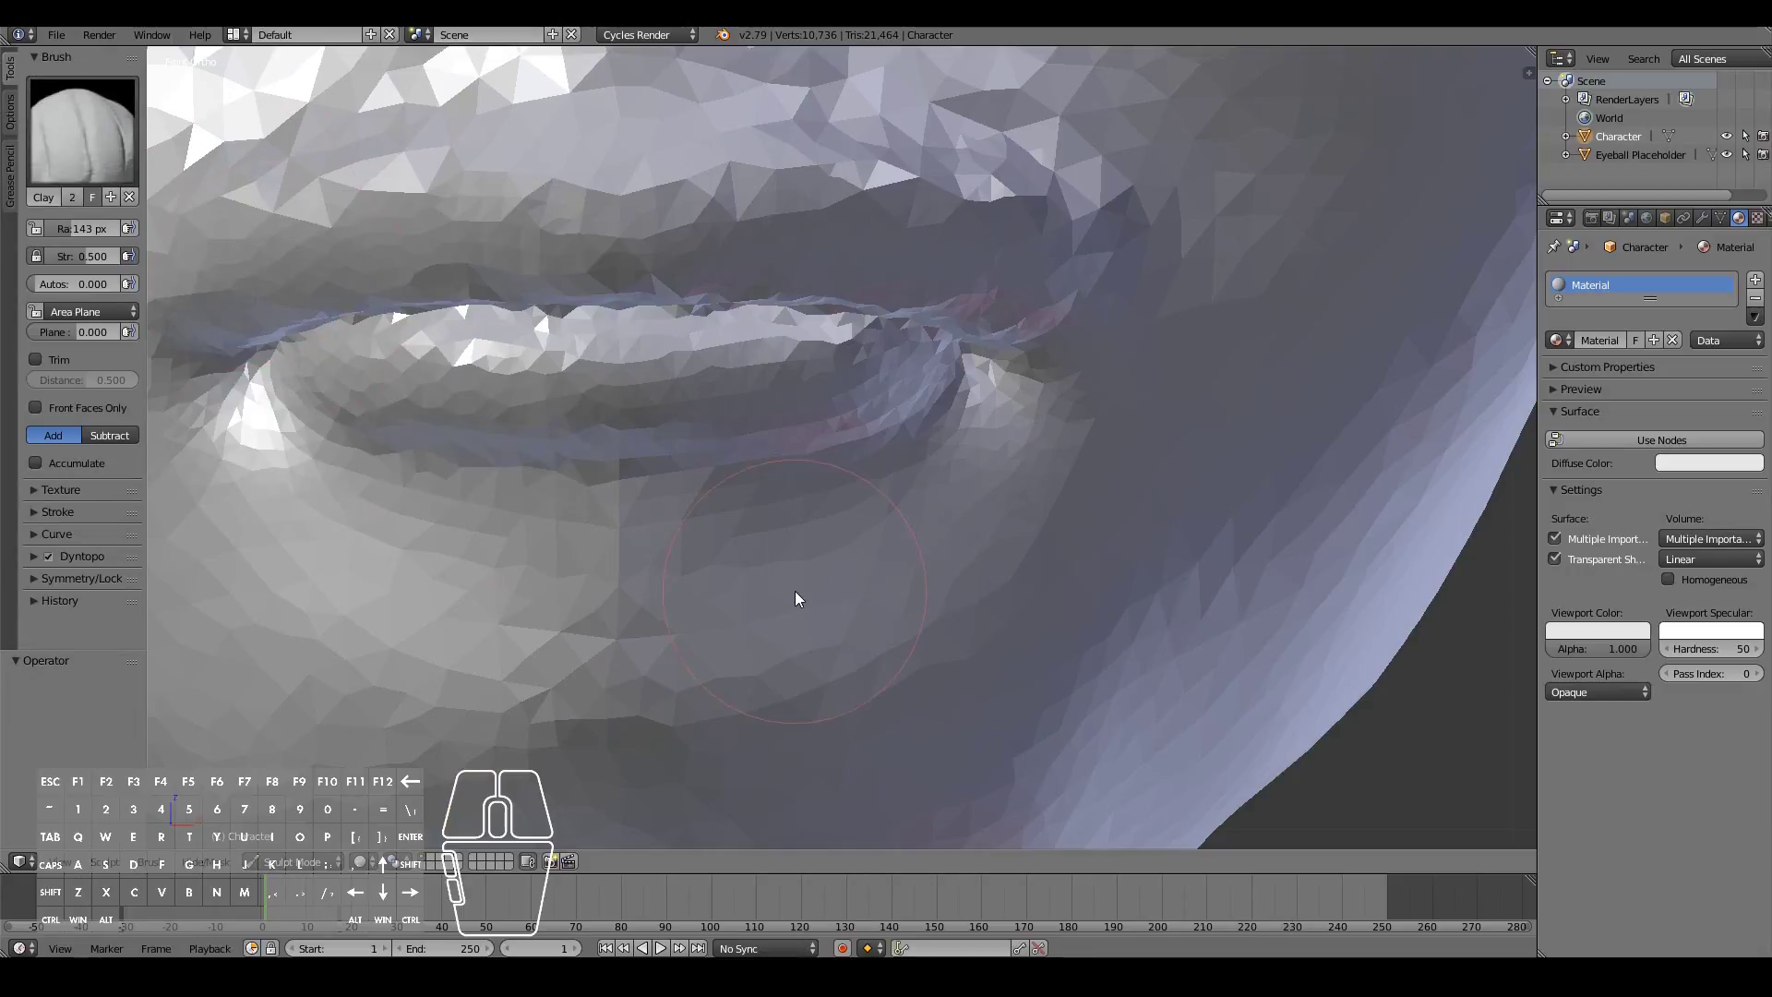
mouse_move(1038, 291)
mouse_down()
mouse_move(1021, 276)
mouse_move(1056, 384)
mouse_move(1043, 322)
mouse_up()
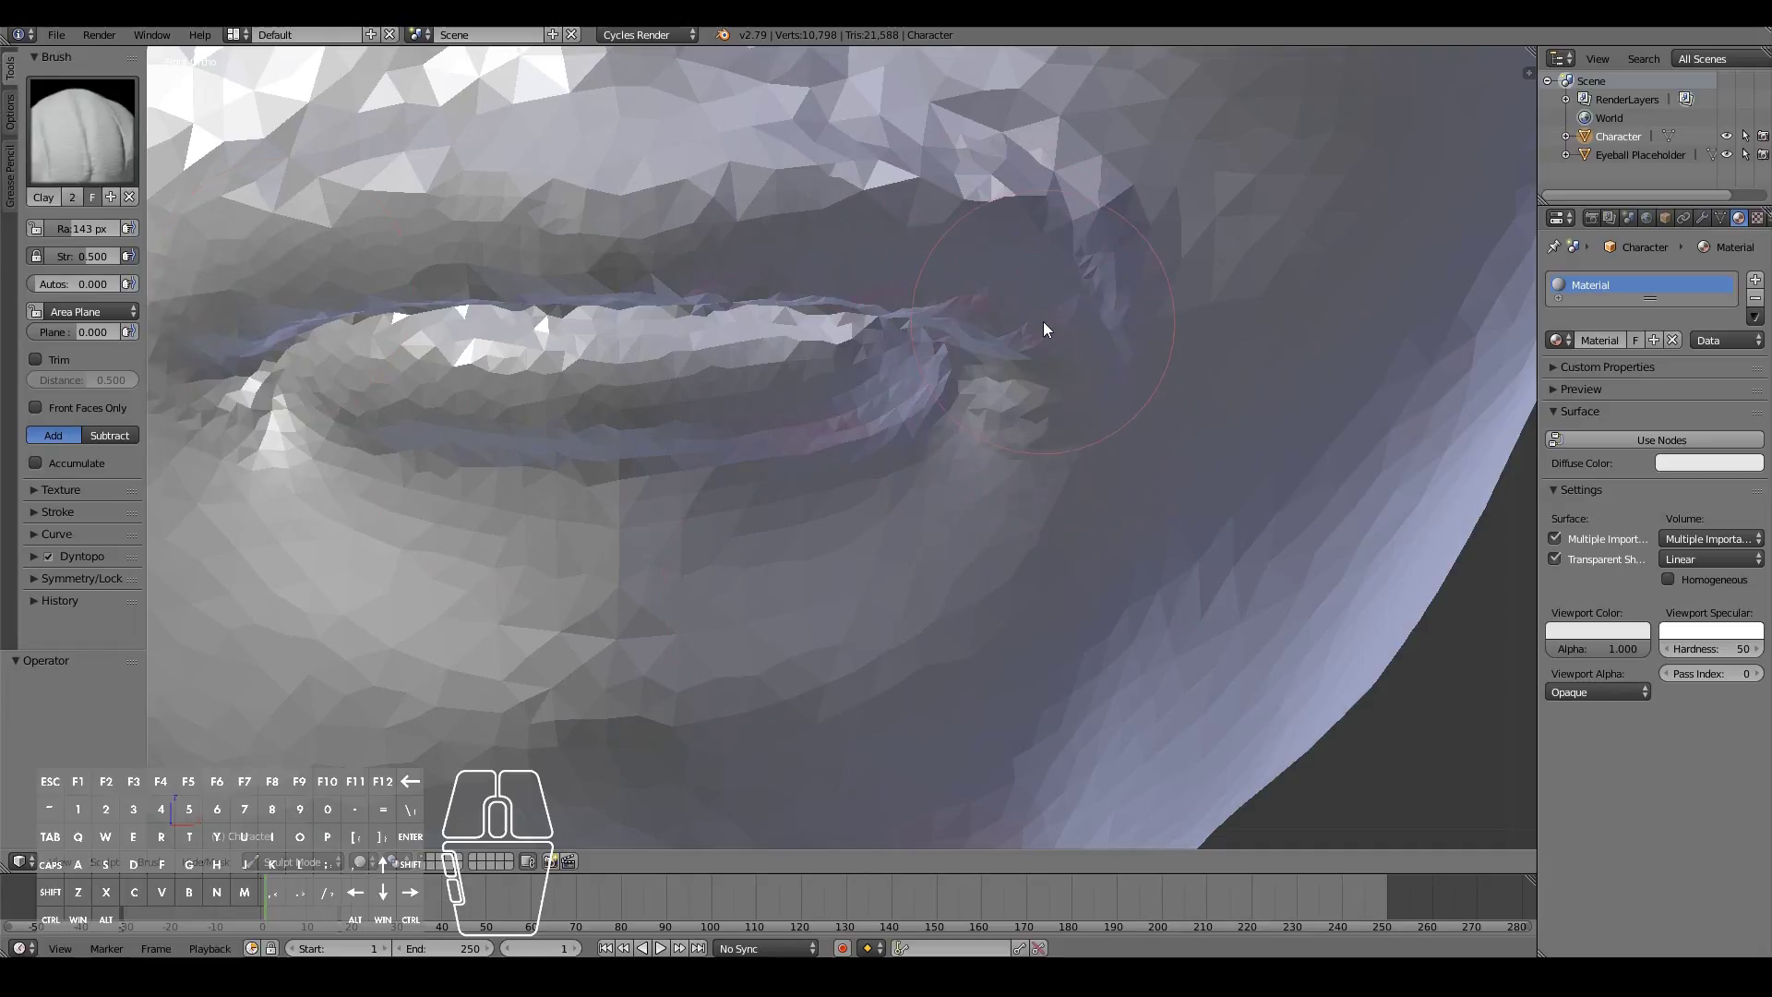
Smooth the skin around the corner of the mouth with the 143 px Smooth brush at strength 0.500
click(83, 129)
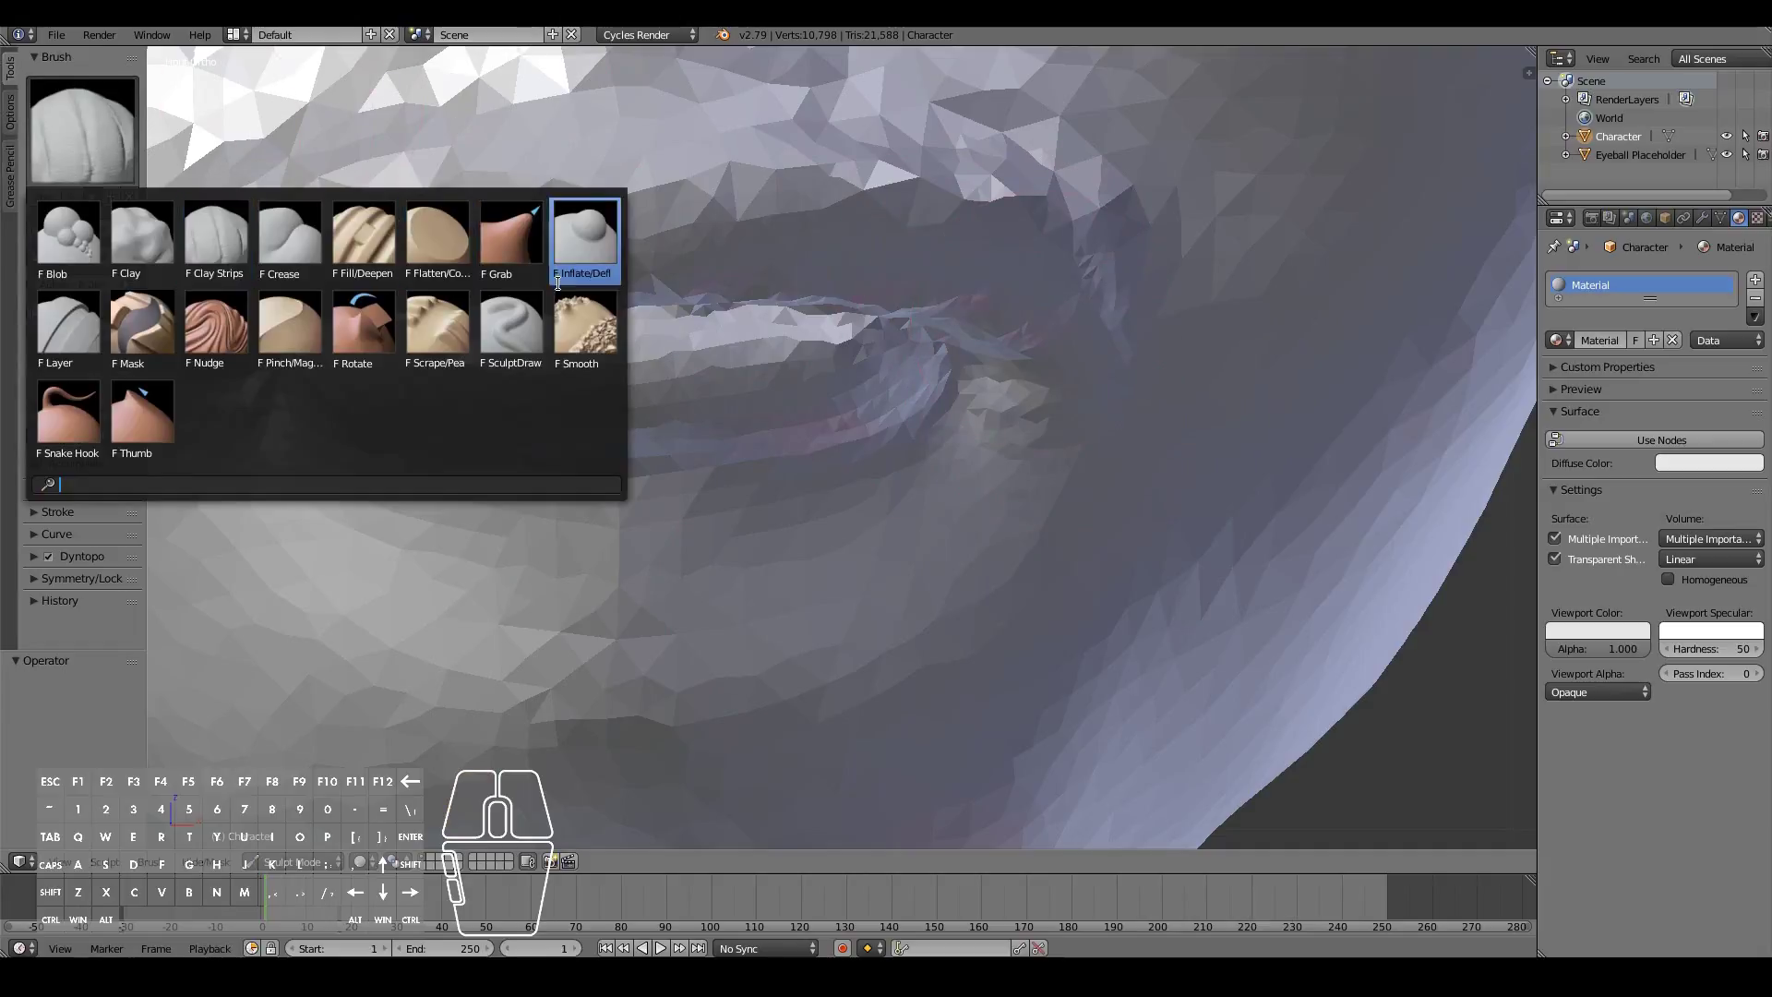
click(583, 240)
mouse_move(1041, 251)
mouse_down()
mouse_move(959, 194)
mouse_move(1034, 236)
mouse_move(1047, 309)
mouse_move(1034, 223)
mouse_move(990, 201)
mouse_move(1059, 307)
mouse_move(1093, 222)
mouse_move(1094, 425)
mouse_up()
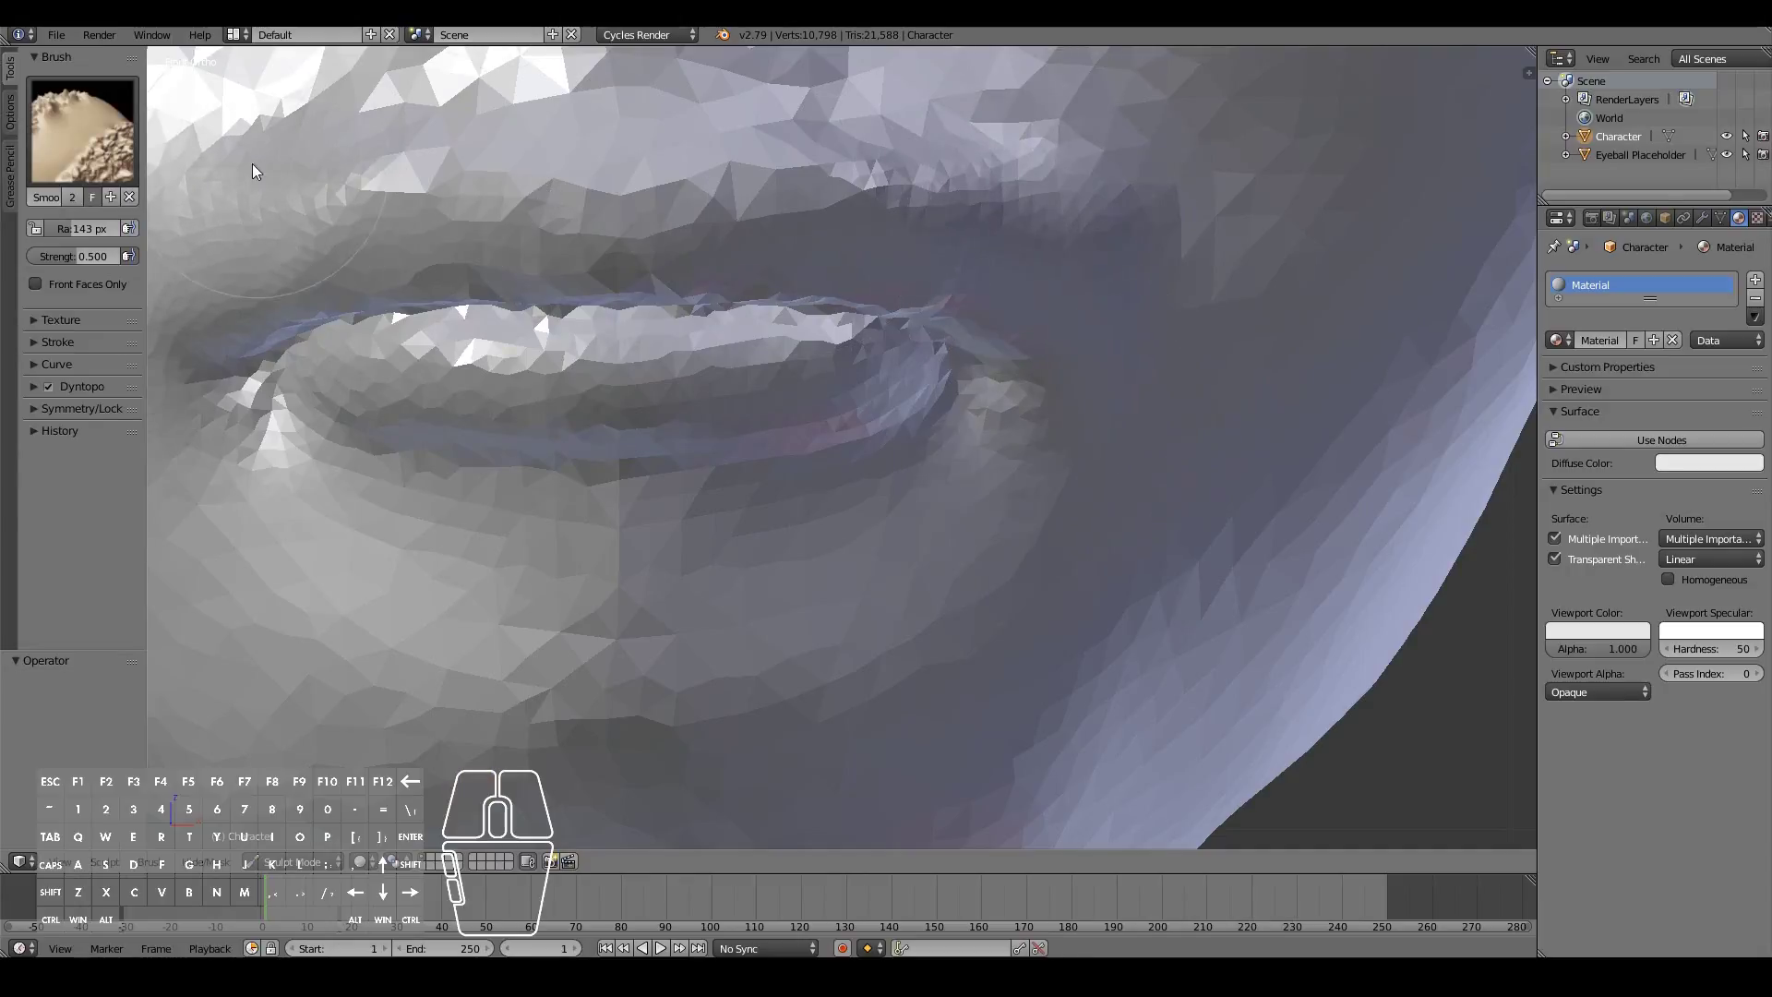
Reduce the Clay Strips brush to a 74 px radius and build up the corner of the mouth
click(118, 146)
click(217, 237)
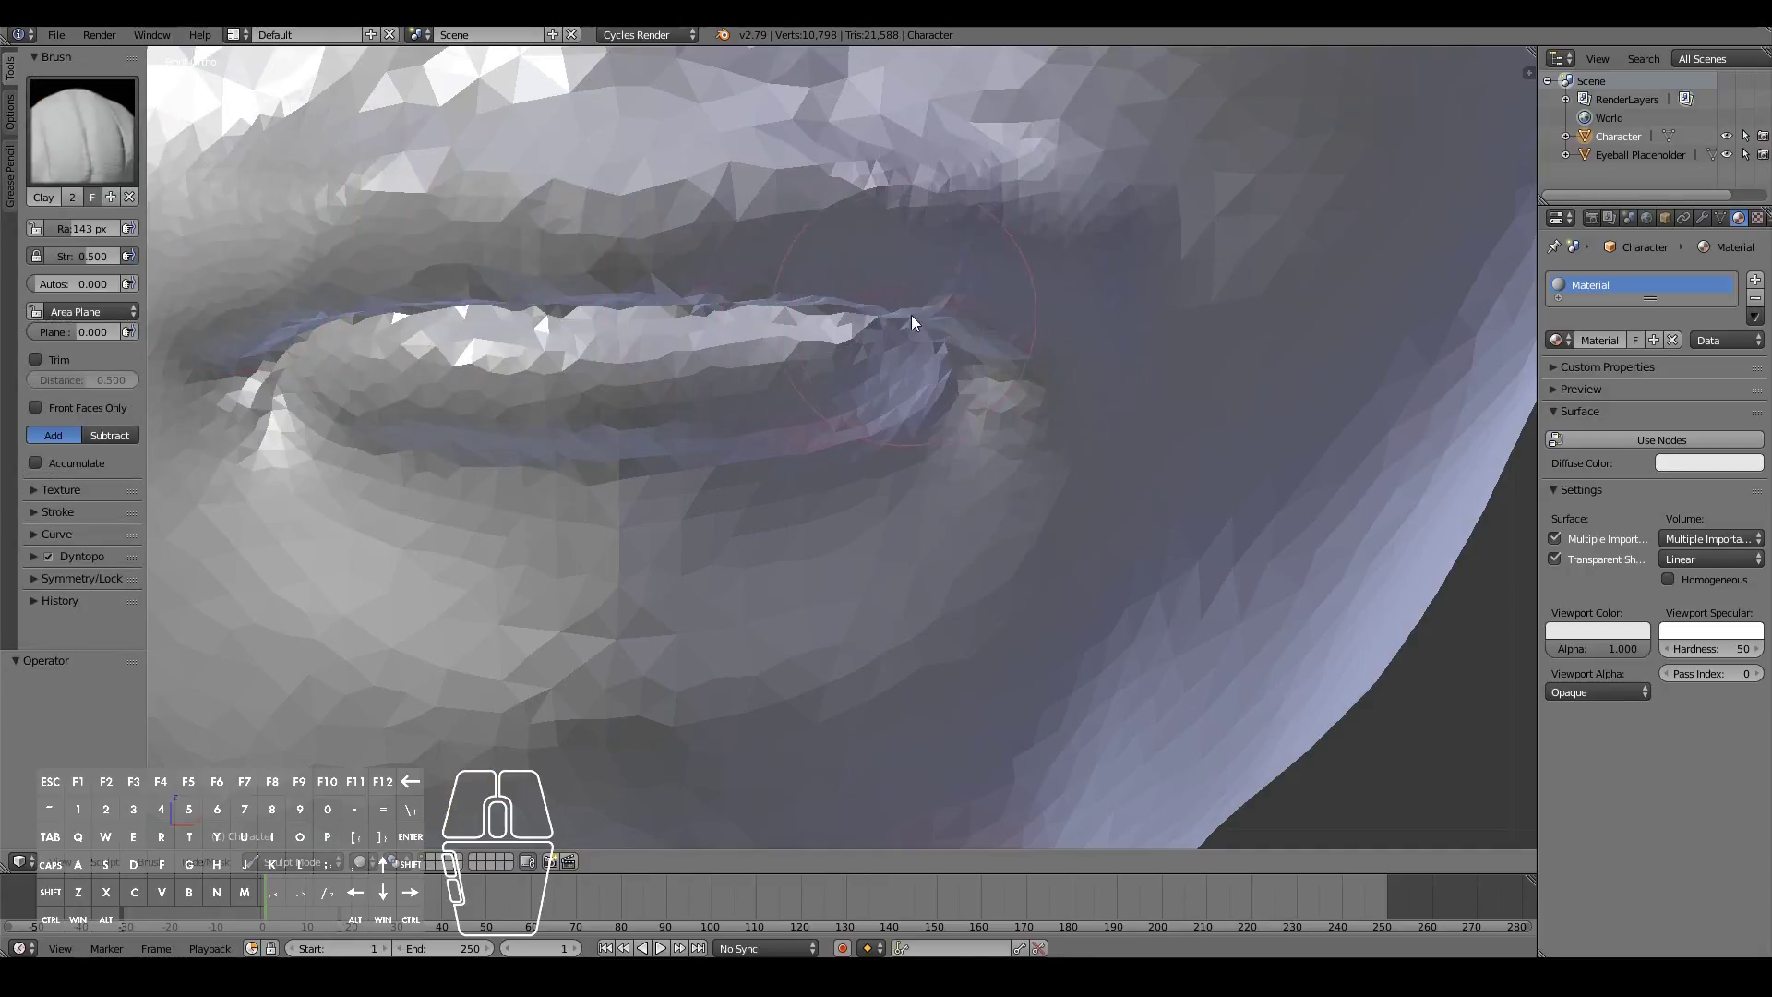
key(f)
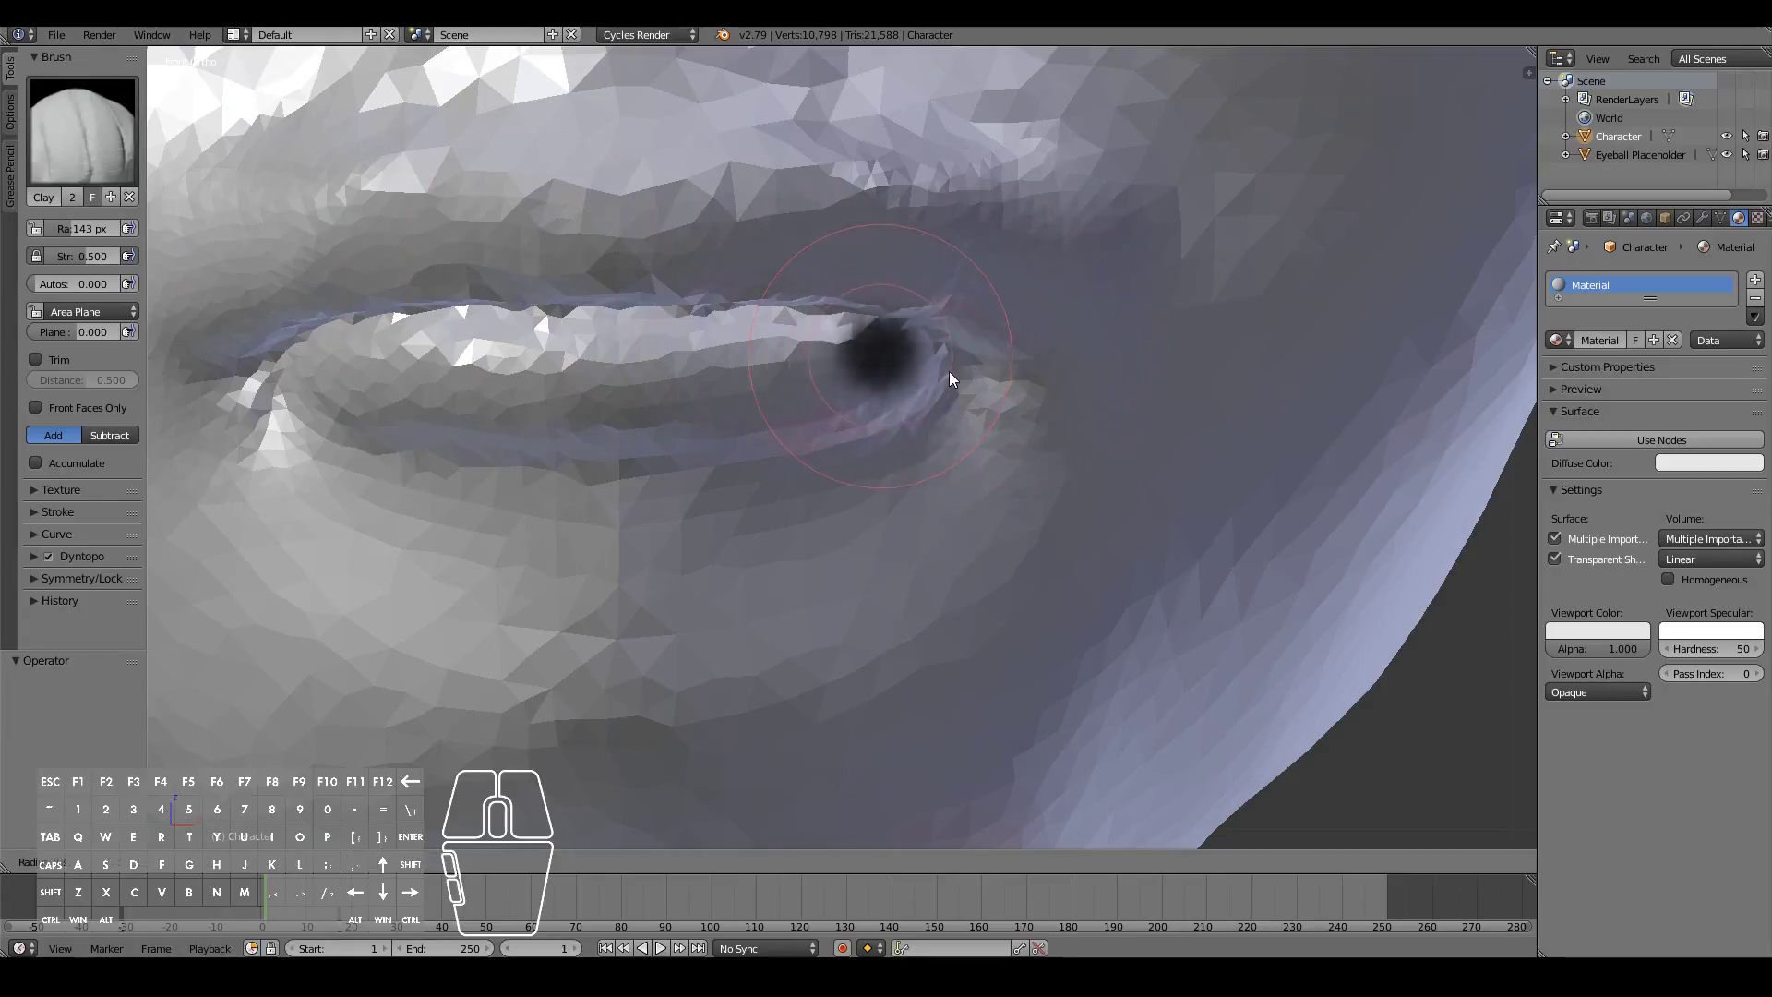
click(946, 374)
mouse_move(1032, 292)
mouse_down()
mouse_move(1056, 404)
mouse_move(1041, 335)
mouse_move(1004, 423)
mouse_move(1029, 335)
mouse_move(1022, 429)
mouse_move(1045, 357)
mouse_up()
drag(1038, 367, 1008, 424)
scroll(976, 498, down, 5)
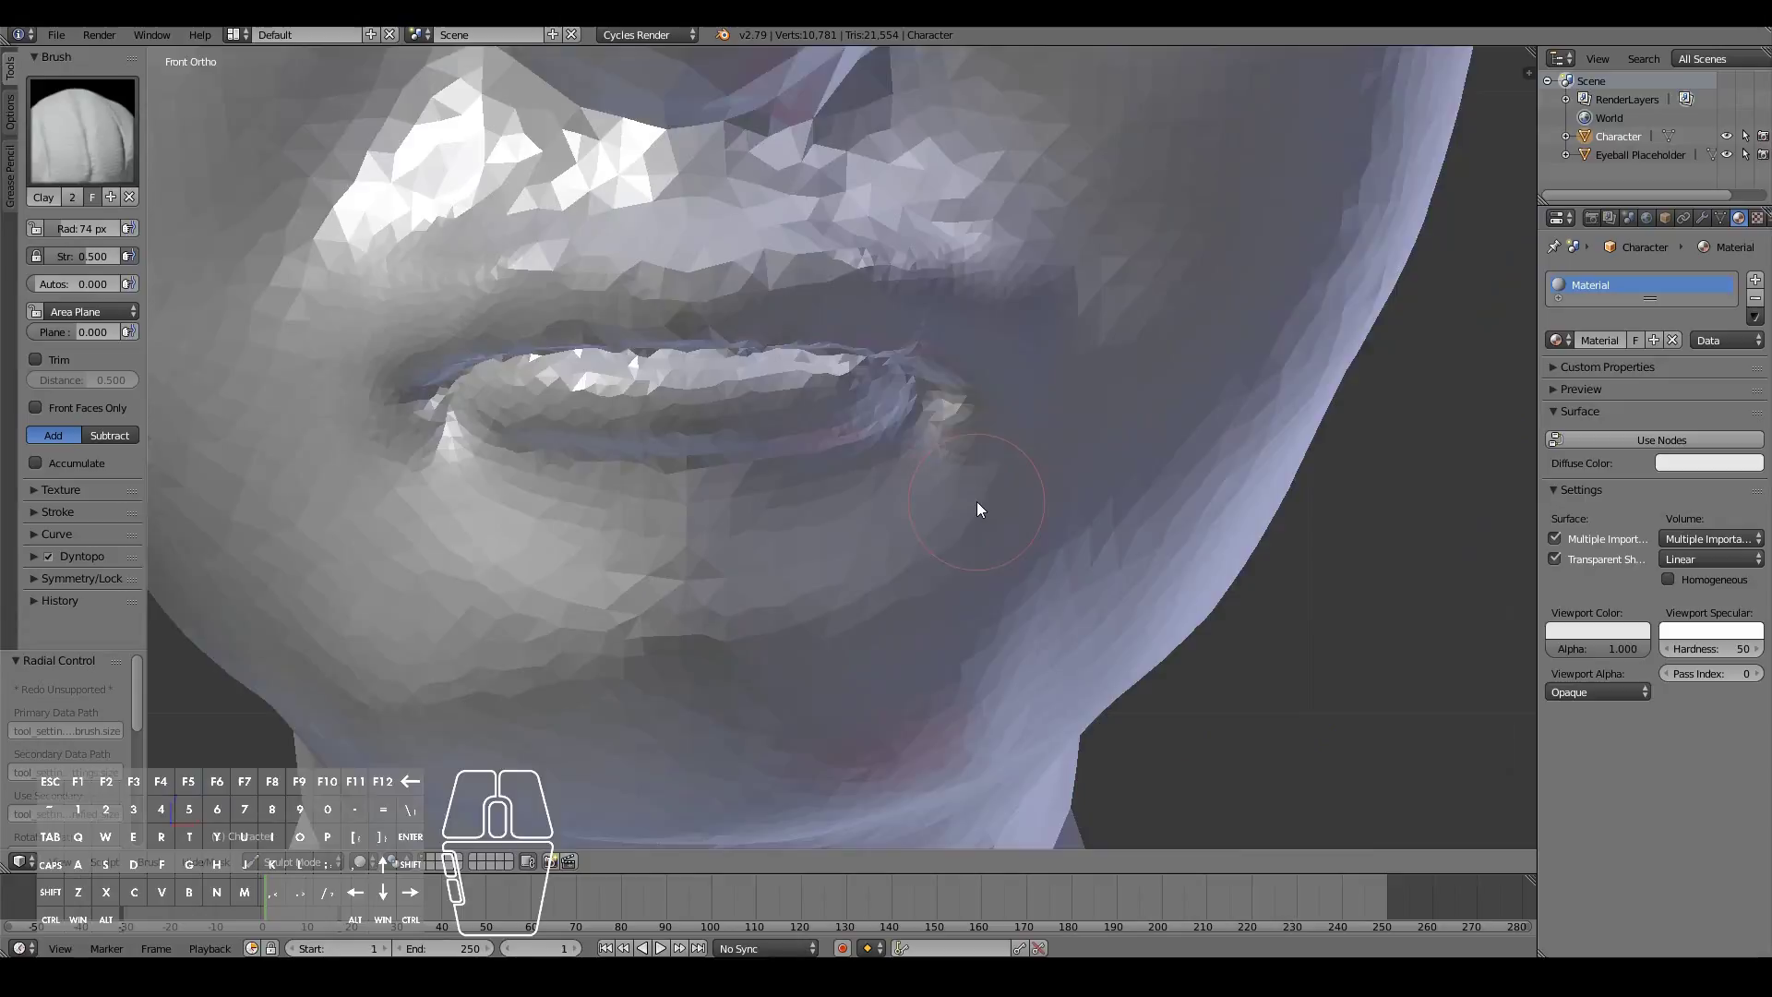
Examine the shape of the mouth in profile and from the front
key(KP_3)
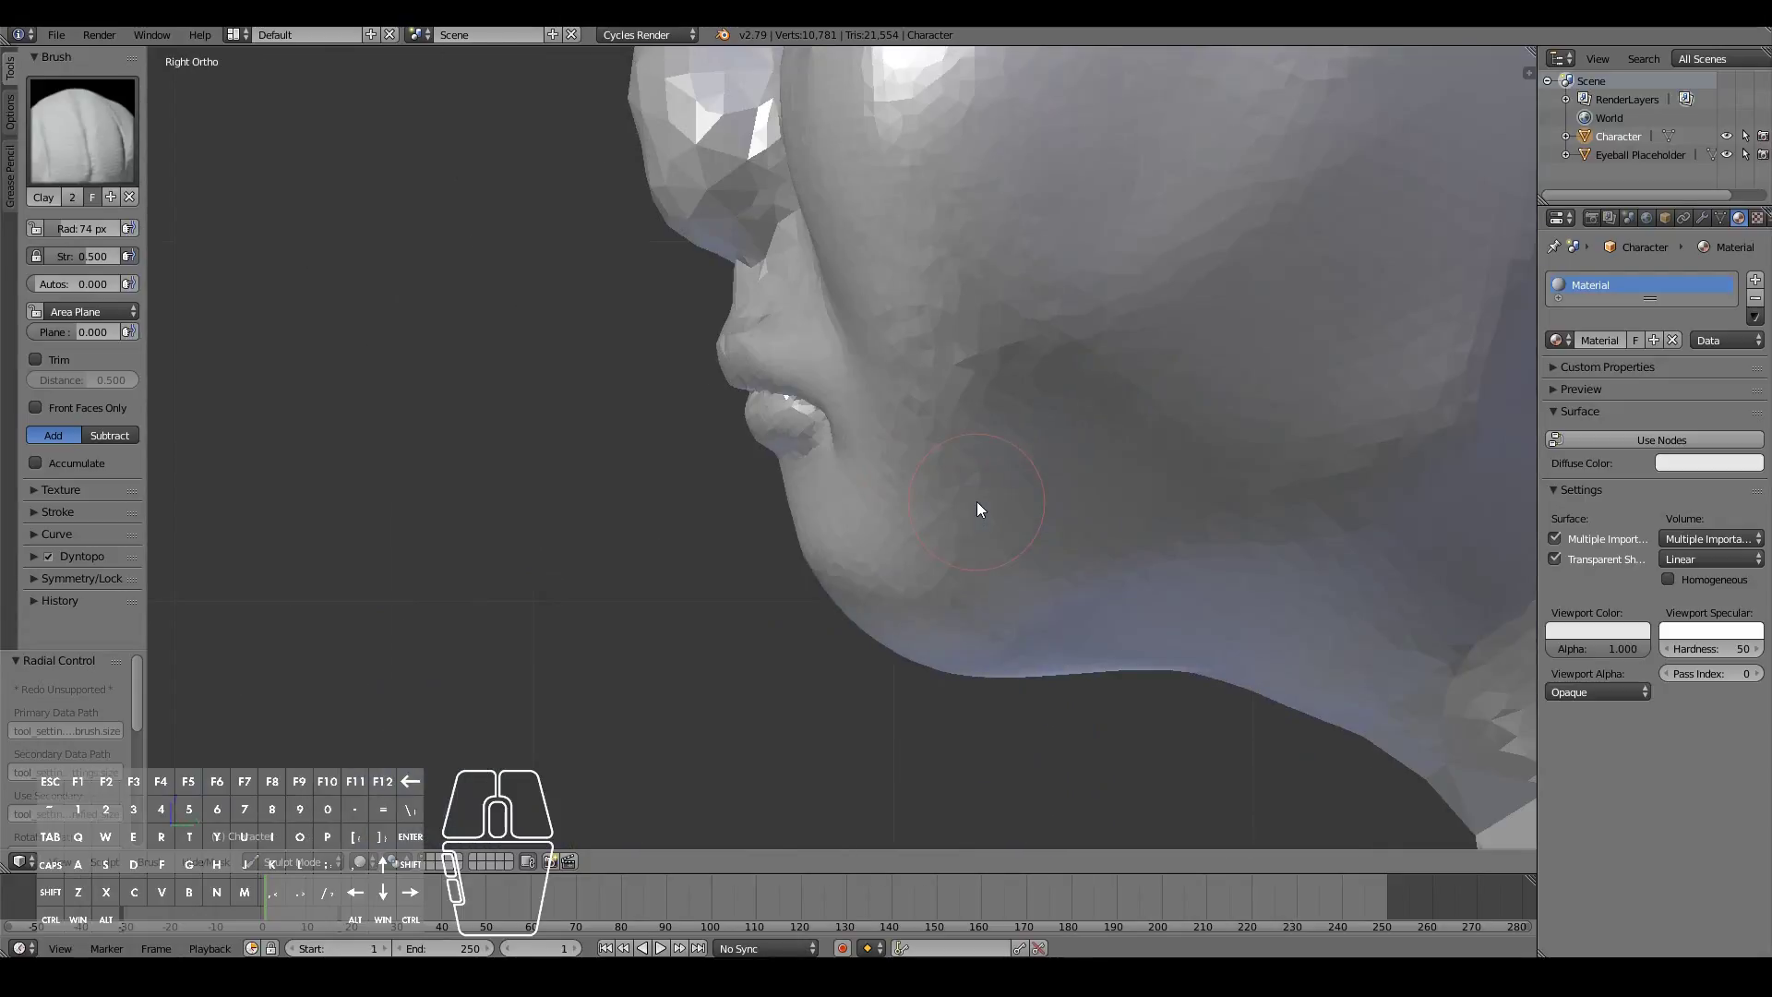
key(KP_4)
key(KP_4)
key(KP_4)
key(KP_4)
key(KP_1)
Build up the lips with Clay Strips and even them out with the 74 px Smooth brush
scroll(600, 484, up, 5)
key(s)
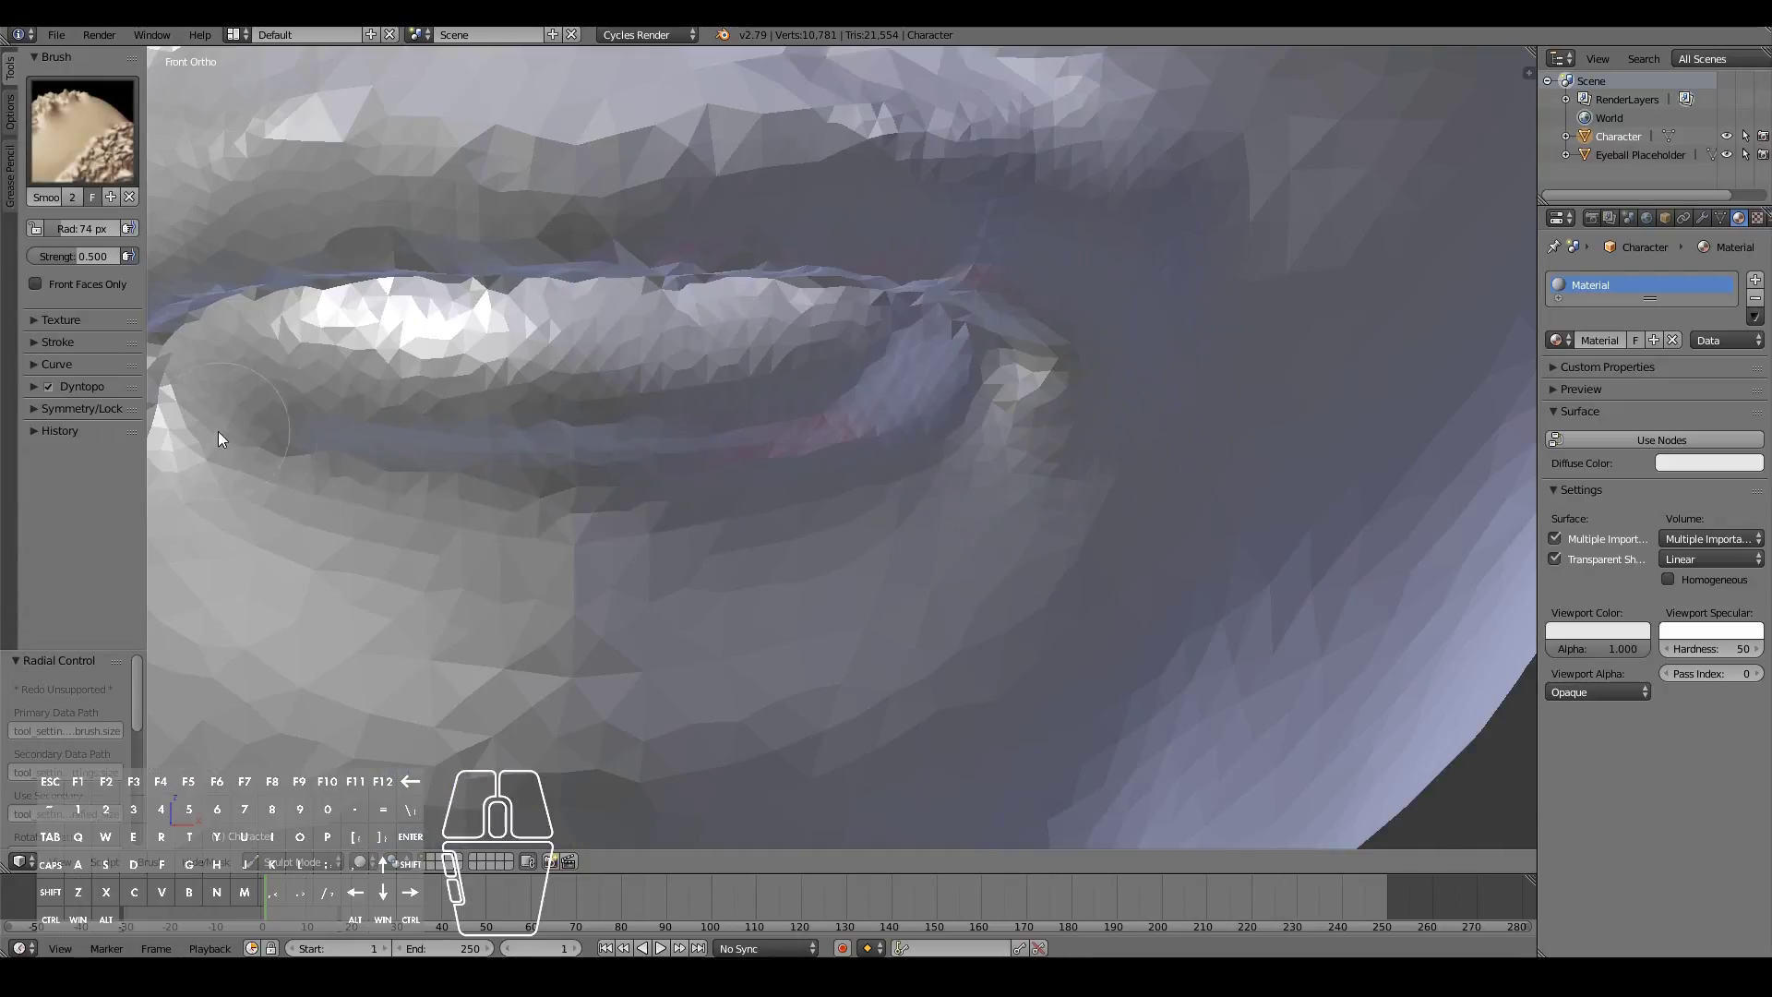
click(69, 153)
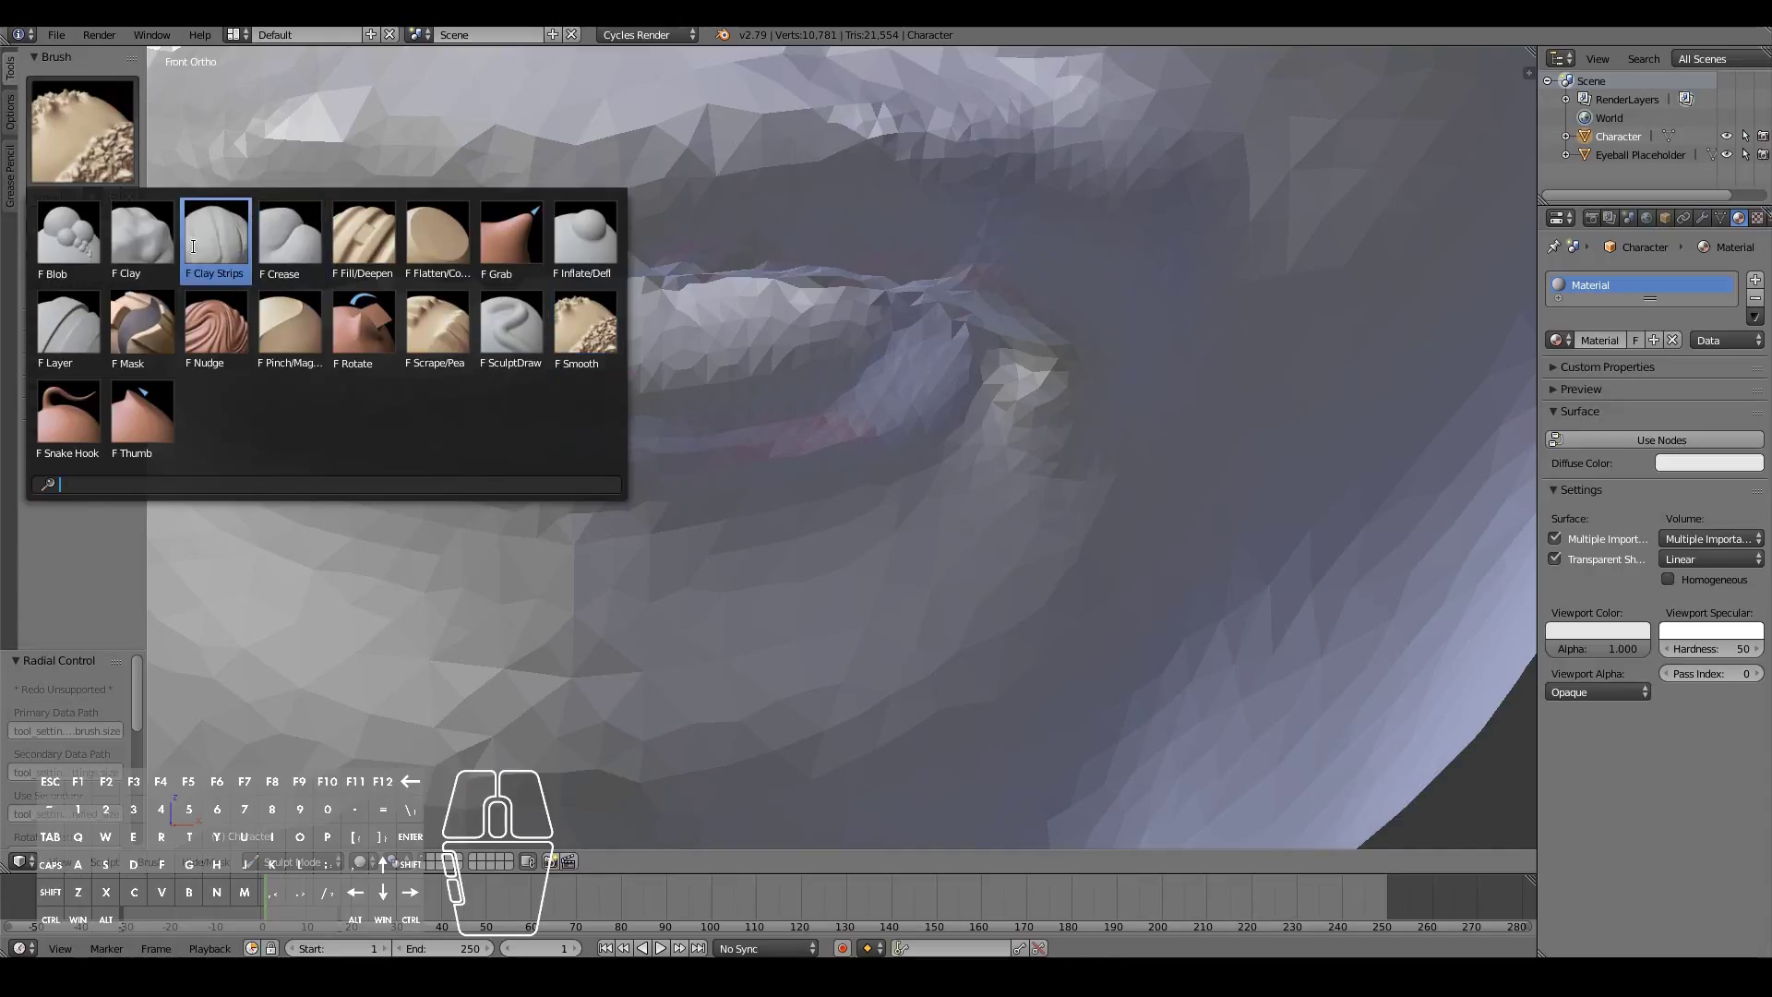
mouse_move(579, 508)
middle_down()
mouse_move(589, 426)
mouse_move(732, 389)
mouse_move(607, 490)
middle_up()
scroll(589, 426, down, 3)
scroll(589, 426, up, 2)
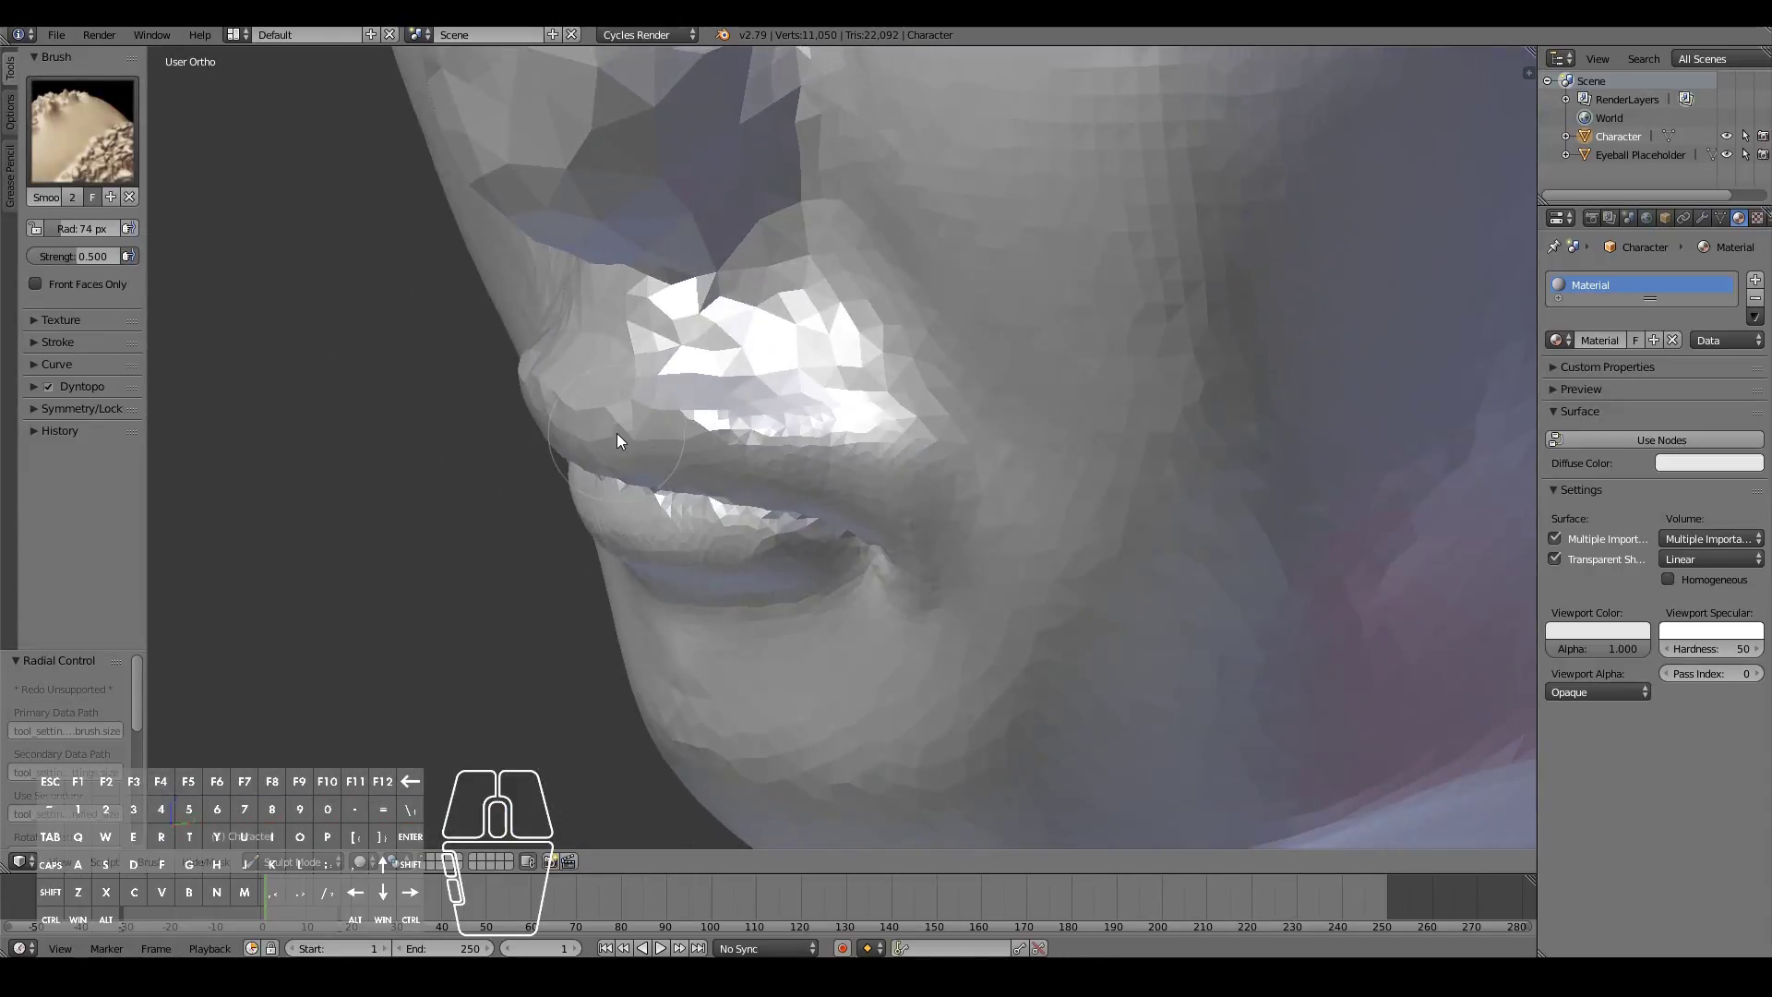
mouse_move(618, 437)
middle_down()
mouse_move(616, 421)
mouse_move(573, 476)
mouse_move(674, 399)
middle_up()
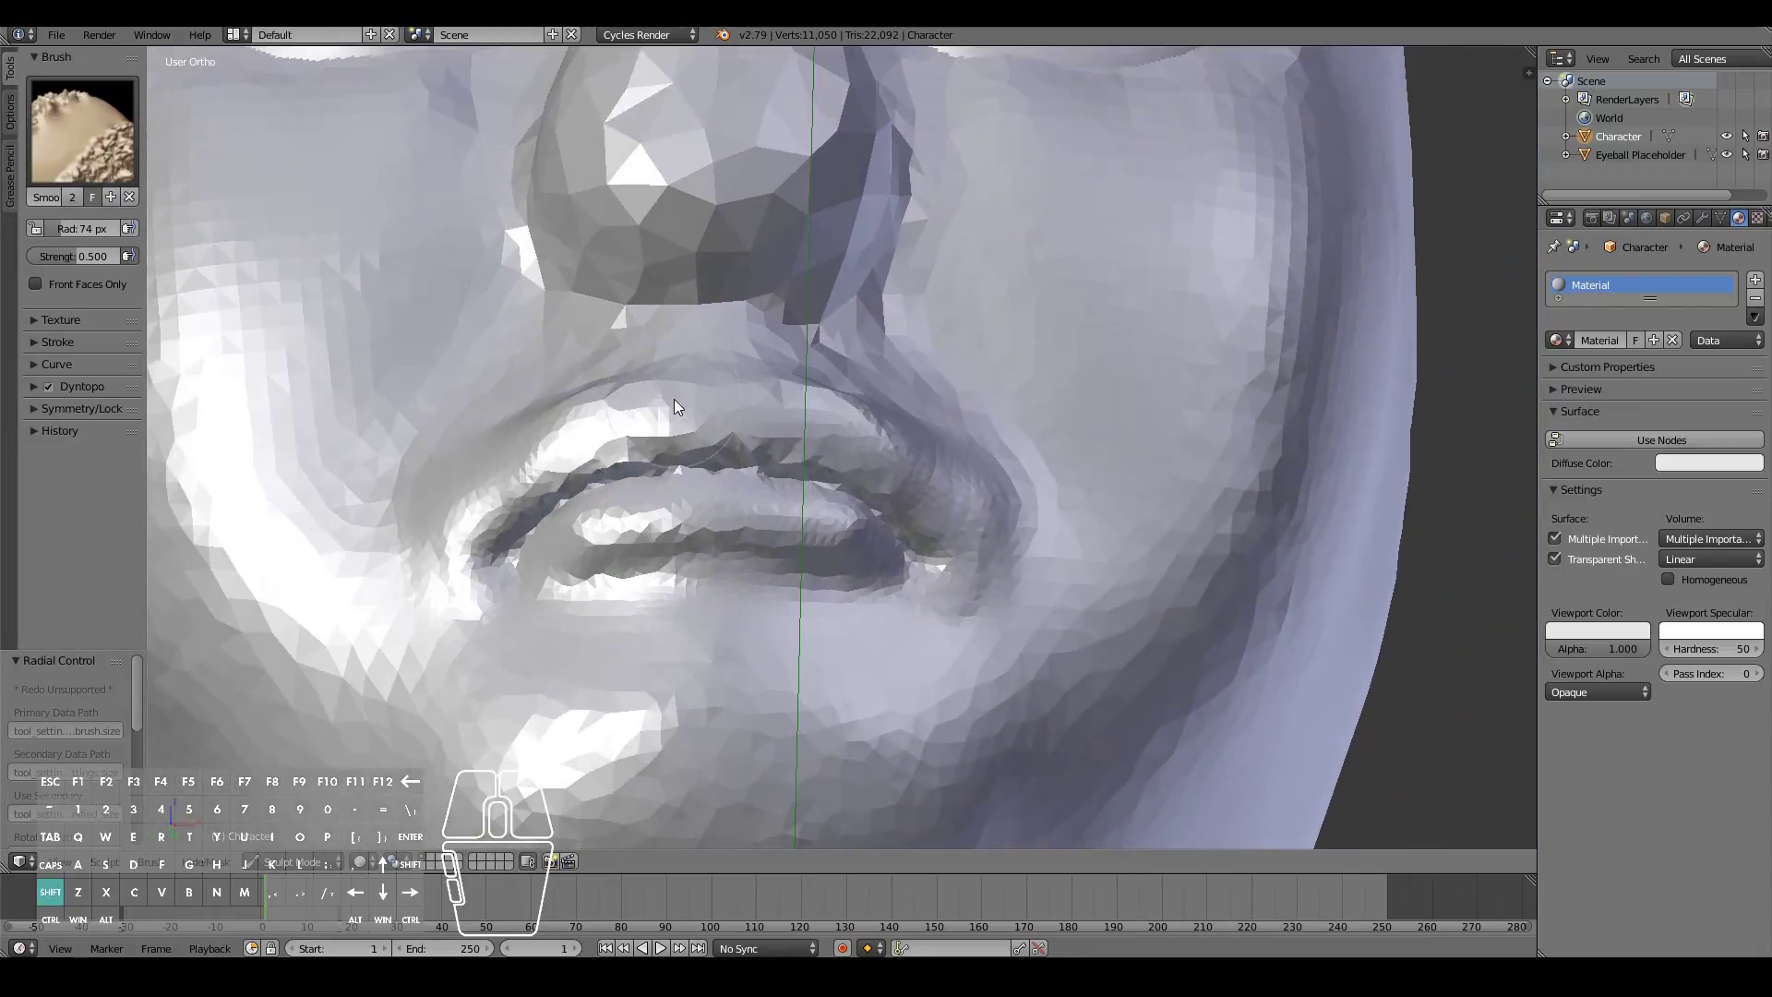
Flatten the upper lip toward the mouth corner with the Scrape/Peaks brush, 74 px at strength 0.500
scroll(655, 406, up, 4)
click(129, 129)
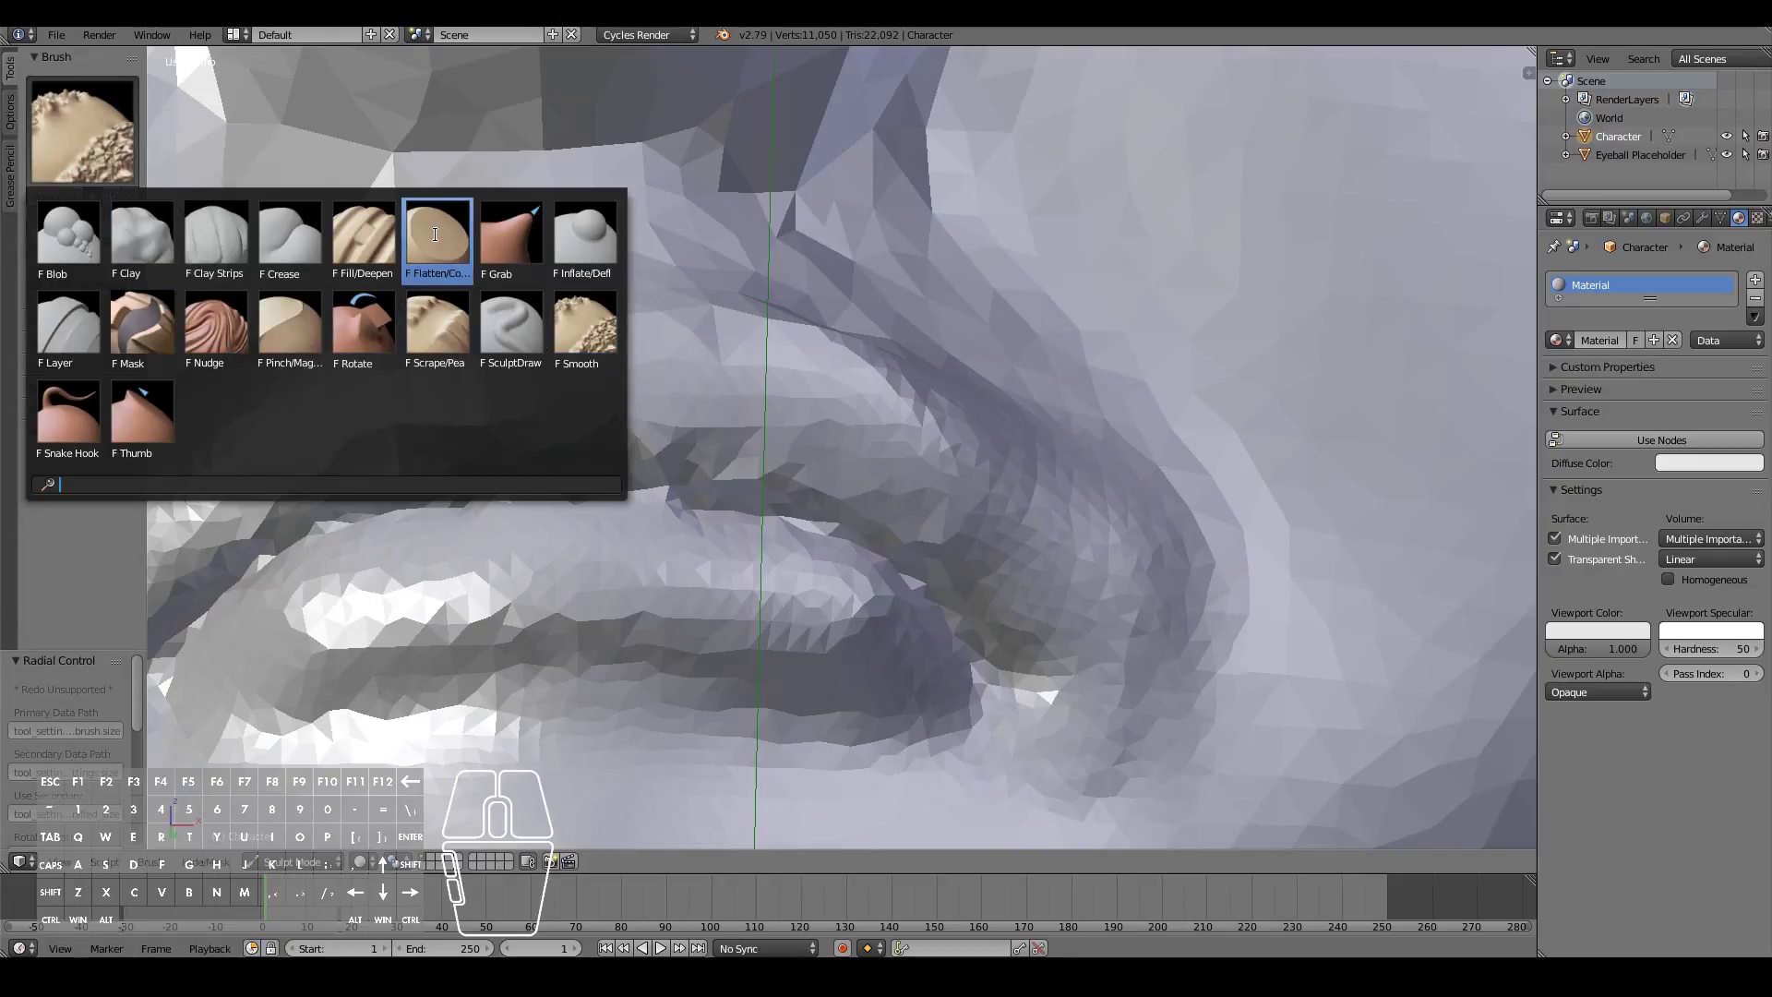
click(464, 358)
scroll(533, 467, up, 4)
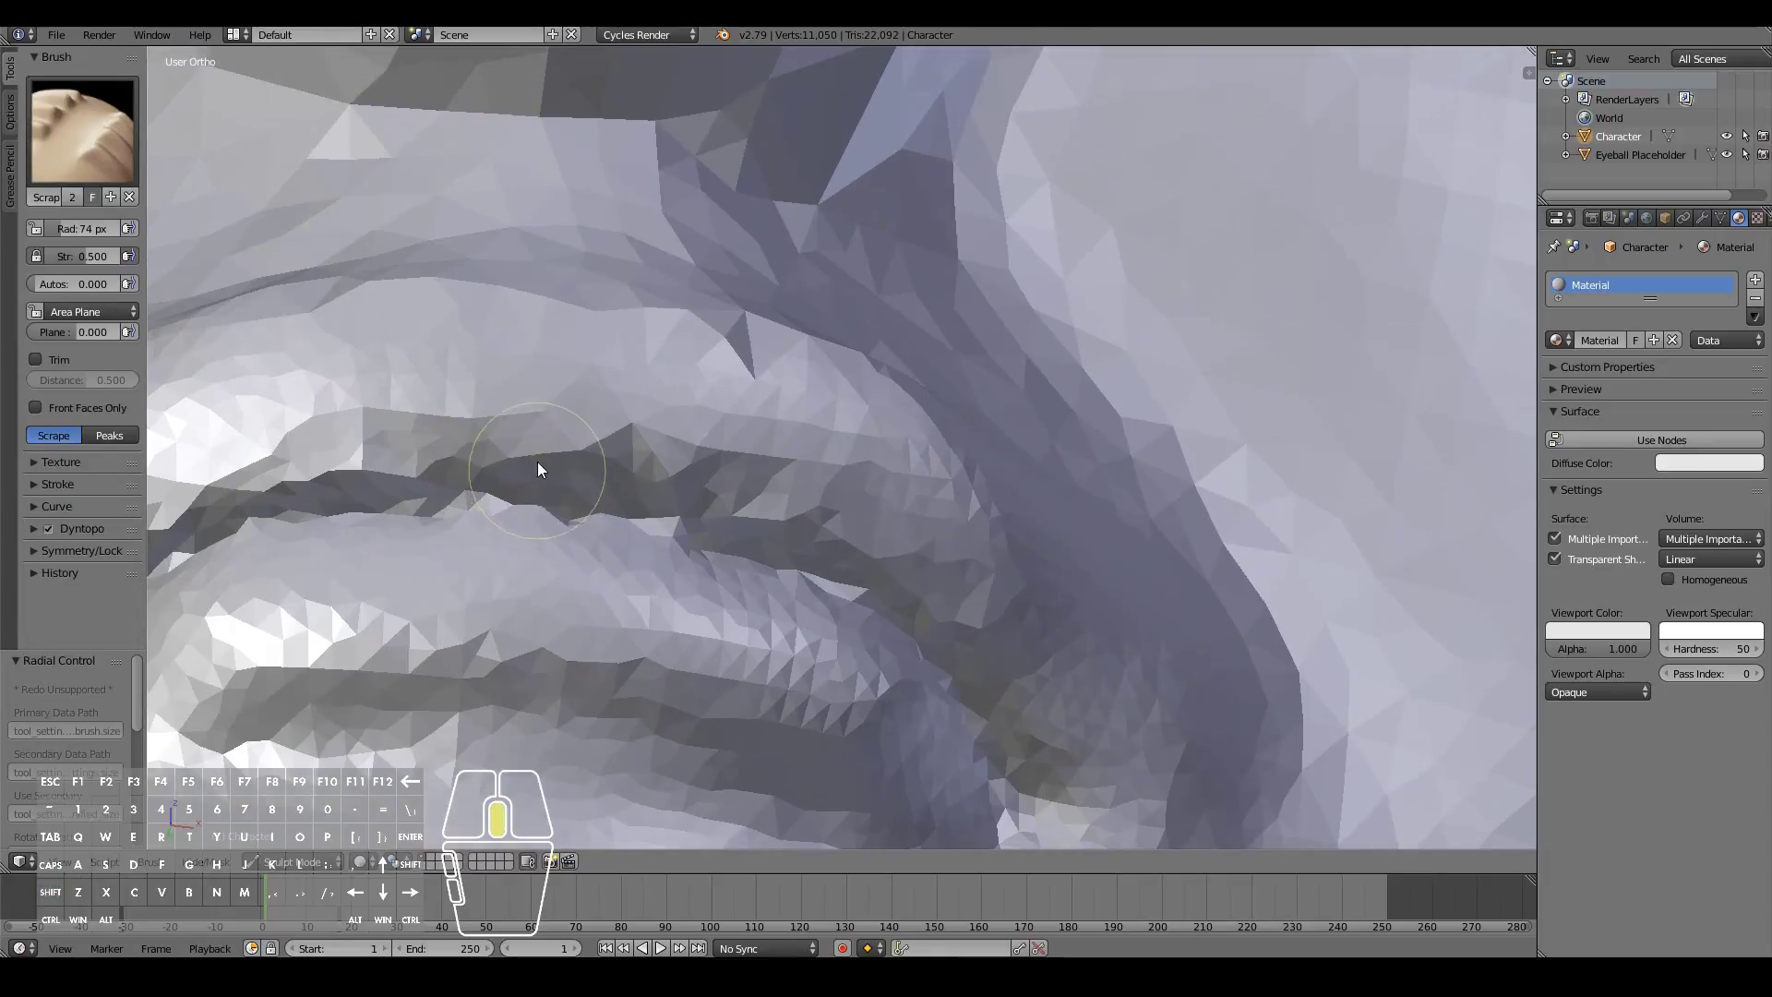
scroll(539, 468, down, 2)
mouse_move(548, 408)
mouse_down()
mouse_move(619, 345)
mouse_move(605, 418)
mouse_move(659, 348)
mouse_move(661, 411)
mouse_move(664, 344)
mouse_move(593, 396)
mouse_move(666, 337)
mouse_move(564, 391)
mouse_move(632, 342)
mouse_move(578, 408)
mouse_move(652, 335)
mouse_move(616, 377)
mouse_move(656, 344)
mouse_move(830, 465)
mouse_move(660, 394)
mouse_move(937, 512)
mouse_move(993, 556)
mouse_move(890, 530)
mouse_move(723, 433)
mouse_move(591, 405)
mouse_move(724, 445)
mouse_move(682, 353)
mouse_up()
drag(749, 403, 950, 546)
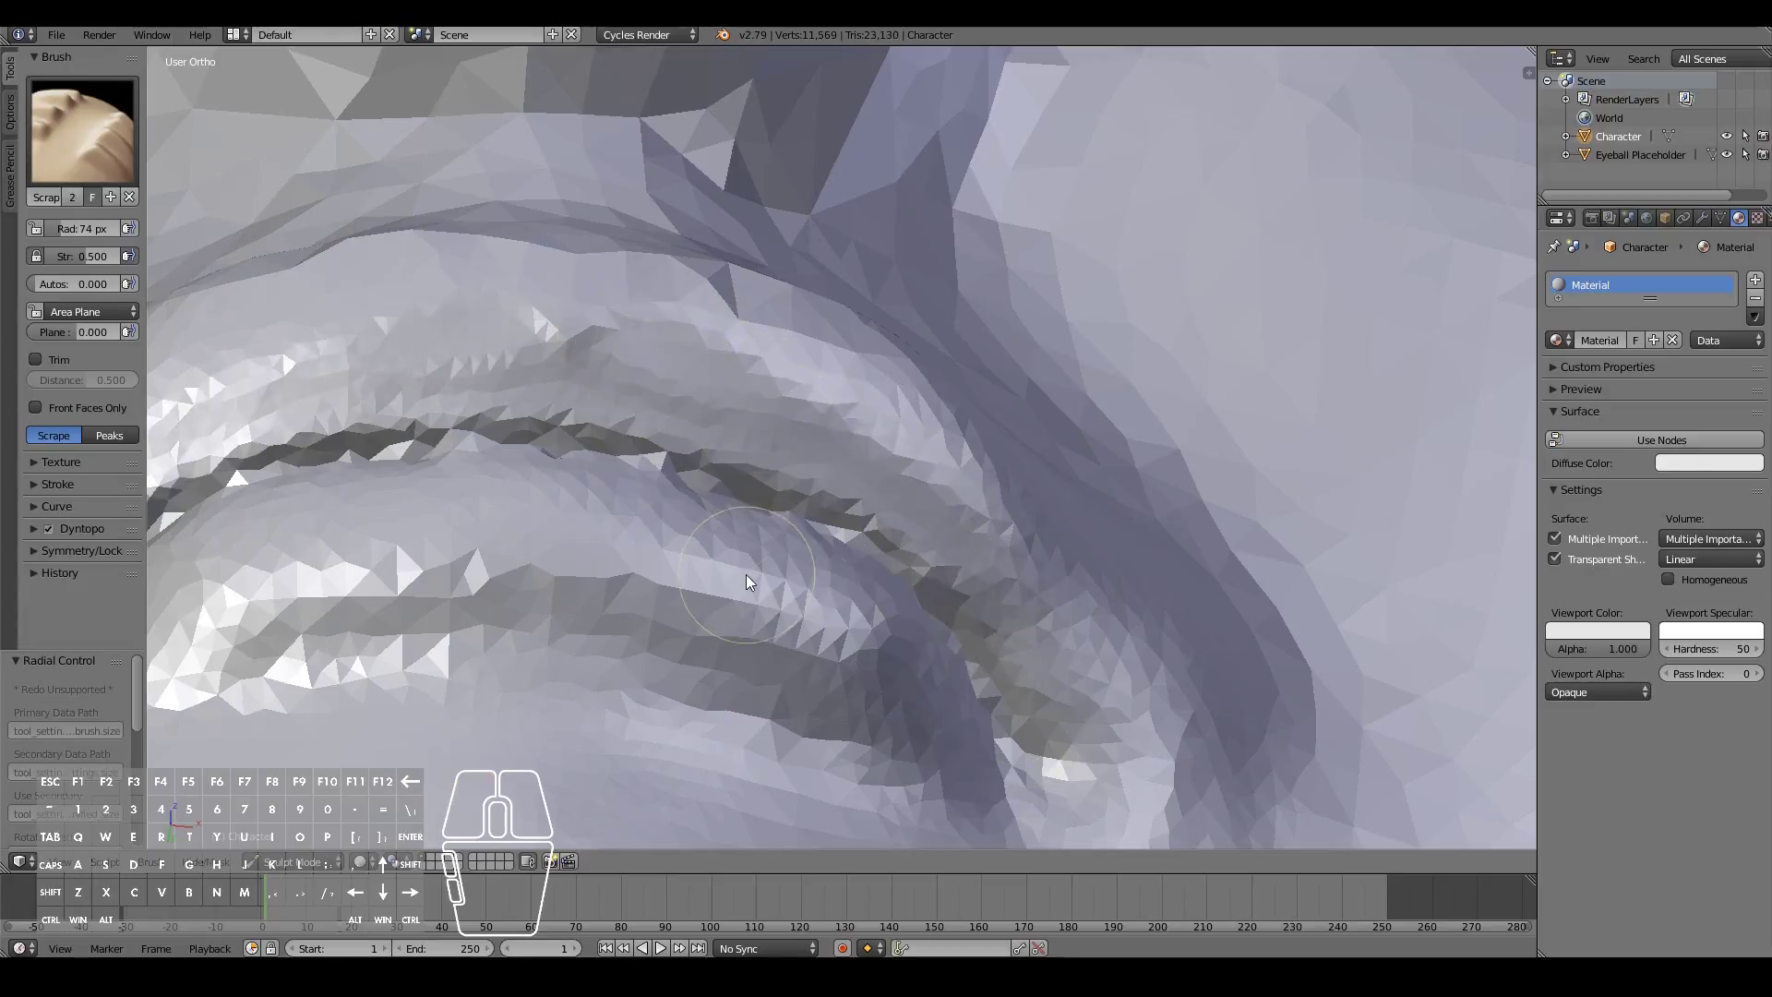
Fill out the lips along the mouth opening with the Clay Strips brush
scroll(725, 697, up, 6)
scroll(646, 703, down, 5)
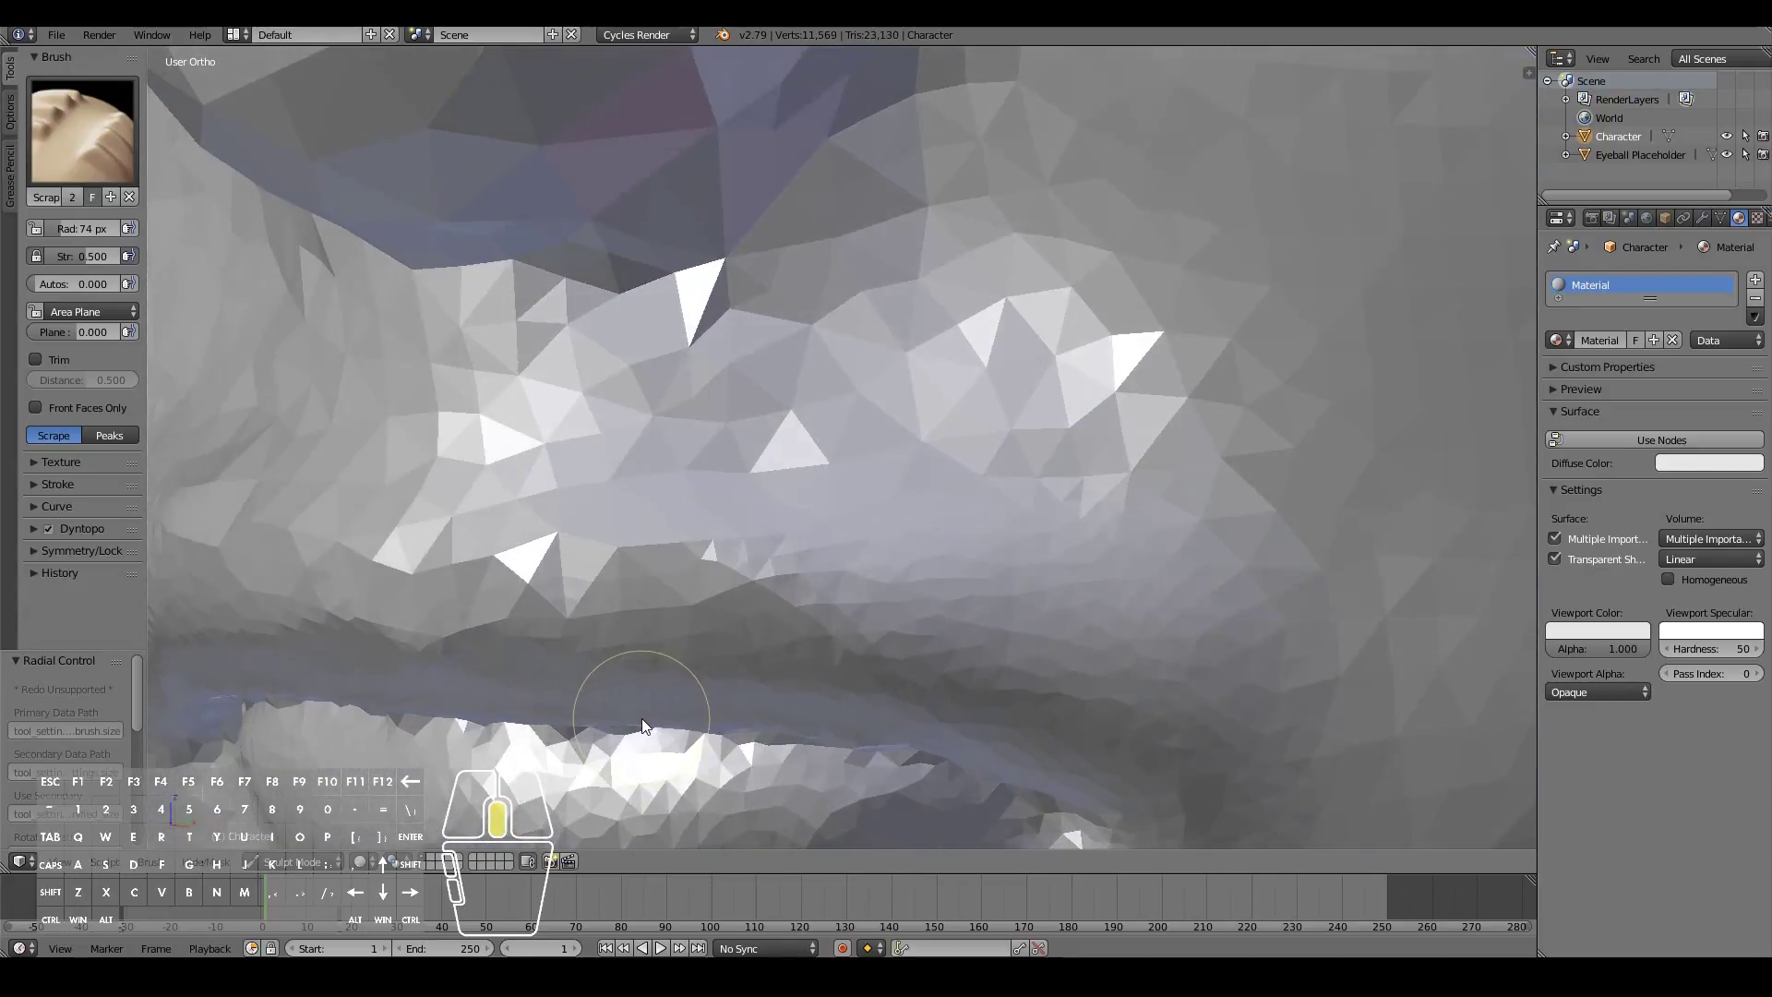
mouse_move(561, 773)
middle_down()
mouse_move(468, 760)
mouse_move(466, 738)
mouse_move(479, 766)
middle_up()
click(86, 136)
click(222, 238)
mouse_move(563, 746)
mouse_down()
mouse_move(526, 699)
mouse_move(646, 718)
mouse_up()
drag(521, 720, 668, 709)
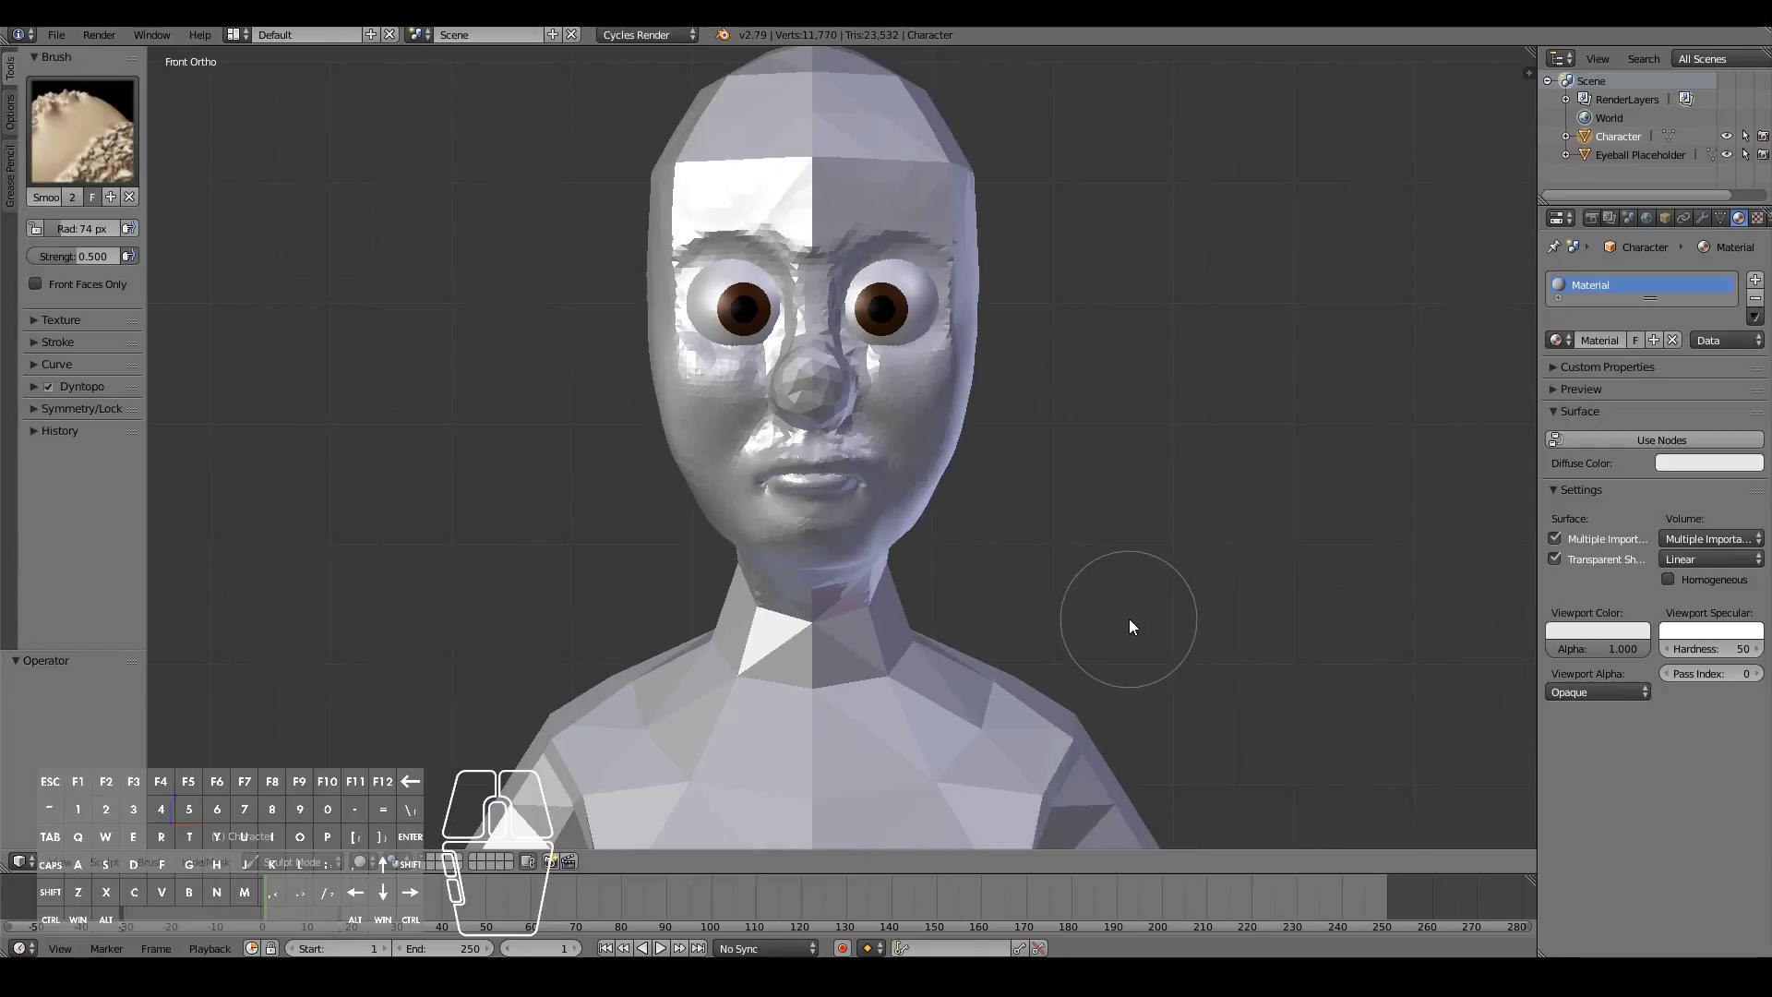
Smooth the nose area with the 74 px Smooth brush at strength 0.500, checking it from the side
mouse_move(1128, 618)
middle_down()
mouse_move(1016, 621)
mouse_move(1116, 595)
middle_up()
scroll(930, 491, up, 5)
scroll(926, 494, down, 3)
mouse_move(923, 490)
middle_down()
mouse_move(843, 489)
mouse_move(770, 545)
mouse_move(741, 505)
middle_up()
mouse_move(741, 505)
mouse_down()
mouse_move(663, 584)
mouse_move(805, 644)
mouse_up()
middle_drag(820, 533, 729, 549)
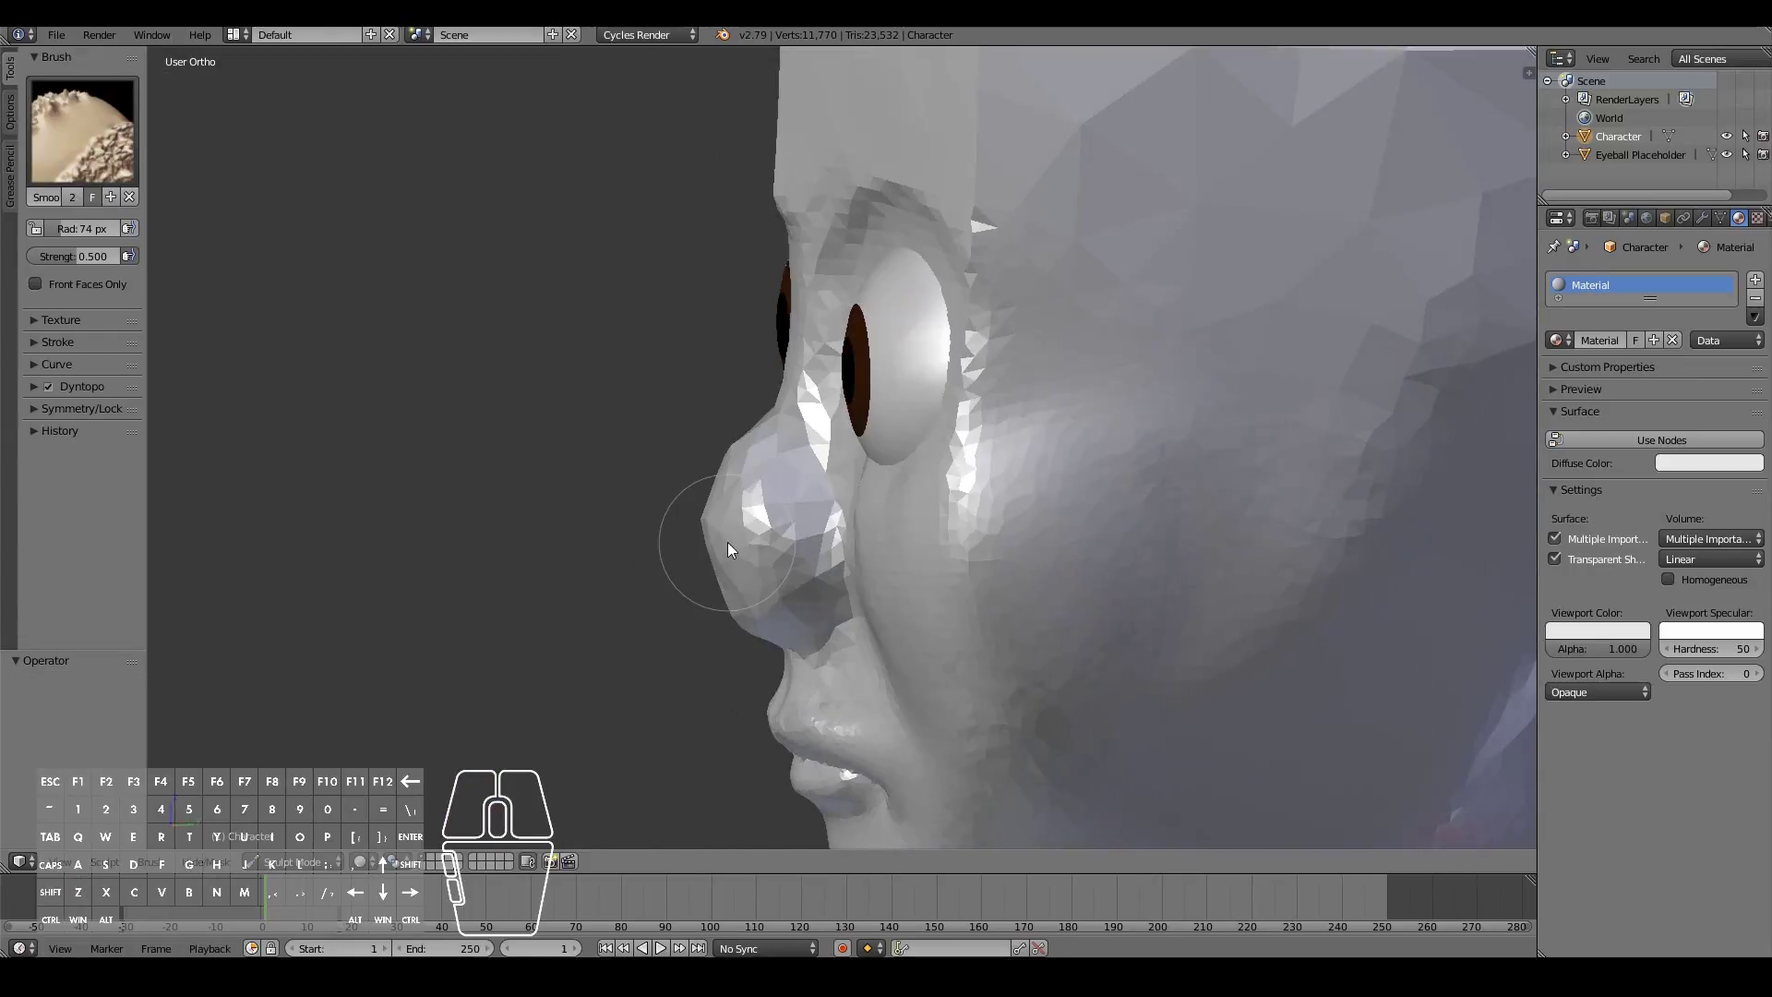
Pull the nose tip outward in profile with the Snake Hook brush, 131 px at strength 1.000, redoing the first stroke
key(KP_3)
click(83, 130)
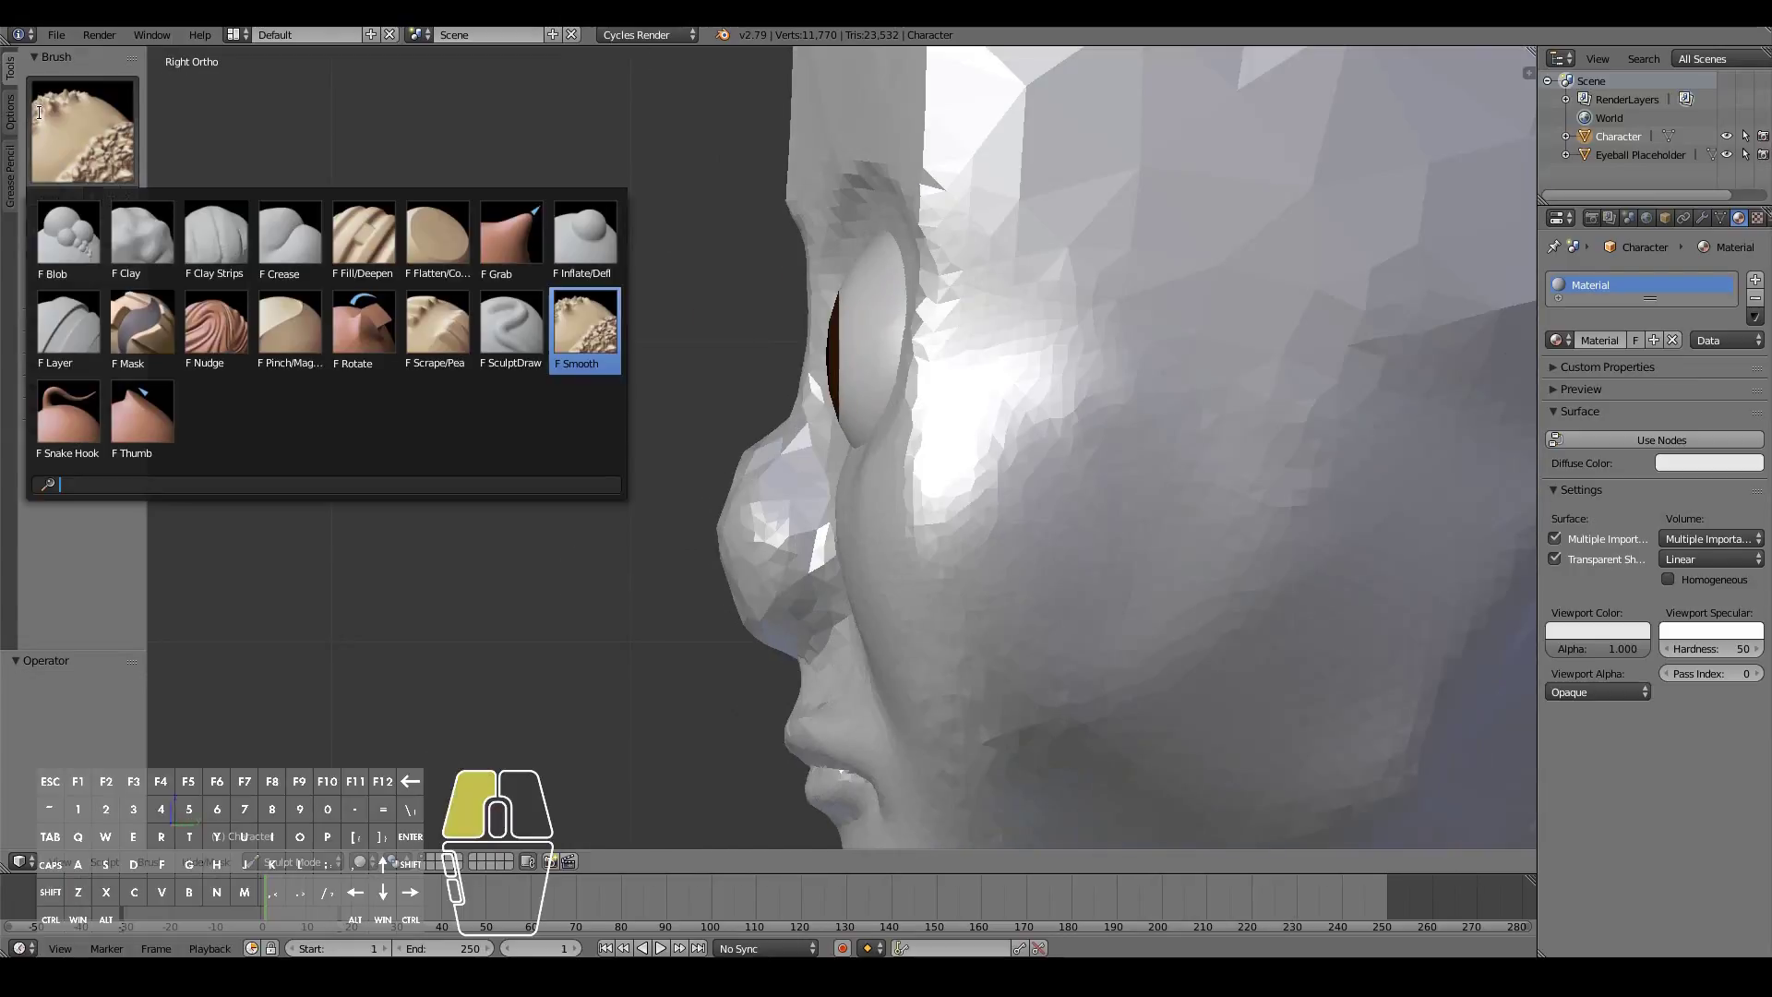
click(67, 420)
key(f)
click(573, 638)
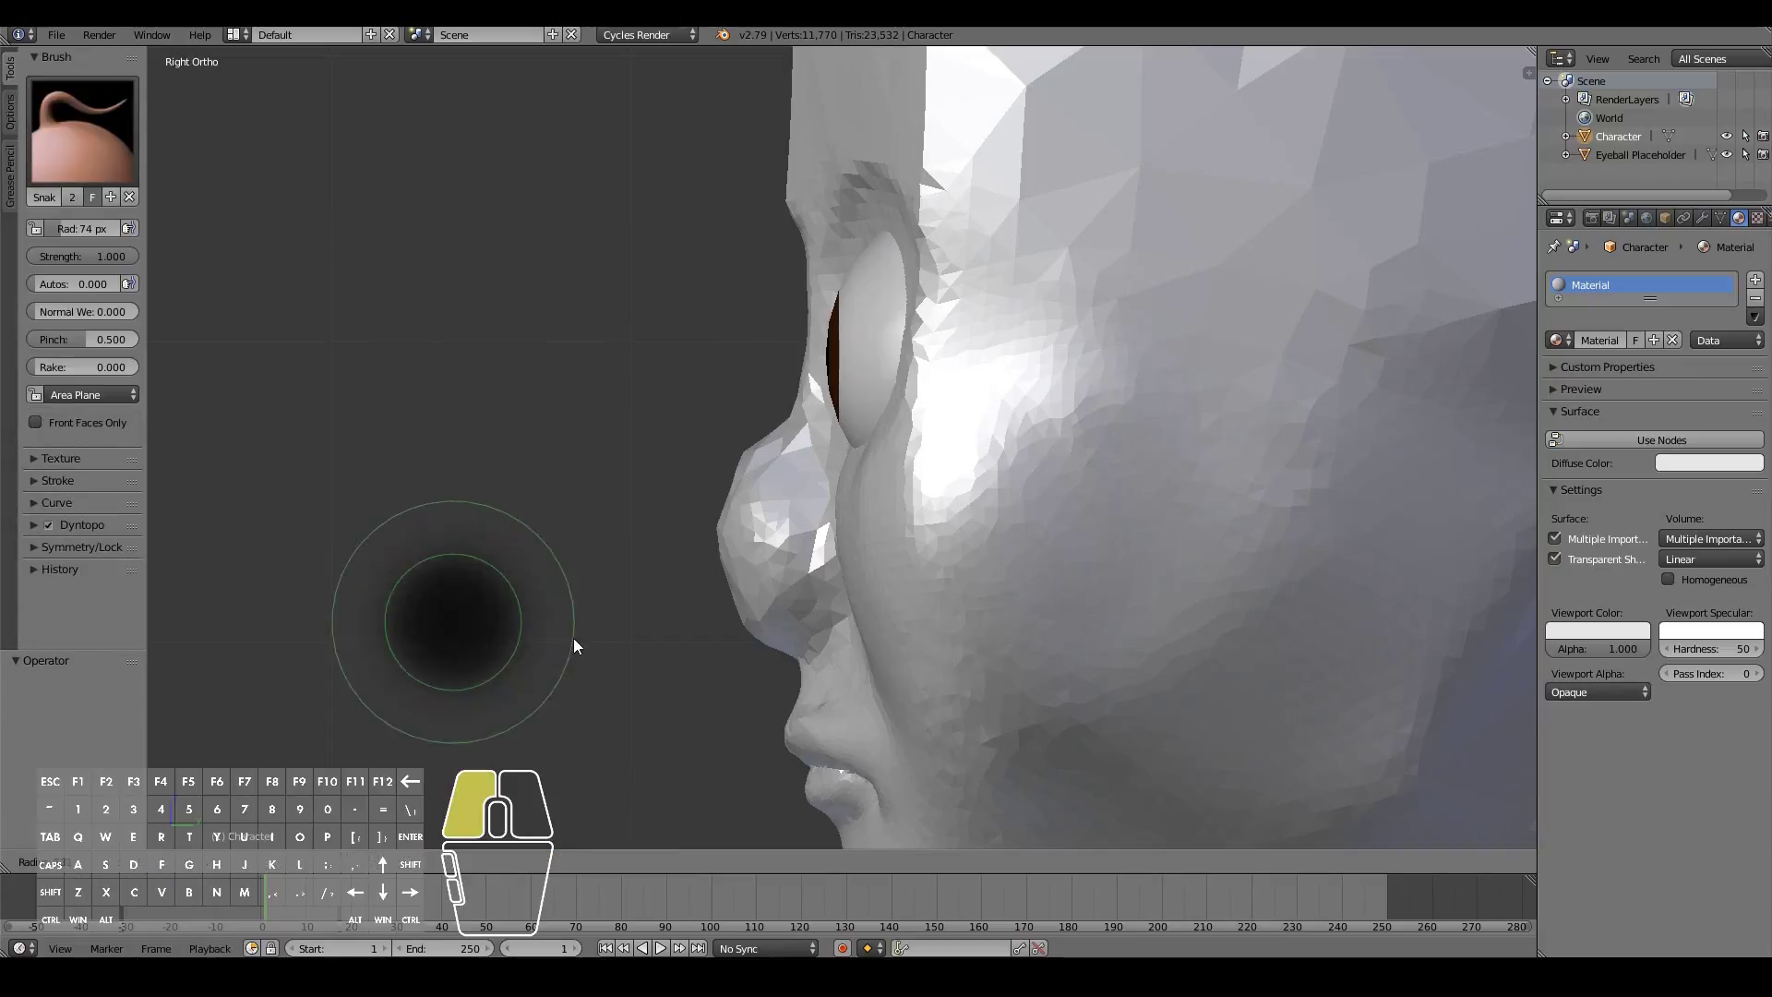
drag(700, 568, 711, 563)
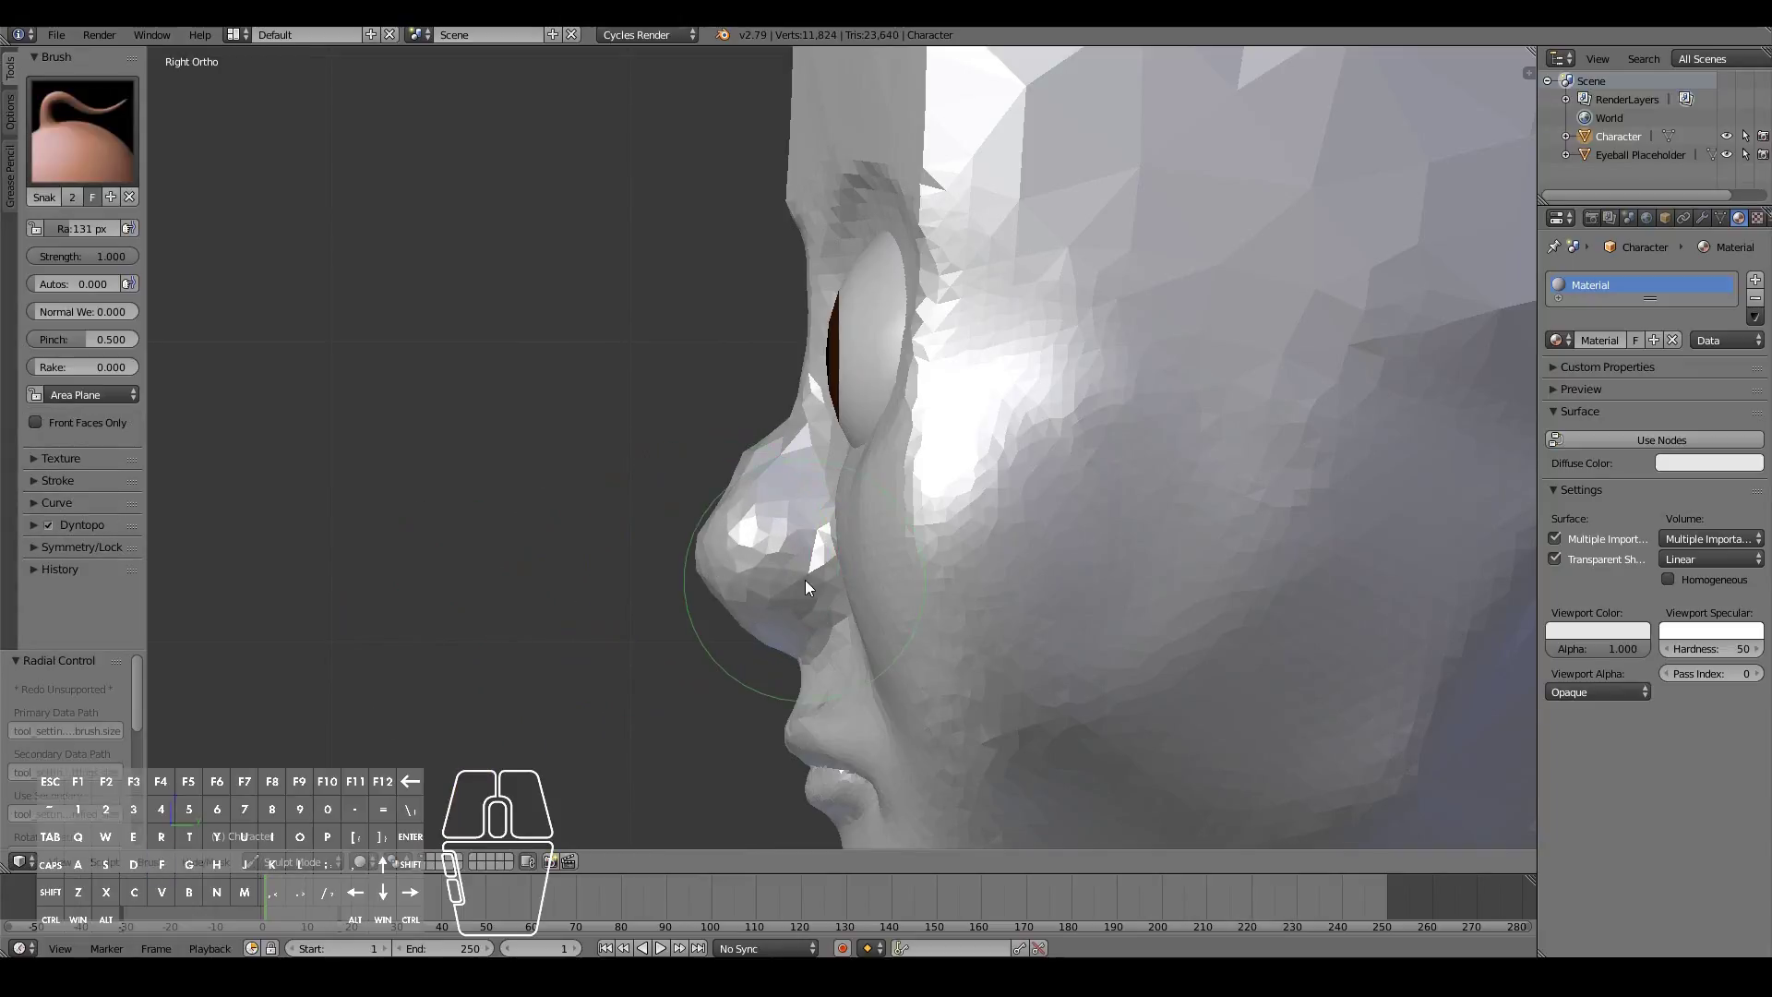
key(ctrl+z)
drag(770, 510, 770, 514)
mouse_move(771, 513)
mouse_down()
mouse_move(735, 552)
mouse_move(736, 533)
mouse_up()
scroll(772, 515, up, 2)
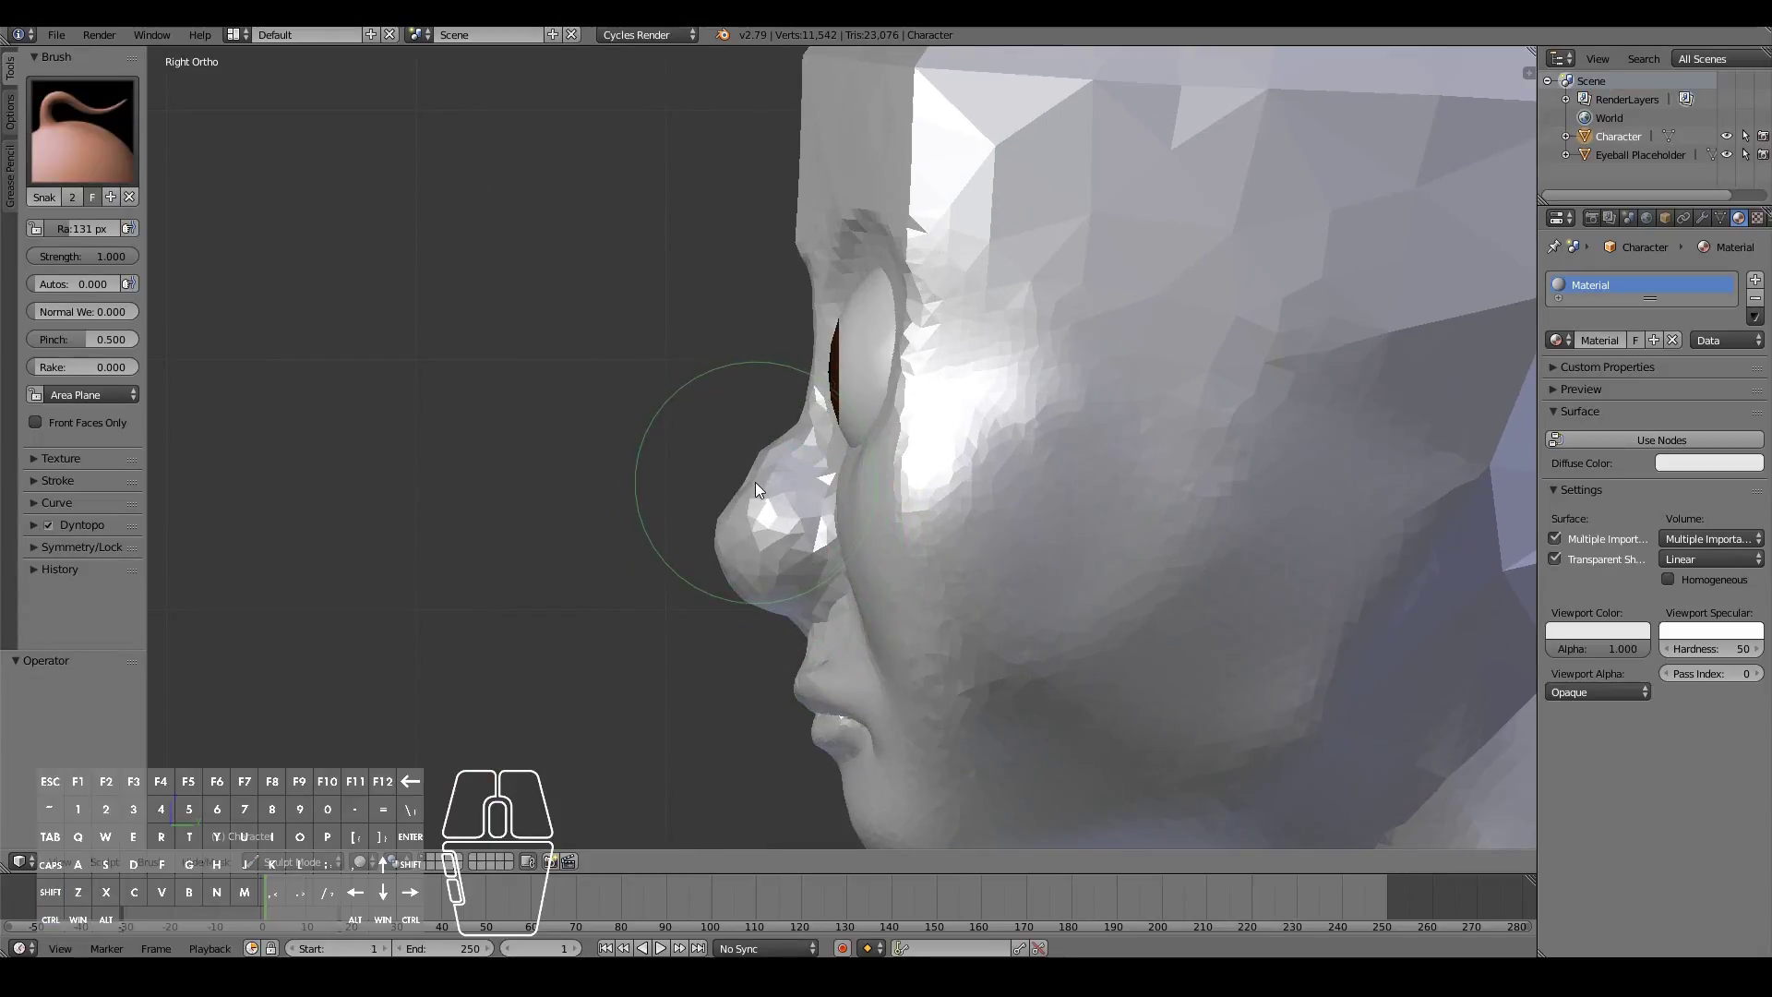
scroll(746, 544, down, 4)
scroll(744, 545, up, 5)
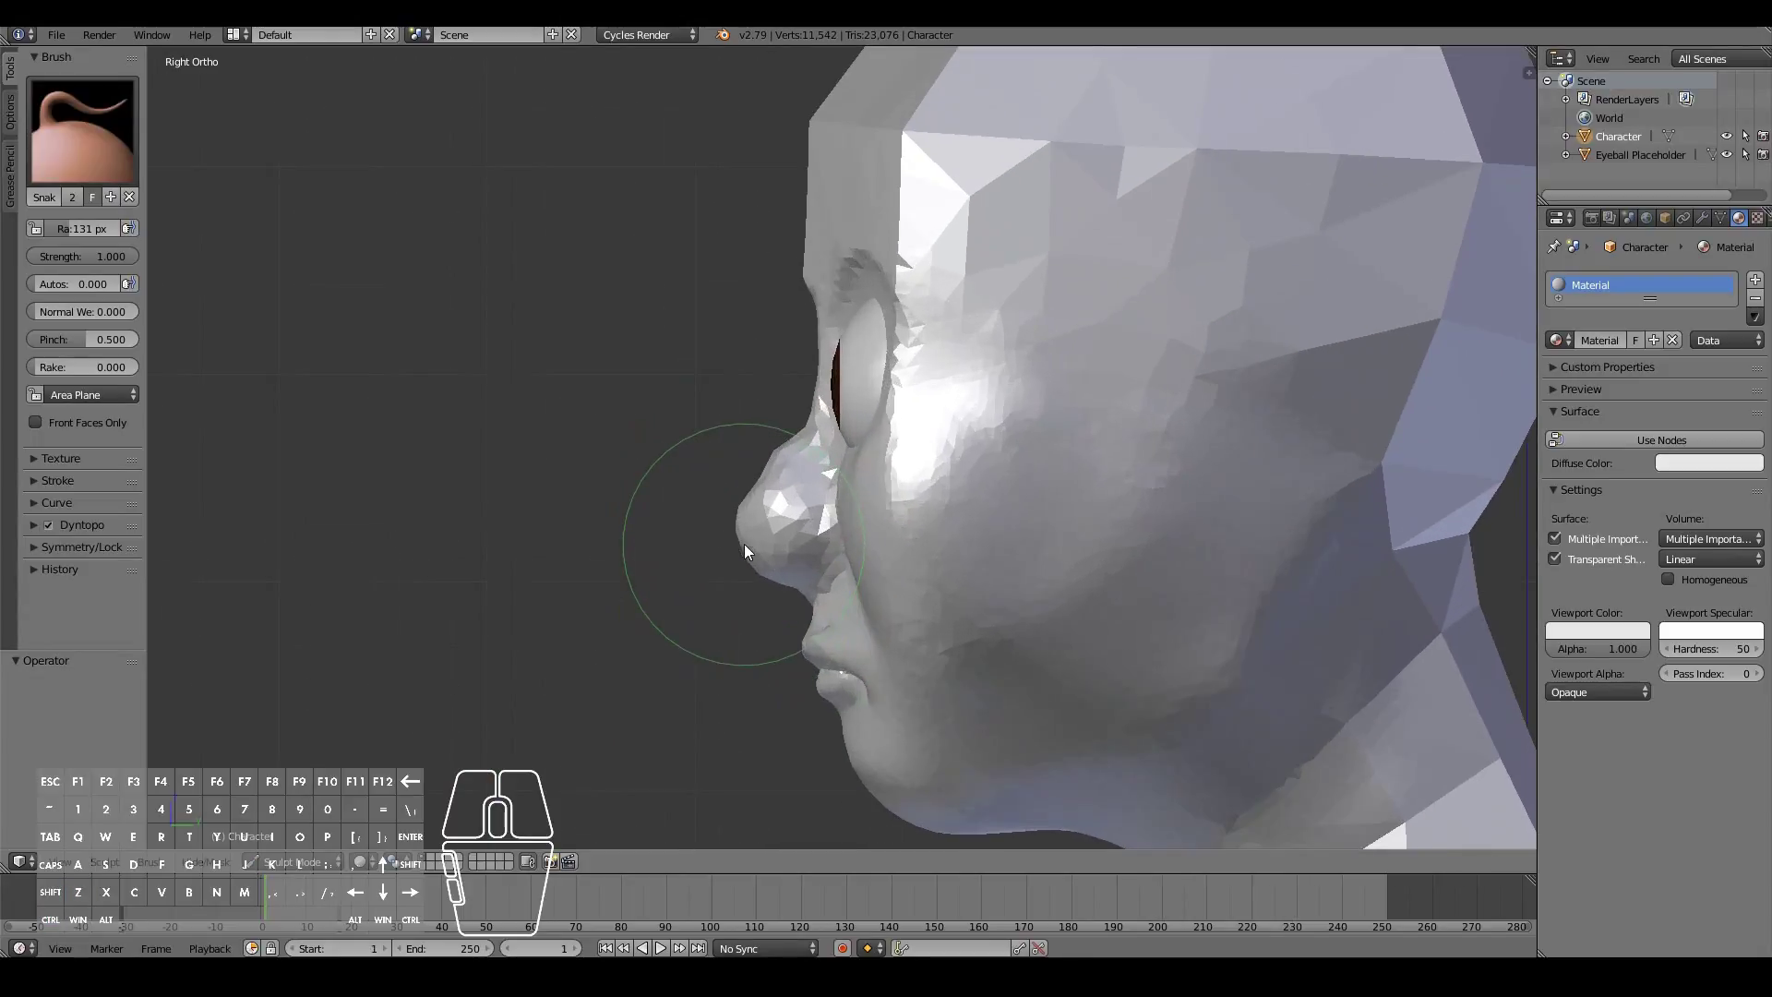
Smooth the bridge, tip and underside of the nose with the 131 px Smooth brush at strength 0.500
click(83, 129)
click(585, 313)
mouse_move(720, 516)
middle_down()
mouse_move(748, 535)
mouse_move(746, 473)
middle_up()
drag(748, 475, 729, 491)
drag(812, 574, 789, 577)
mouse_move(789, 577)
middle_down()
mouse_move(812, 547)
mouse_move(763, 574)
middle_up()
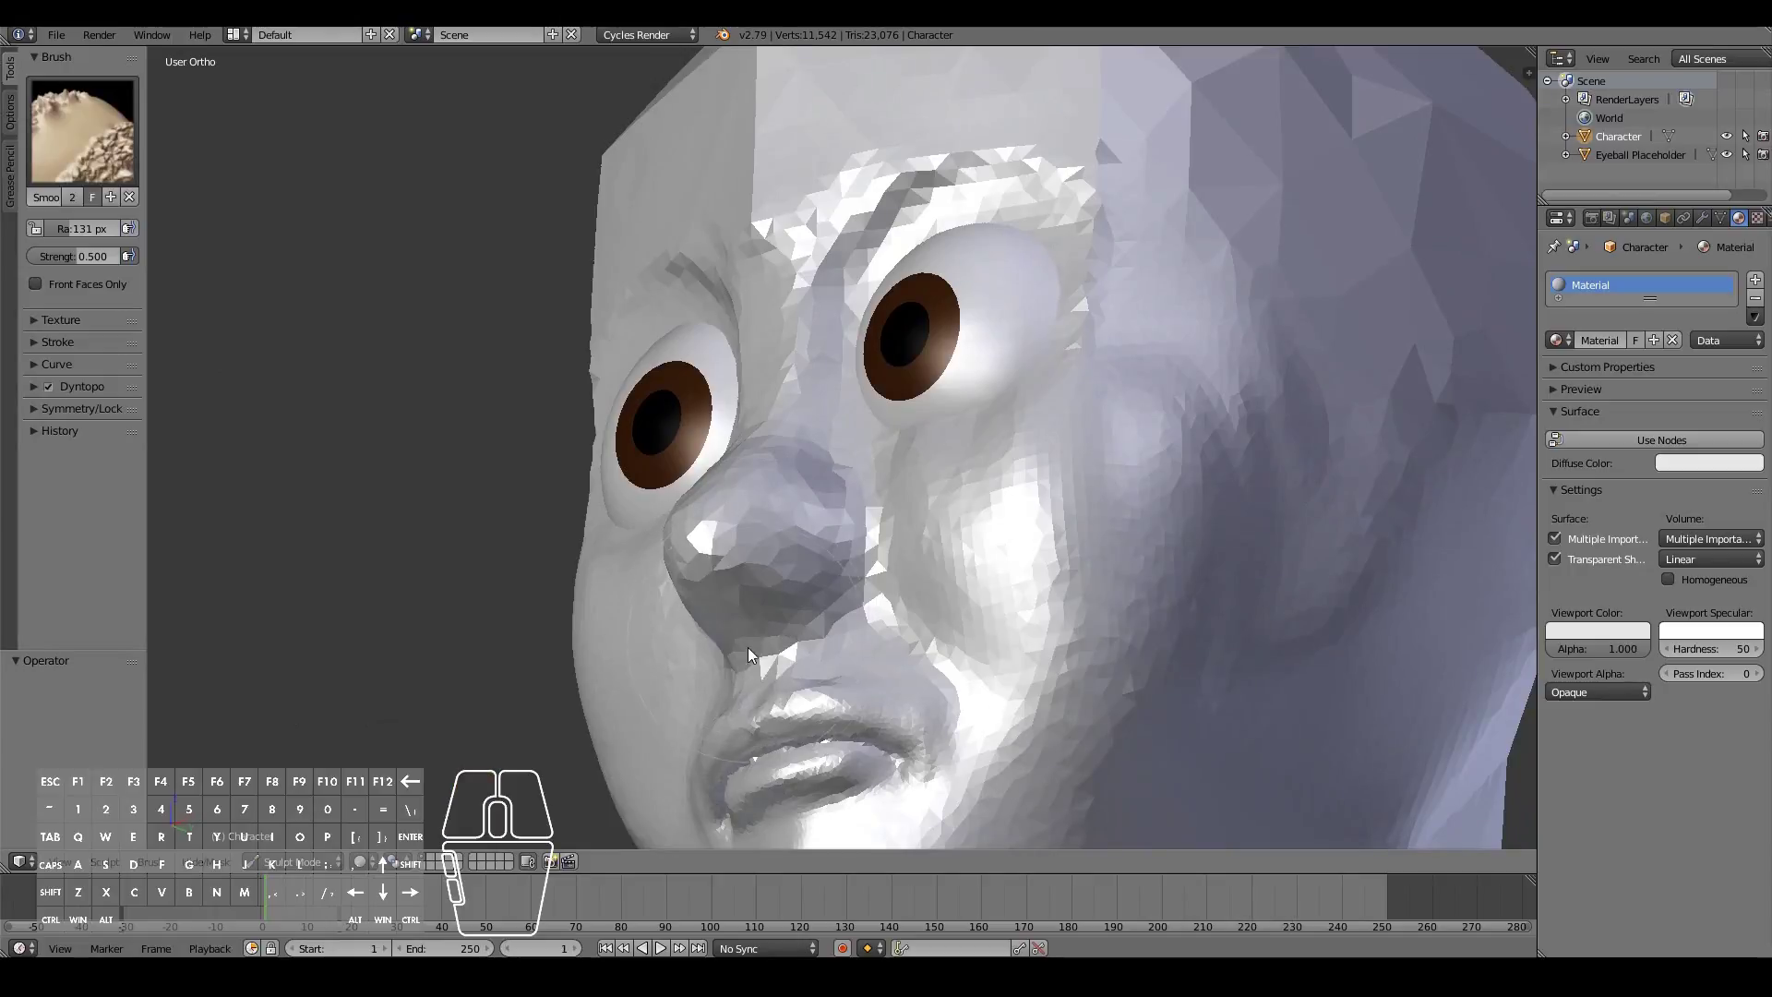
middle_drag(747, 646, 530, 655)
key(KP_1)
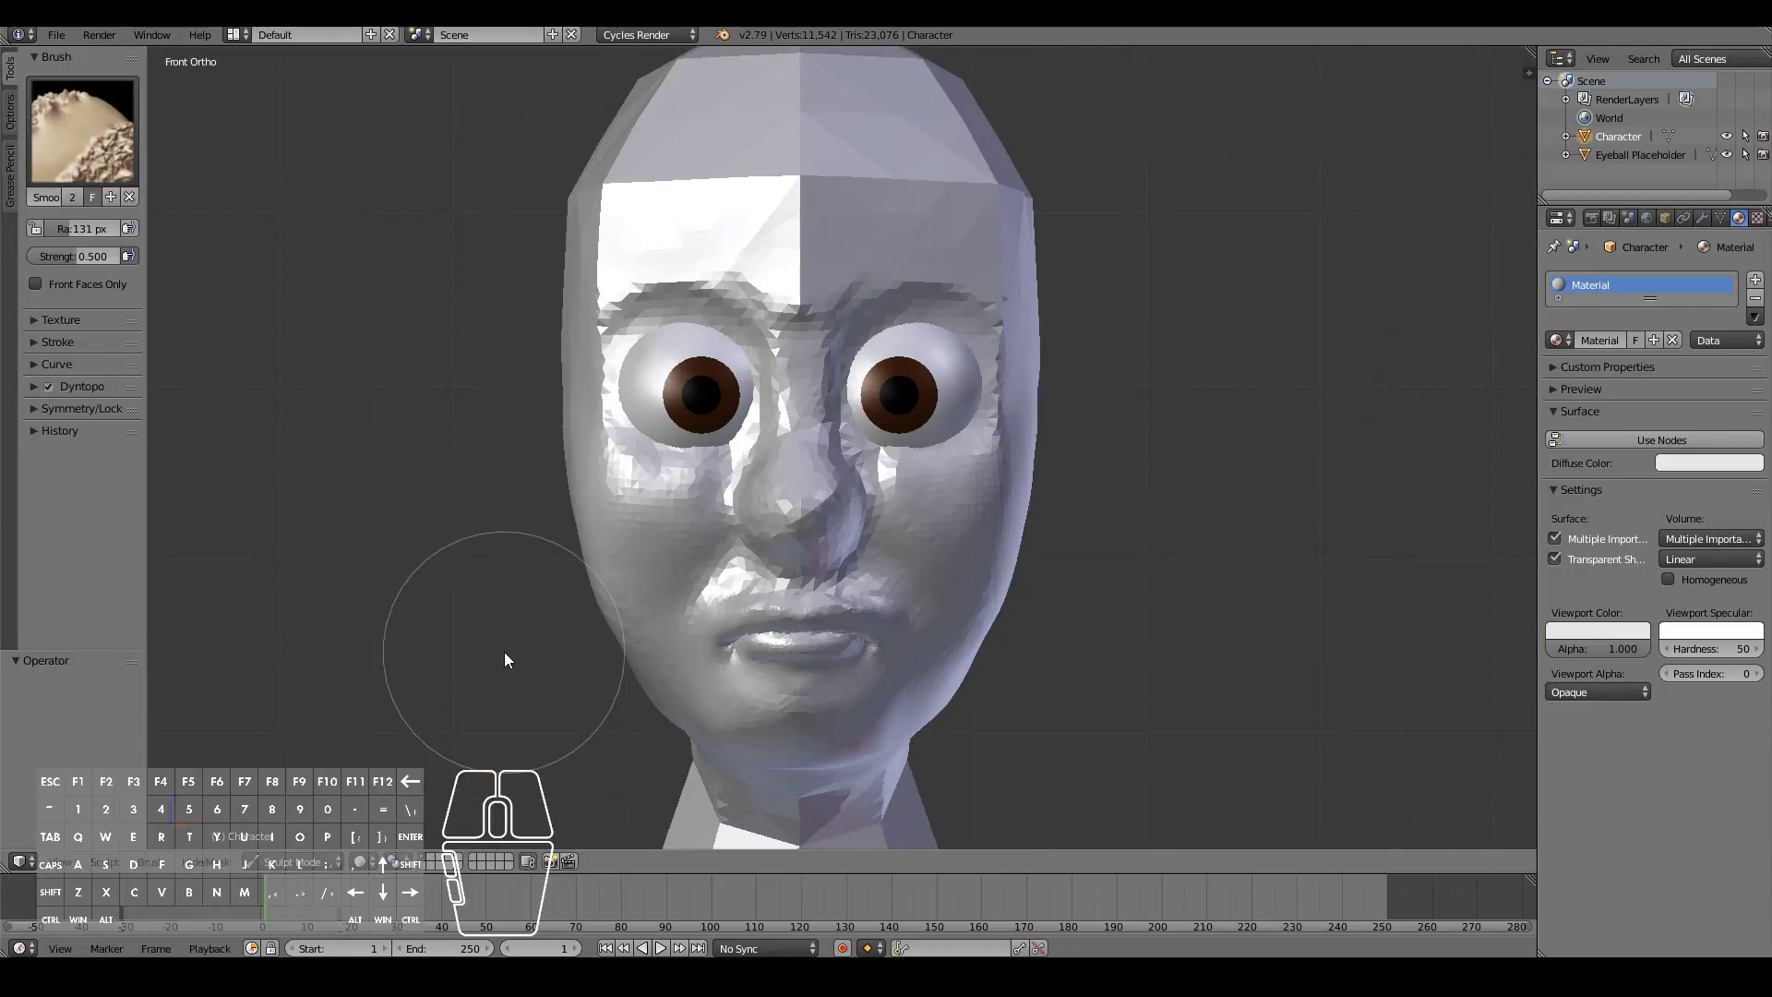
Lift the nose tip in the side view with the Grab brush, 131 px at strength 1.000
key(KP_3)
scroll(504, 651, up, 2)
scroll(511, 657, up, 1)
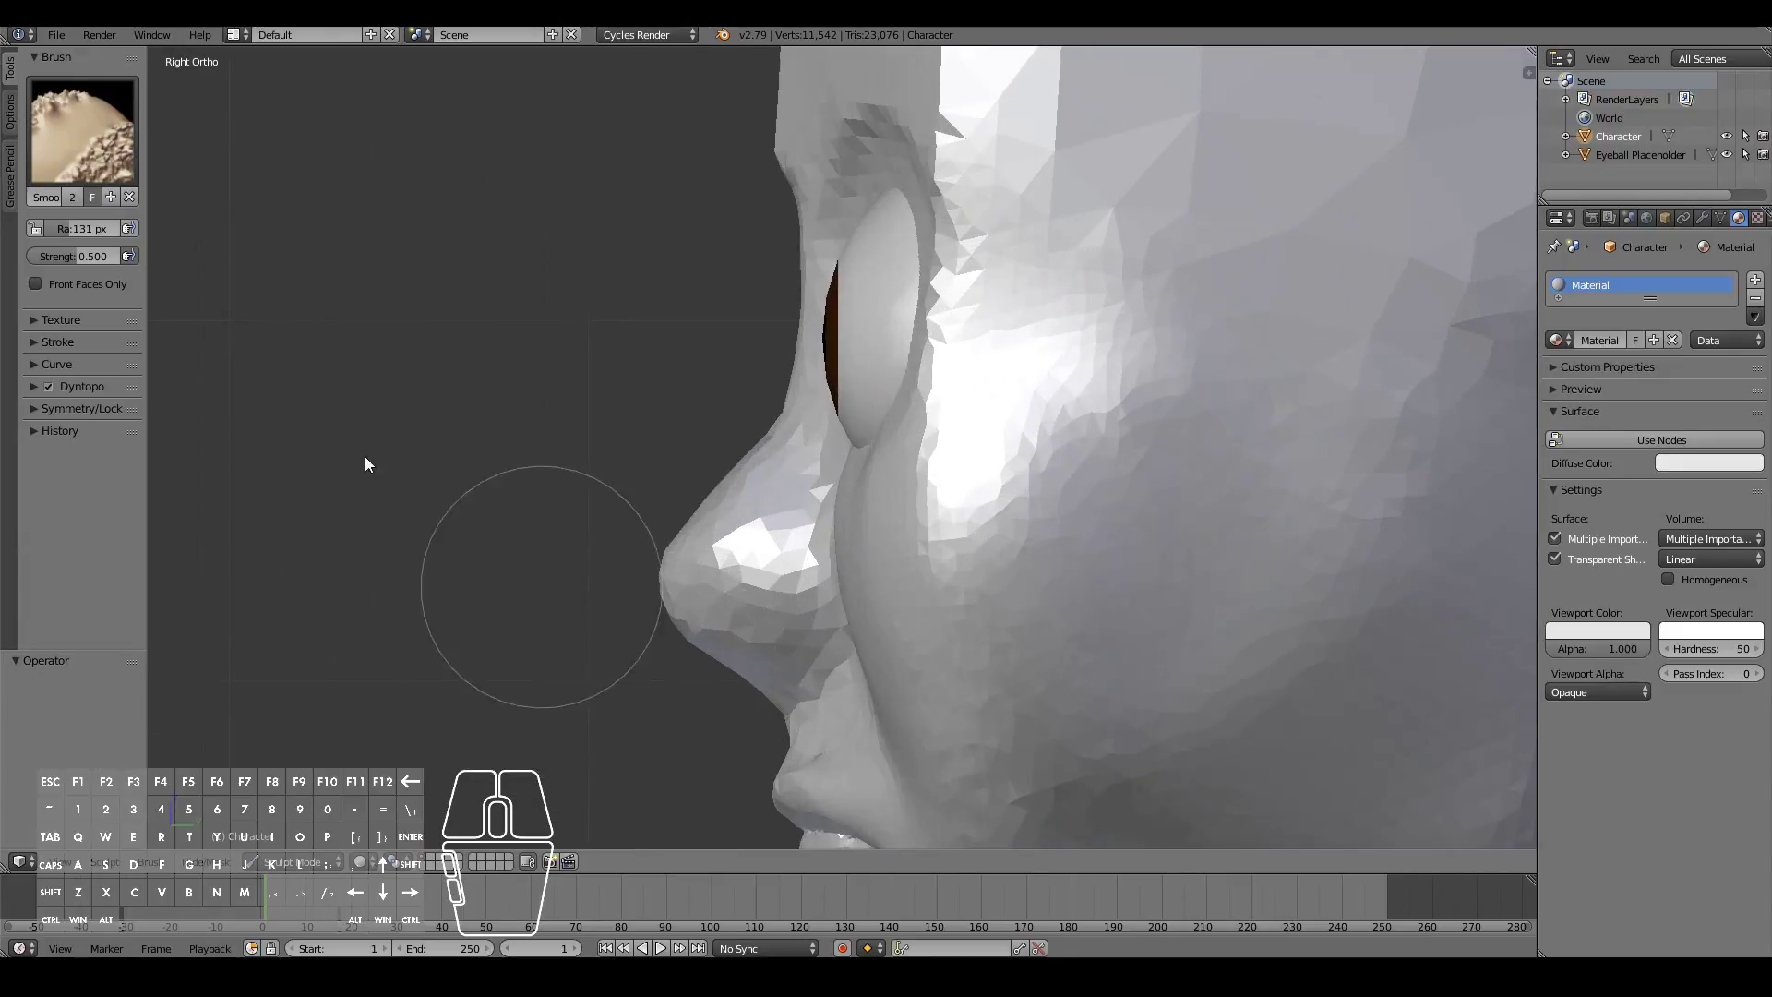
click(66, 153)
click(510, 232)
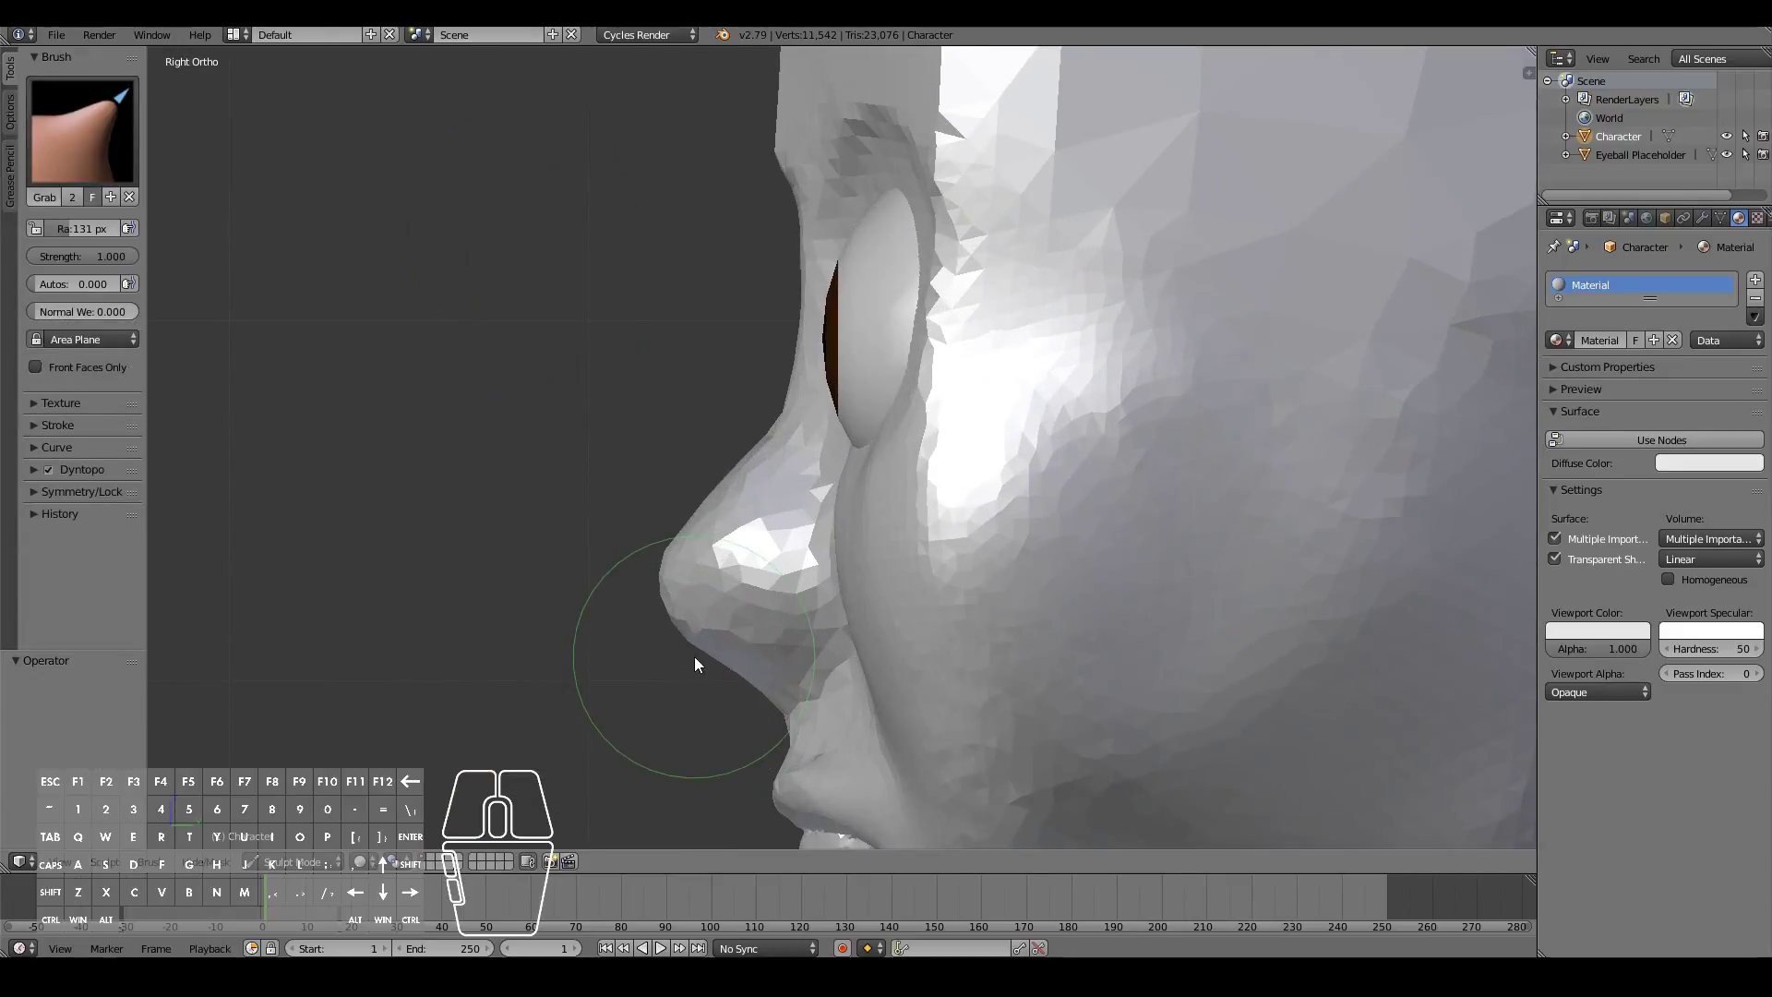
click(696, 661)
mouse_move(696, 662)
mouse_down()
mouse_move(715, 640)
mouse_move(702, 657)
mouse_move(661, 599)
mouse_move(673, 528)
mouse_up()
scroll(708, 510, down, 3)
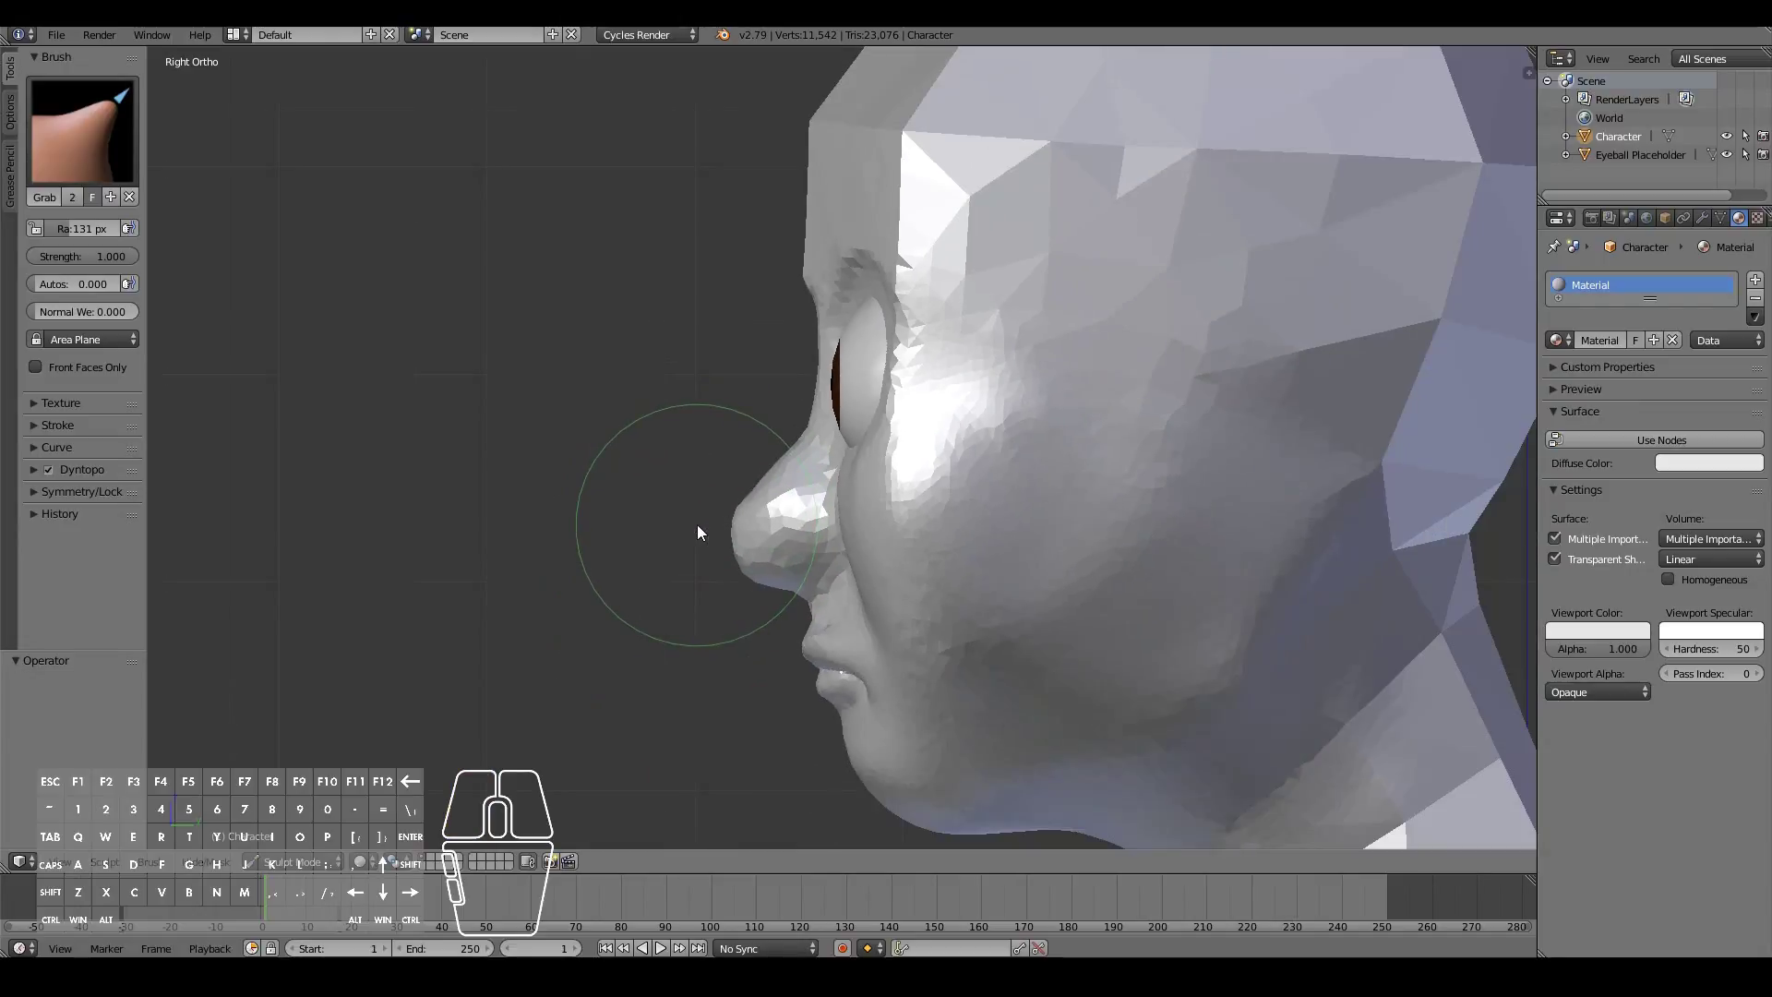
Pull the underside of the nose tip up and outward and adjust its front with the Grab brush, 131 px at strength 1.000
key(KP_1)
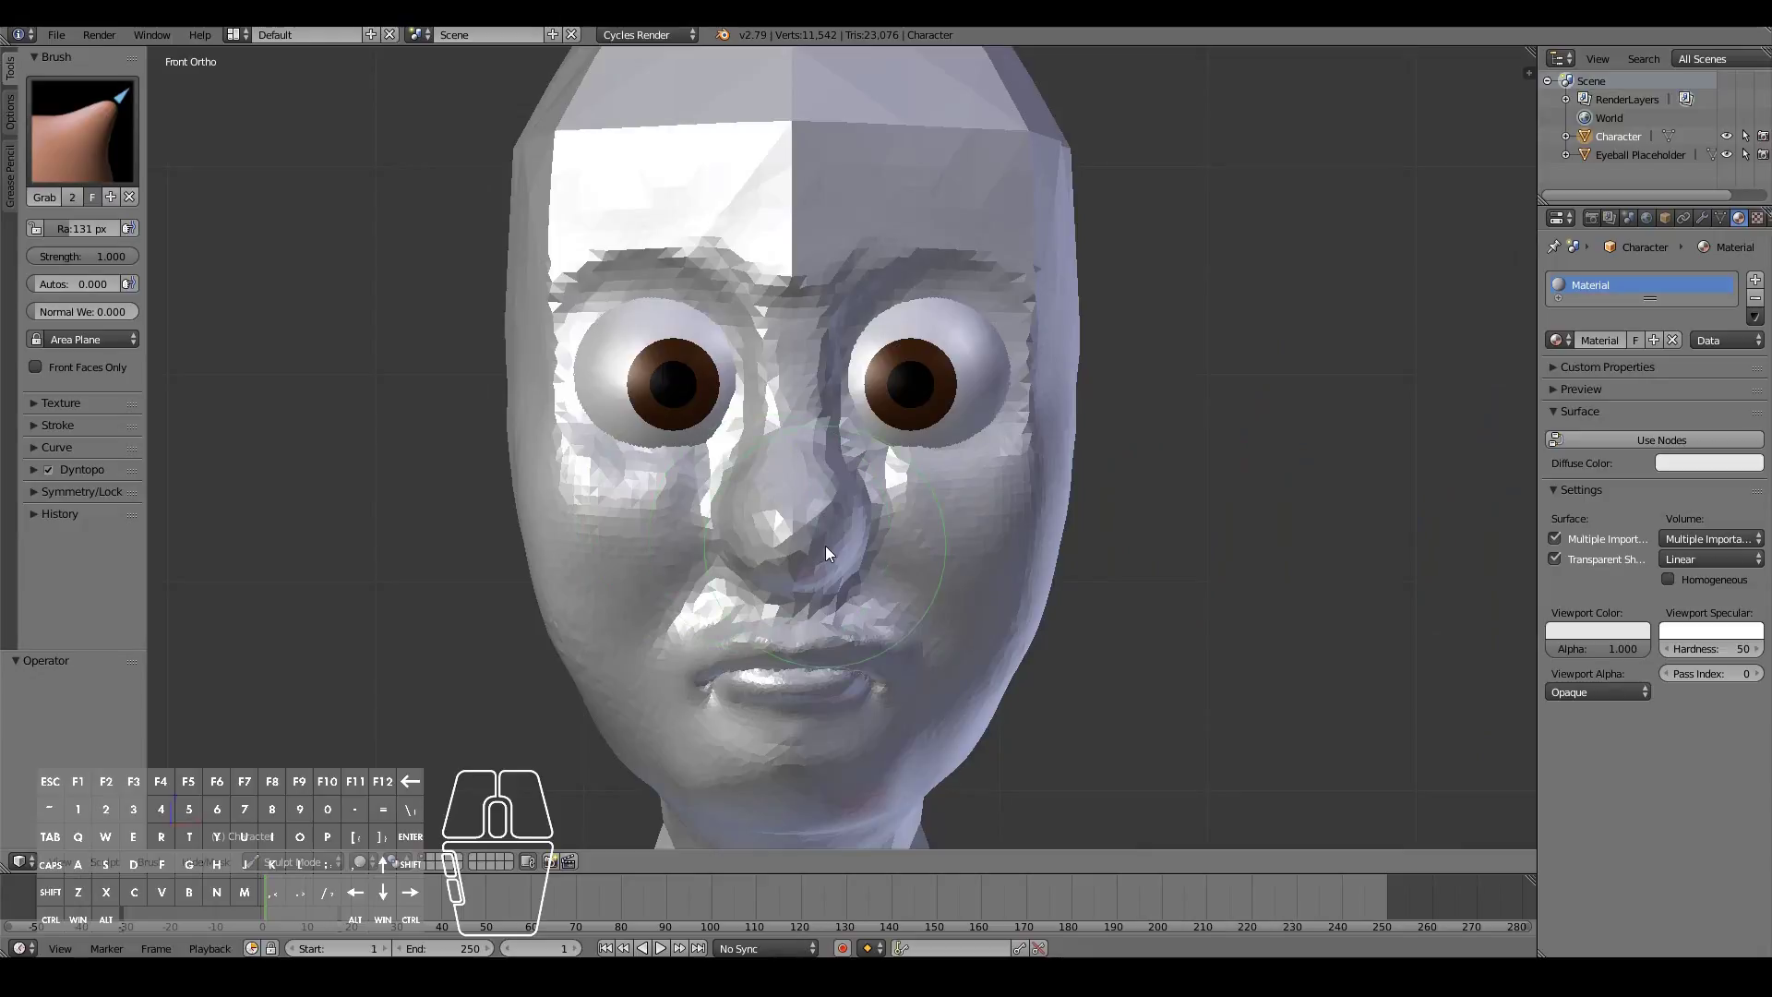
key(KP_3)
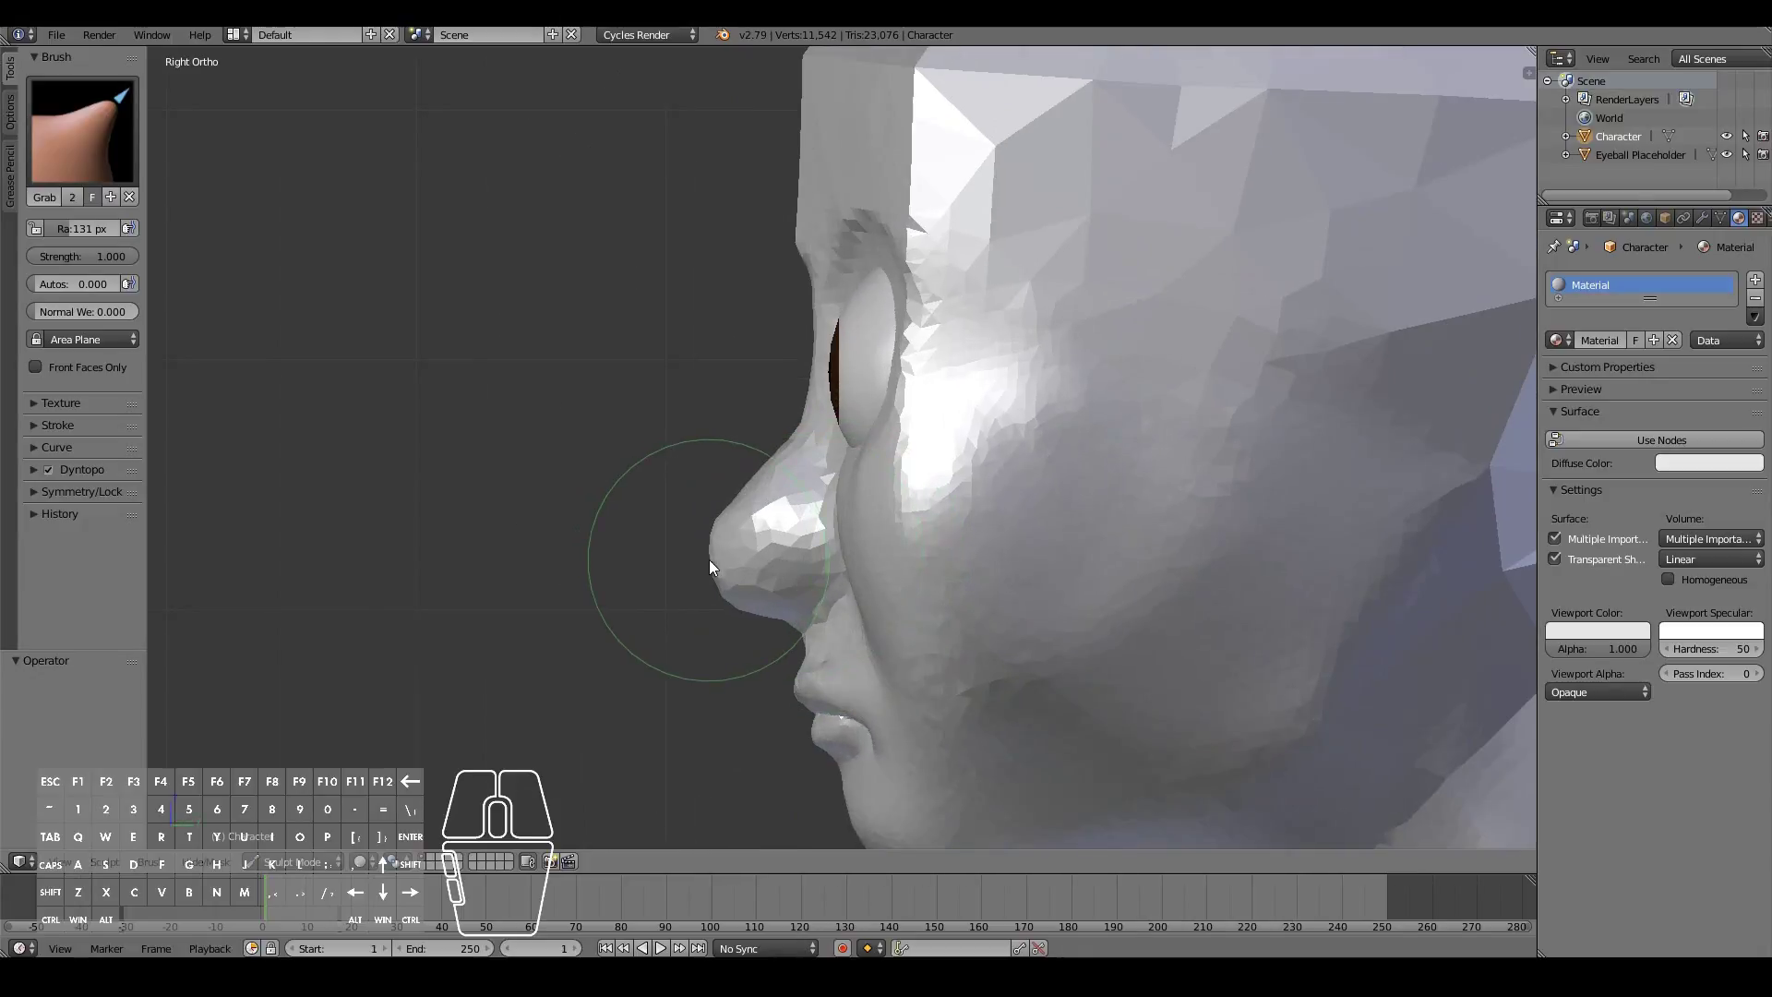
drag(751, 608, 718, 557)
middle_drag(718, 556, 901, 590)
drag(830, 523, 832, 539)
mouse_move(832, 539)
middle_down()
mouse_move(903, 556)
mouse_move(954, 539)
mouse_move(927, 463)
middle_up()
Carve hollows for both nostrils into the underside of the nose with the Blob brush subtracting, 70 px at strength 0.500
scroll(926, 471, up, 6)
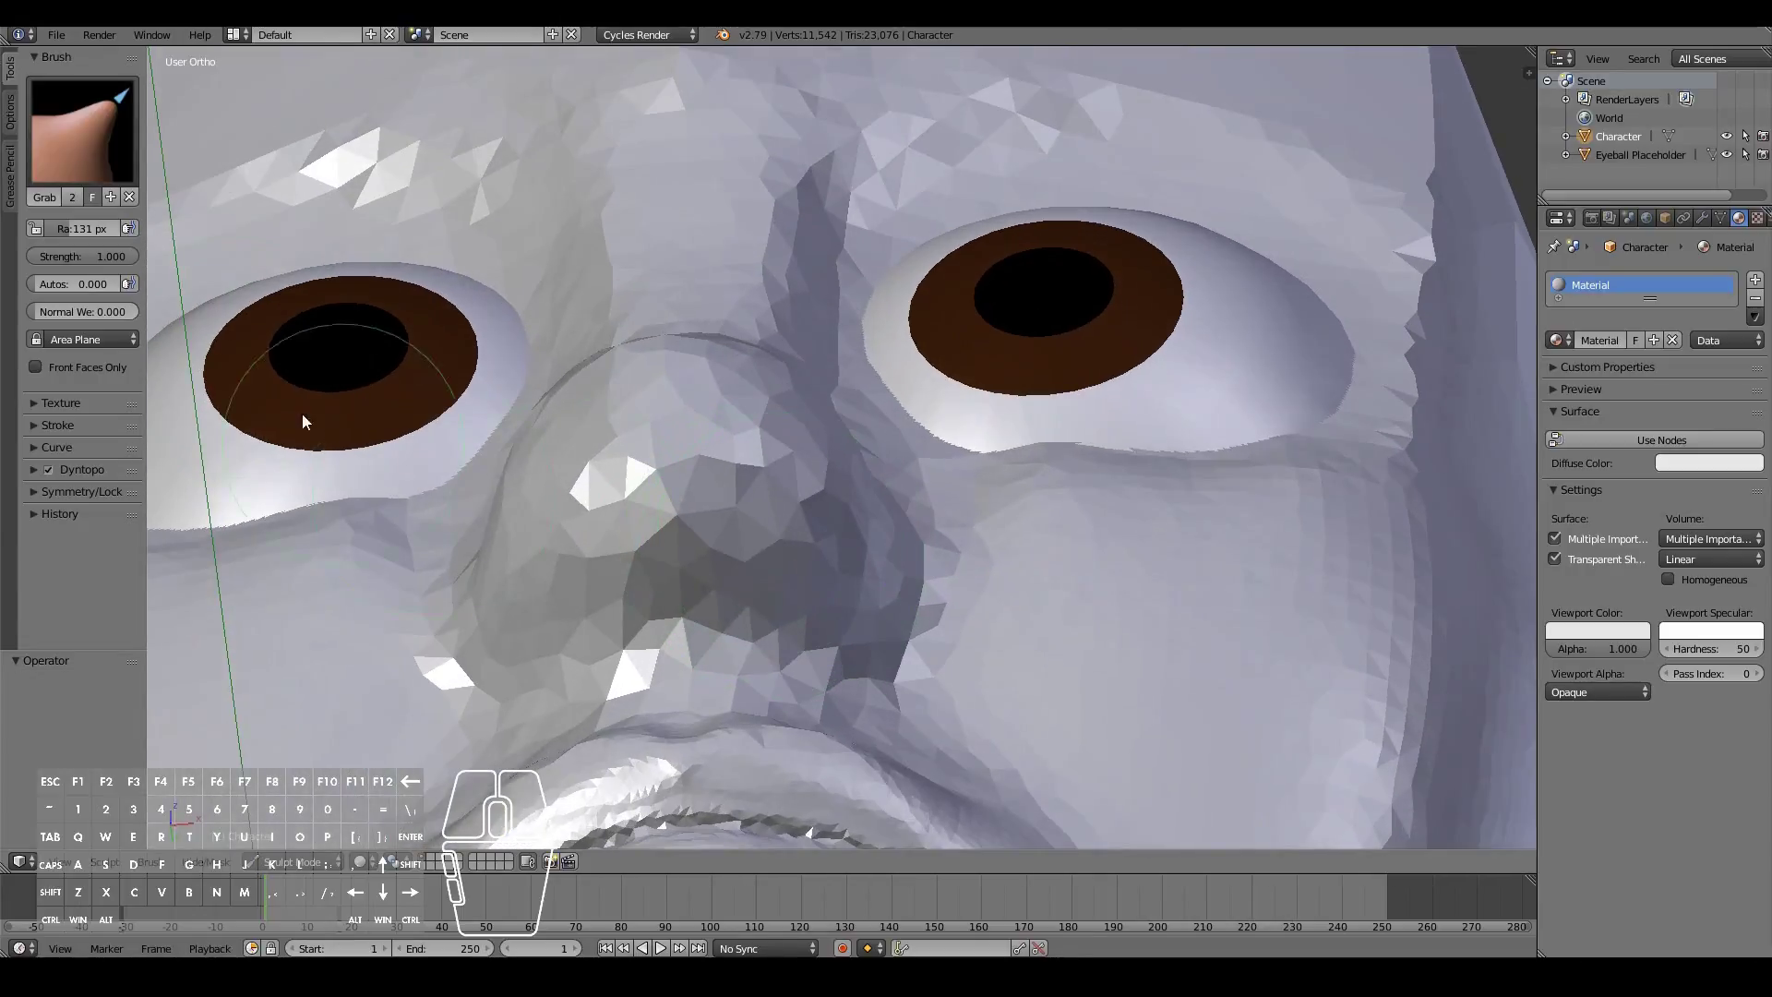
click(62, 132)
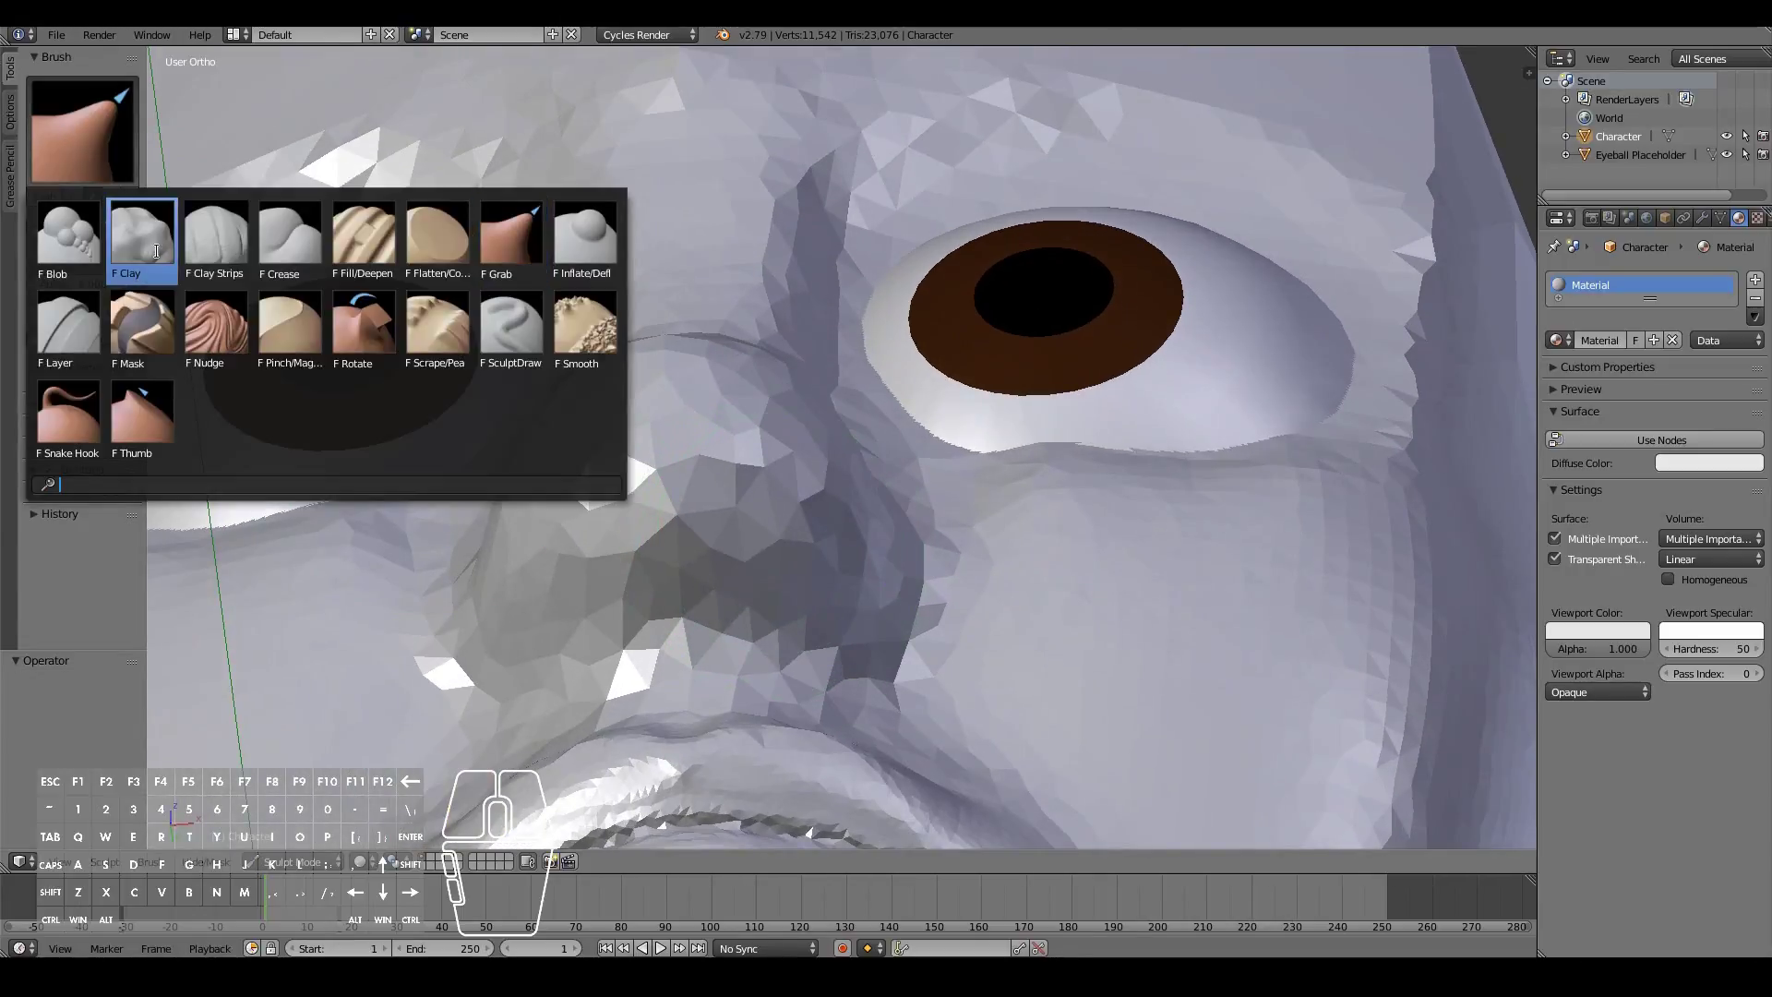
click(90, 244)
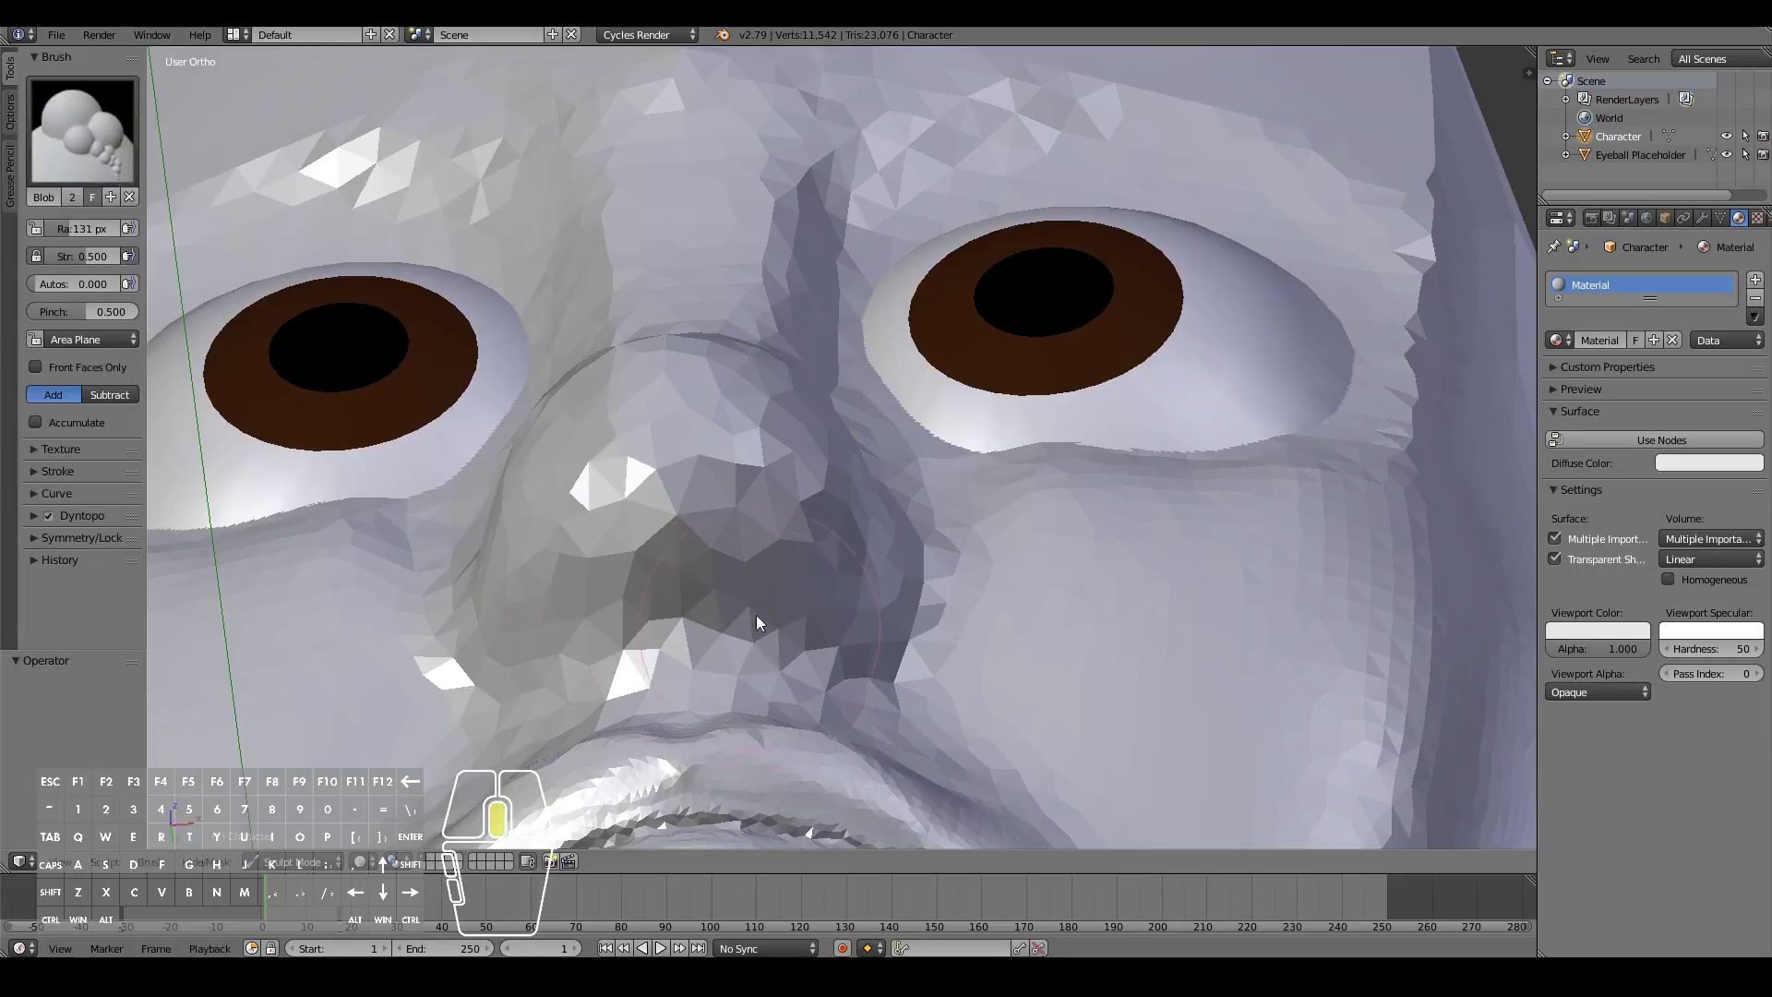
middle_drag(756, 614, 753, 589)
key(f)
mouse_move(806, 557)
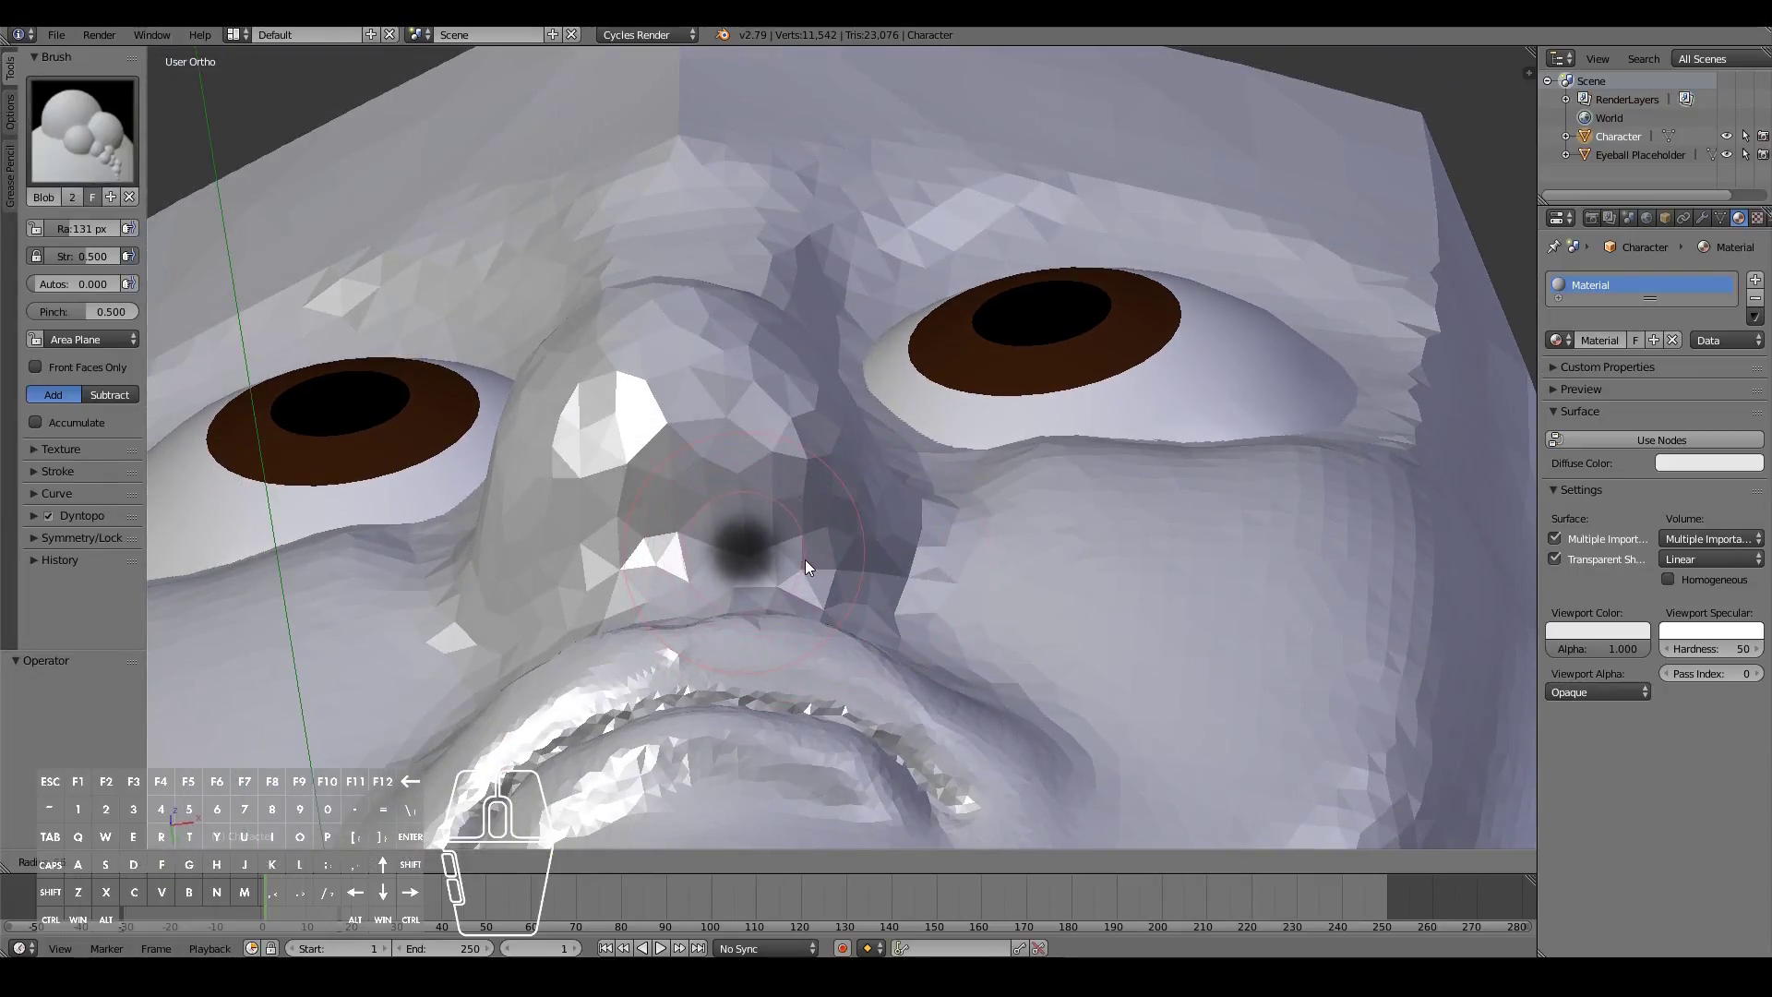
click(808, 561)
middle_drag(740, 499, 733, 473)
mouse_move(740, 451)
ctrl+mouse_down()
mouse_move(730, 420)
mouse_move(725, 461)
mouse_move(748, 484)
mouse_move(729, 412)
mouse_move(764, 526)
mouse_move(768, 508)
mouse_move(761, 592)
ctrl+mouse_up()
middle_drag(761, 598, 739, 640)
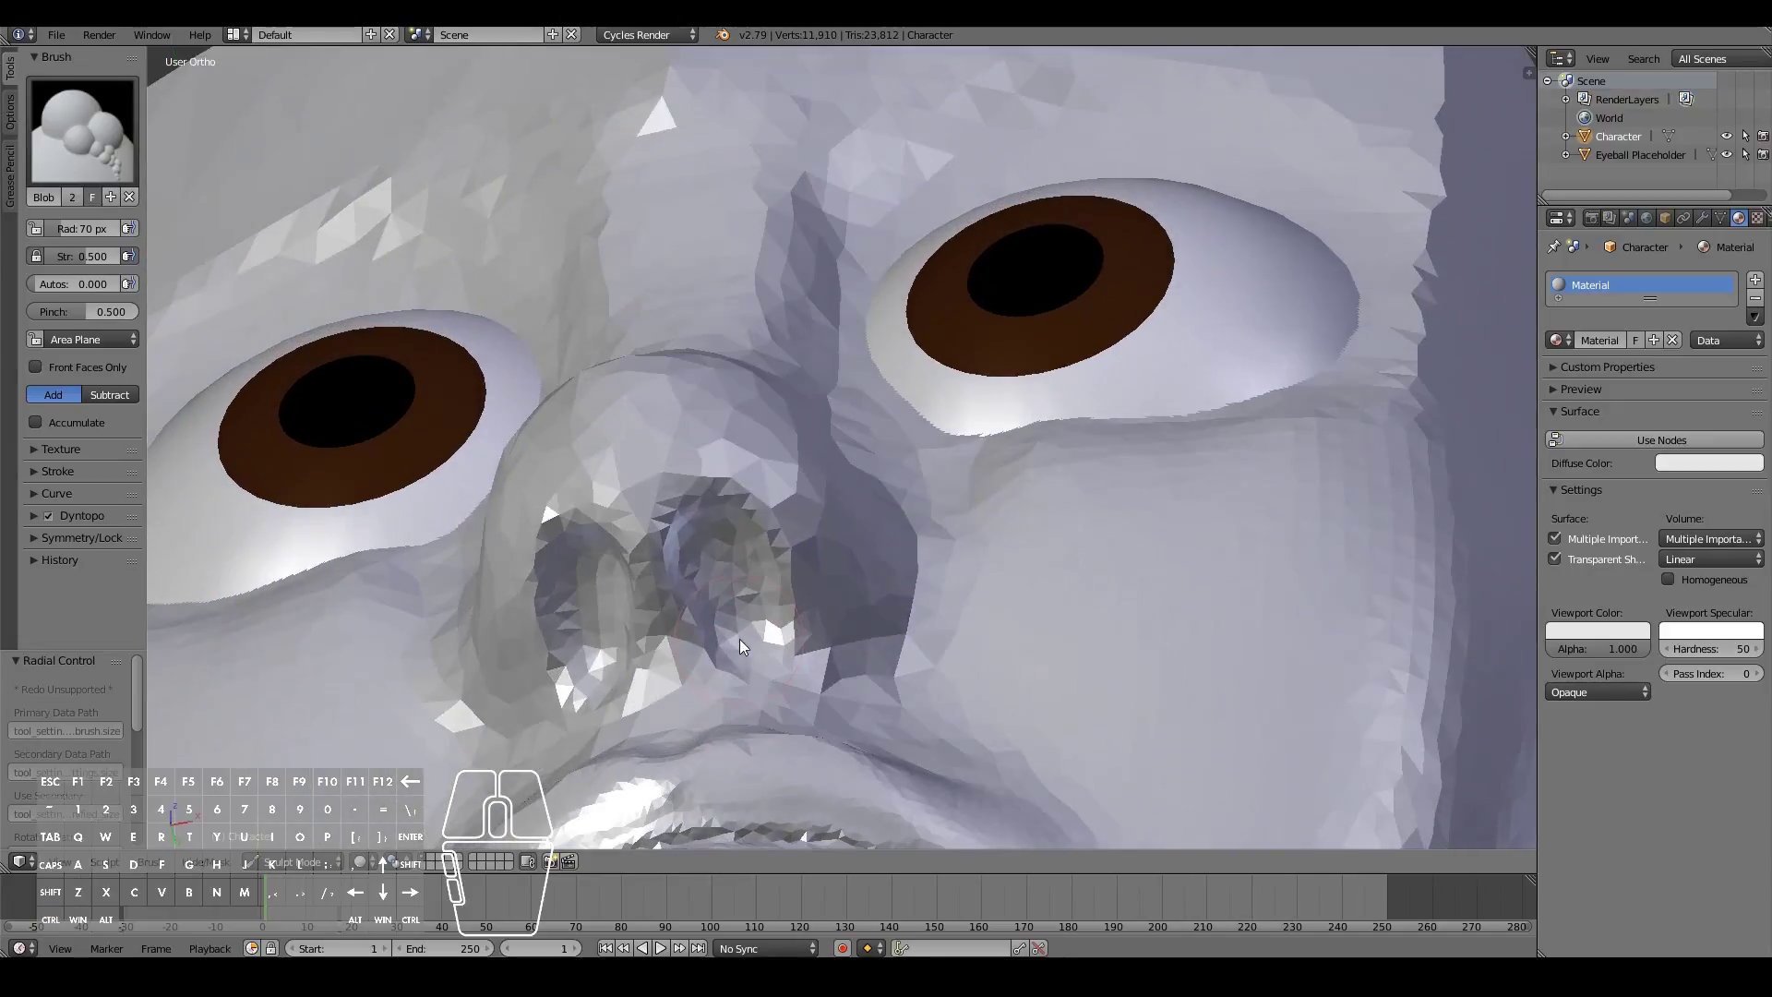
Deepen and widen the nostril cavities with the subtracting 70 px Blob brush, then check the nose from the front
mouse_move(727, 583)
ctrl+mouse_down()
mouse_move(762, 622)
mouse_move(764, 594)
mouse_move(771, 609)
mouse_move(761, 655)
mouse_move(732, 538)
mouse_move(741, 555)
mouse_move(745, 511)
mouse_move(816, 586)
mouse_move(754, 521)
mouse_move(727, 546)
mouse_move(754, 571)
mouse_move(739, 546)
mouse_move(753, 623)
mouse_move(739, 552)
ctrl+mouse_up()
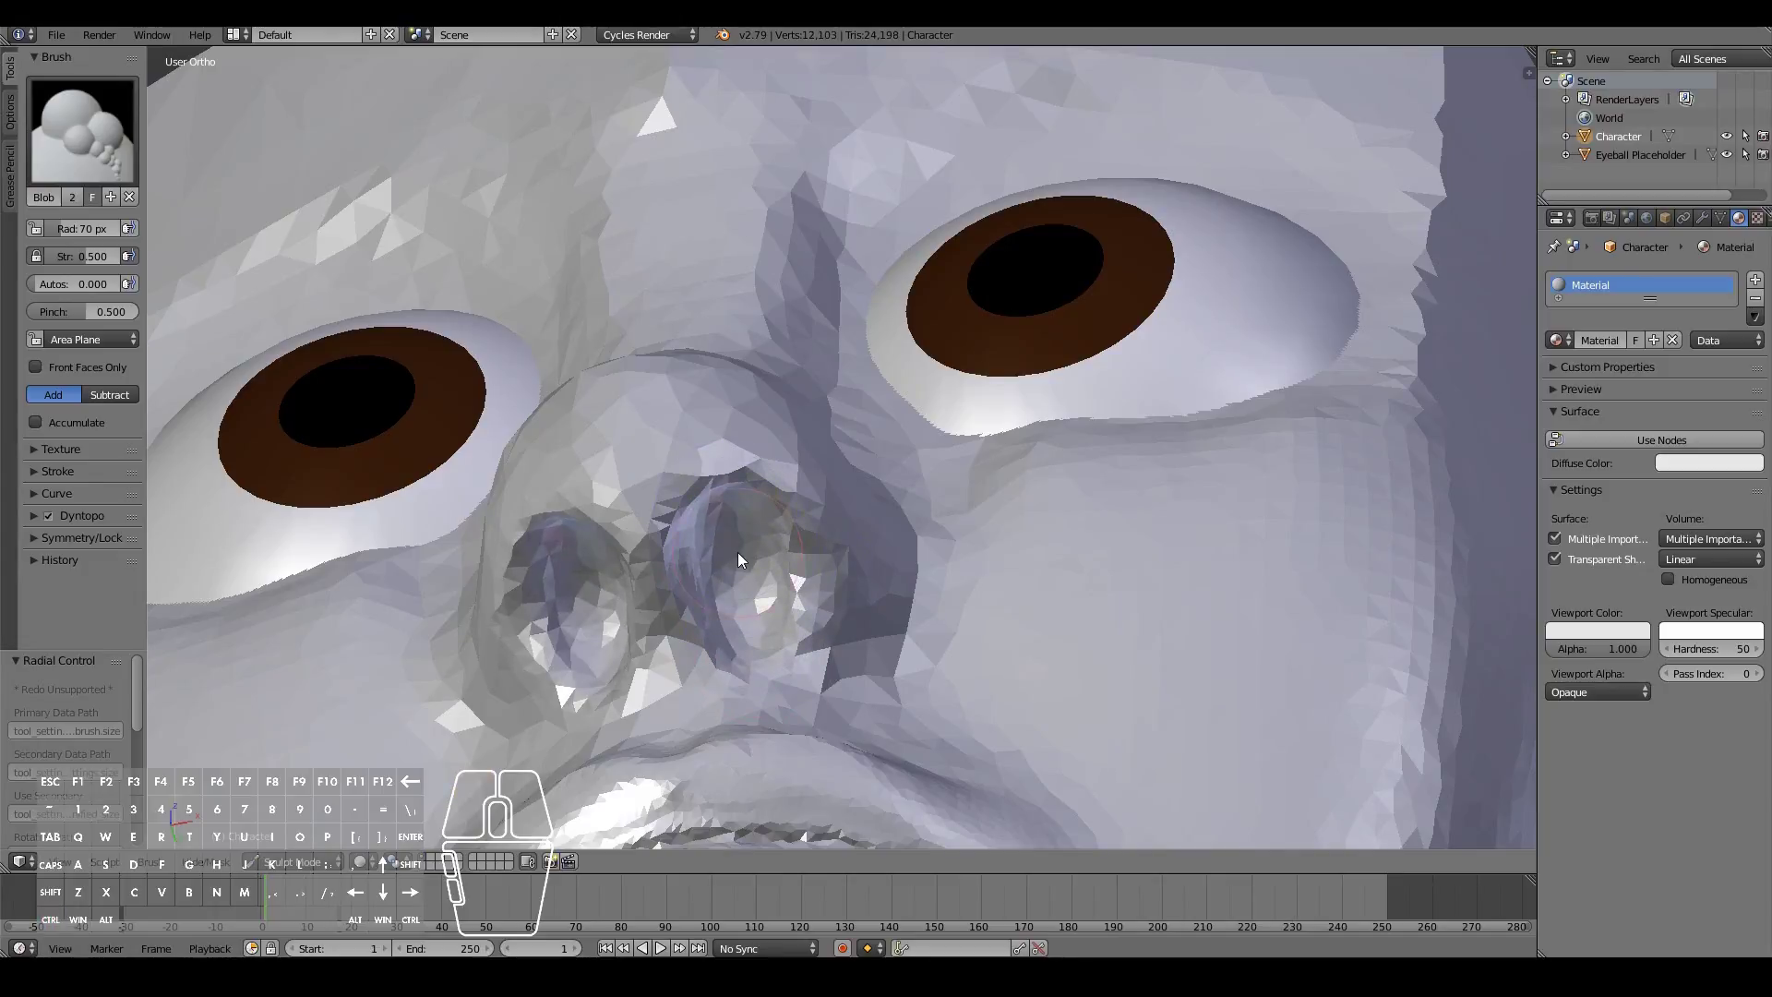
middle_drag(738, 552, 727, 500)
mouse_move(727, 500)
ctrl+mouse_down()
mouse_move(729, 467)
mouse_move(720, 481)
ctrl+mouse_up()
mouse_move(720, 482)
middle_down()
mouse_move(688, 542)
mouse_move(616, 605)
middle_up()
key(KP_1)
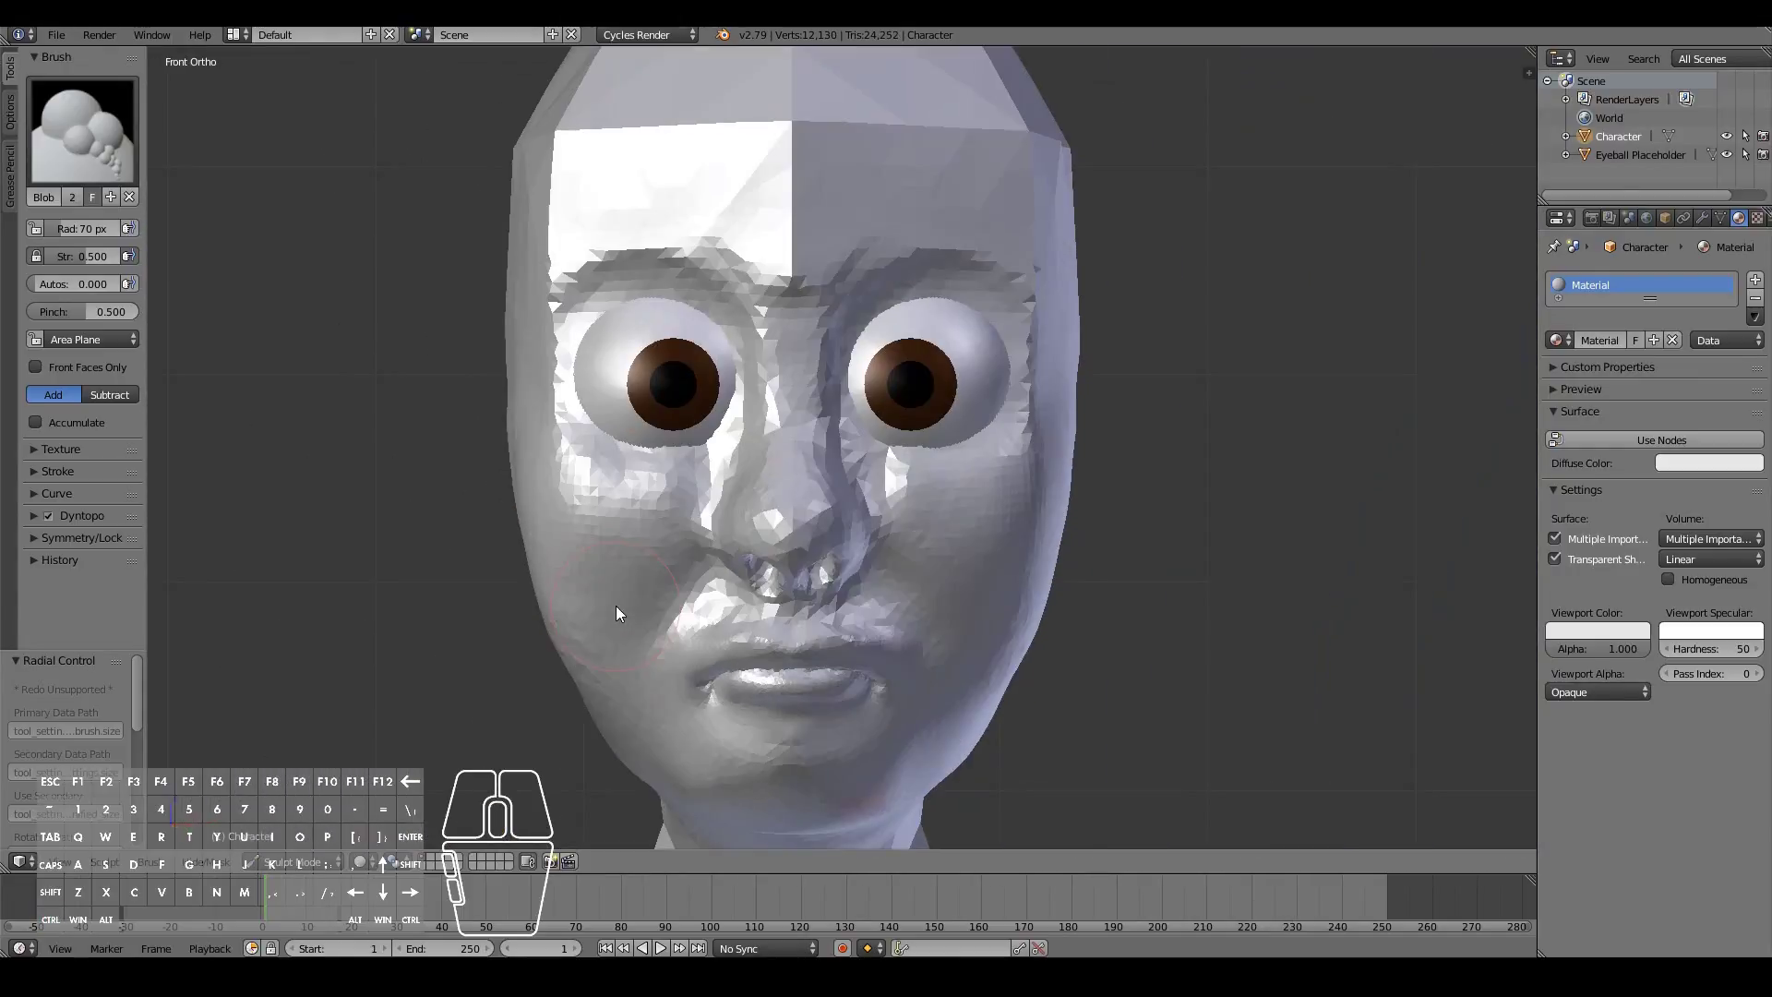
middle_drag(811, 491, 523, 703)
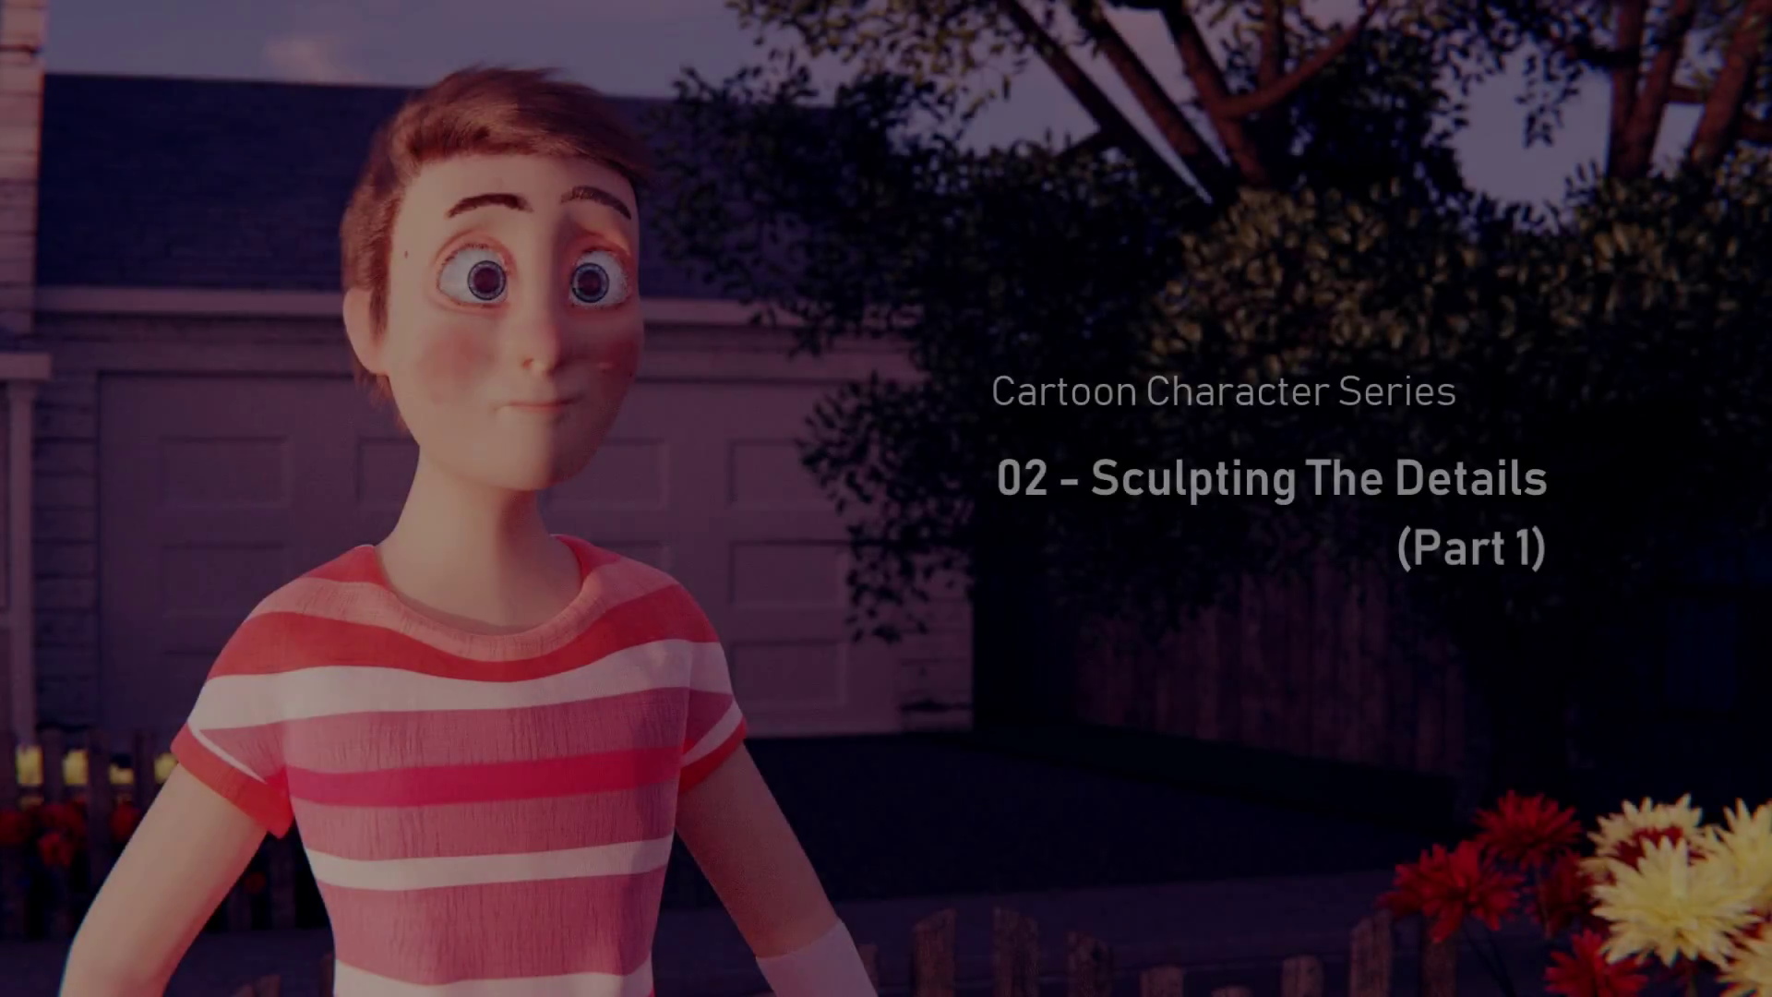